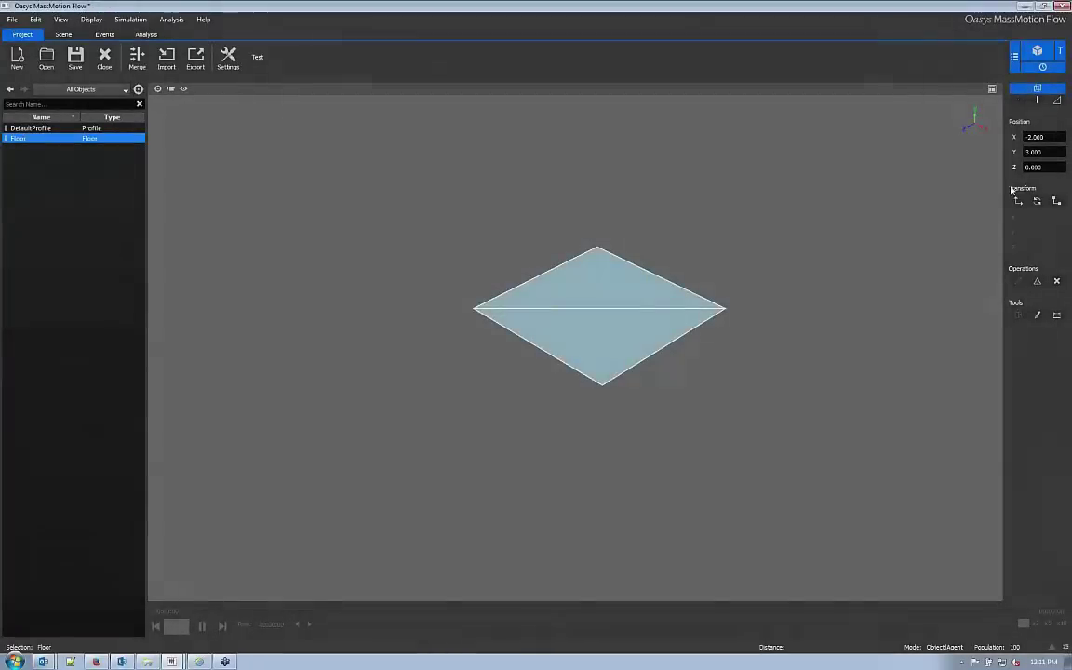
Translate the floor slab to X -0.671, Y 3.629, Z 2.049, briefly checking it in three viewports
{"action": "left_click", "coordinate": [1018, 201]}
{"action": "mouse_move", "coordinate": [600, 336]}
{"action": "left_mouse_down"}
{"action": "mouse_move", "coordinate": [615, 340]}
{"action": "mouse_move", "coordinate": [596, 345]}
{"action": "left_mouse_up"}
{"action": "left_click_drag", "start_coordinate": [584, 290], "coordinate": [581, 343]}
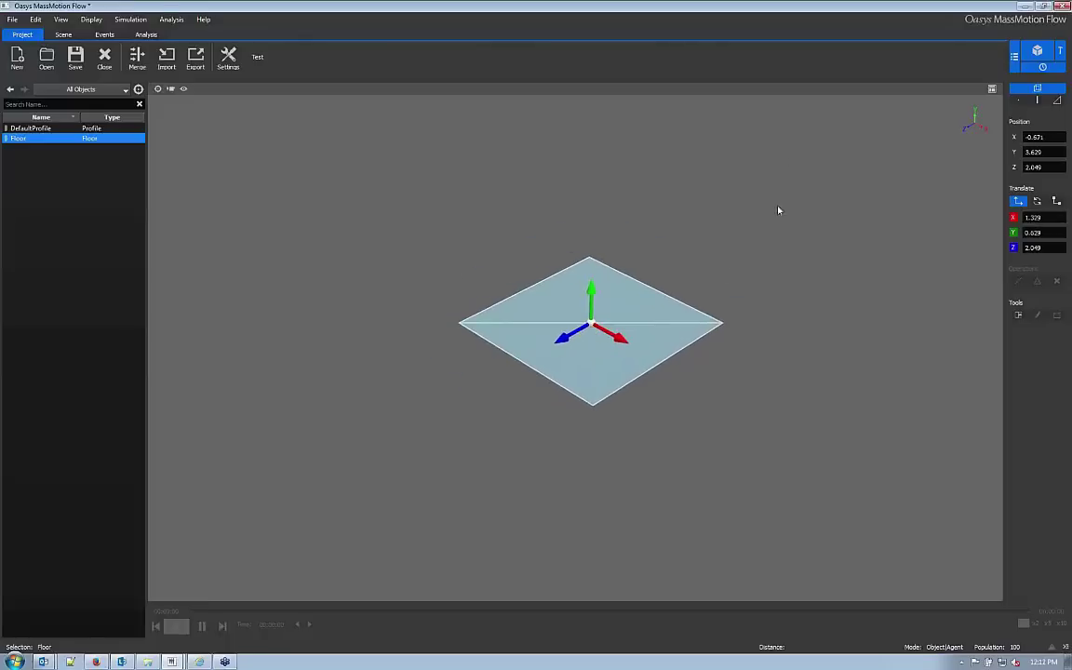
{"action": "left_click", "coordinate": [992, 88]}
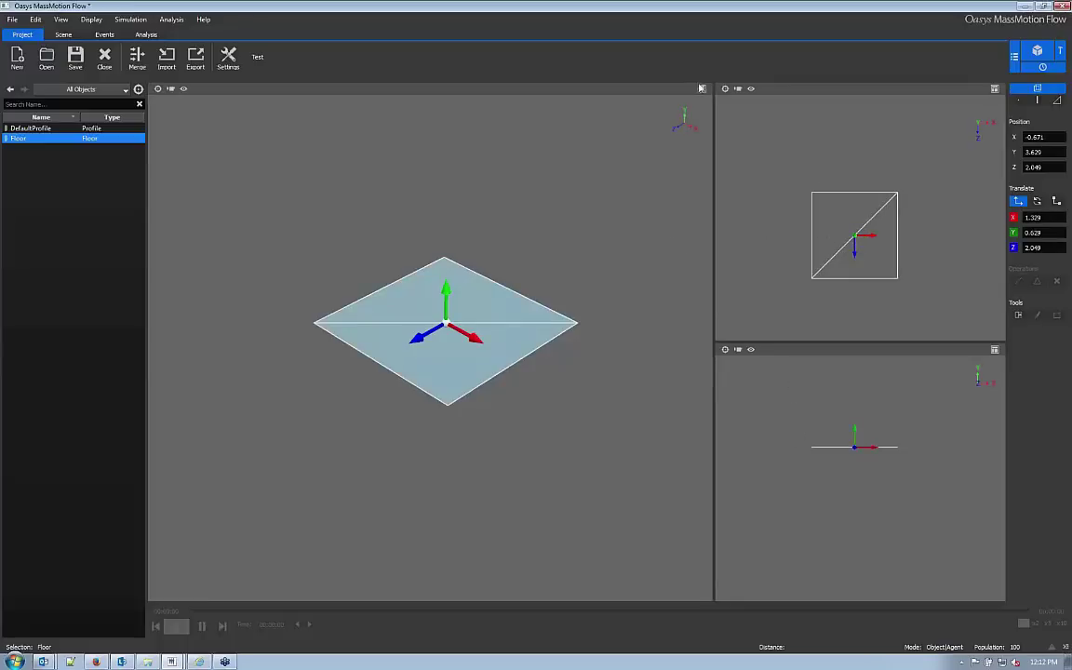
{"action": "left_click", "coordinate": [701, 89]}
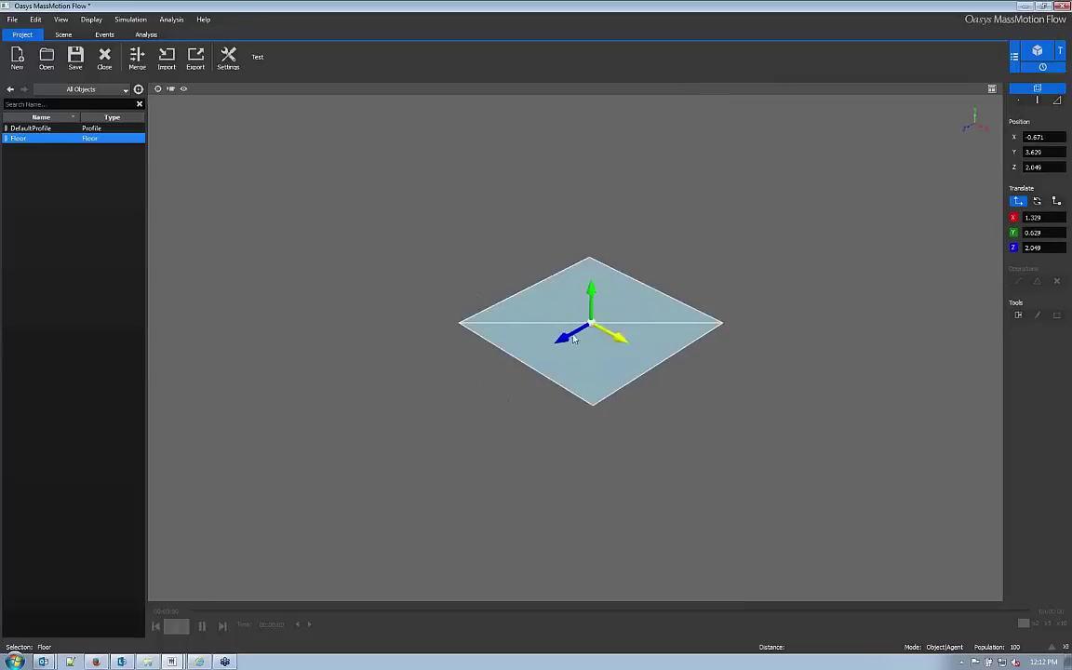
{"action": "scroll", "coordinate": [574, 309], "scroll_direction": "up", "scroll_amount": 3}
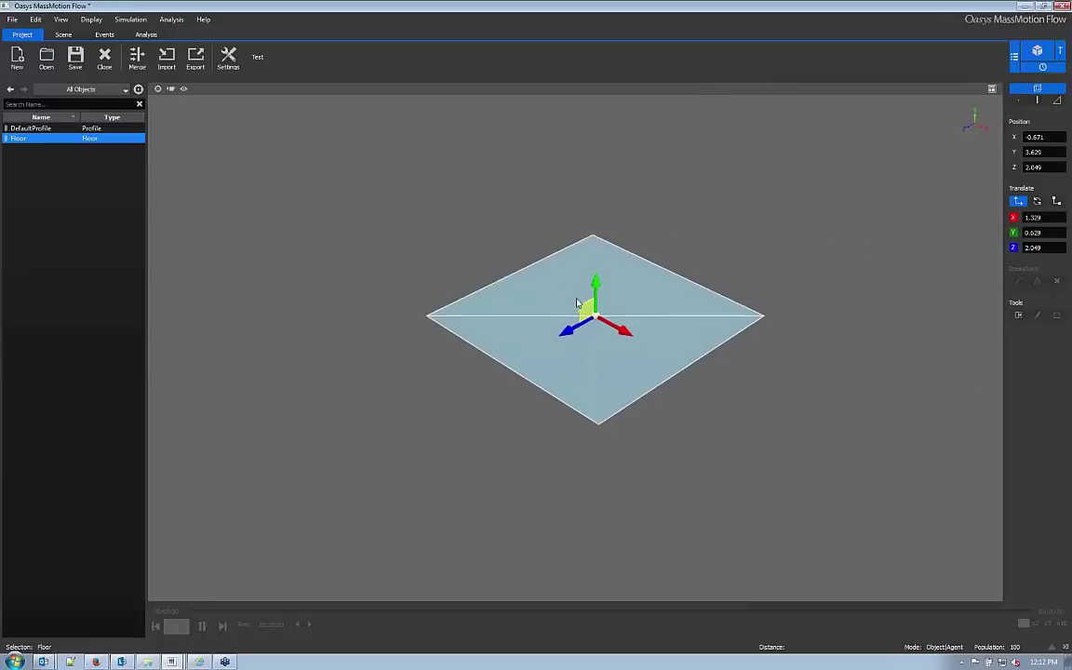
{"action": "left_click", "coordinate": [171, 90]}
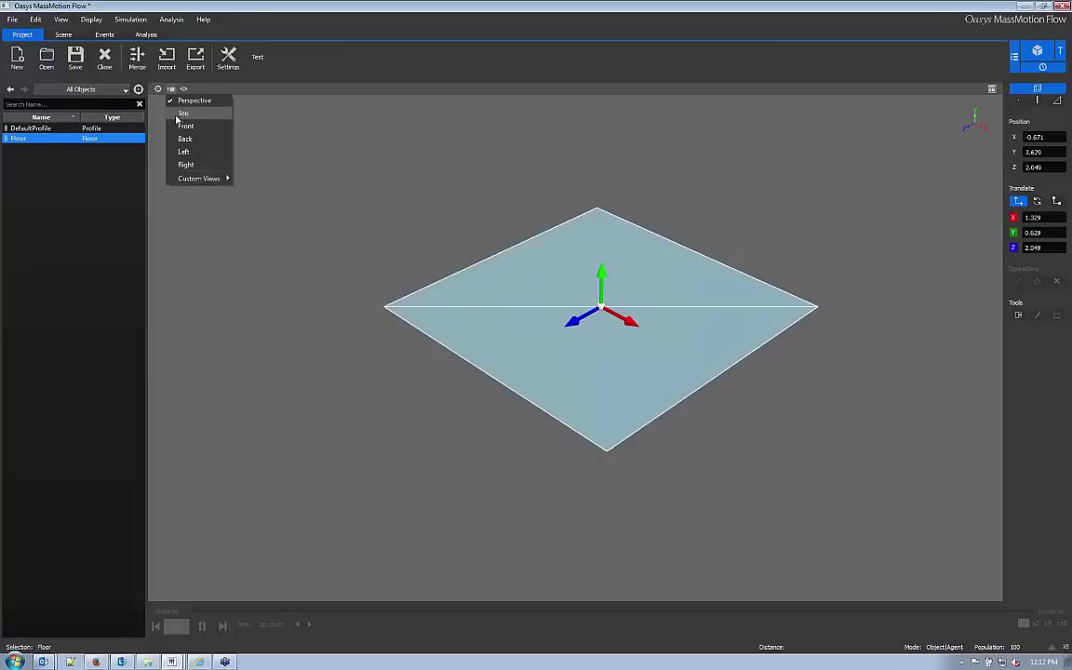
{"action": "mouse_move", "coordinate": [186, 179]}
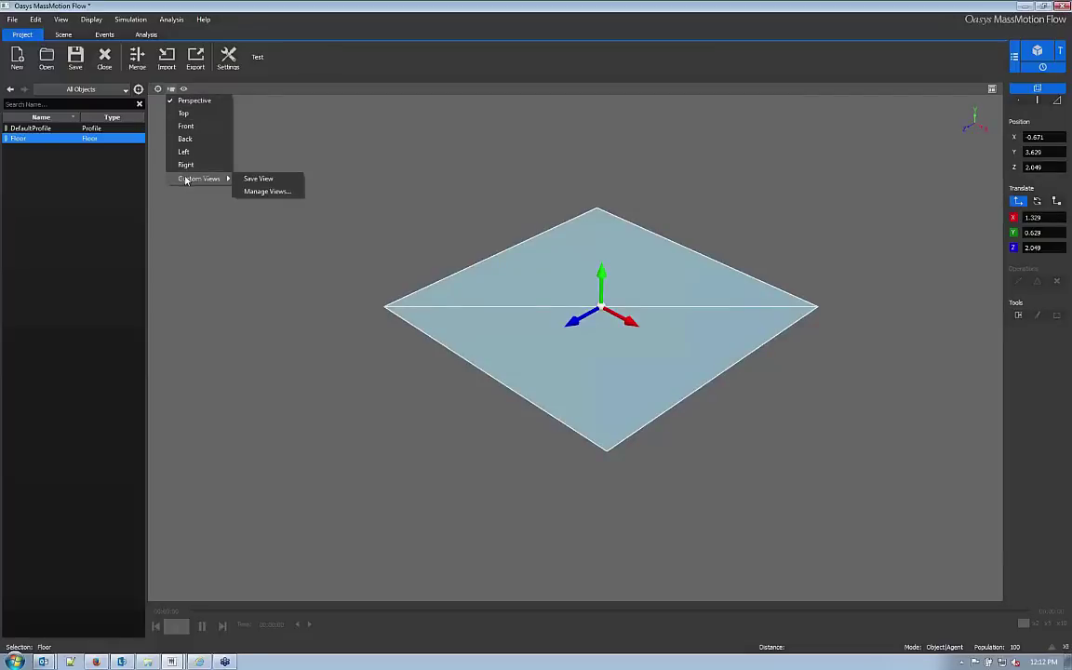
{"action": "left_click", "coordinate": [184, 90]}
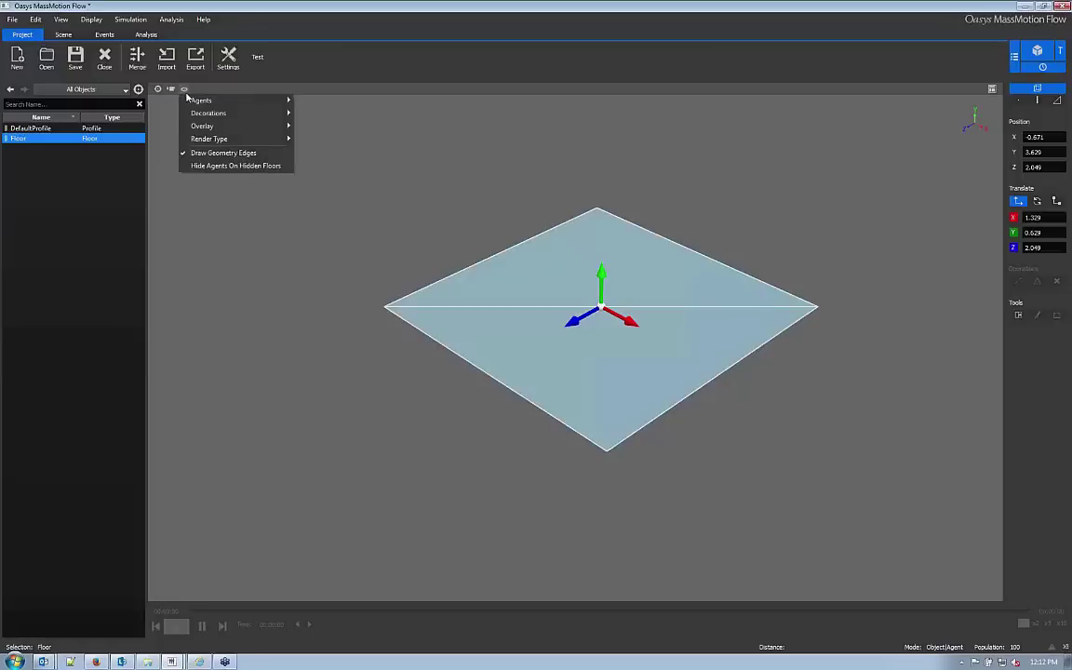
{"action": "mouse_move", "coordinate": [190, 140]}
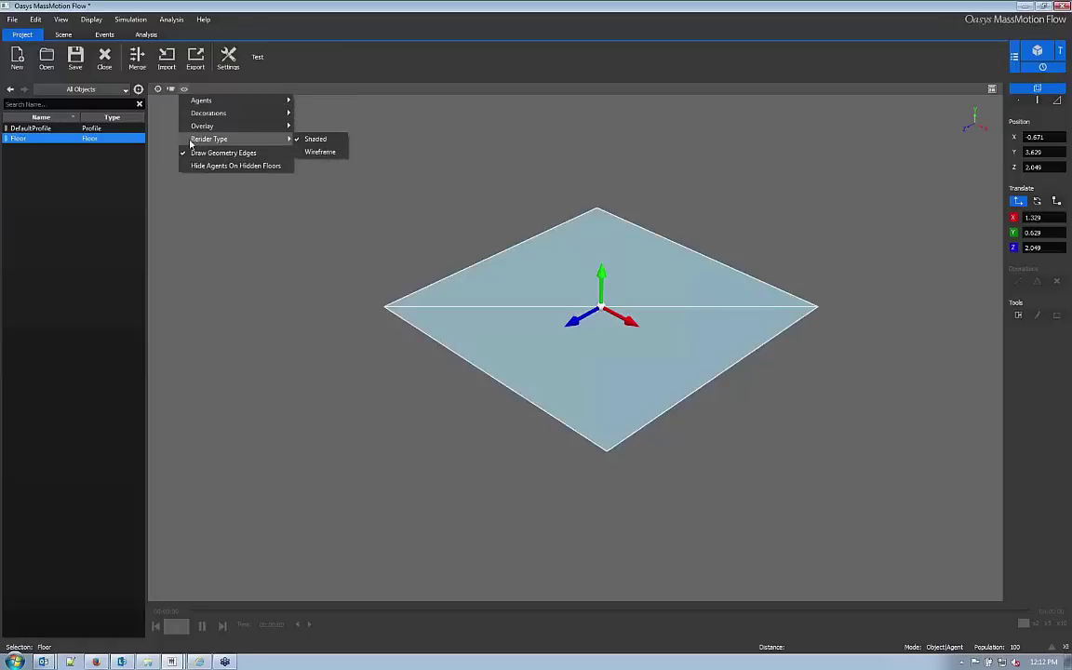
{"action": "left_click", "coordinate": [320, 151]}
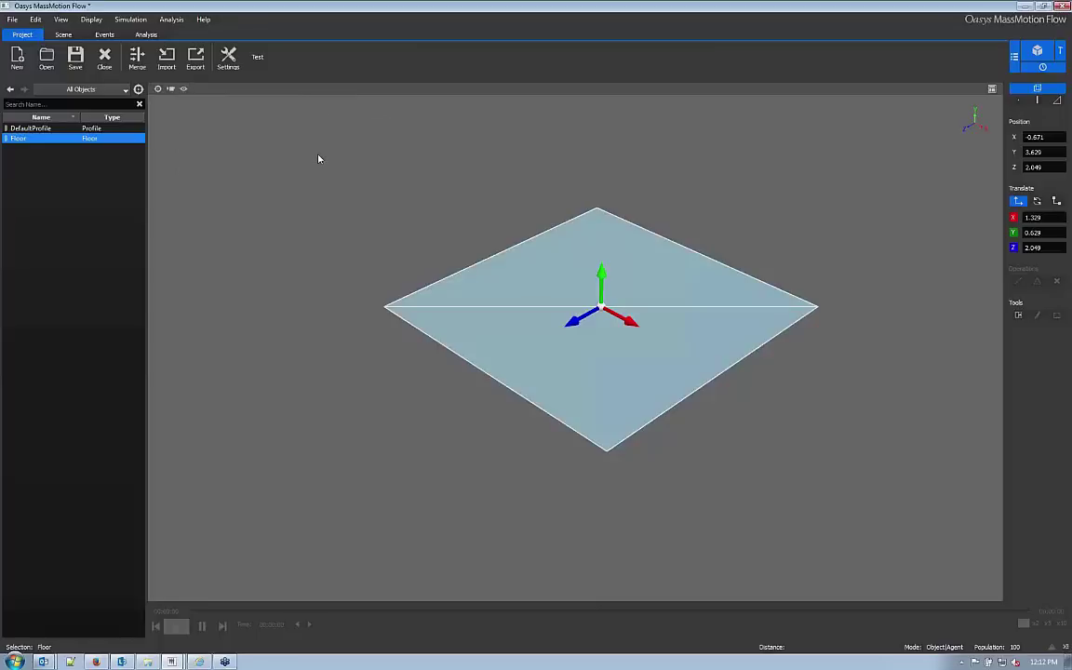
{"action": "left_click", "coordinate": [185, 91]}
{"action": "mouse_move", "coordinate": [278, 139]}
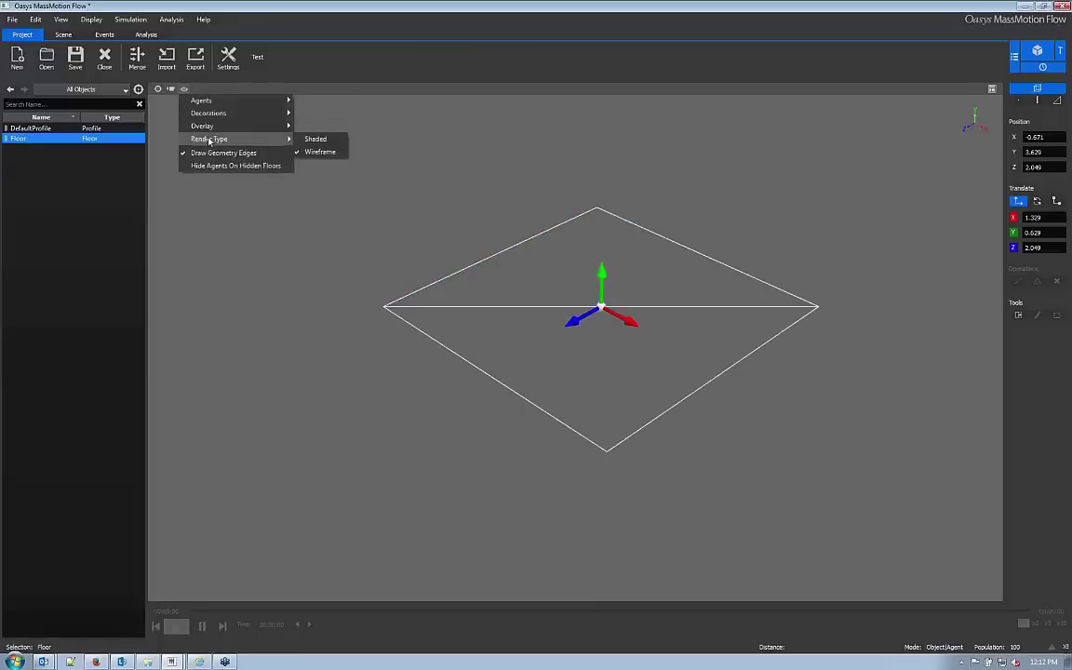
{"action": "left_click", "coordinate": [317, 140]}
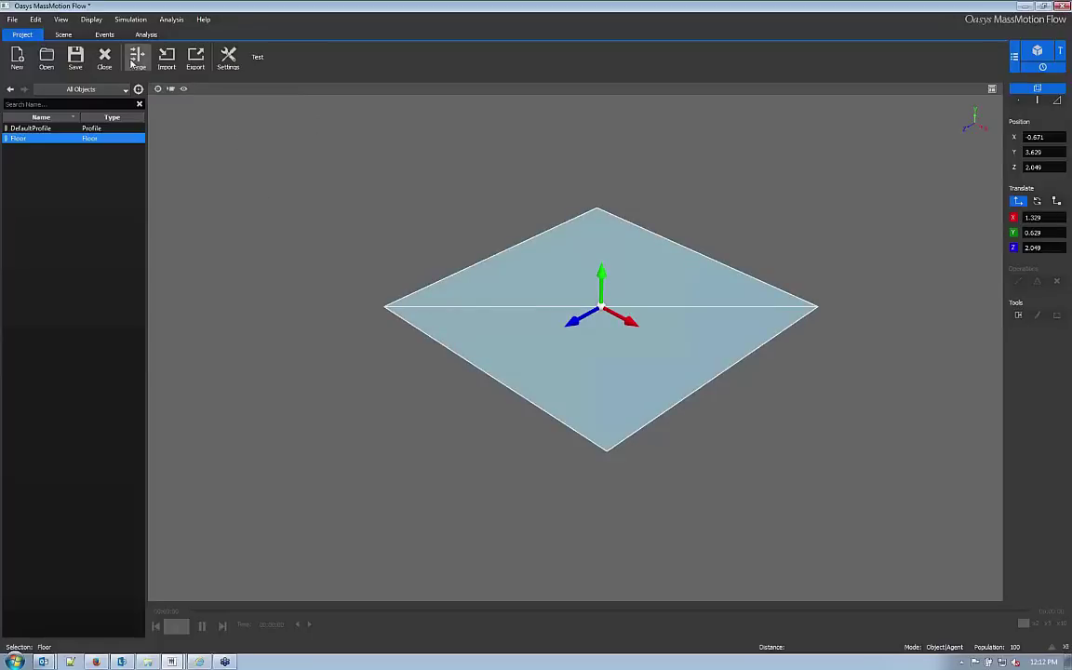
Look over the viewport's Create menu, dismiss it, and bring up the Scene tools
{"action": "right_click", "coordinate": [407, 244]}
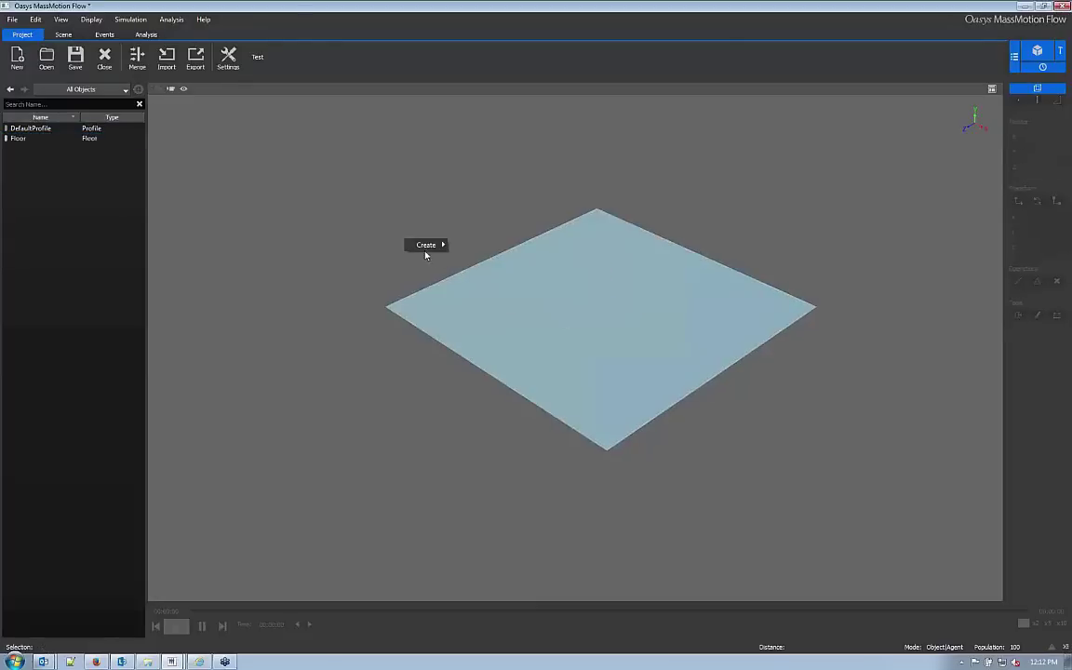
{"action": "mouse_move", "coordinate": [429, 250]}
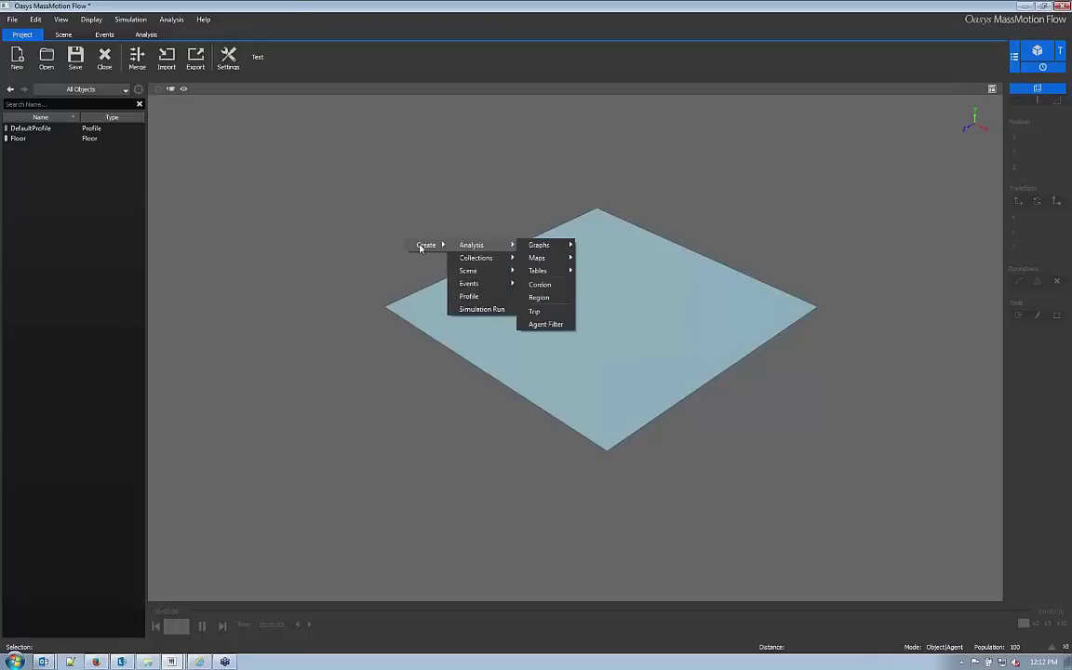
{"action": "left_click", "coordinate": [293, 187]}
{"action": "left_click", "coordinate": [63, 34]}
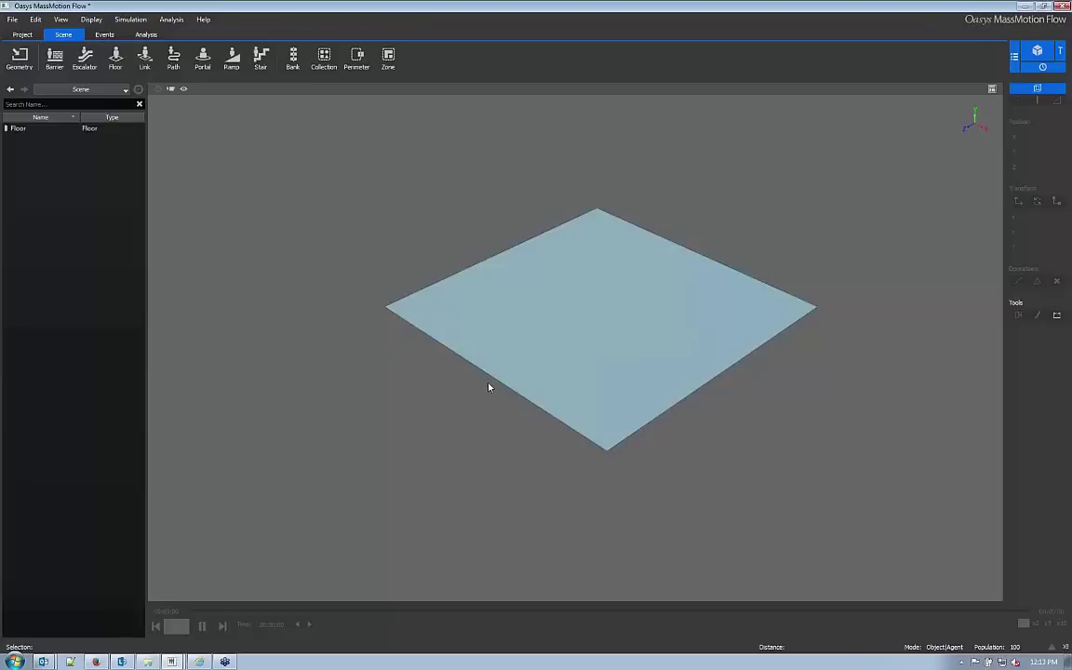
Add Floor1 and move it beside the original floor to X -0.582, Y 3.629, Z 12.130
{"action": "scroll", "coordinate": [488, 387], "scroll_direction": "up", "scroll_amount": 2}
{"action": "middle_click_drag", "start_coordinate": [483, 368], "coordinate": [455, 356]}
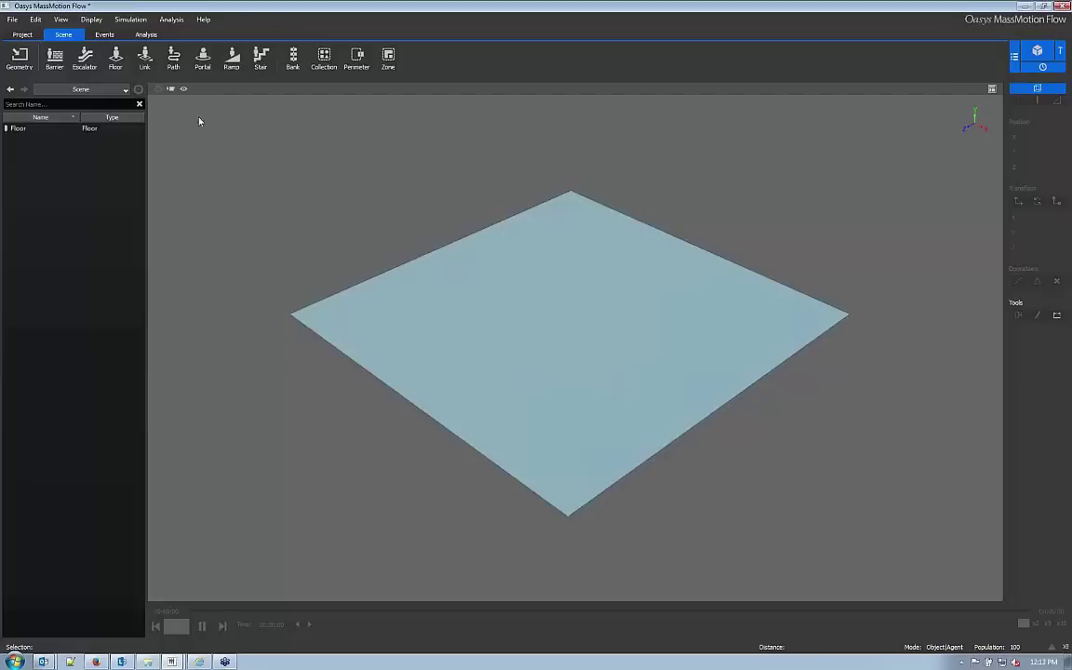
{"action": "left_click", "coordinate": [115, 58]}
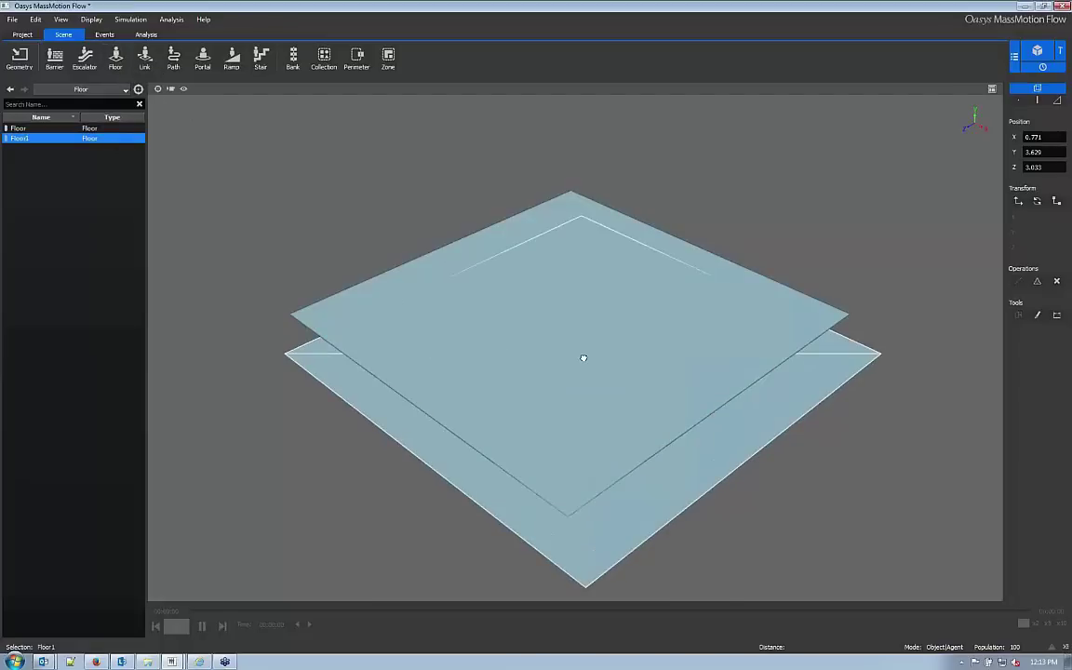
{"action": "mouse_move", "coordinate": [581, 357]}
{"action": "middle_mouse_down"}
{"action": "mouse_move", "coordinate": [548, 296]}
{"action": "mouse_move", "coordinate": [523, 312]}
{"action": "mouse_move", "coordinate": [536, 339]}
{"action": "mouse_move", "coordinate": [488, 399]}
{"action": "mouse_move", "coordinate": [569, 352]}
{"action": "mouse_move", "coordinate": [581, 315]}
{"action": "mouse_move", "coordinate": [581, 352]}
{"action": "middle_mouse_up"}
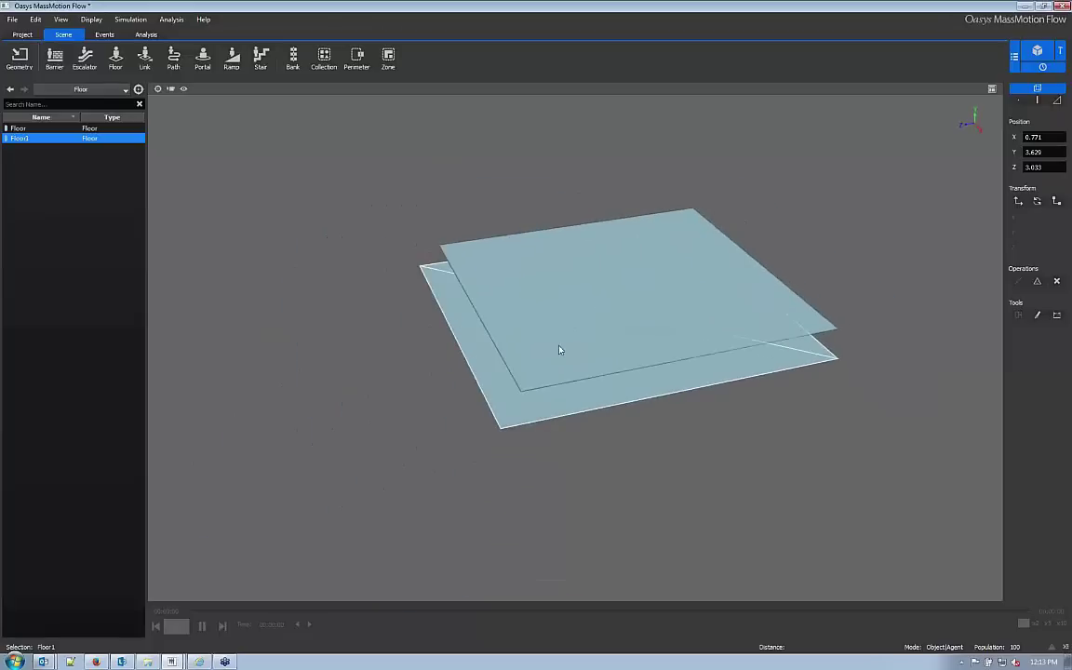
{"action": "key", "text": "w"}
{"action": "left_click_drag", "start_coordinate": [531, 346], "coordinate": [275, 371]}
{"action": "middle_click_drag", "start_coordinate": [435, 313], "coordinate": [585, 341]}
{"action": "key", "text": "q"}
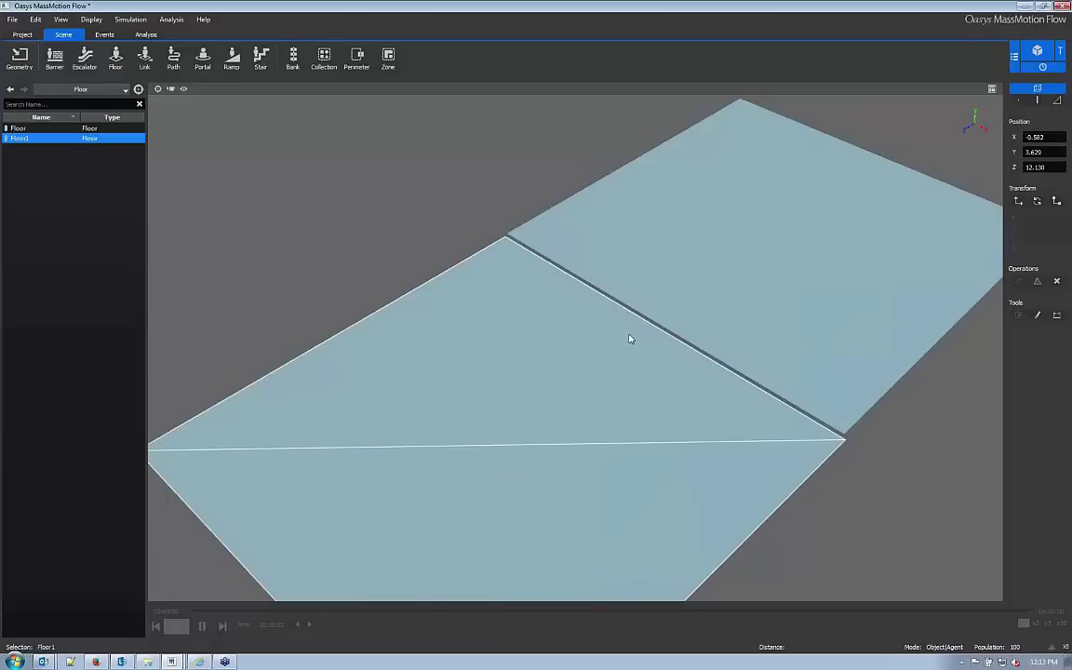
Create a link on Floor1 from its Create Here menu
{"action": "right_click", "coordinate": [628, 338]}
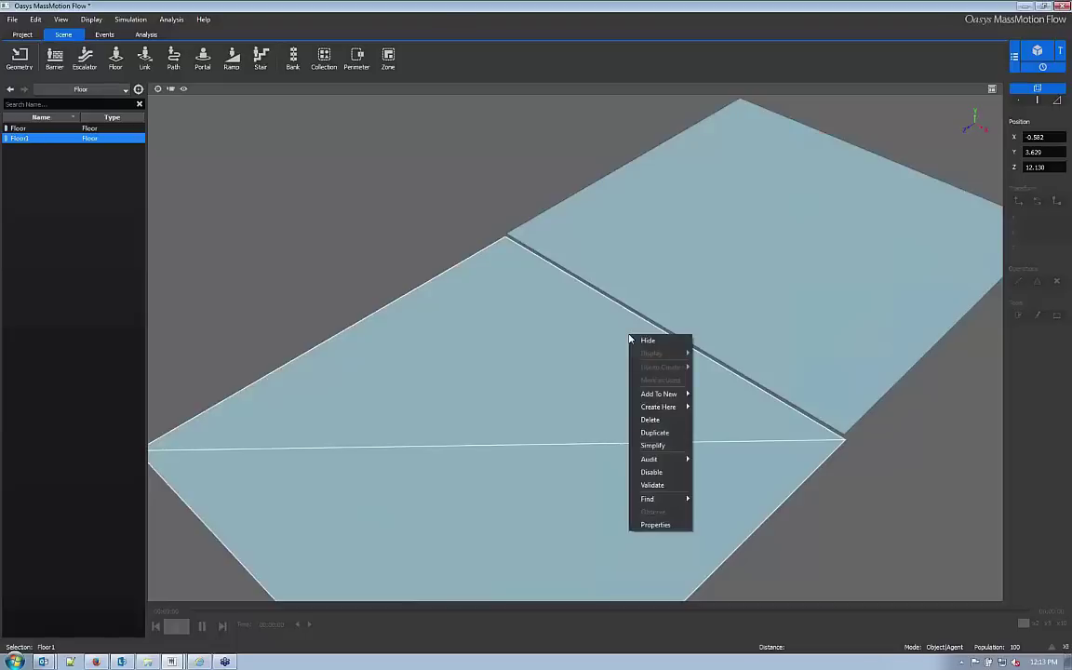
{"action": "mouse_move", "coordinate": [660, 409]}
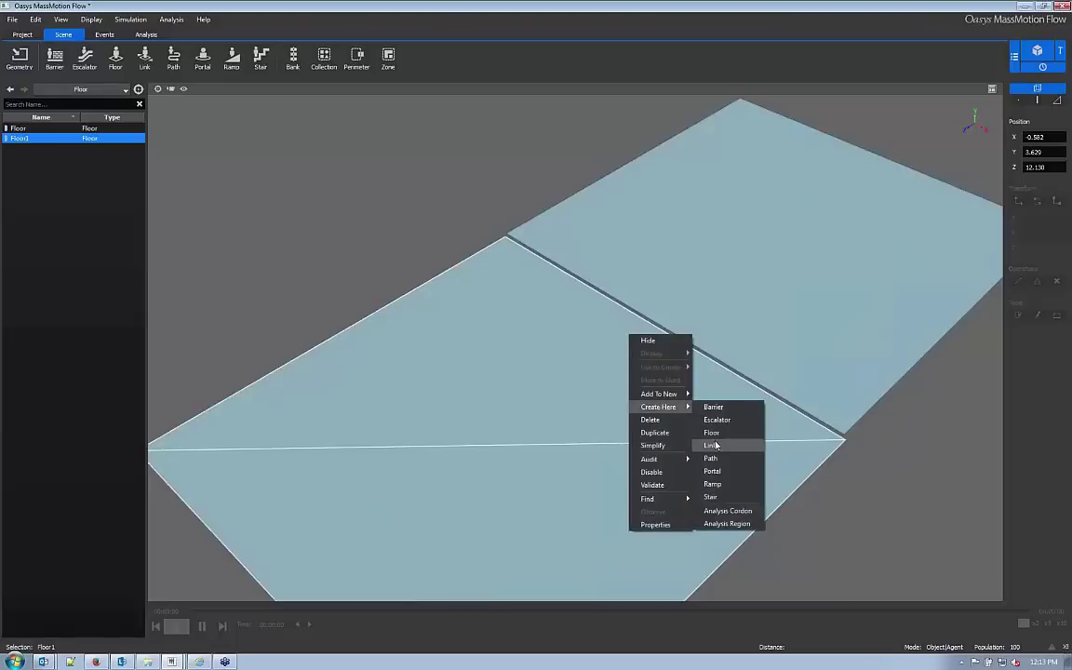
{"action": "left_click", "coordinate": [713, 446]}
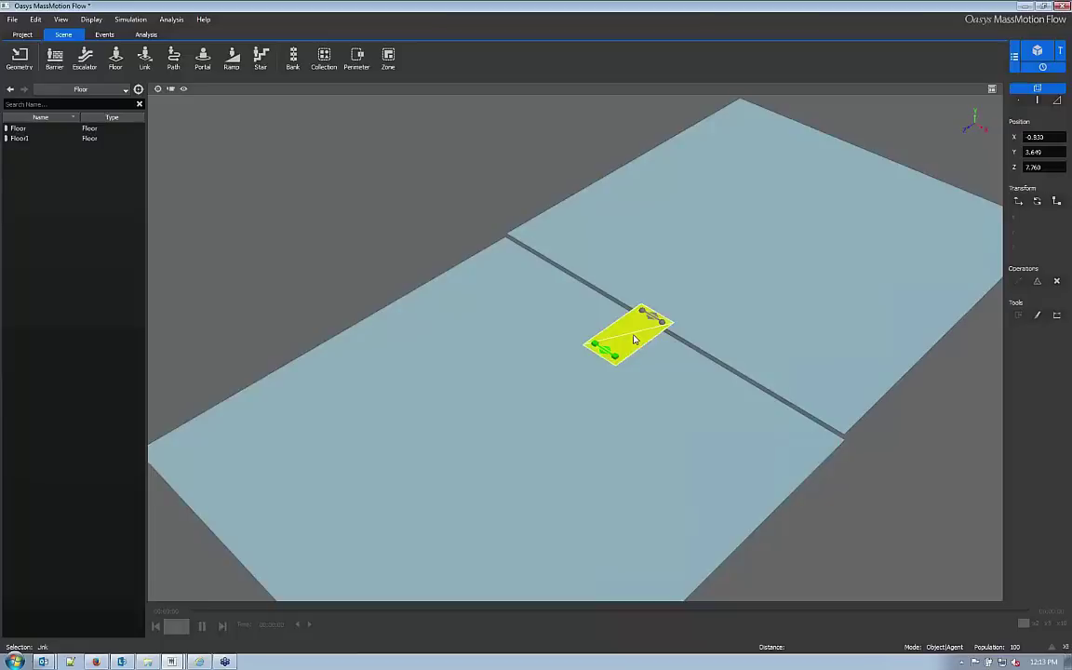
Move the link over the gap between the floors to X -0.830, Y 3.649, Z 7.097
{"action": "key", "text": "w"}
{"action": "left_click_drag", "start_coordinate": [633, 338], "coordinate": [605, 359]}
{"action": "scroll", "coordinate": [640, 323], "scroll_direction": "up", "scroll_amount": 5}
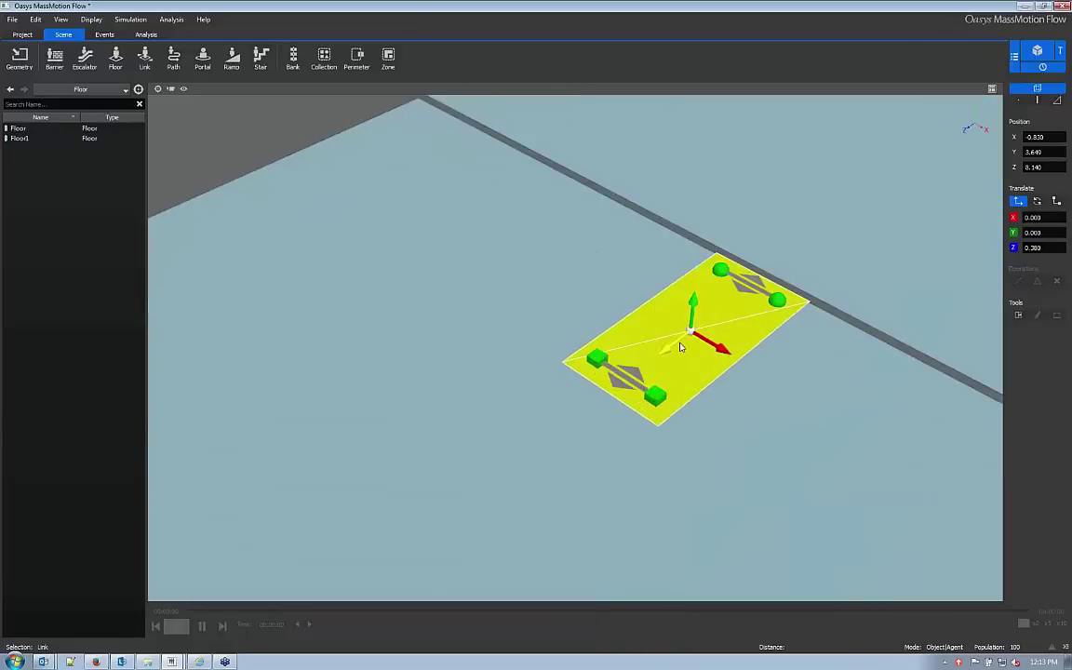
{"action": "middle_click_drag", "start_coordinate": [681, 341], "coordinate": [577, 385]}
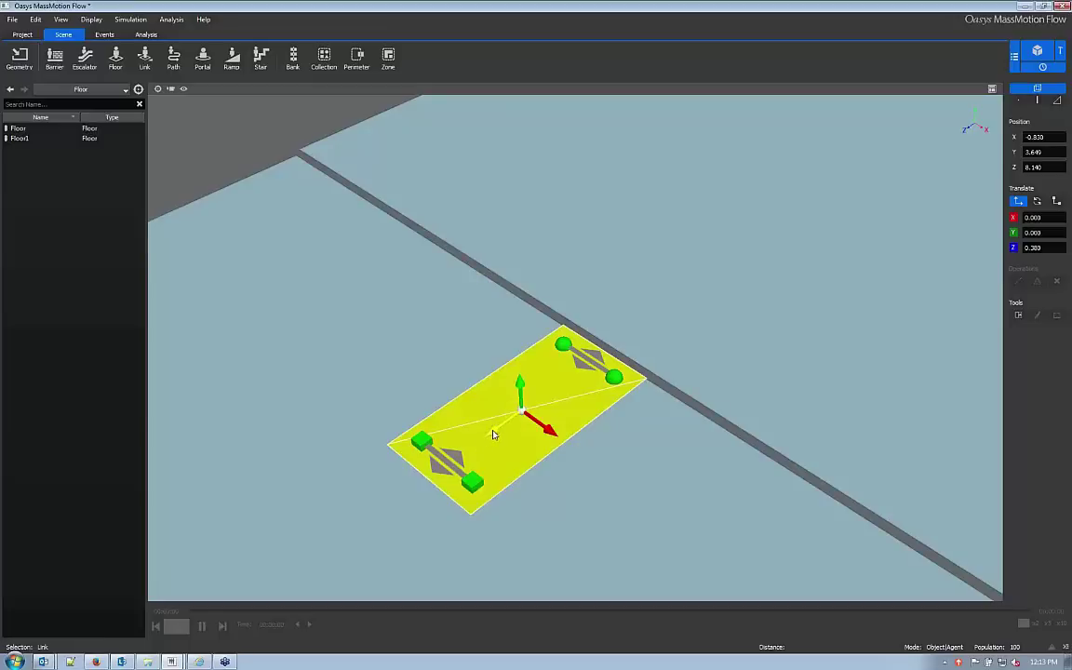
{"action": "left_click_drag", "start_coordinate": [485, 436], "coordinate": [598, 391]}
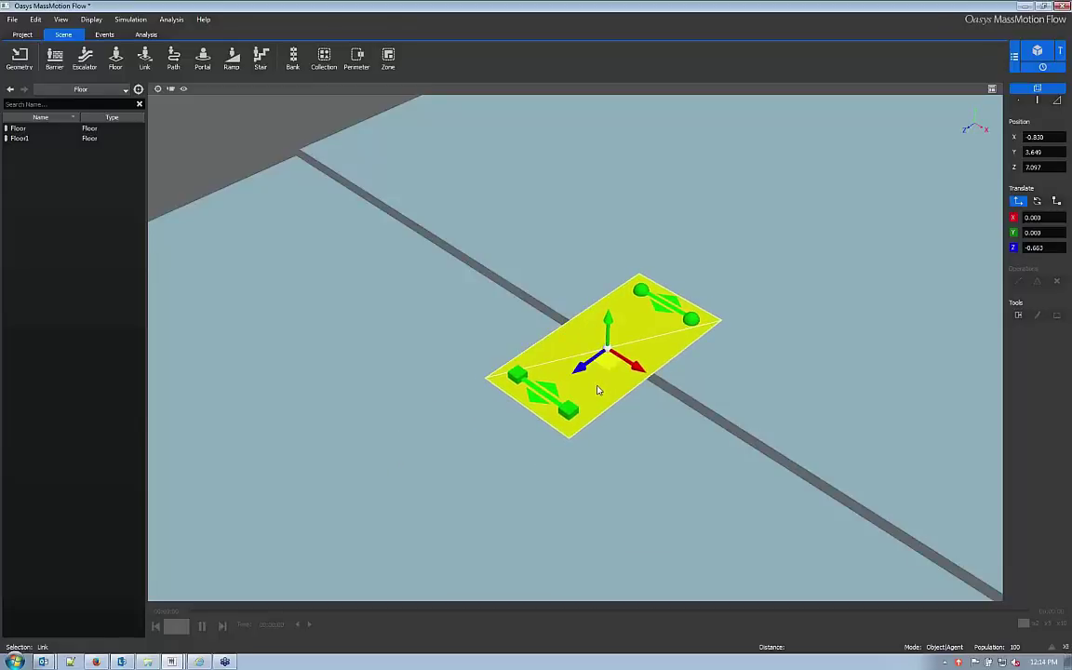
{"action": "scroll", "coordinate": [598, 389], "scroll_direction": "down", "scroll_amount": 5}
{"action": "middle_click_drag", "start_coordinate": [574, 377], "coordinate": [536, 425]}
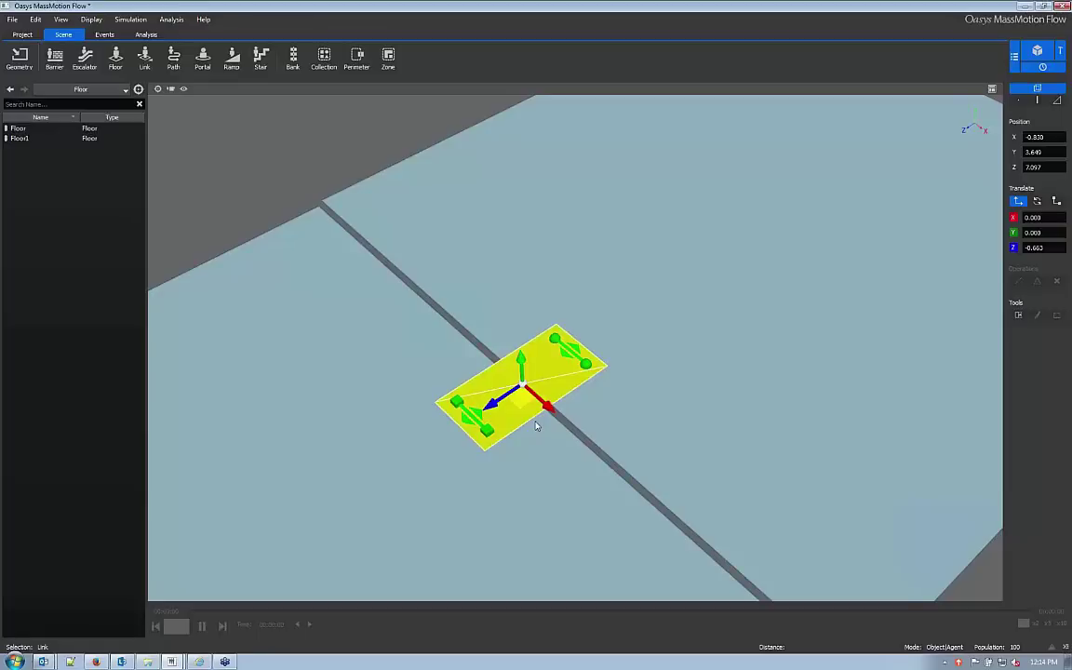
{"action": "key", "text": "r"}
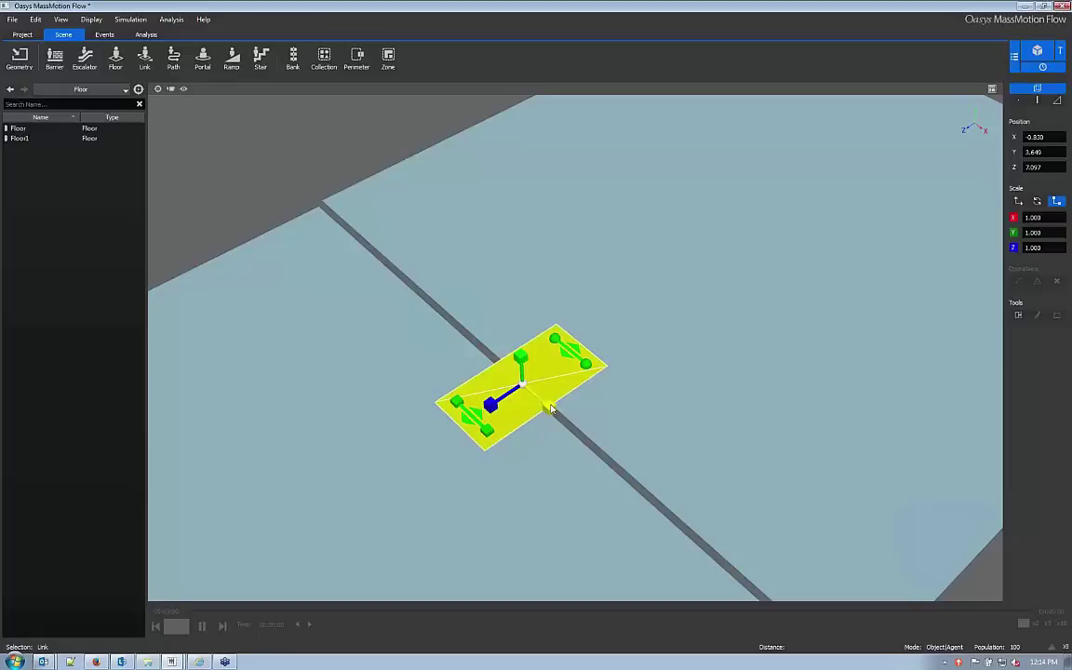
Stretch the link along its X axis to a scale of 3.197
{"action": "left_click", "coordinate": [1054, 202]}
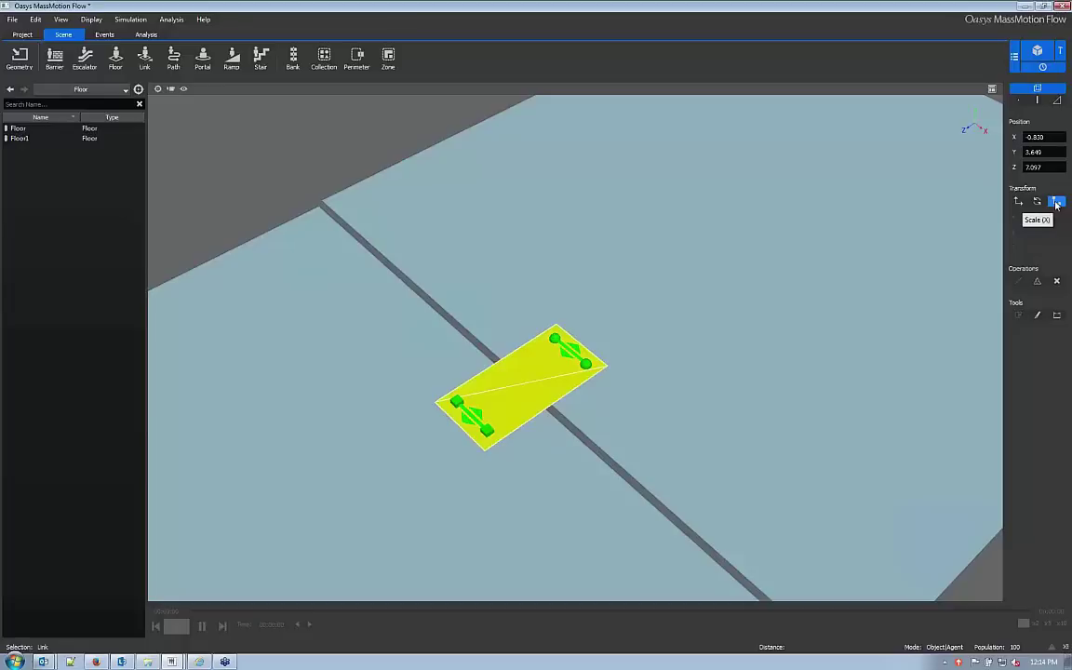
{"action": "left_click", "coordinate": [1039, 202]}
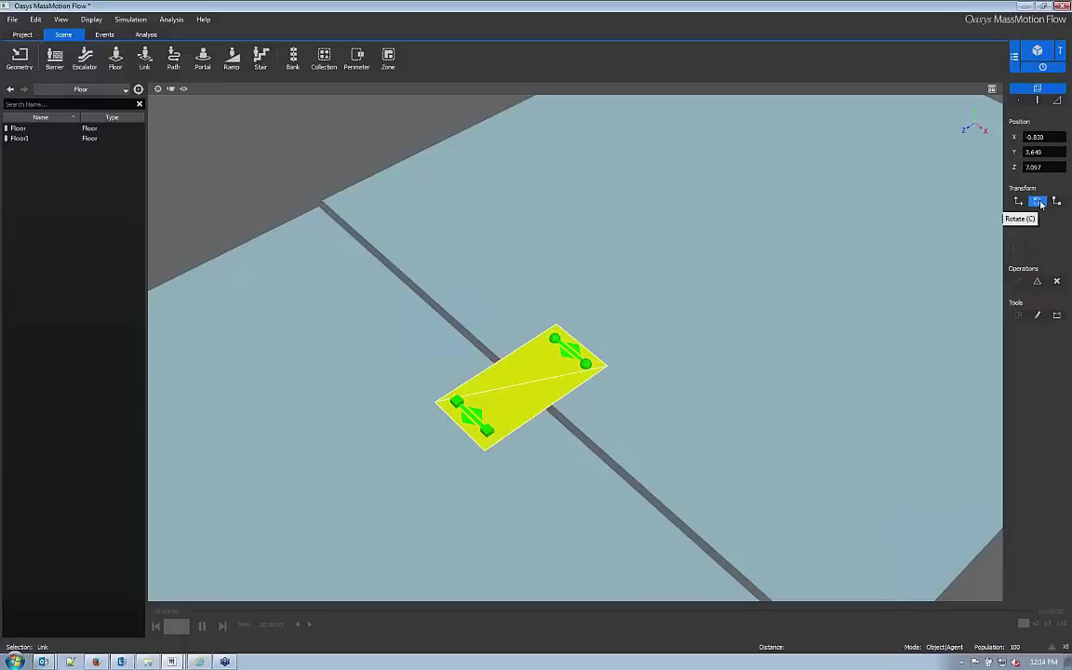
{"action": "left_click", "coordinate": [1056, 202]}
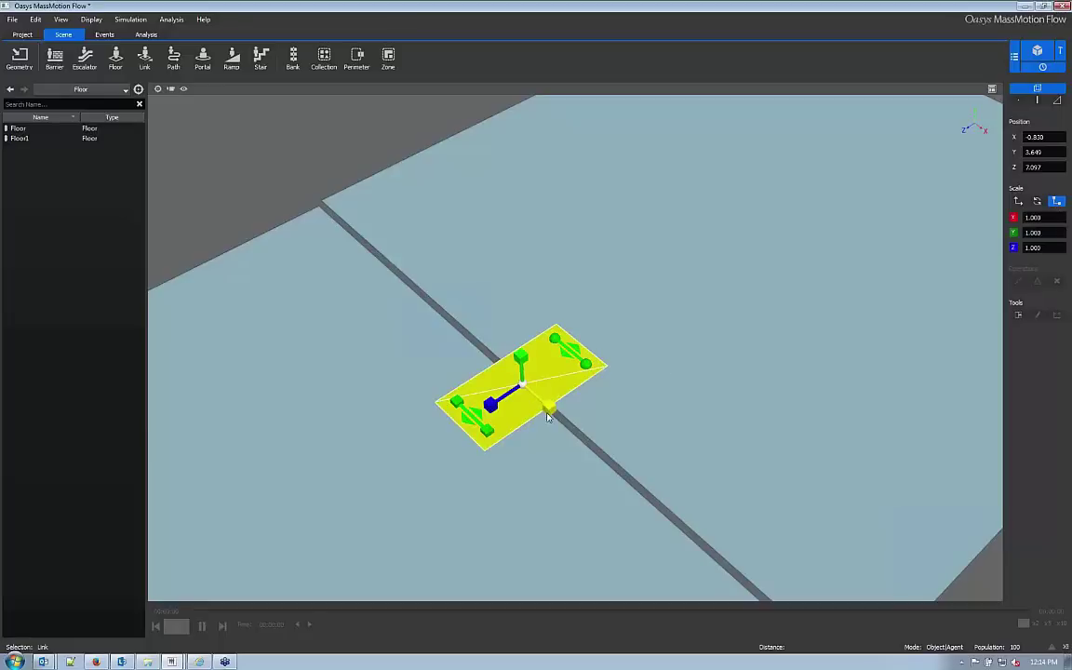
{"action": "left_click_drag", "start_coordinate": [549, 407], "coordinate": [614, 460]}
{"action": "scroll", "coordinate": [615, 455], "scroll_direction": "down", "scroll_amount": 3}
{"action": "left_click", "coordinate": [586, 431]}
{"action": "scroll", "coordinate": [586, 431], "scroll_direction": "down", "scroll_amount": 6}
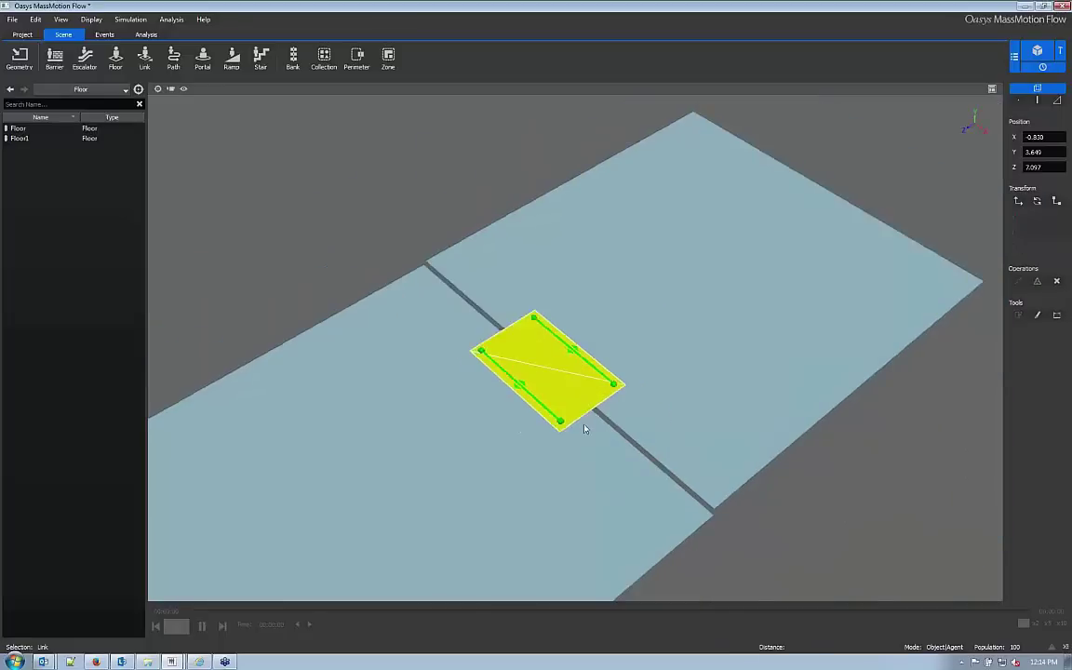
Create a portal on the left floor and move it to that floor's outer end
{"action": "right_click", "coordinate": [389, 489]}
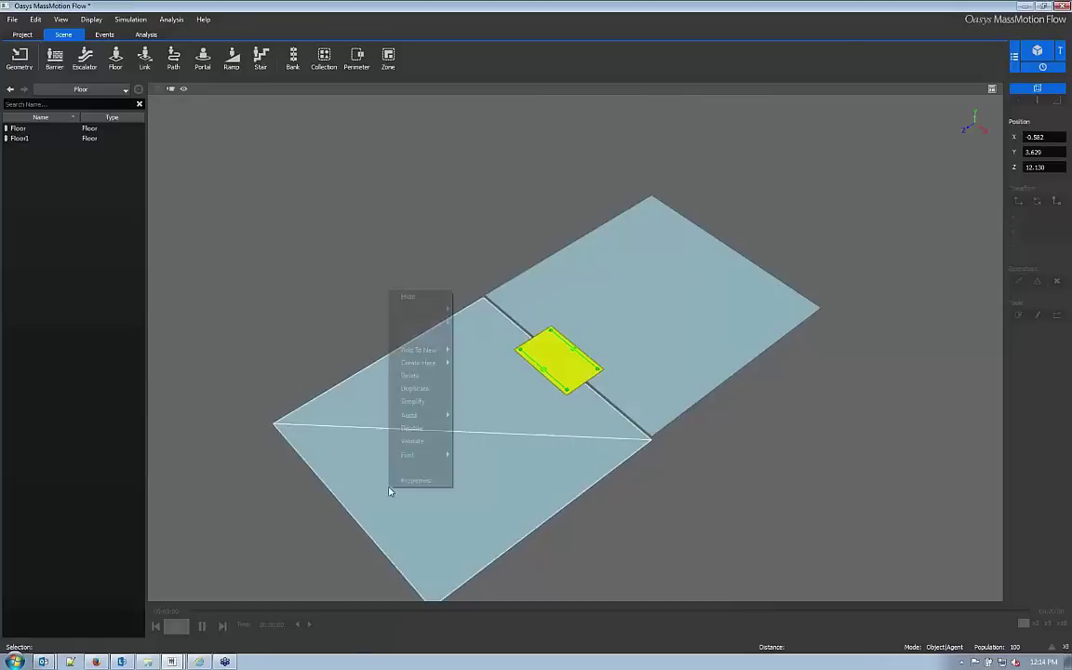
{"action": "mouse_move", "coordinate": [405, 357]}
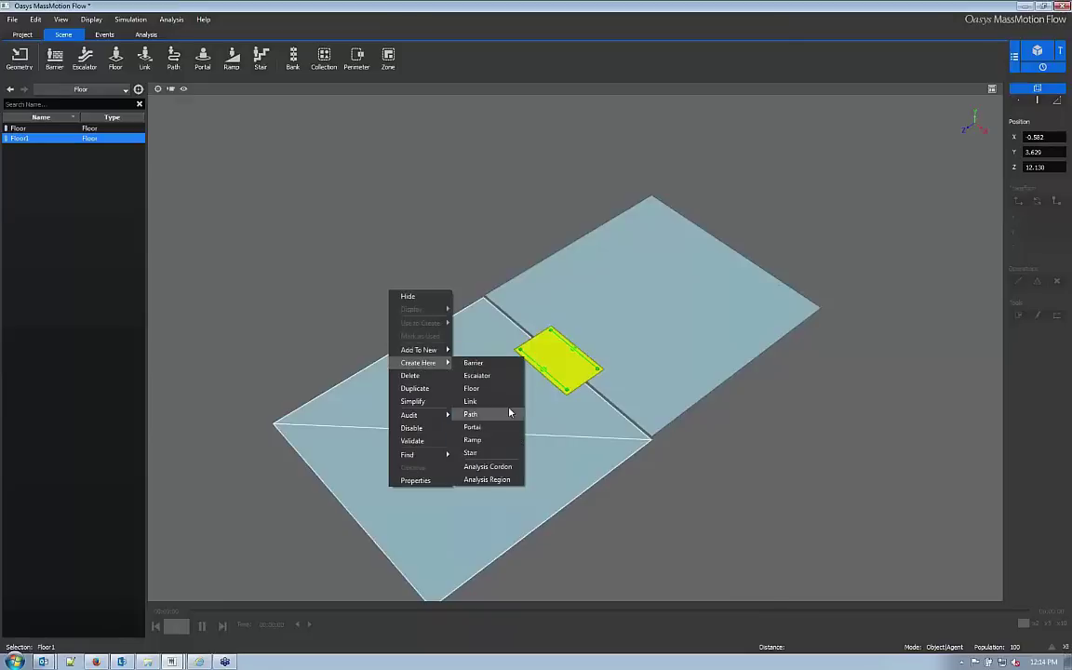
{"action": "left_click", "coordinate": [474, 427]}
{"action": "key", "text": "w"}
{"action": "left_click_drag", "start_coordinate": [382, 495], "coordinate": [713, 286]}
{"action": "key", "text": "Escape"}
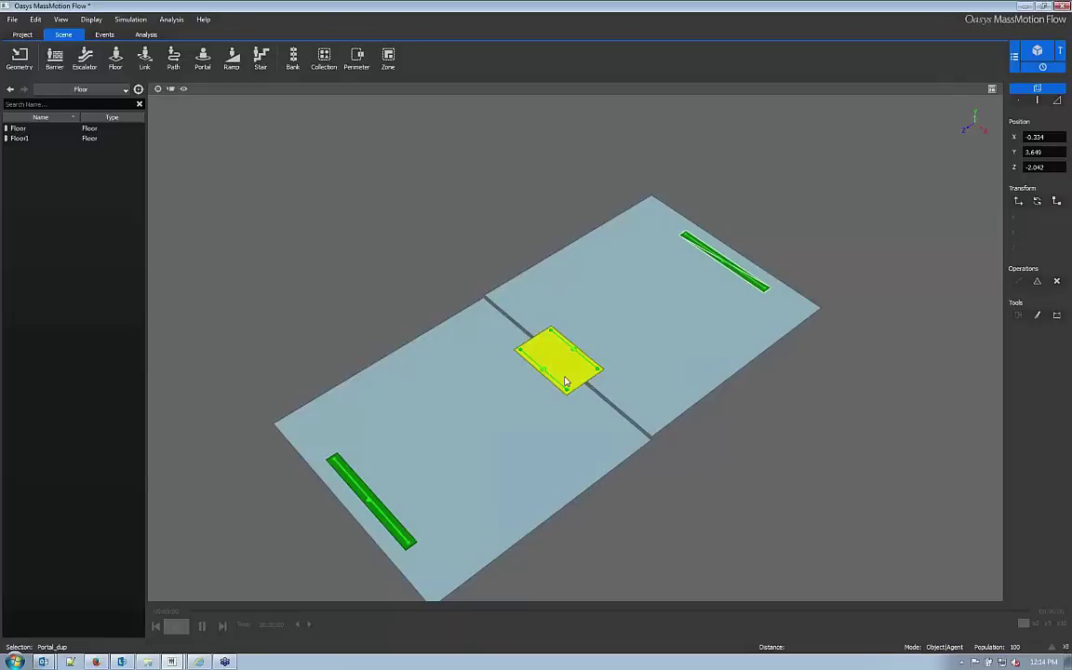
{"action": "middle_click_drag", "start_coordinate": [528, 374], "coordinate": [419, 367]}
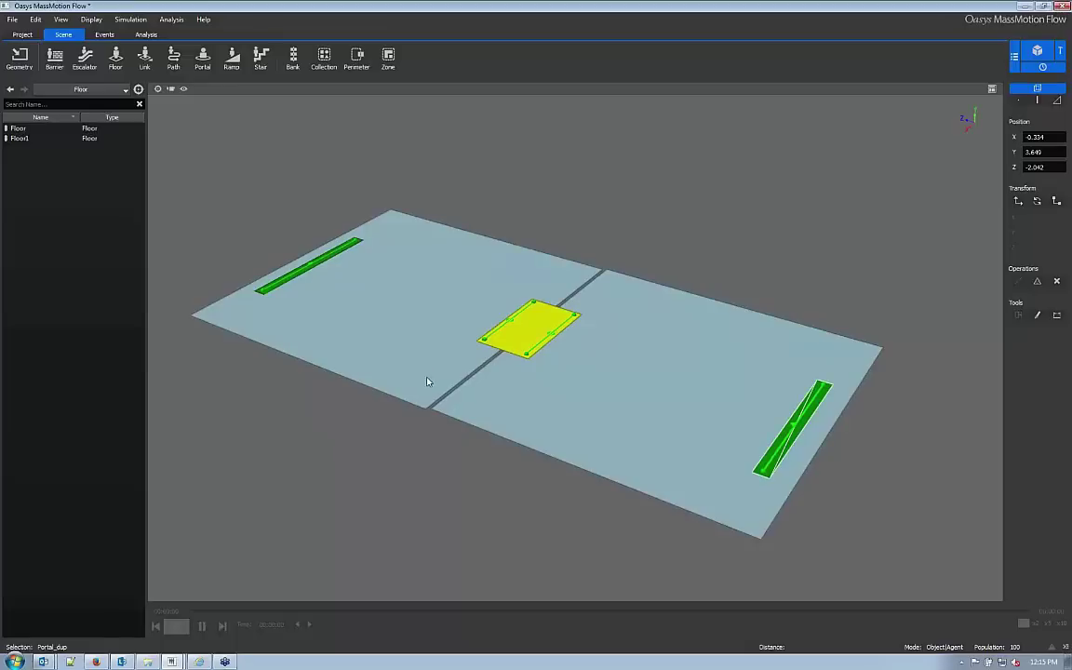
{"action": "left_click", "coordinate": [528, 312]}
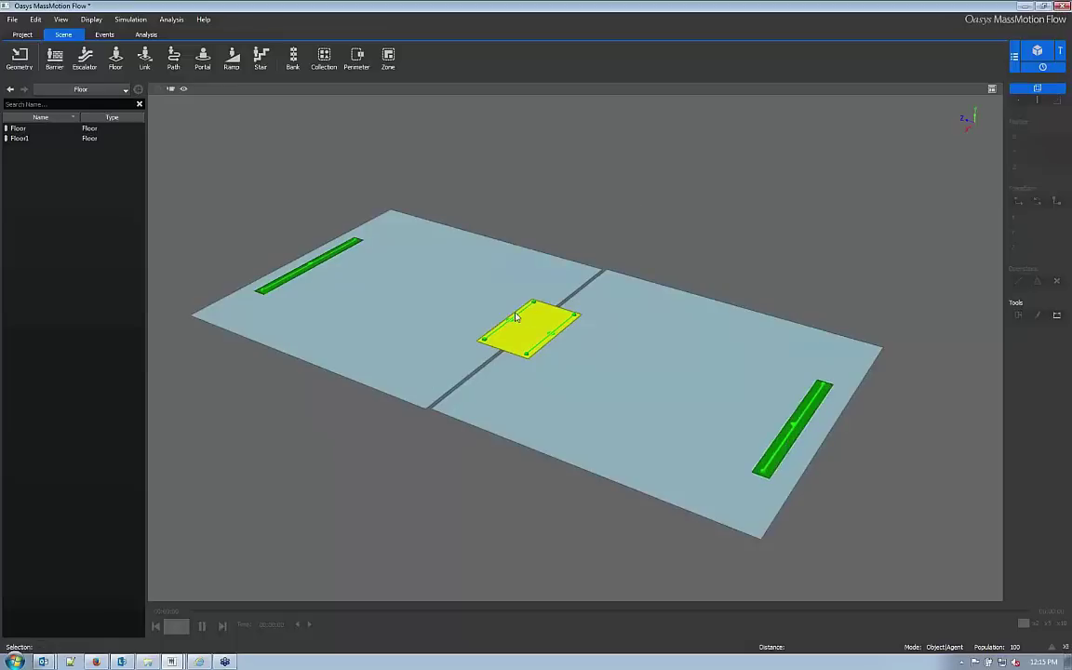
{"action": "middle_click_drag", "start_coordinate": [527, 317], "coordinate": [529, 319]}
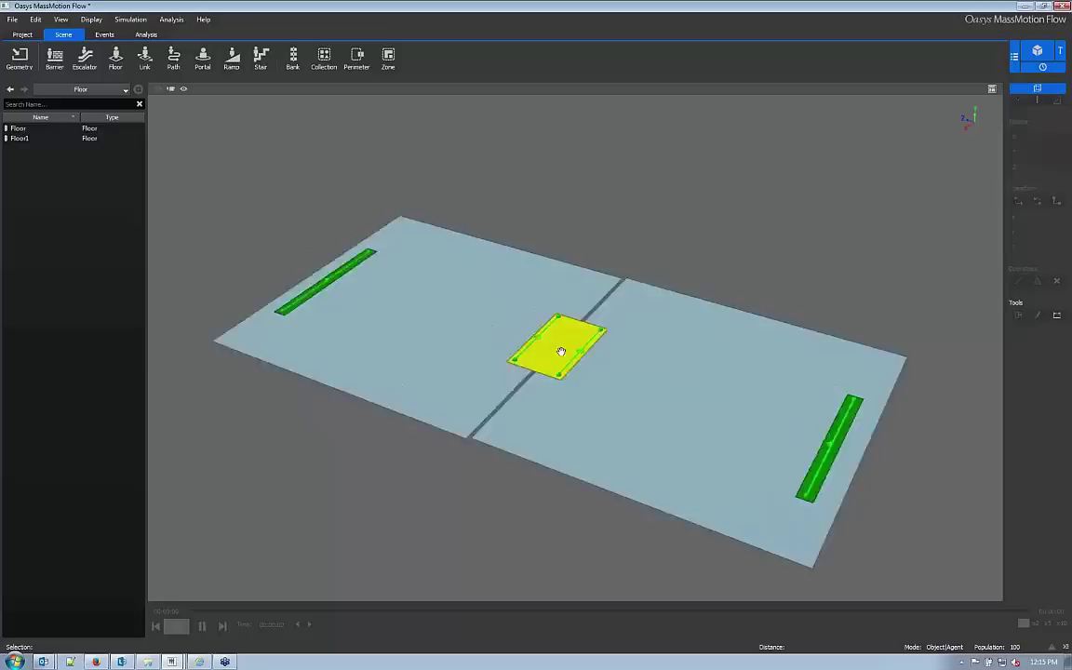
{"action": "middle_click_drag", "start_coordinate": [578, 360], "coordinate": [662, 360]}
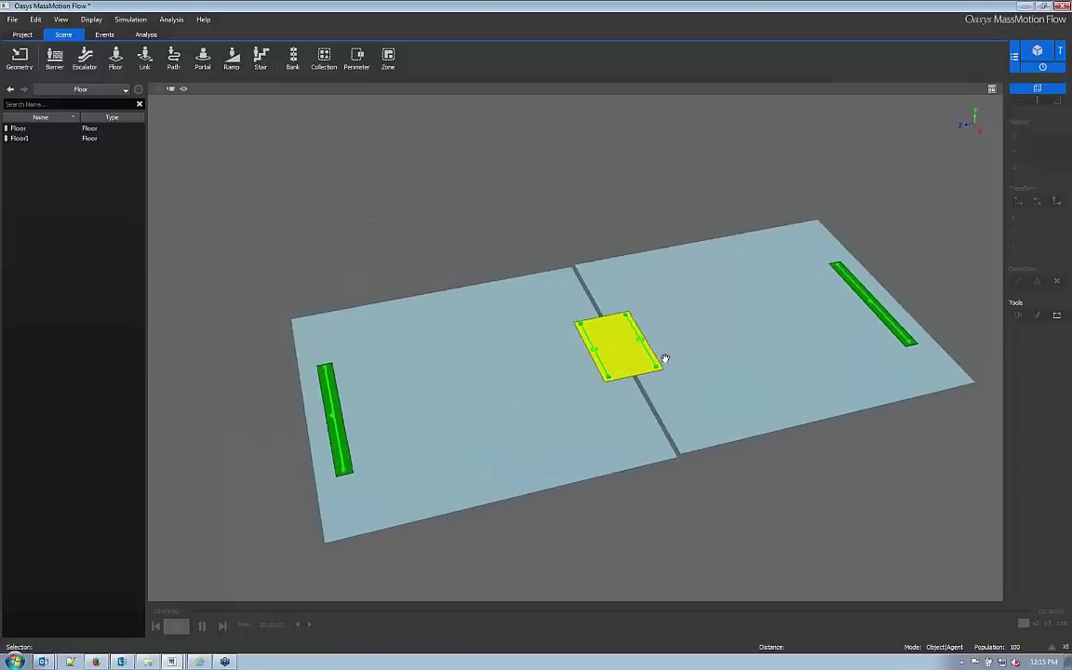
Add a Journey event and set its duration to 2m (00:02:00)
{"action": "left_click", "coordinate": [105, 34]}
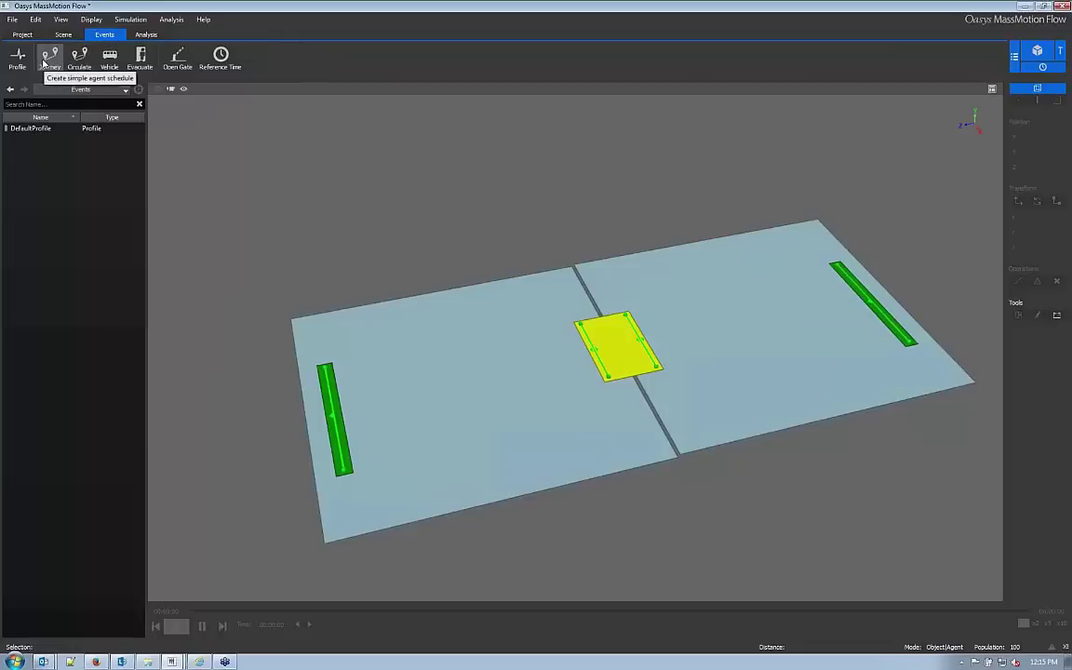
{"action": "left_click", "coordinate": [44, 63]}
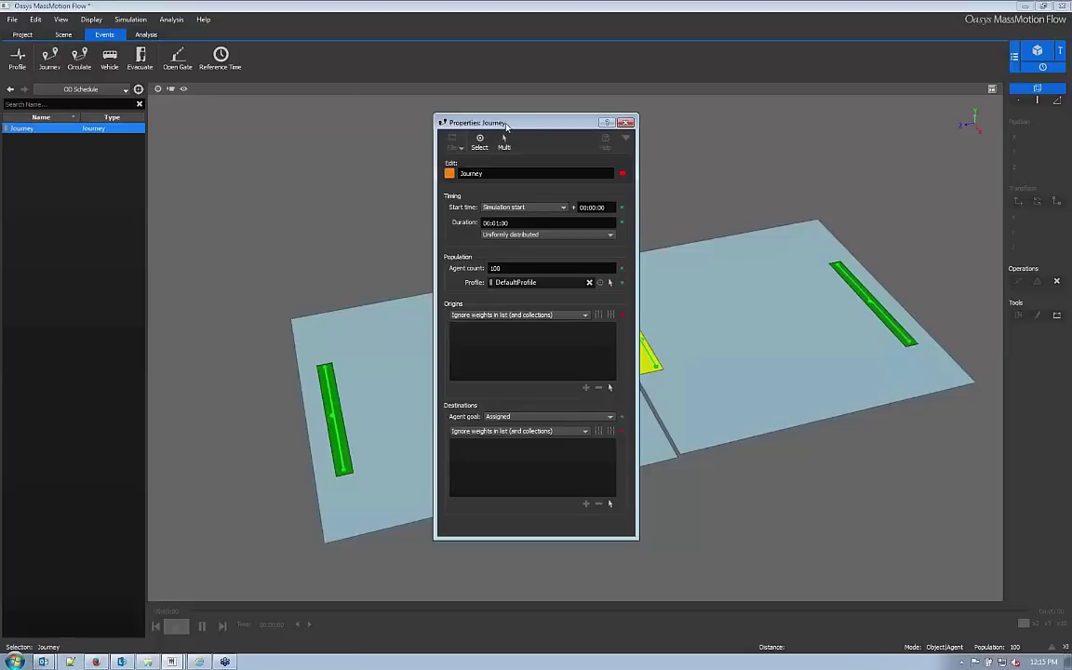
{"action": "mouse_move", "coordinate": [507, 124]}
{"action": "left_mouse_down"}
{"action": "mouse_move", "coordinate": [489, 129]}
{"action": "mouse_move", "coordinate": [517, 135]}
{"action": "left_mouse_up"}
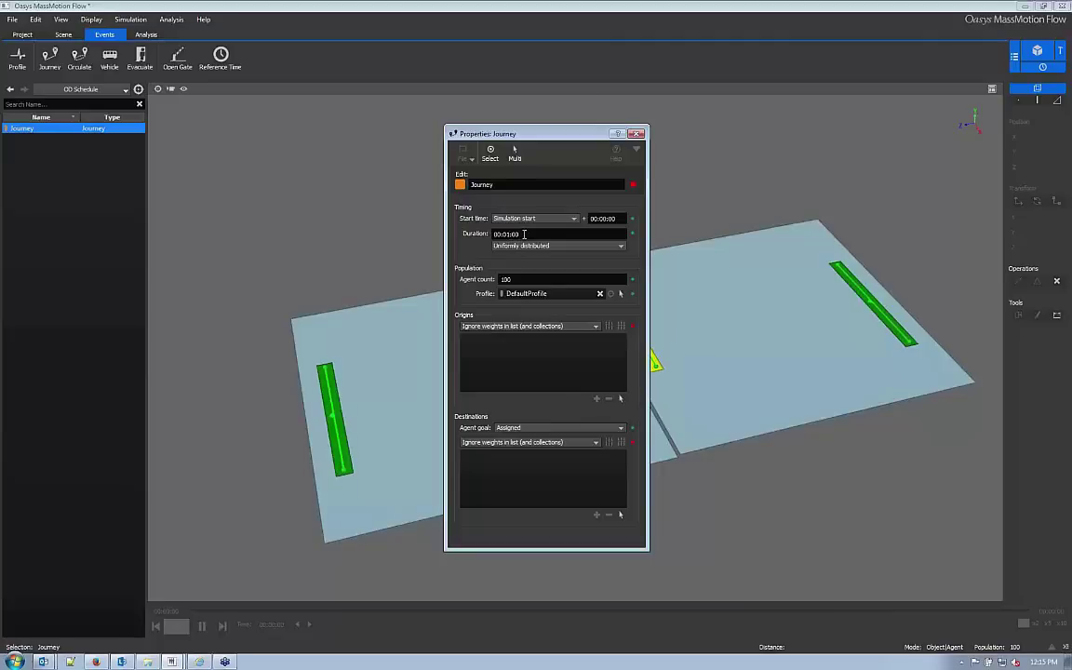
{"action": "left_click_drag", "start_coordinate": [524, 233], "coordinate": [461, 237]}
{"action": "type", "text": "2m"}
{"action": "key", "text": "Return"}
Set the Journey's origin to Portal_dup and its destination to Portal, then close its properties
{"action": "left_click", "coordinate": [875, 307]}
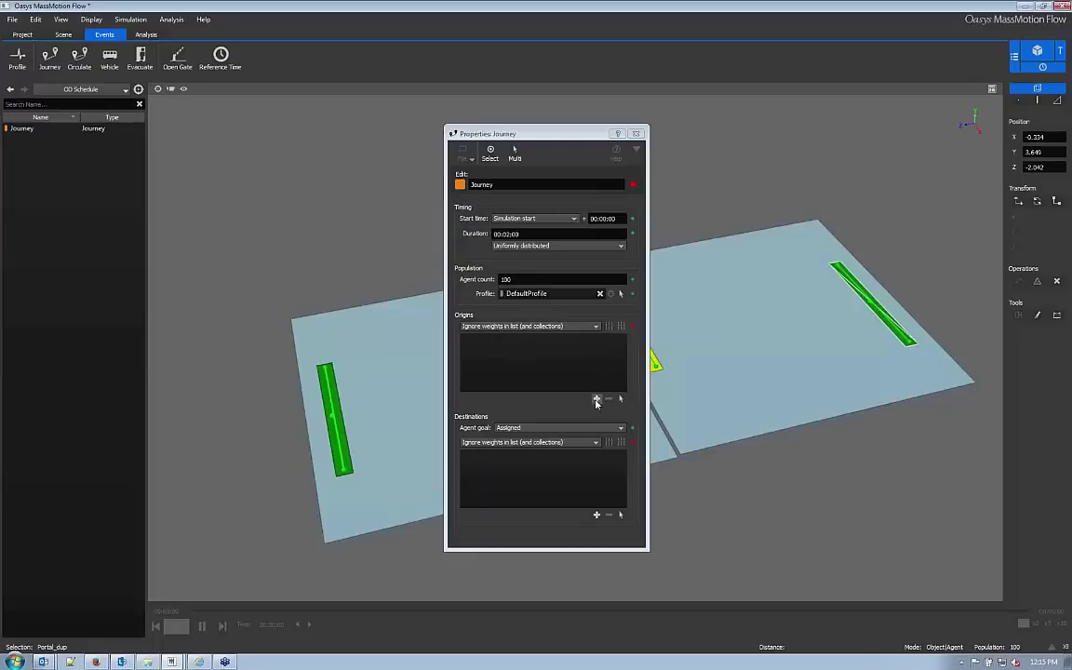
{"action": "left_click", "coordinate": [596, 400]}
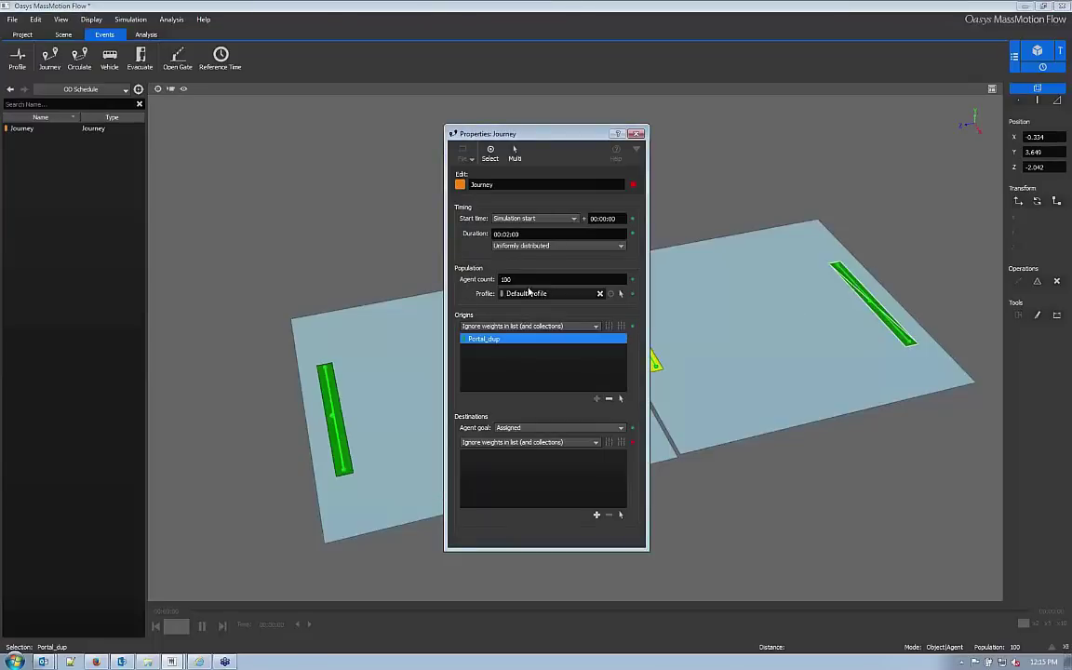
{"action": "left_click", "coordinate": [139, 90]}
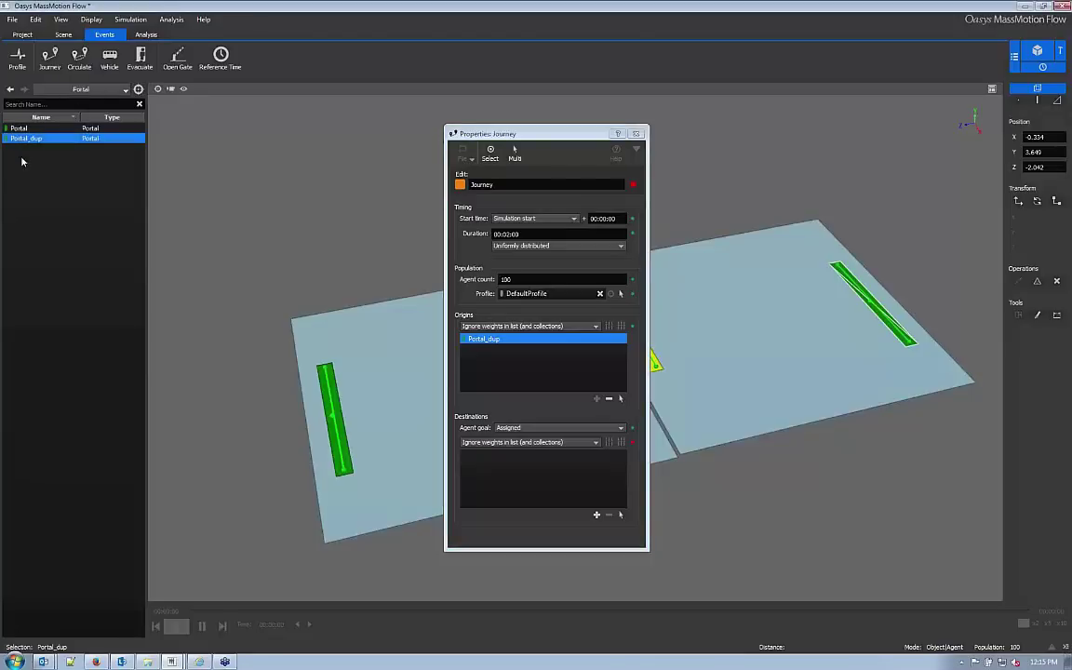
{"action": "left_click", "coordinate": [21, 128]}
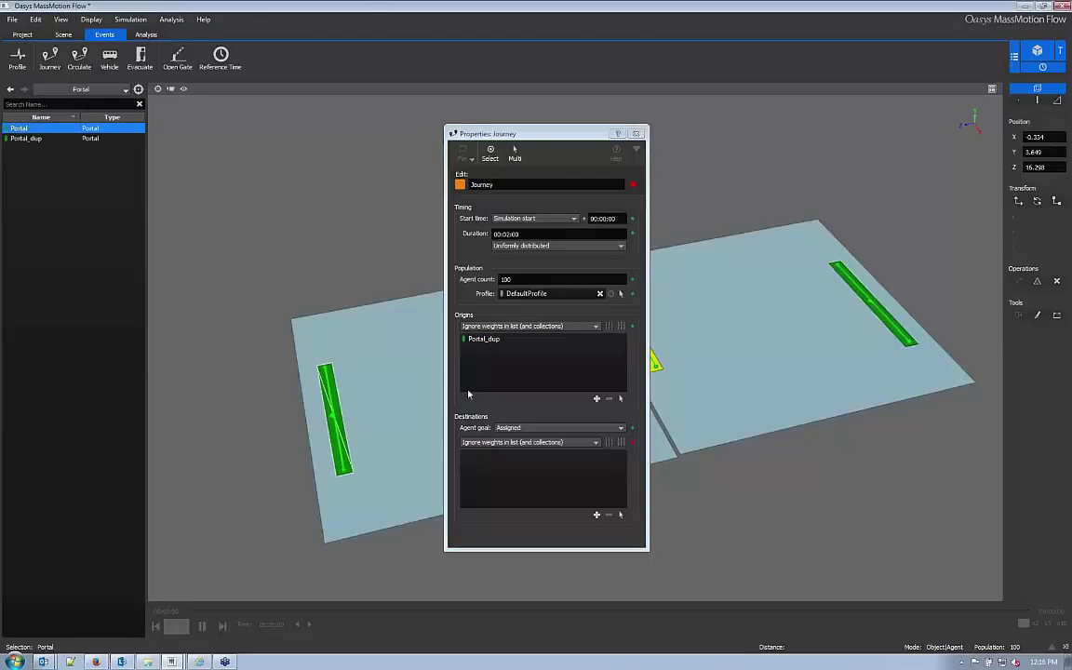
{"action": "left_click", "coordinate": [596, 514]}
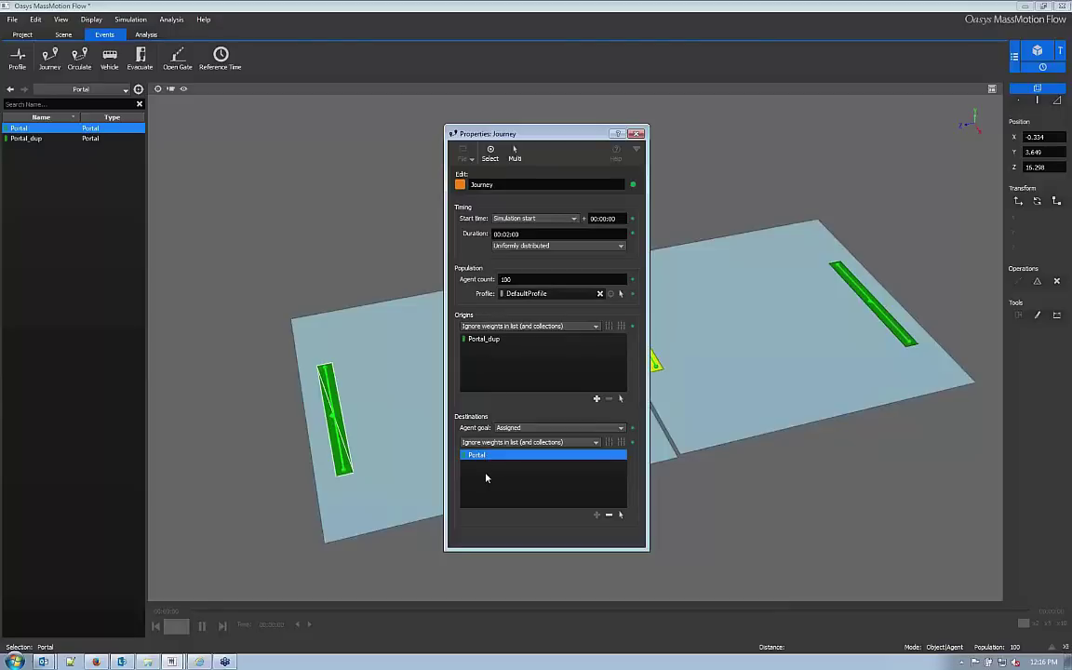
{"action": "left_click", "coordinate": [636, 135]}
Open the Launch New Simulation dialog from the Analysis tools
{"action": "left_click", "coordinate": [145, 35]}
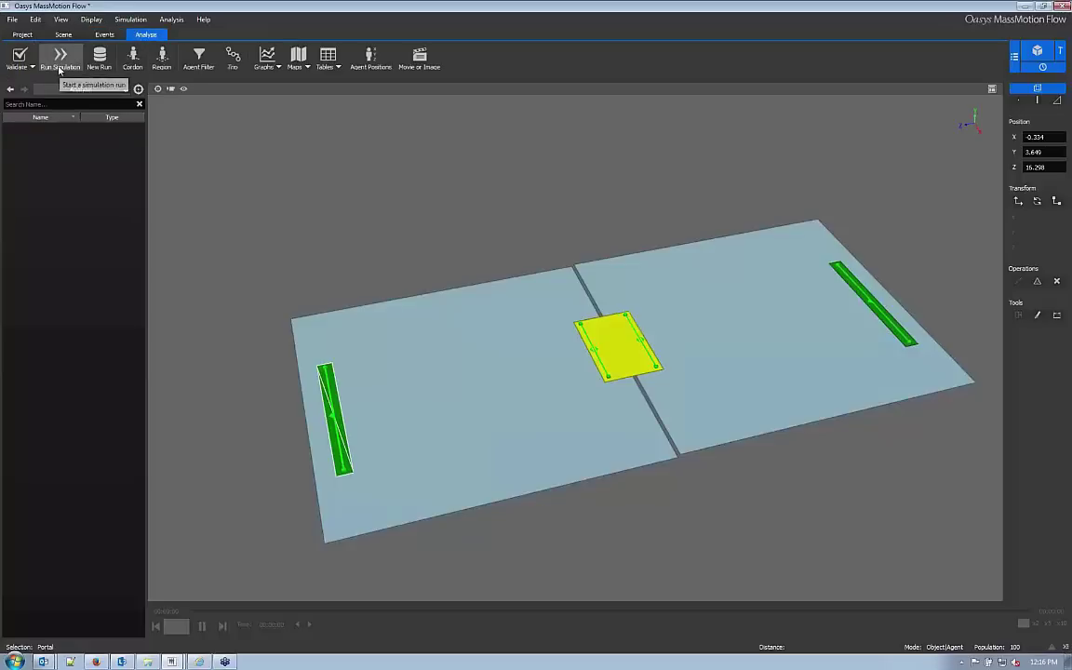
{"action": "left_click", "coordinate": [59, 65]}
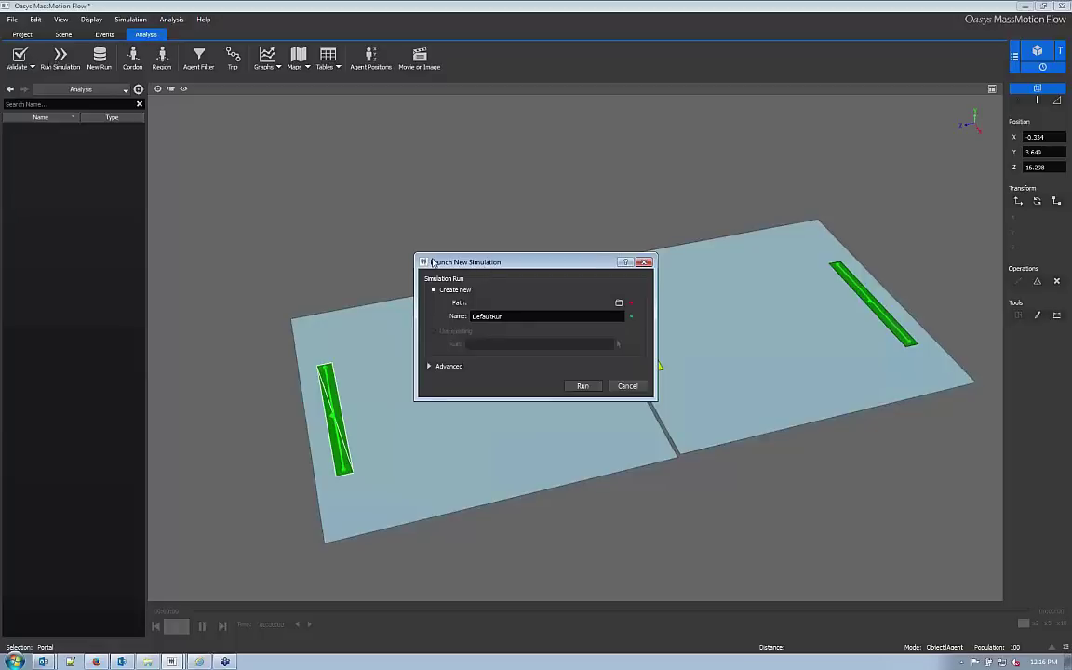
{"action": "left_click_drag", "start_coordinate": [451, 262], "coordinate": [415, 223]}
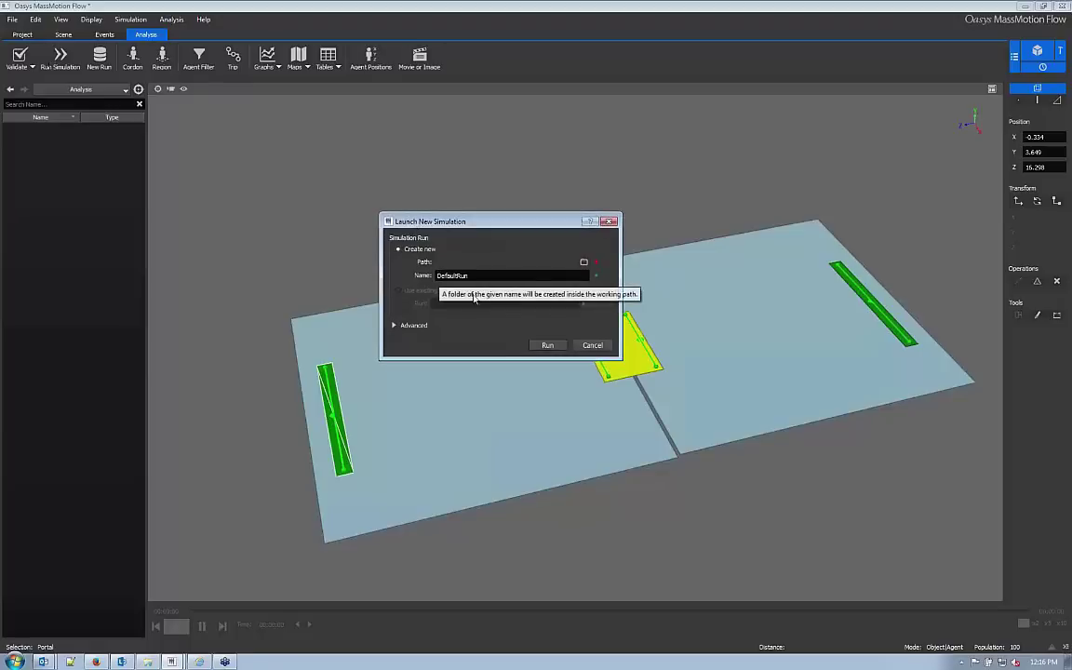
{"action": "left_click_drag", "start_coordinate": [505, 225], "coordinate": [459, 204]}
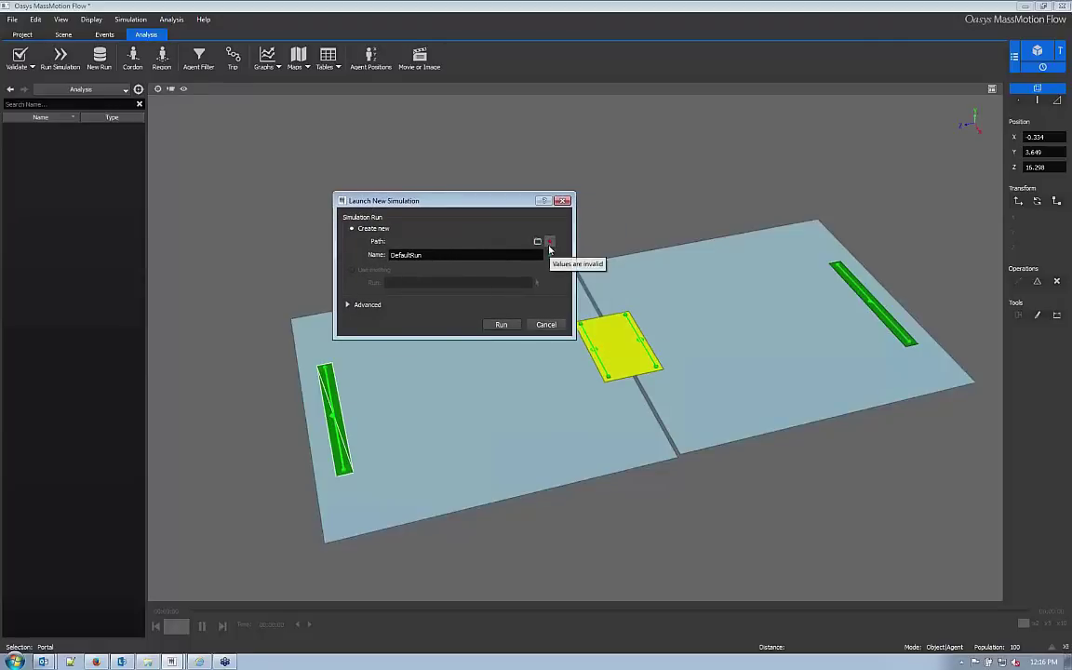
Set the run's path to the folder C:/MM/test/Simple/DefaultRun
{"action": "left_click", "coordinate": [537, 242]}
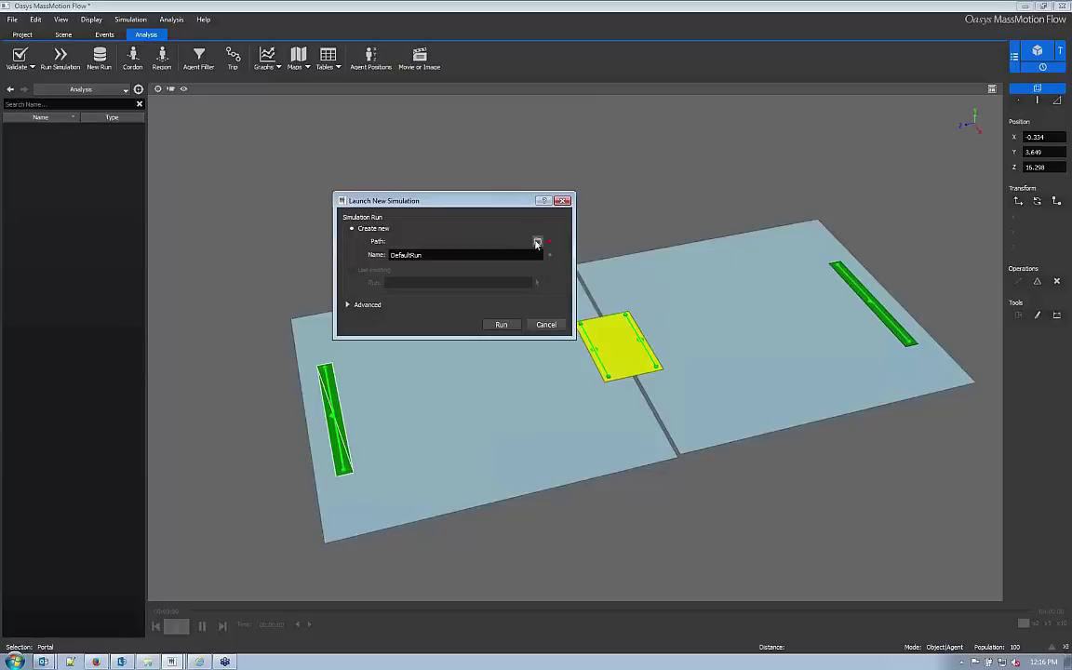
{"action": "left_click", "coordinate": [536, 242]}
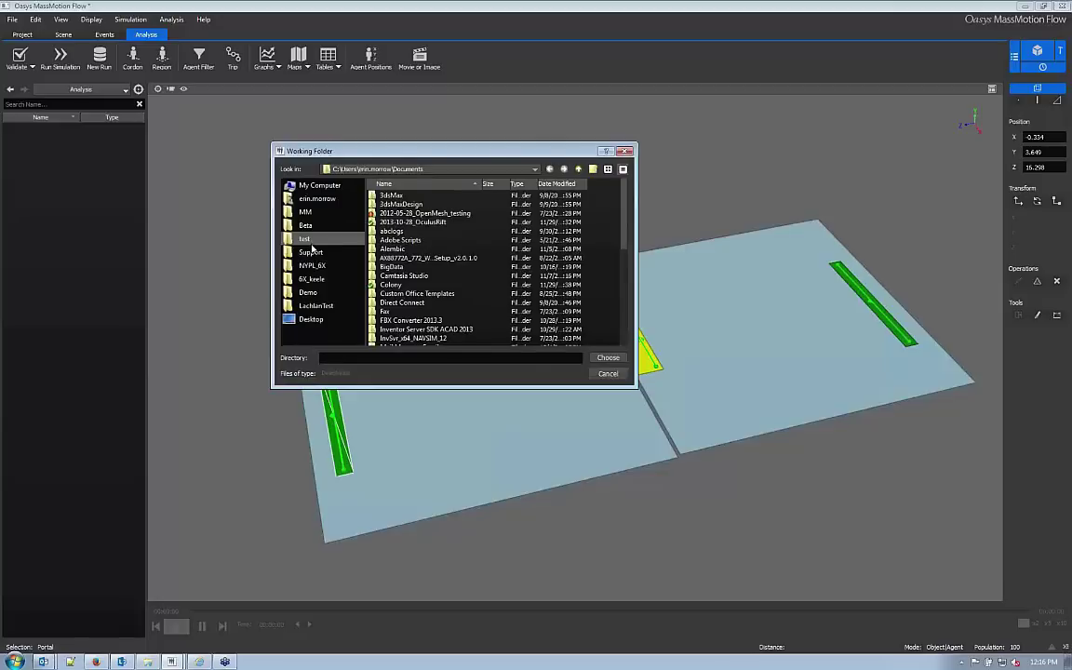
{"action": "left_click", "coordinate": [311, 243]}
{"action": "left_click", "coordinate": [373, 247]}
{"action": "double_click", "coordinate": [373, 248]}
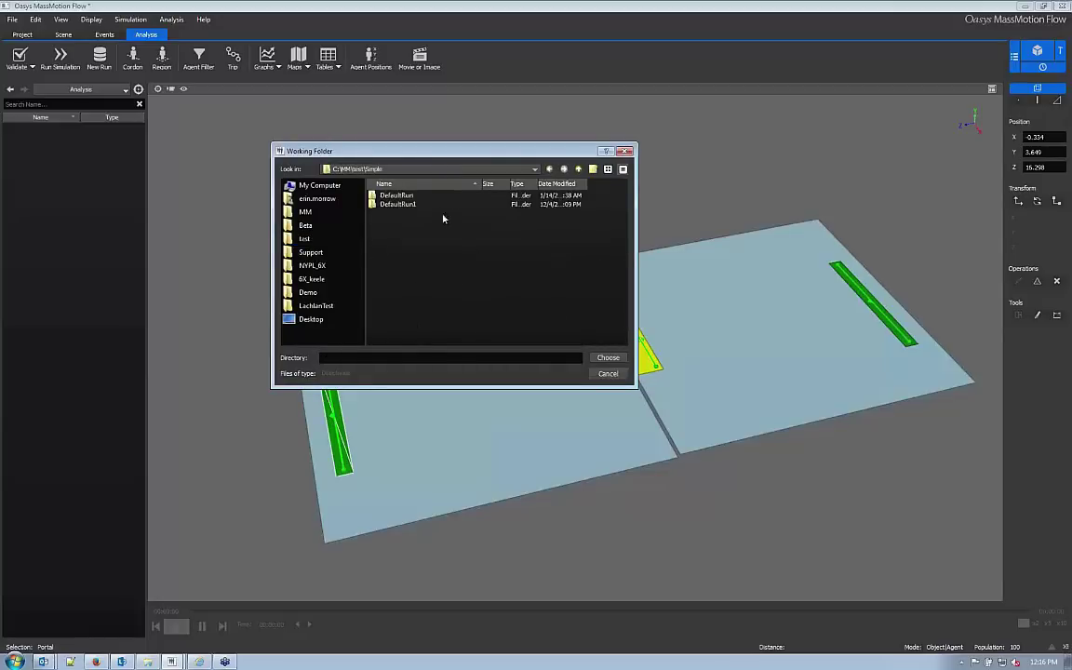
{"action": "left_click", "coordinate": [398, 195]}
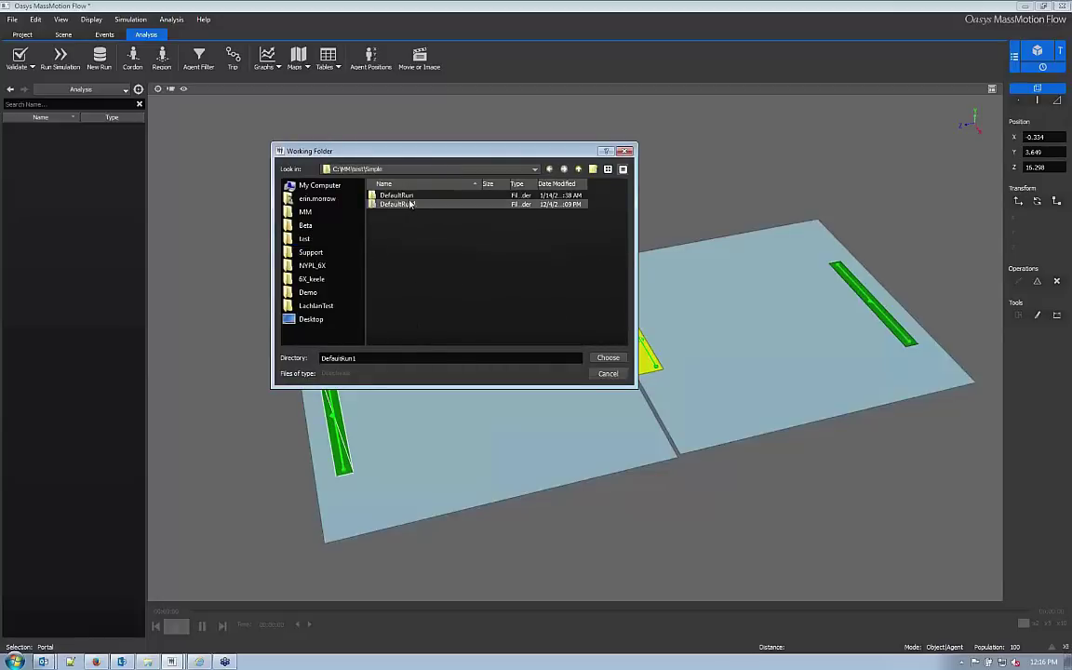
{"action": "left_click", "coordinate": [606, 358]}
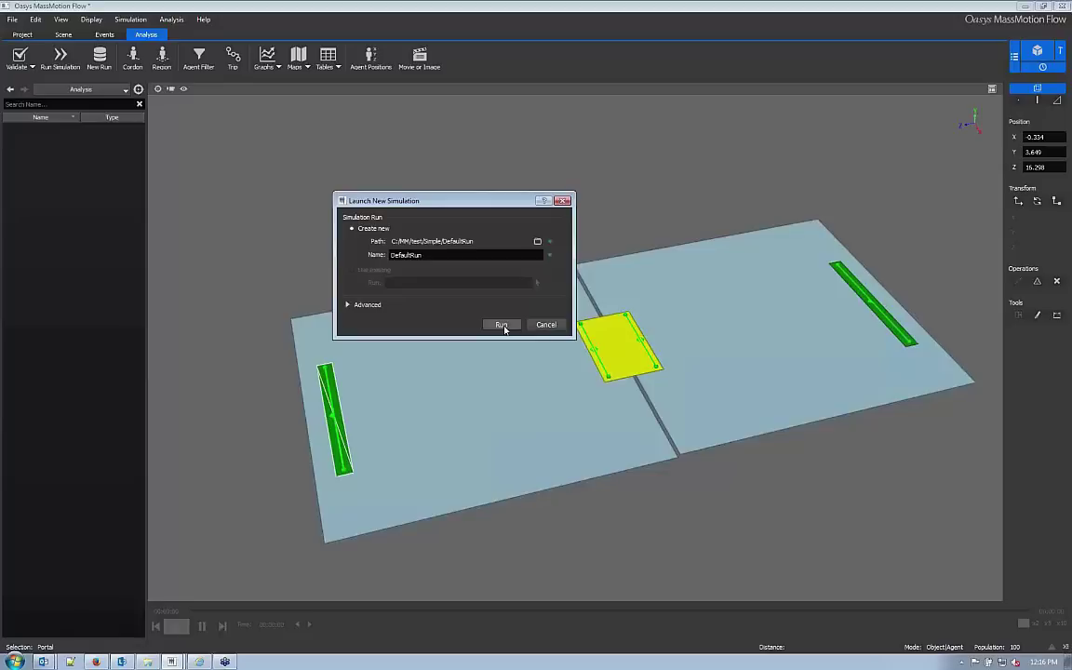
Run DefaultRun and enlarge the log to confirm all 100 agents completed
{"action": "left_click", "coordinate": [503, 326]}
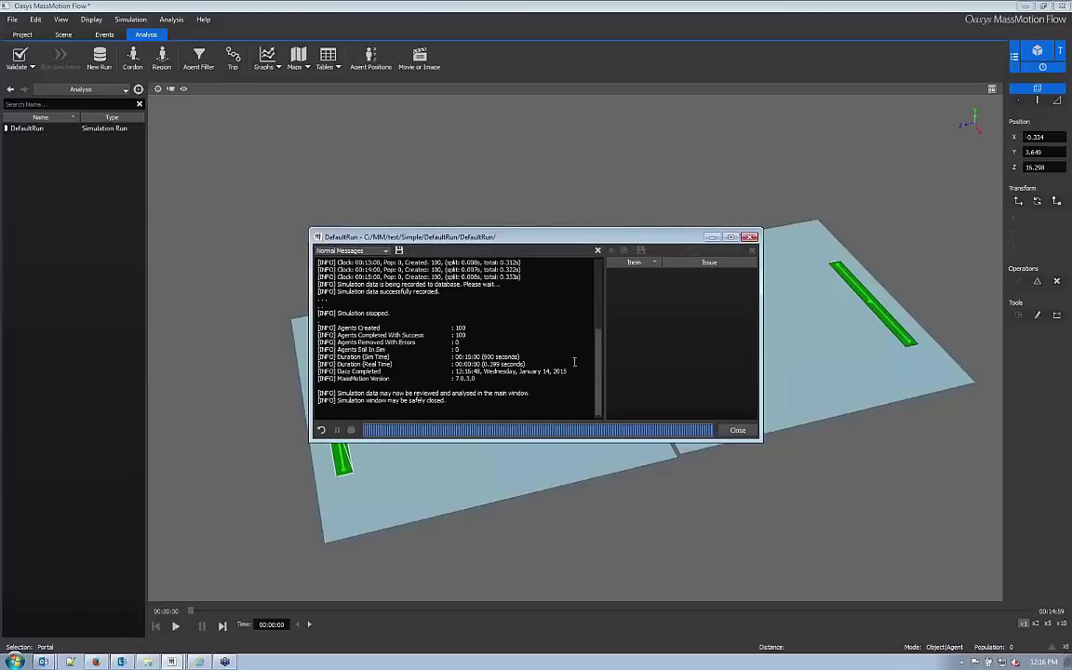
{"action": "left_click_drag", "start_coordinate": [574, 442], "coordinate": [574, 589]}
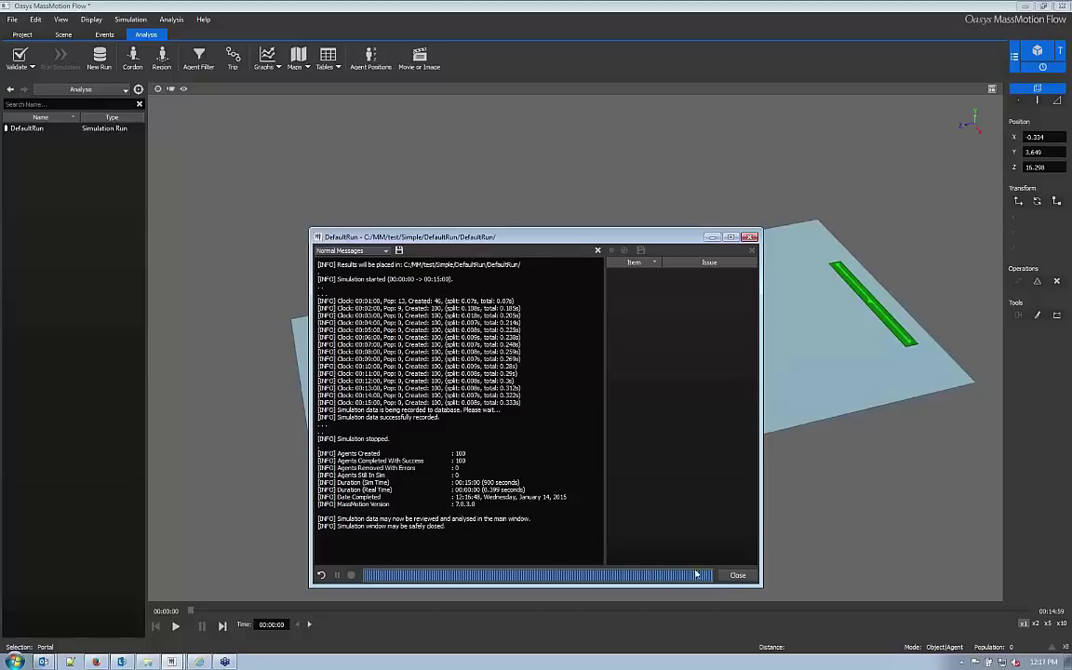
Close the simulation log and play back DefaultRun's results, scrubbing forward to about 51 seconds
{"action": "left_click", "coordinate": [735, 575]}
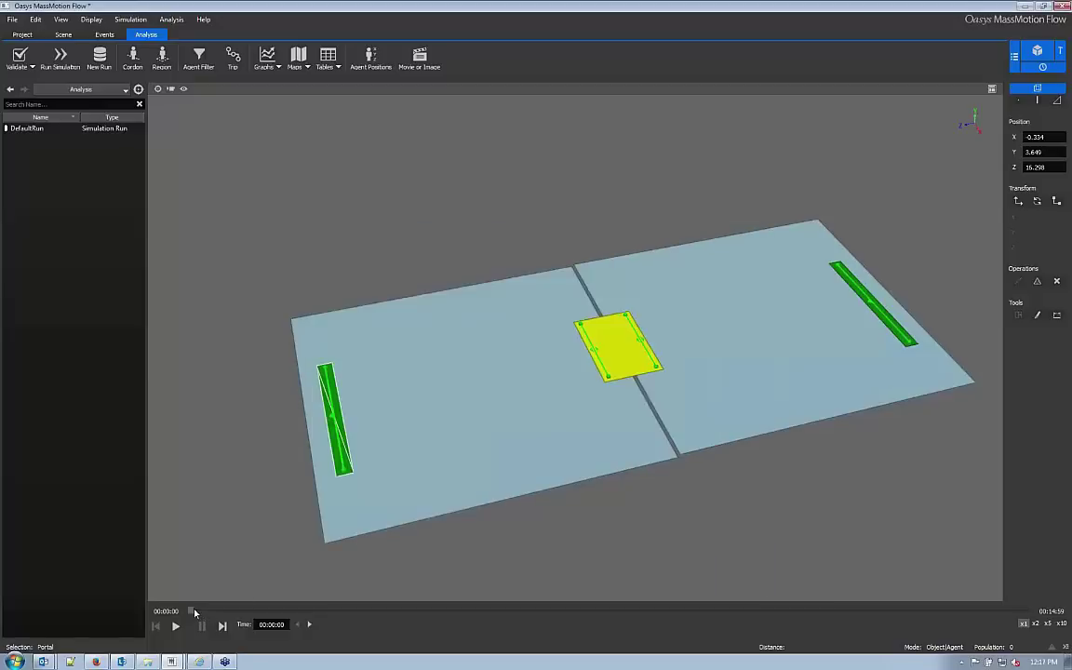
{"action": "left_click_drag", "start_coordinate": [193, 611], "coordinate": [209, 612]}
{"action": "left_click", "coordinate": [175, 625]}
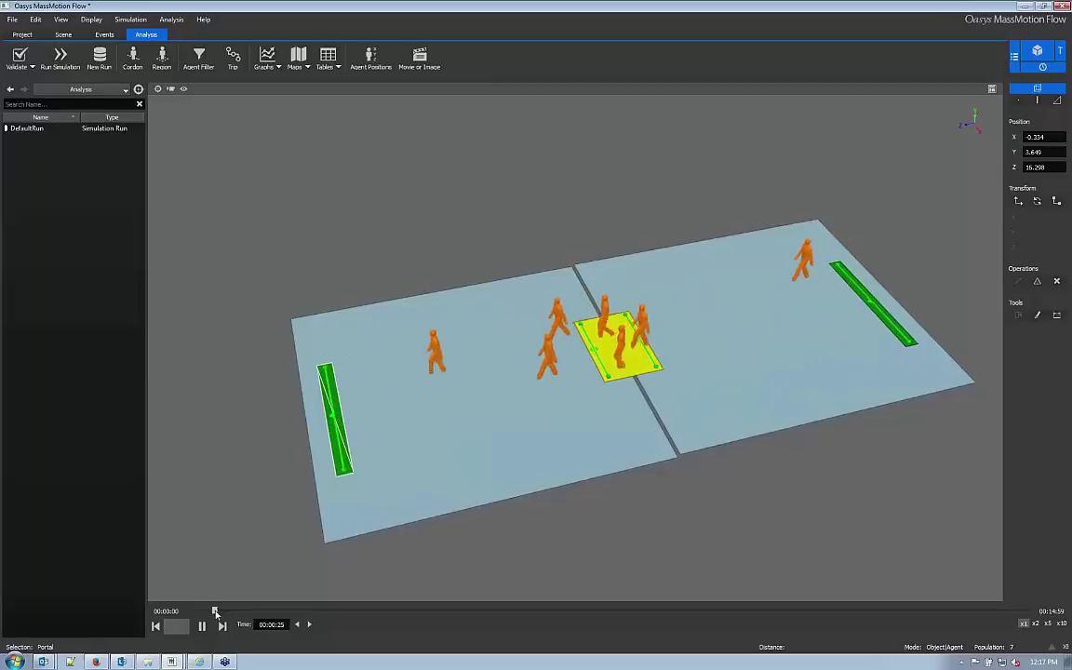
{"action": "mouse_move", "coordinate": [214, 611]}
{"action": "left_mouse_down"}
{"action": "mouse_move", "coordinate": [268, 609]}
{"action": "mouse_move", "coordinate": [233, 612]}
{"action": "left_mouse_up"}
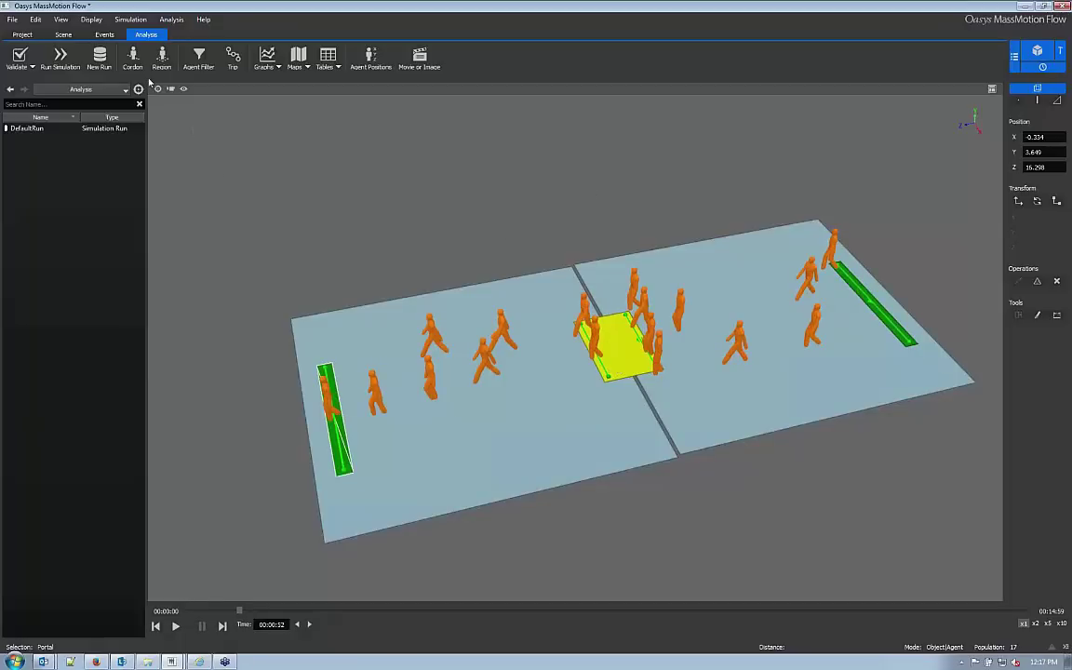
Filter the object list to events and raise the Journey event's agent count to 500
{"action": "left_click", "coordinate": [80, 89]}
{"action": "left_click", "coordinate": [63, 181]}
{"action": "left_click", "coordinate": [30, 141]}
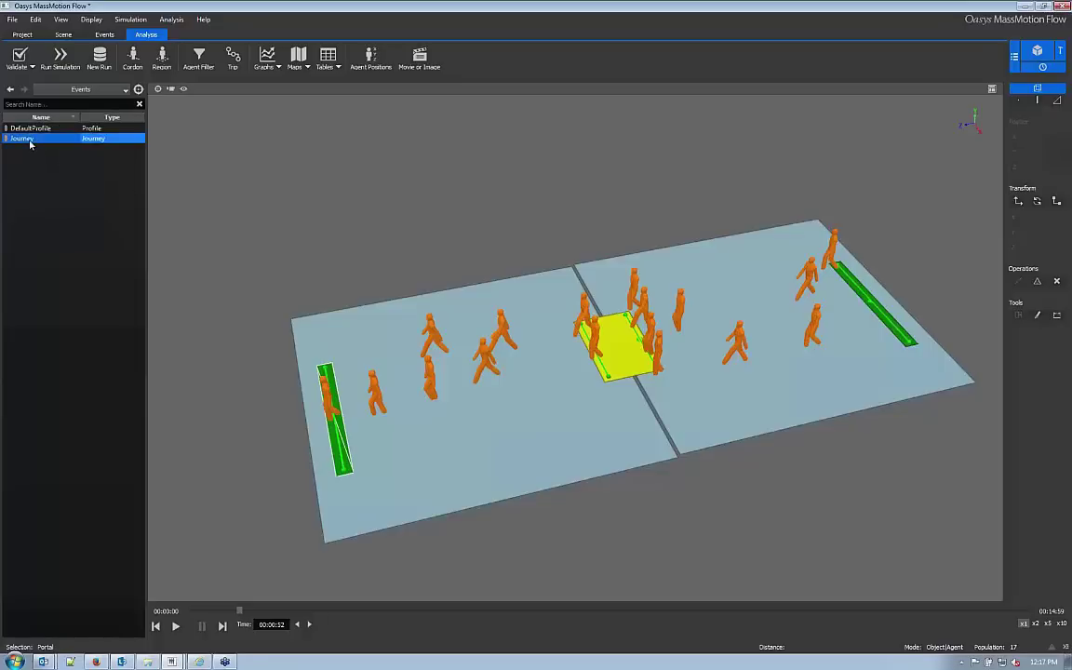
{"action": "double_click", "coordinate": [29, 139]}
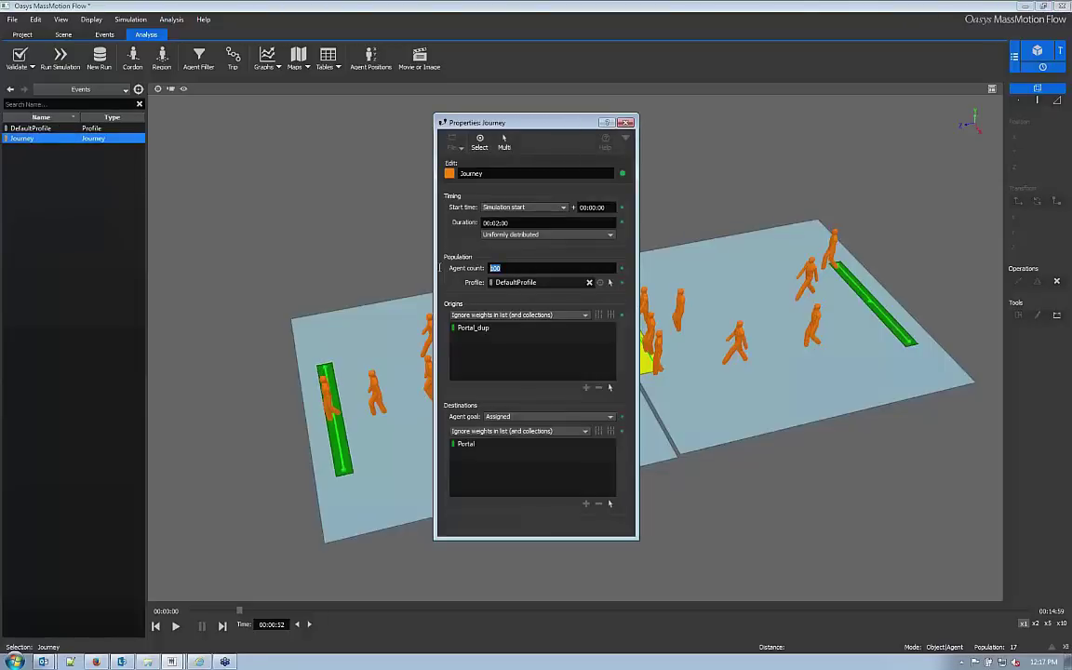
{"action": "type", "text": "5"}
{"action": "key", "text": "Tab"}
{"action": "left_click", "coordinate": [626, 124]}
Re-run the simulation into DefaultRun, overwriting the earlier results
{"action": "left_click", "coordinate": [59, 59]}
{"action": "left_click", "coordinate": [577, 387]}
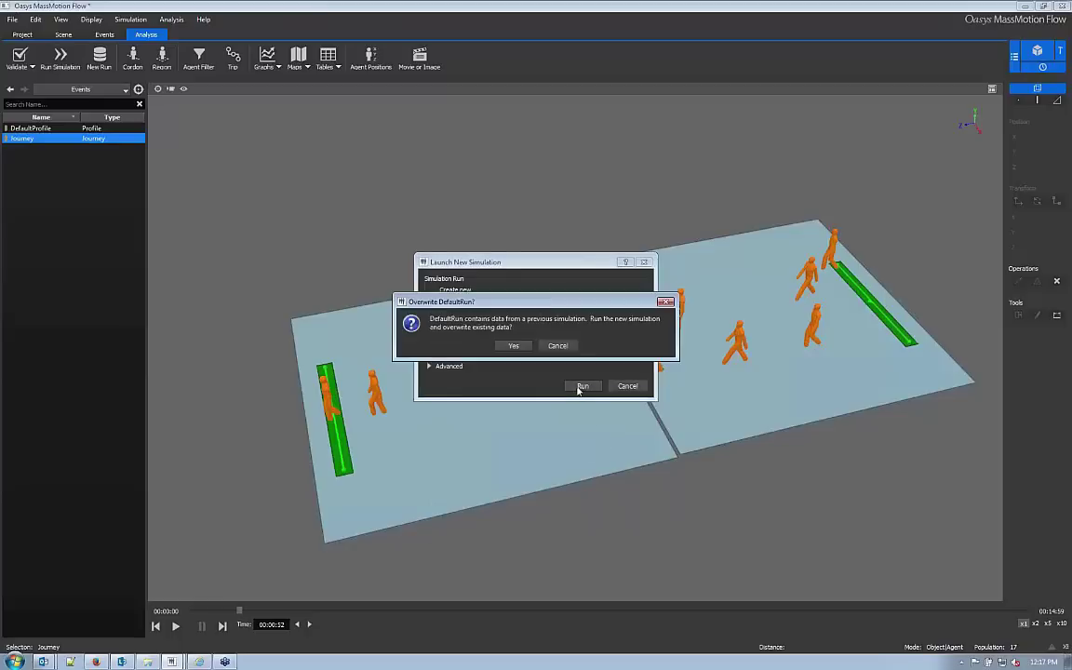
{"action": "left_click", "coordinate": [520, 349]}
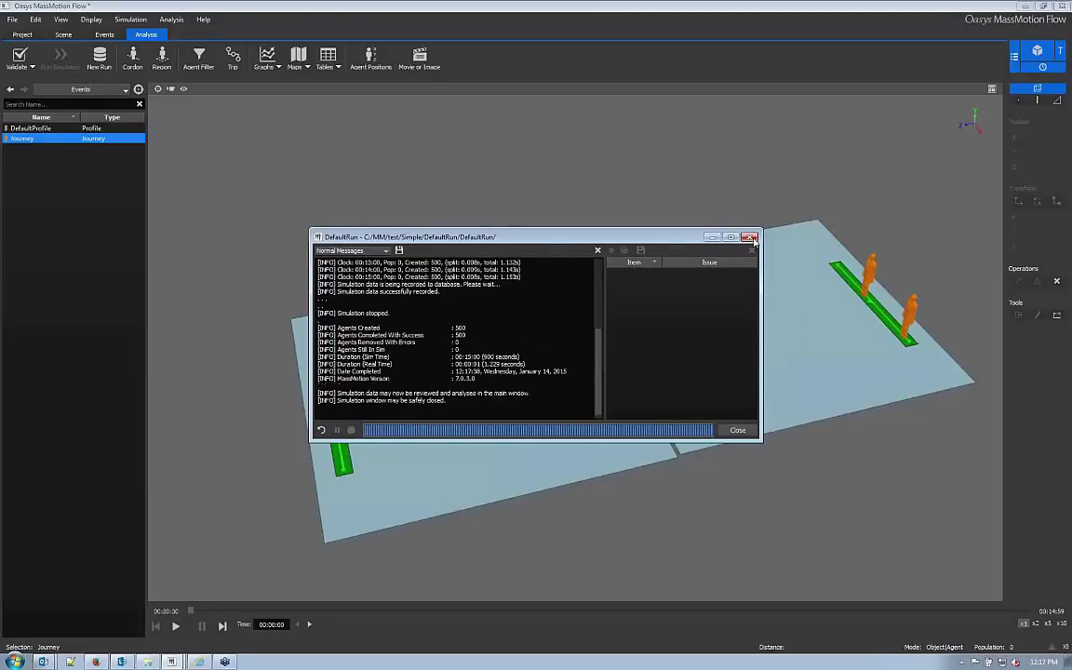
Close the run log and play back the 500-agent results, scrubbing along the timeline
{"action": "left_click", "coordinate": [735, 429]}
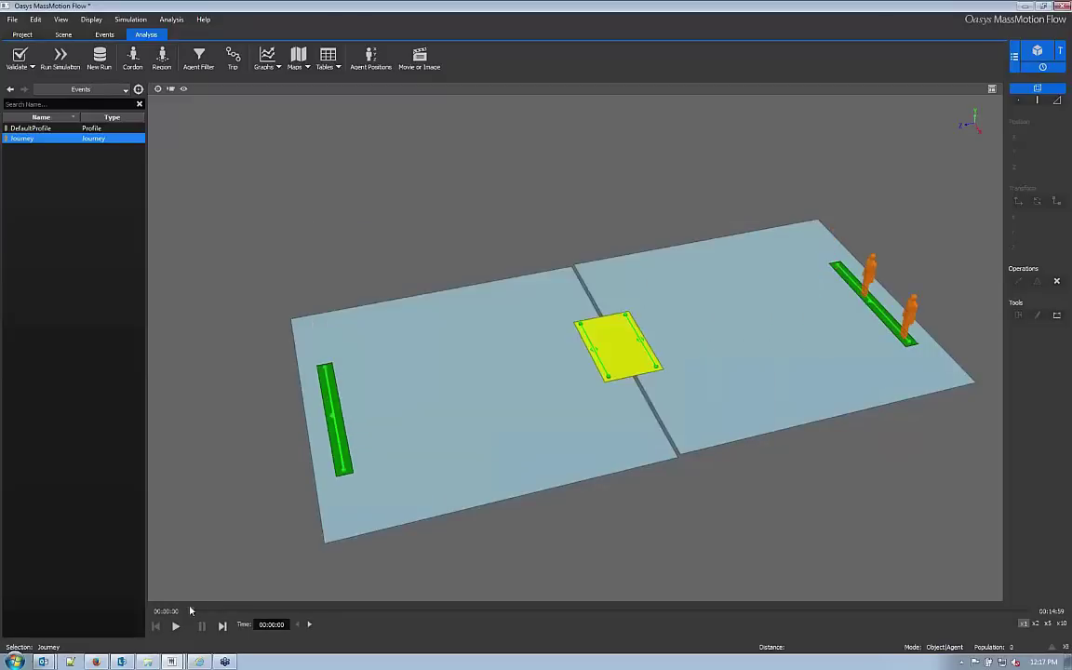
{"action": "left_click_drag", "start_coordinate": [192, 611], "coordinate": [259, 614]}
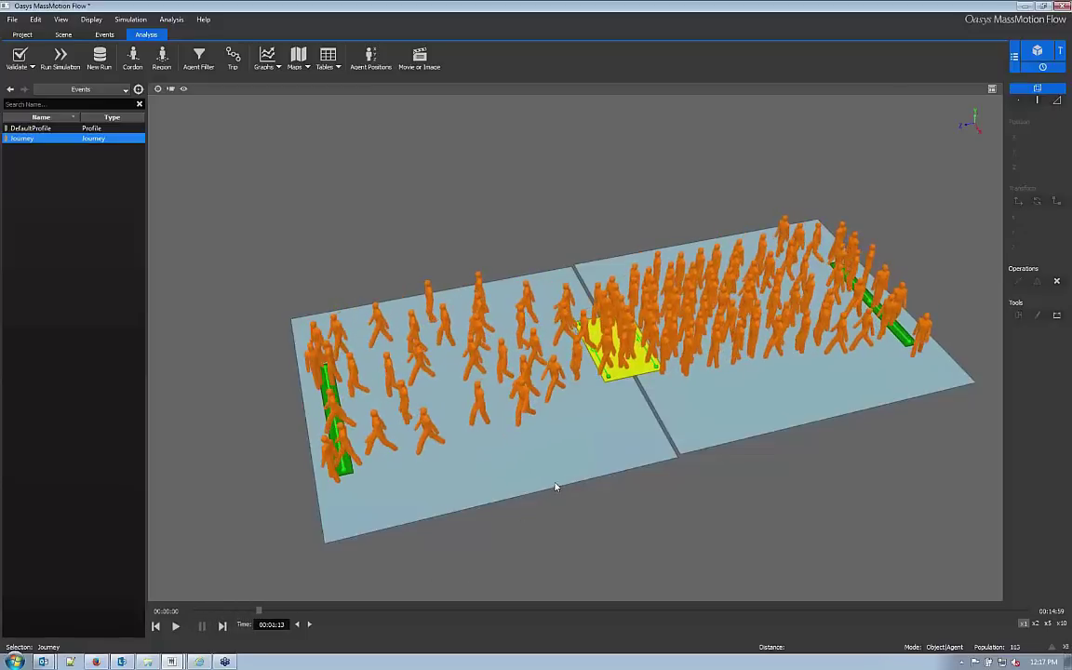
{"action": "key", "text": "space"}
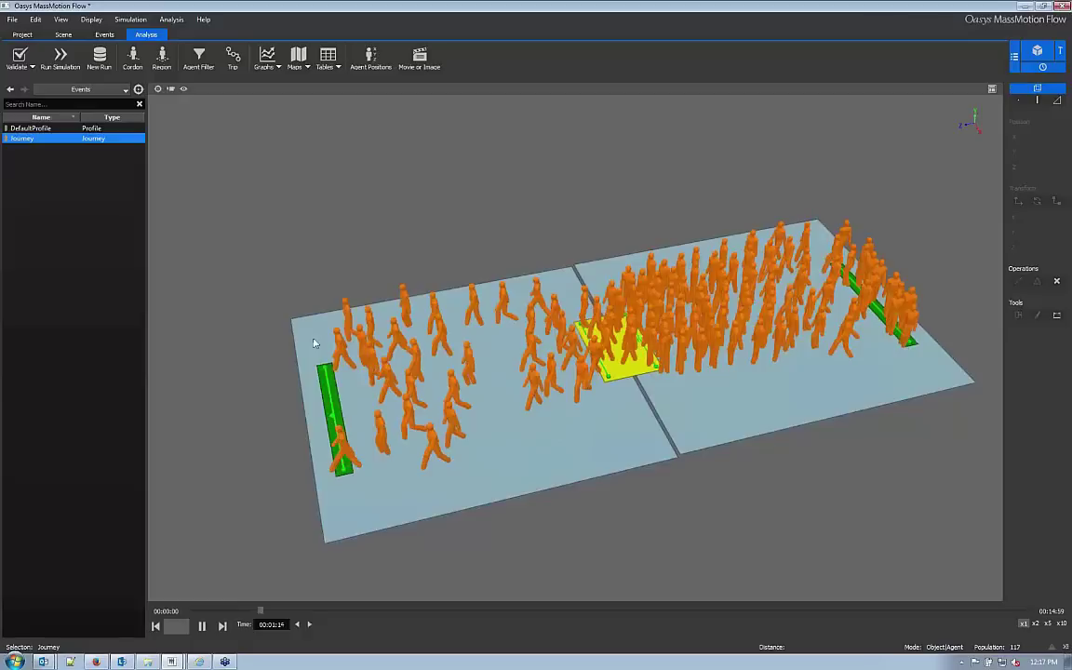
{"action": "left_click", "coordinate": [80, 90]}
{"action": "left_click", "coordinate": [109, 284]}
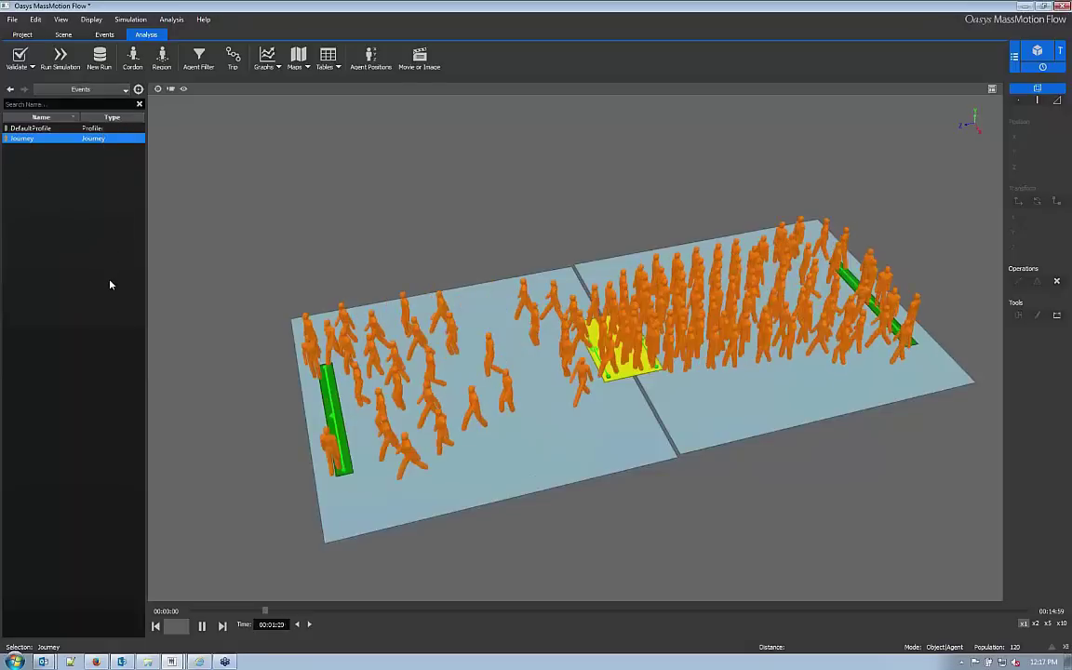
Deselect the Journey and switch the object list filter from Events to All Objects
{"action": "left_click", "coordinate": [110, 285]}
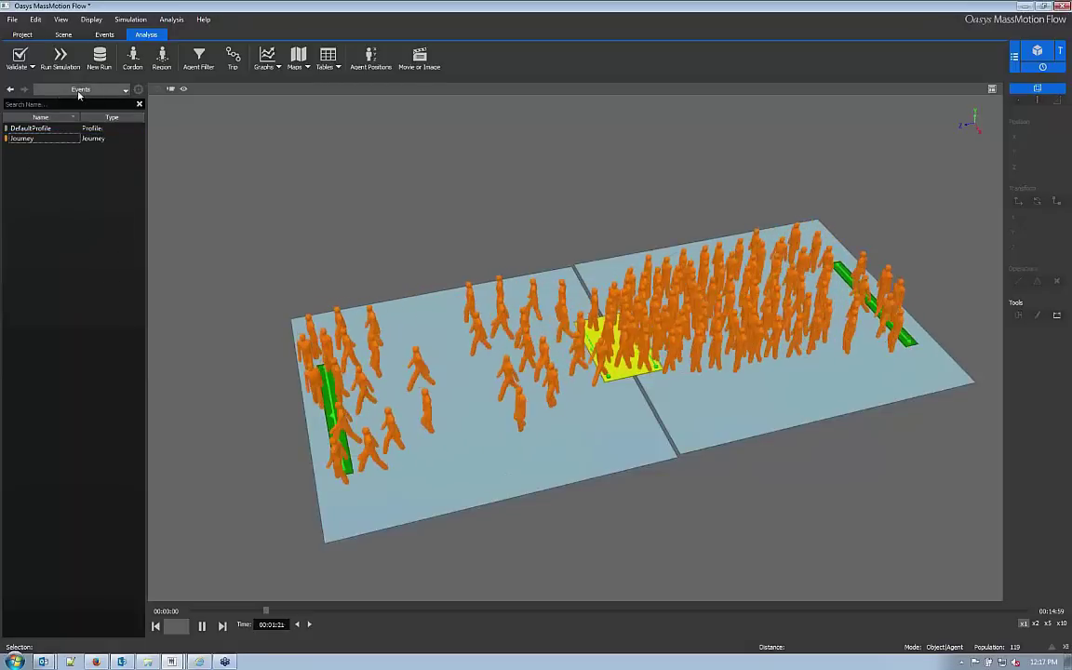
{"action": "left_click", "coordinate": [80, 89]}
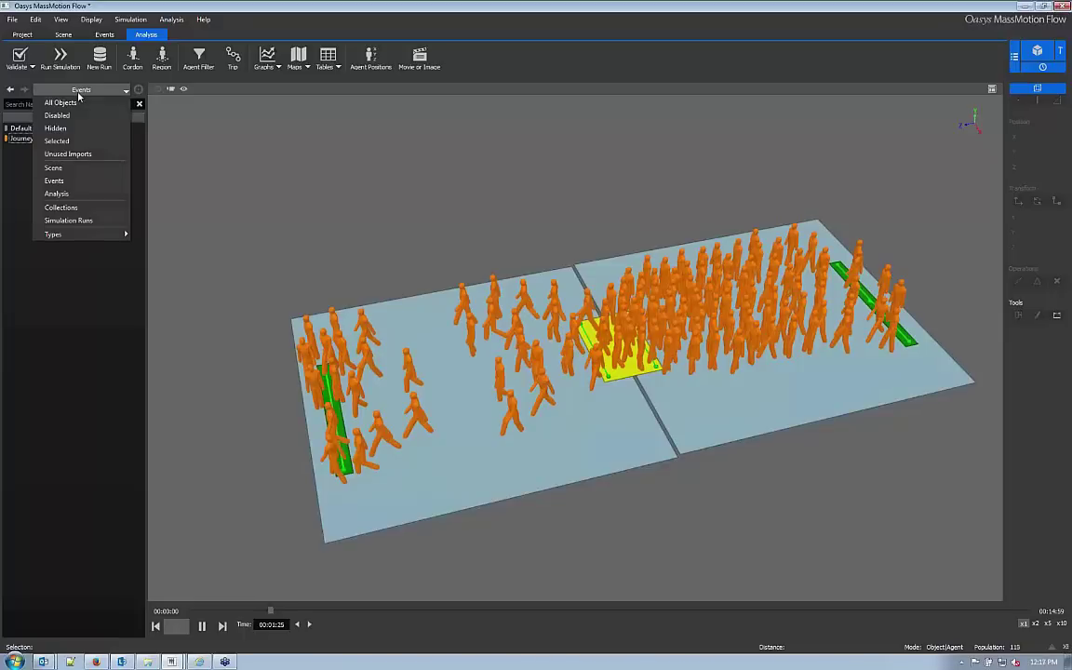
{"action": "left_click", "coordinate": [72, 269]}
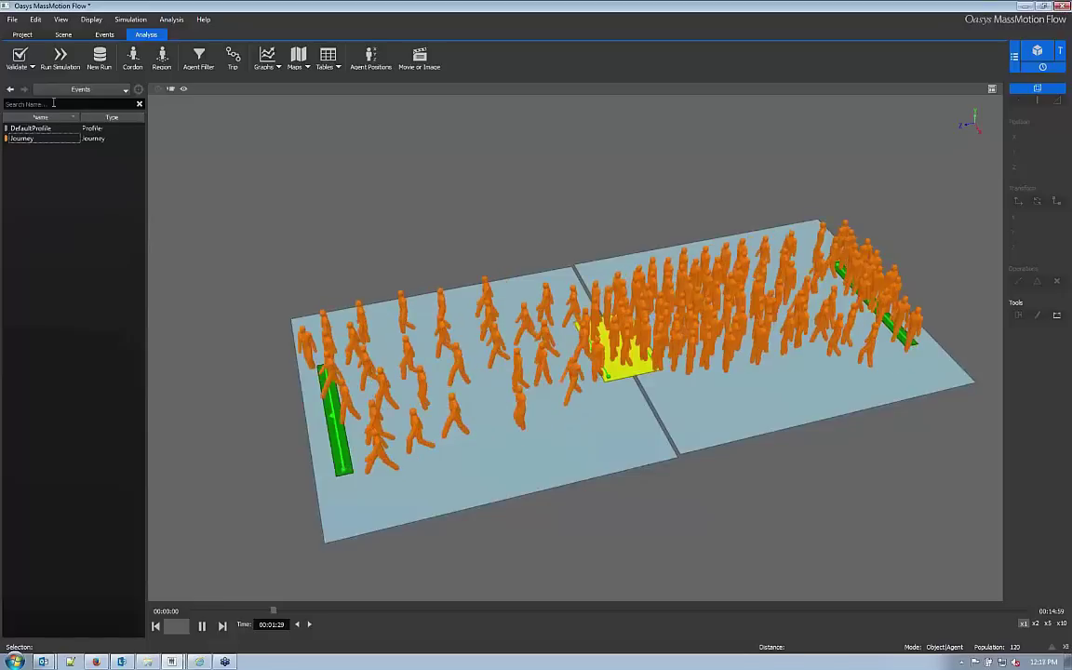
{"action": "left_click", "coordinate": [80, 89]}
{"action": "left_click", "coordinate": [58, 102]}
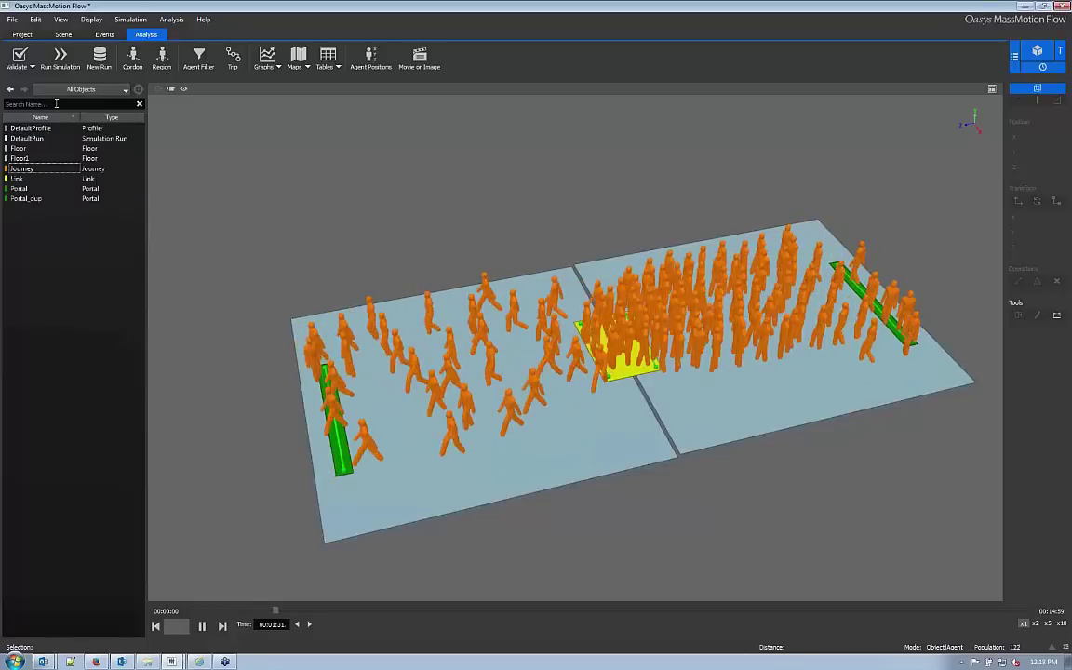
Search the list for 'floo' to pick Floor1, then try 'cc' and clear the search
{"action": "type", "text": "fl"}
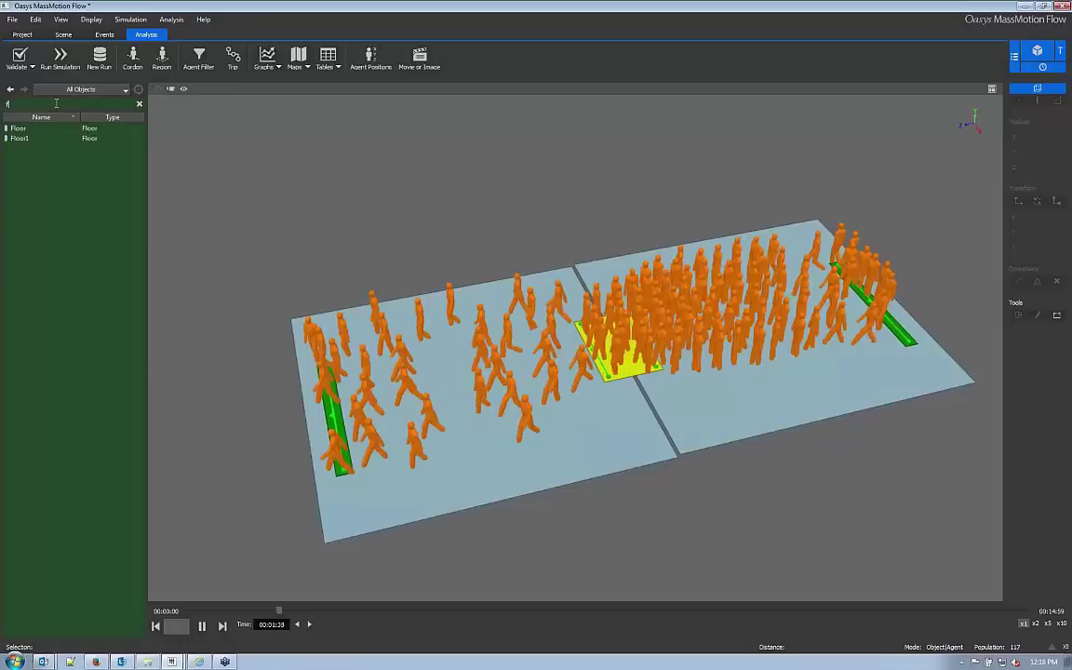
{"action": "type", "text": "oo"}
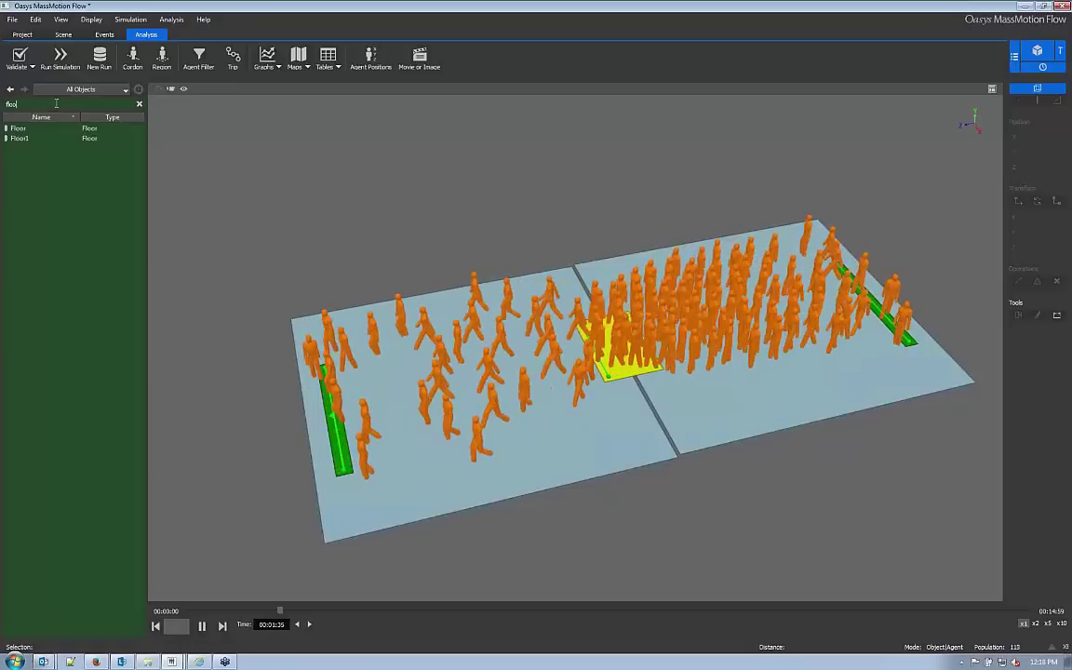
{"action": "left_click", "coordinate": [90, 138]}
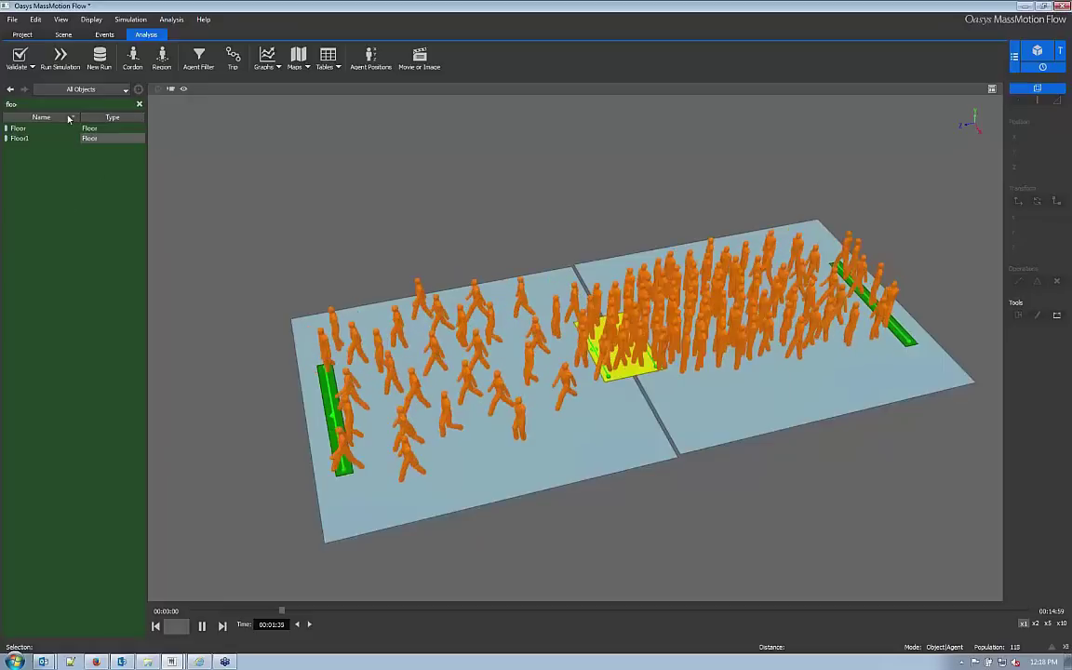
{"action": "key", "text": "Escape"}
{"action": "key", "text": "Escape"}
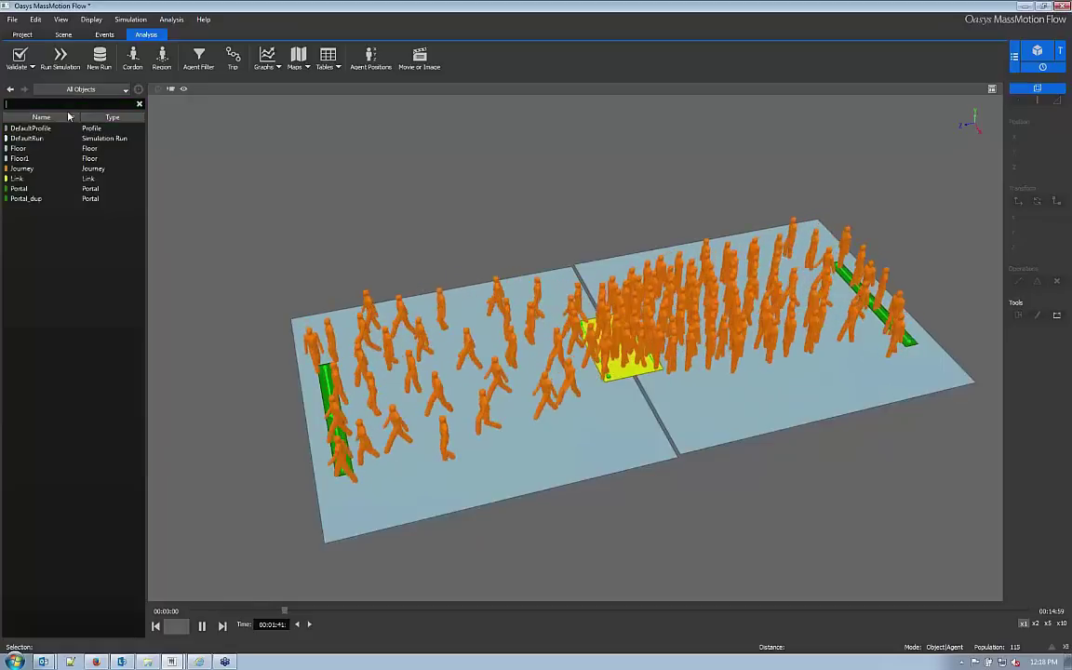
{"action": "type", "text": "c"}
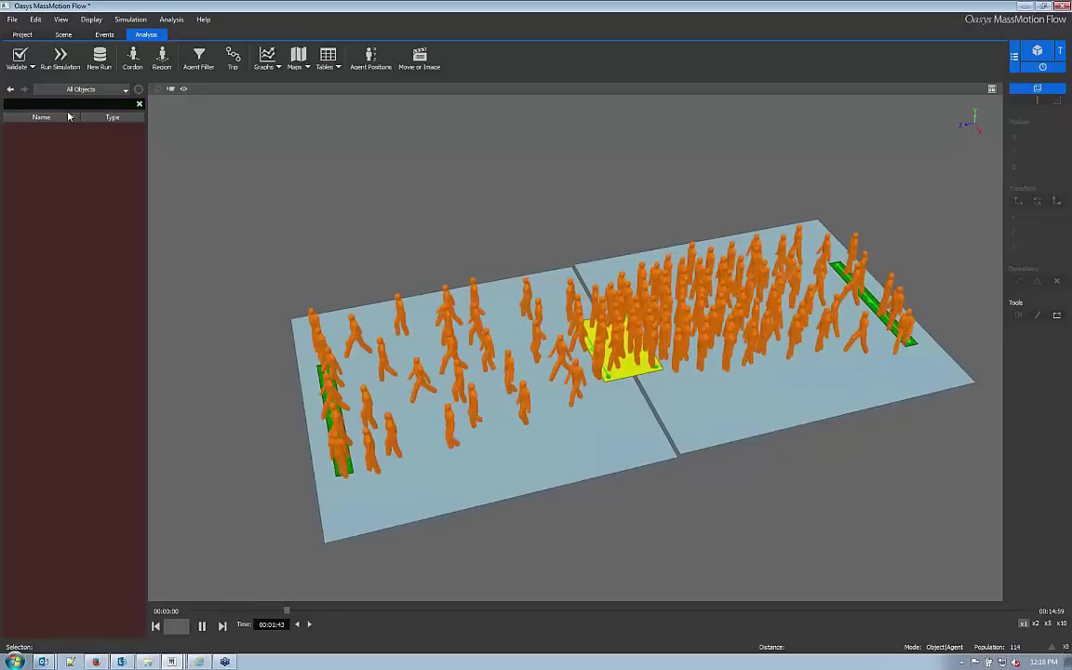
{"action": "type", "text": "c"}
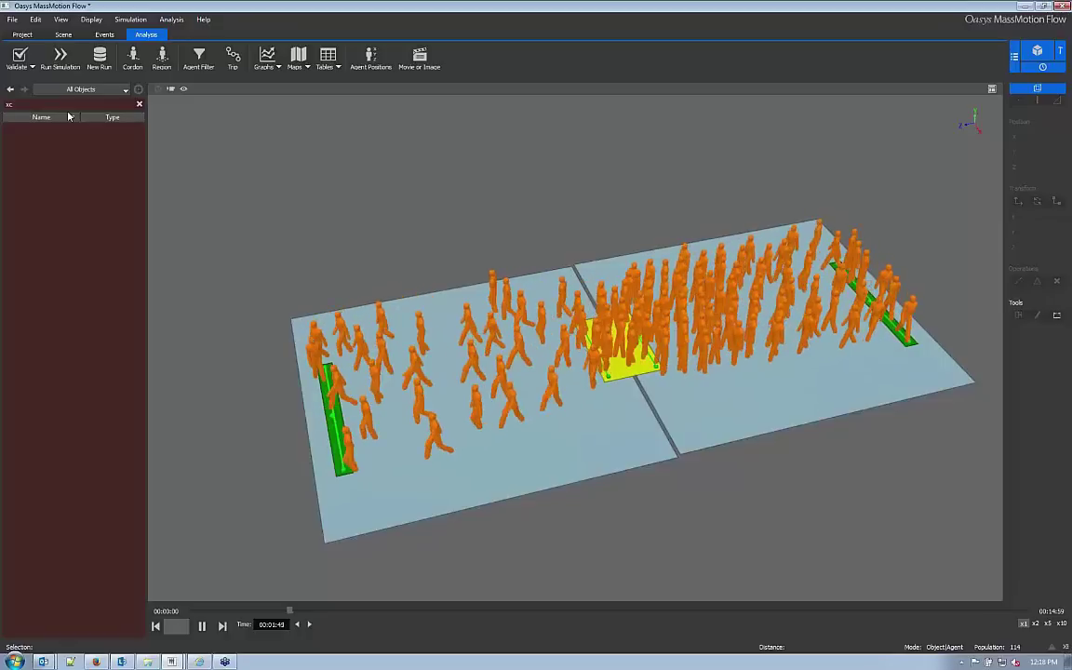
{"action": "key", "text": "Escape"}
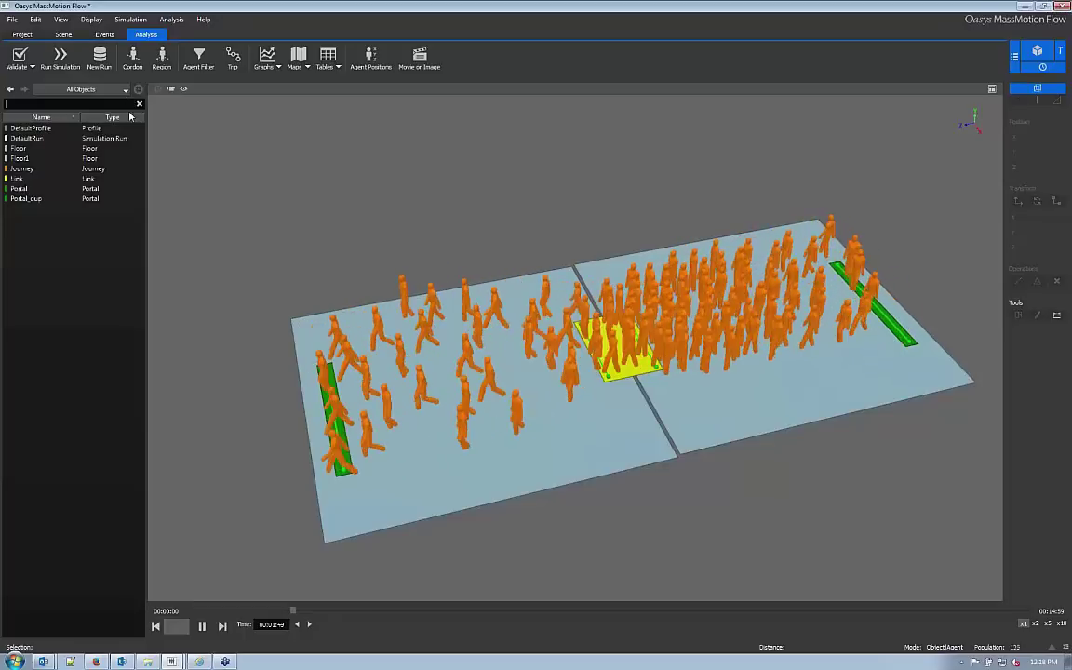
Select DefaultRun, then orbit and zoom in on the emptied floors, link and green portals
{"action": "left_click", "coordinate": [44, 138]}
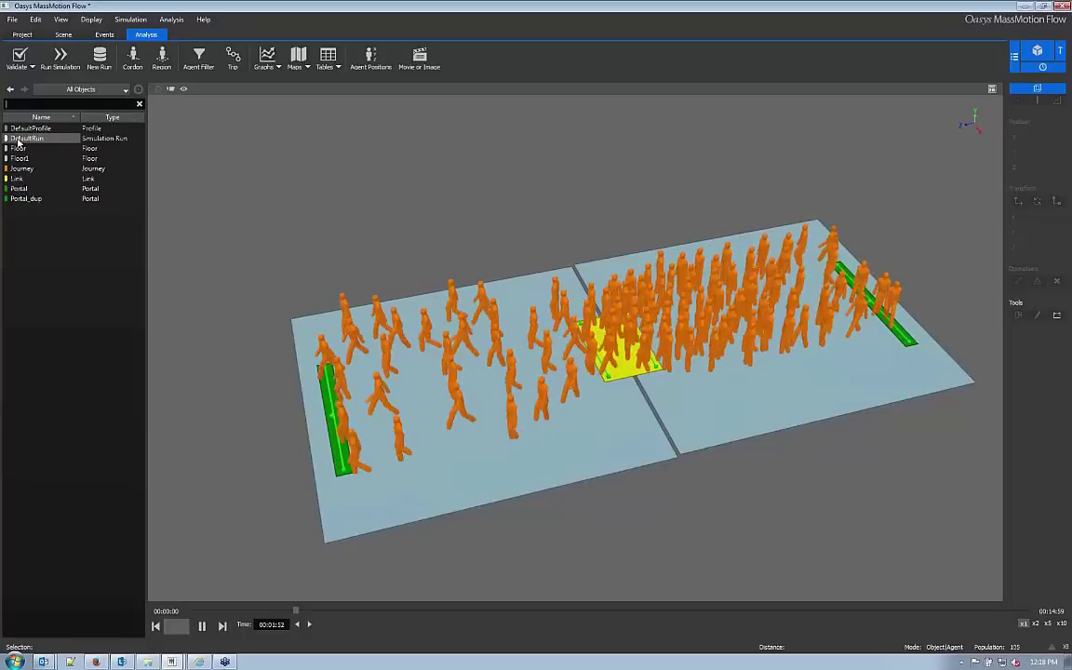
{"action": "right_click", "coordinate": [441, 326]}
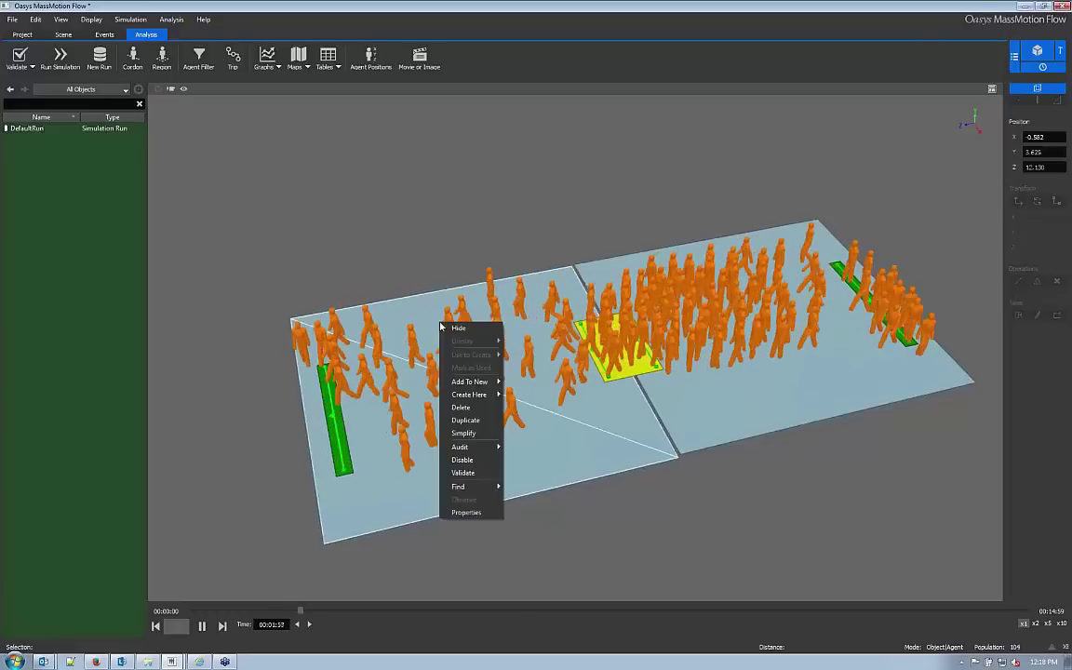
{"action": "left_click", "coordinate": [354, 272]}
{"action": "left_click_drag", "start_coordinate": [353, 272], "coordinate": [505, 310]}
{"action": "scroll", "coordinate": [505, 312], "scroll_direction": "up", "scroll_amount": 3}
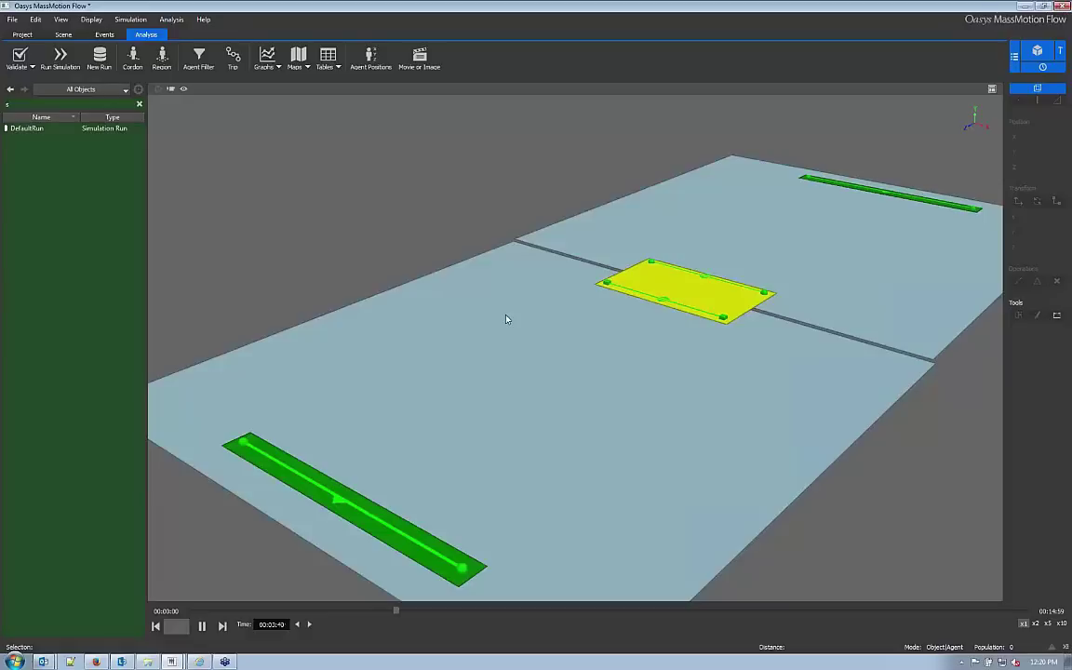
Duplicate the lower floor plate Floor1 to create Floor1_dup
{"action": "middle_click_drag", "start_coordinate": [476, 273], "coordinate": [448, 360]}
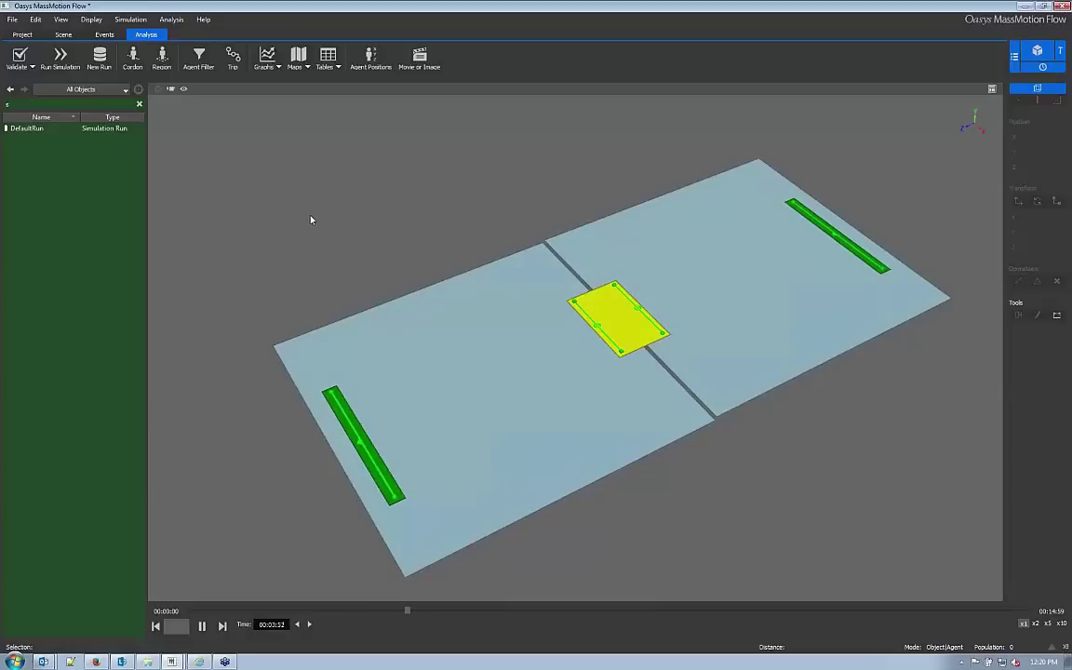
{"action": "middle_click_drag", "start_coordinate": [337, 280], "coordinate": [473, 303]}
{"action": "scroll", "coordinate": [432, 261], "scroll_direction": "down", "scroll_amount": 2}
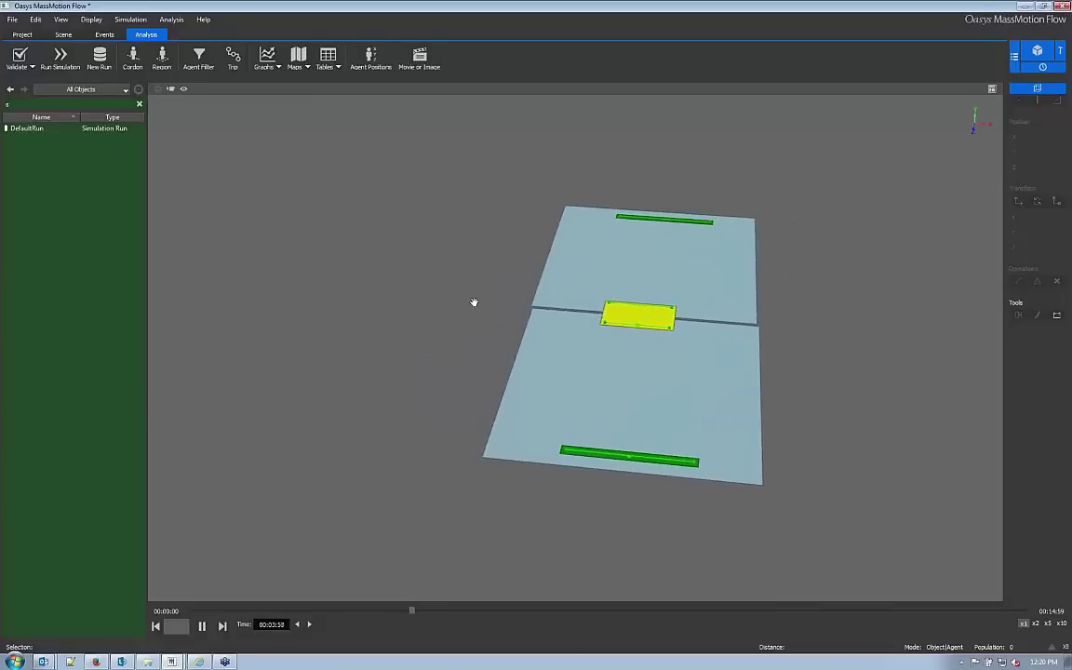
{"action": "left_click", "coordinate": [583, 381]}
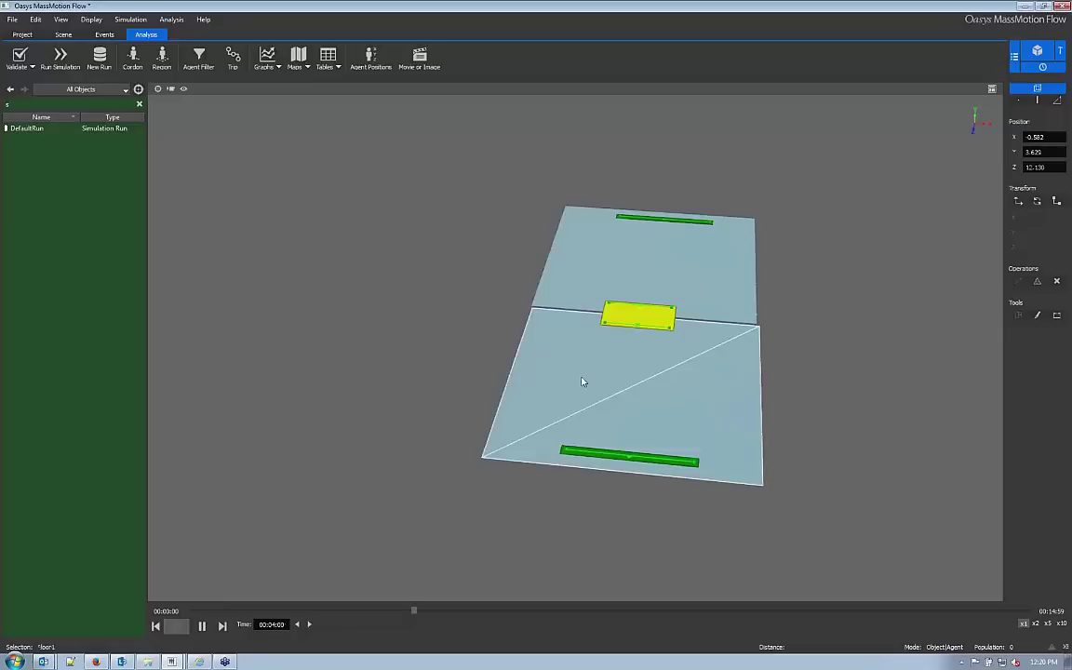
{"action": "right_click", "coordinate": [581, 382]}
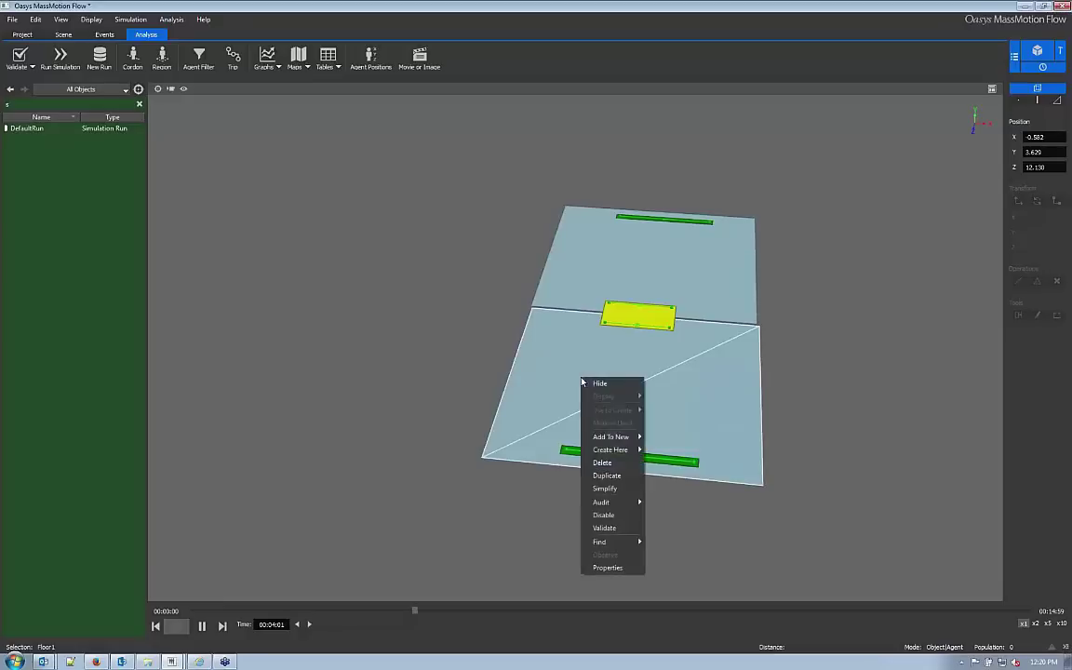
{"action": "left_click", "coordinate": [608, 475]}
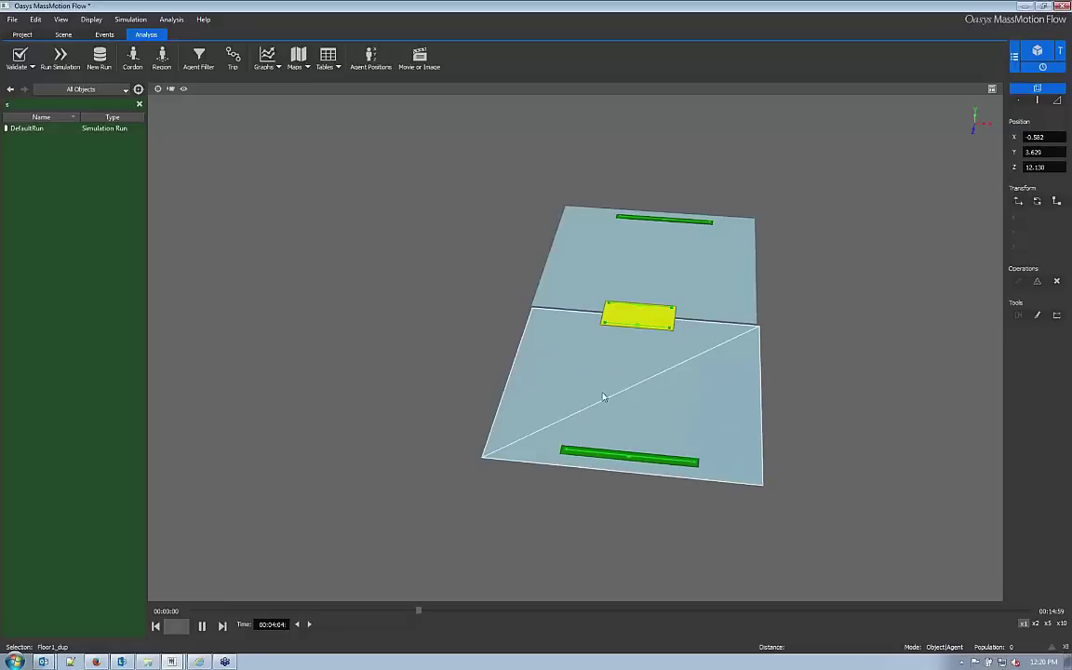
Lift Floor1_dup along Y to 7.006, well above the original floors
{"action": "key", "text": "w"}
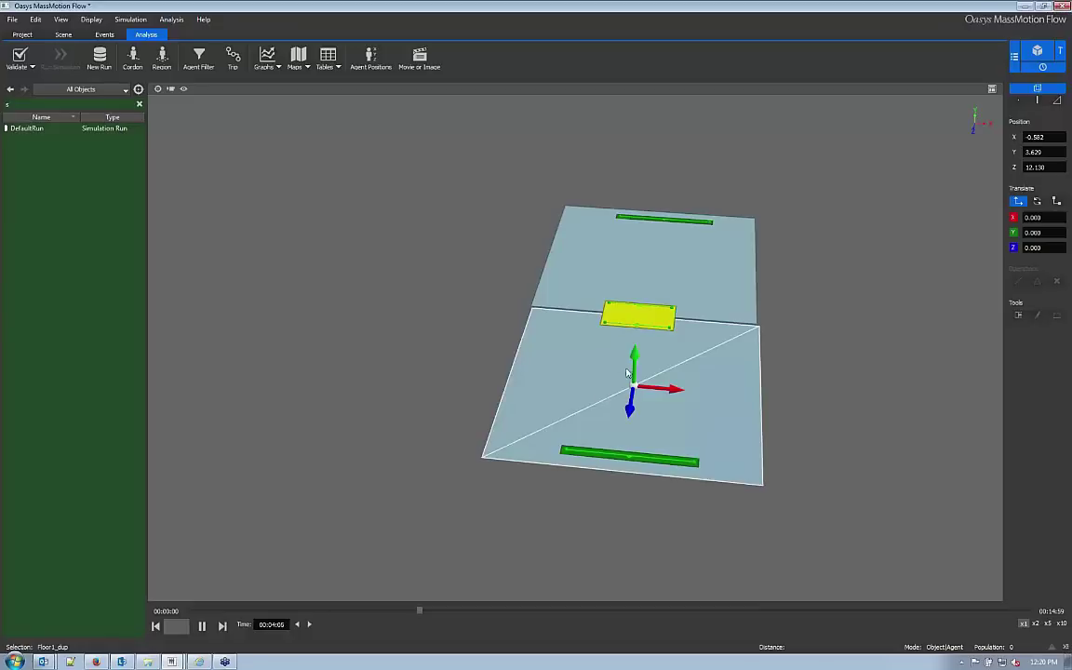
{"action": "left_click_drag", "start_coordinate": [633, 355], "coordinate": [633, 299]}
{"action": "middle_click_drag", "start_coordinate": [646, 317], "coordinate": [483, 242]}
{"action": "left_click_drag", "start_coordinate": [470, 216], "coordinate": [468, 197]}
{"action": "middle_click_drag", "start_coordinate": [447, 266], "coordinate": [349, 232]}
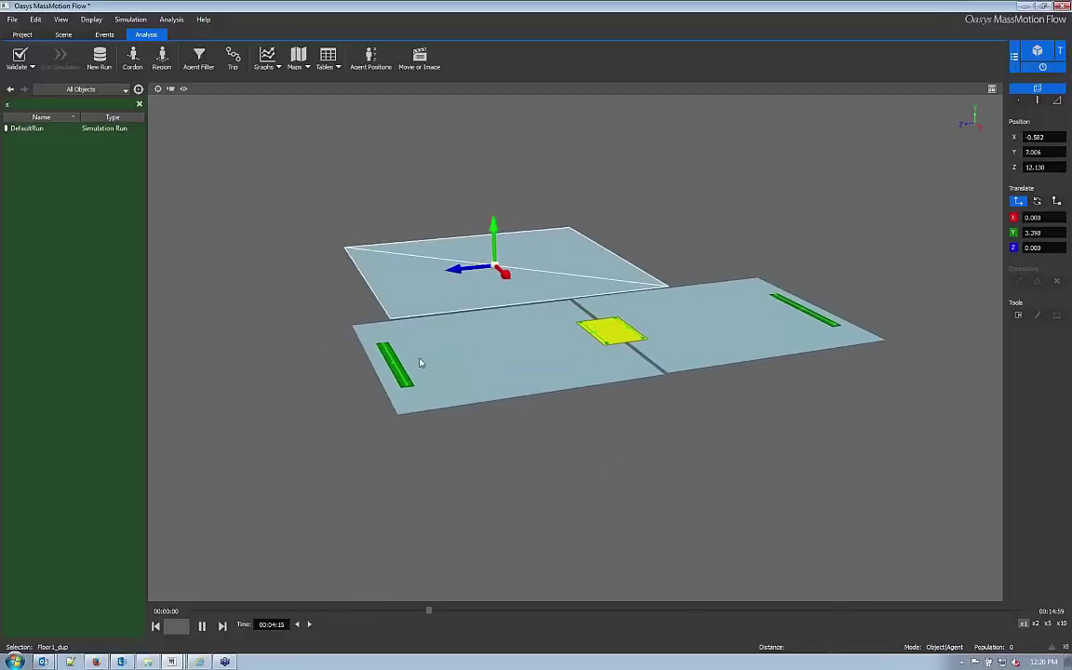
{"action": "key", "text": "Escape"}
{"action": "middle_click_drag", "start_coordinate": [441, 378], "coordinate": [422, 327]}
Create a stair on the lower floor and shift it into position
{"action": "left_click", "coordinate": [422, 327]}
{"action": "right_click", "coordinate": [421, 328]}
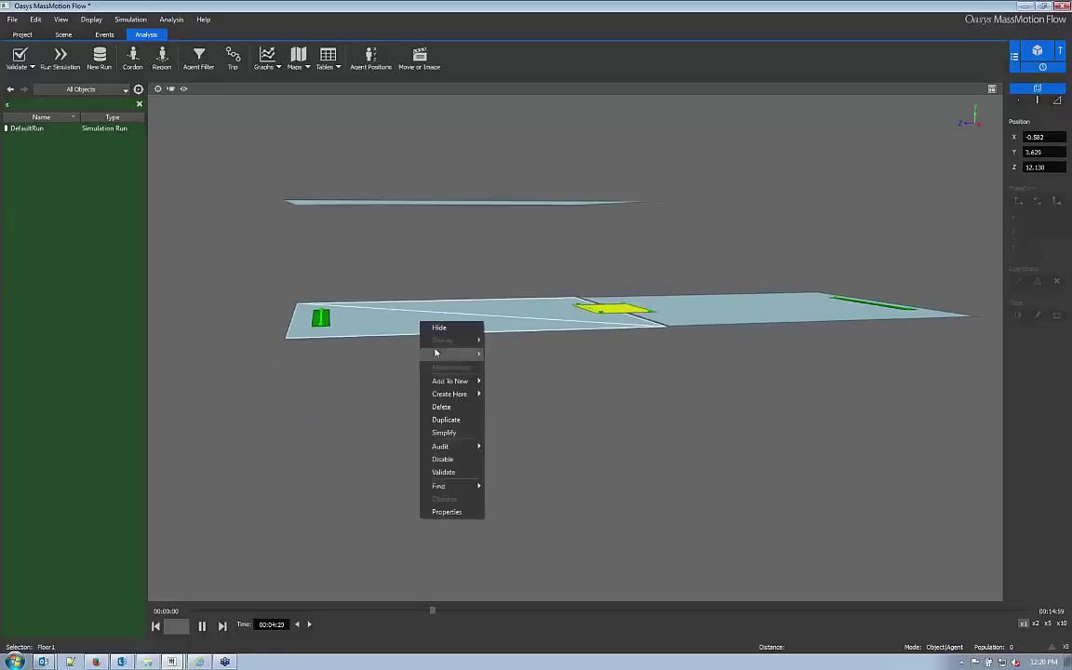
{"action": "mouse_move", "coordinate": [456, 398]}
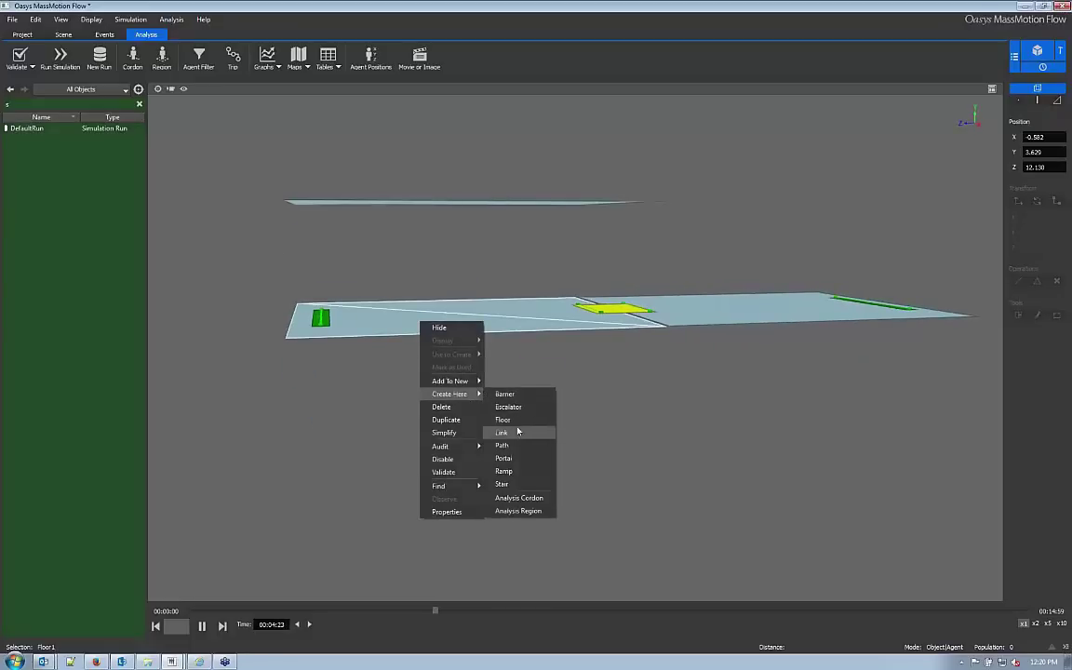
{"action": "left_click", "coordinate": [517, 484]}
{"action": "middle_click_drag", "start_coordinate": [401, 234], "coordinate": [426, 397]}
{"action": "key", "text": "w"}
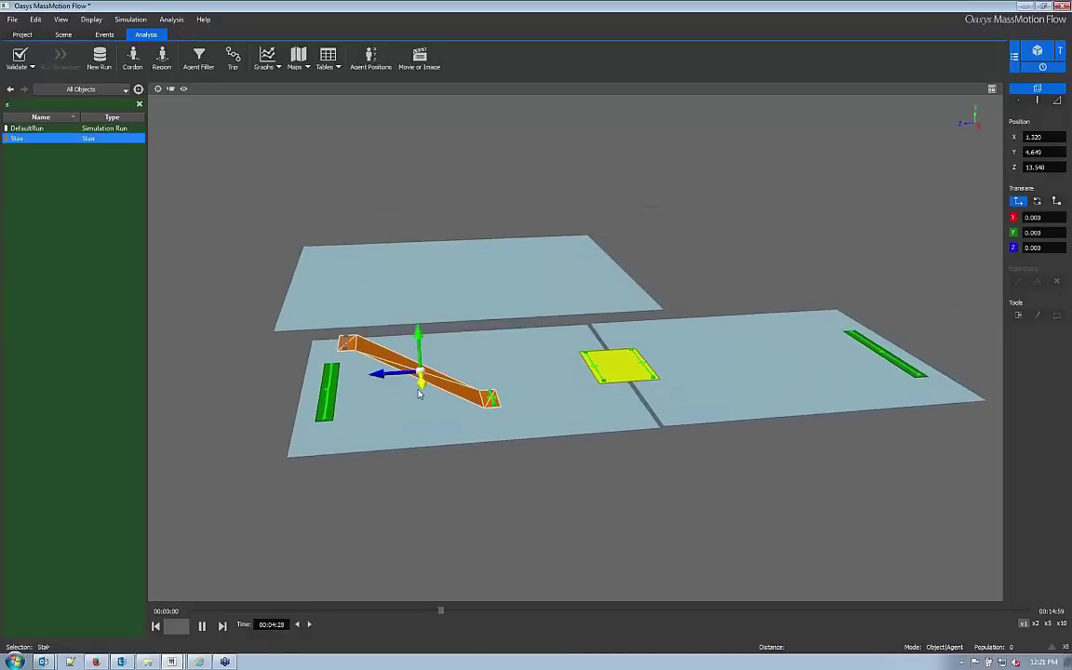
{"action": "left_click_drag", "start_coordinate": [418, 382], "coordinate": [453, 386]}
{"action": "mouse_move", "coordinate": [453, 386]}
{"action": "middle_mouse_down"}
{"action": "mouse_move", "coordinate": [443, 361]}
{"action": "mouse_move", "coordinate": [448, 371]}
{"action": "middle_mouse_up"}
{"action": "left_click_drag", "start_coordinate": [447, 371], "coordinate": [457, 373]}
{"action": "middle_click_drag", "start_coordinate": [457, 373], "coordinate": [441, 257]}
{"action": "key", "text": "Escape"}
Lower Floor1_dup toward the top of the stair, then select the stair
{"action": "left_click", "coordinate": [441, 257]}
{"action": "key", "text": "w"}
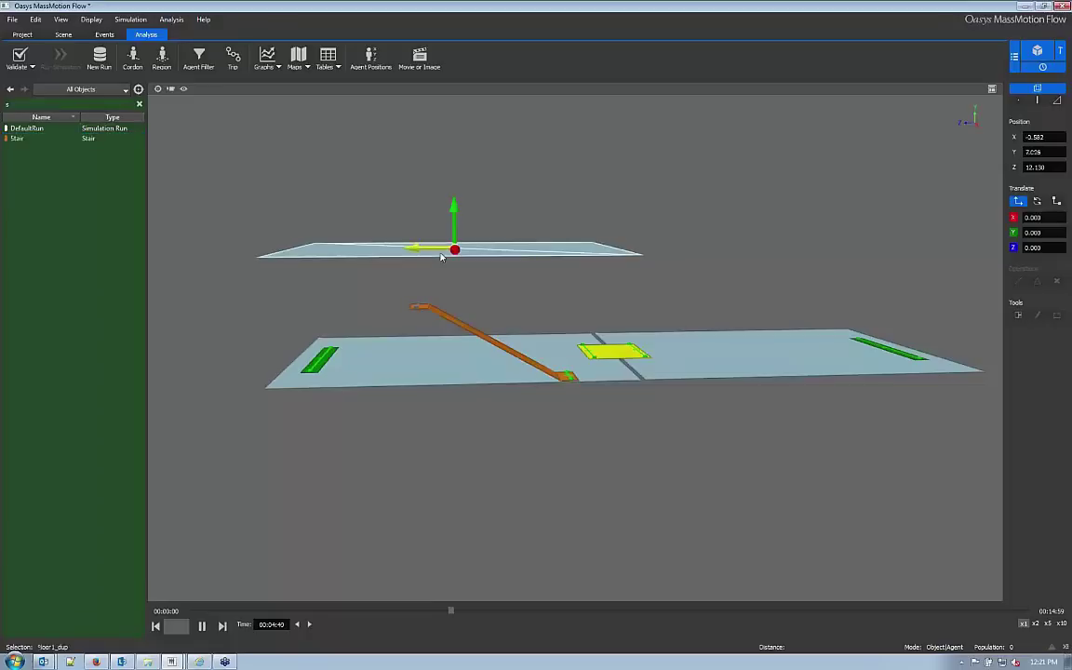
{"action": "left_click_drag", "start_coordinate": [452, 218], "coordinate": [454, 241]}
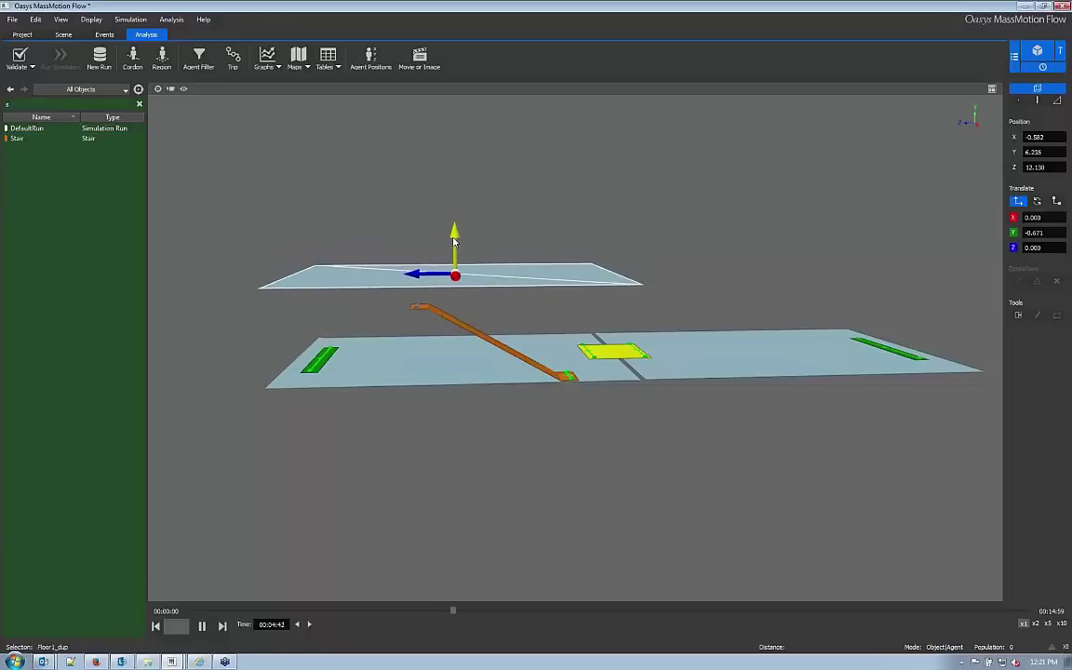
{"action": "key", "text": "Escape"}
{"action": "left_click", "coordinate": [447, 321]}
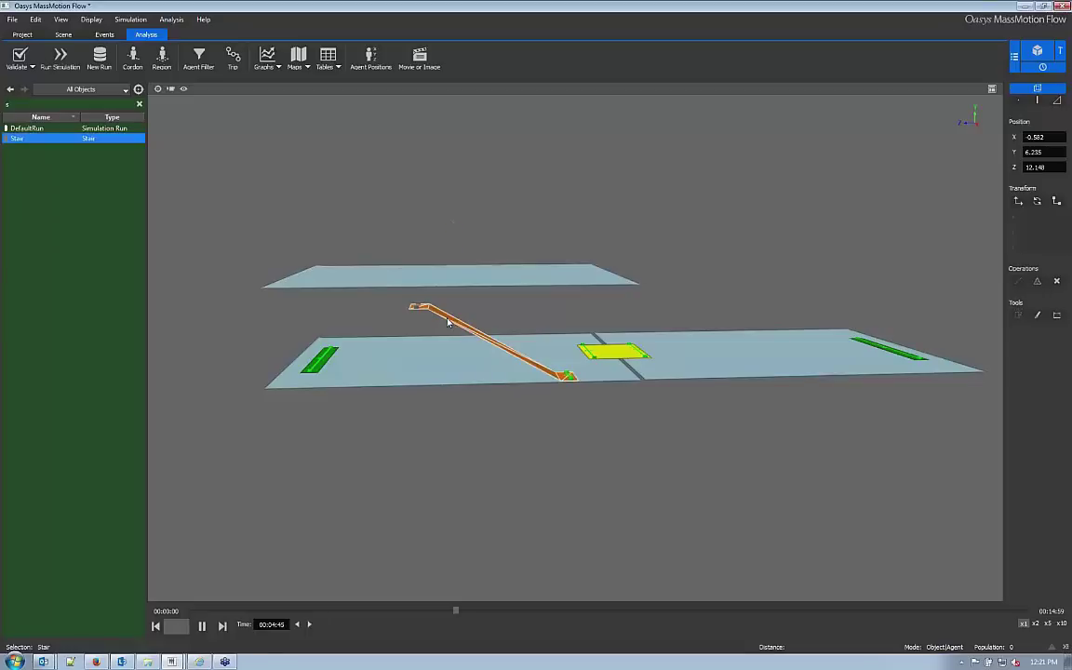
In Vertex mode, raise the stair's four top vertices onto the upper floor's edge
{"action": "left_click", "coordinate": [1021, 102]}
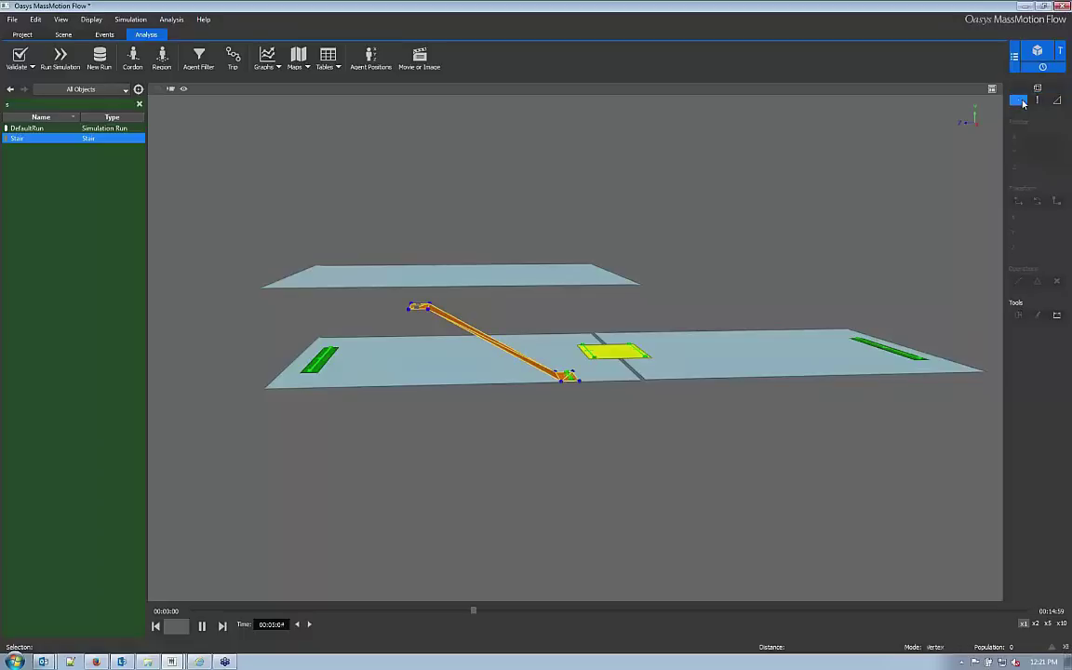
{"action": "left_click_drag", "start_coordinate": [389, 290], "coordinate": [467, 333]}
{"action": "key", "text": "w"}
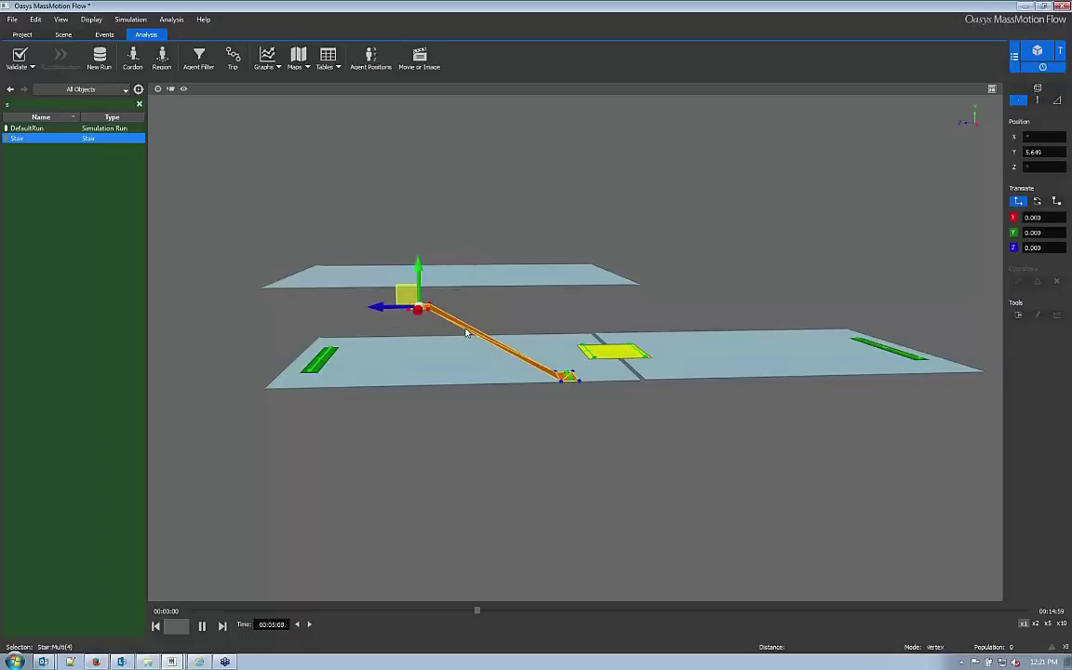
{"action": "left_click", "coordinate": [1017, 202]}
{"action": "left_click_drag", "start_coordinate": [397, 295], "coordinate": [359, 271]}
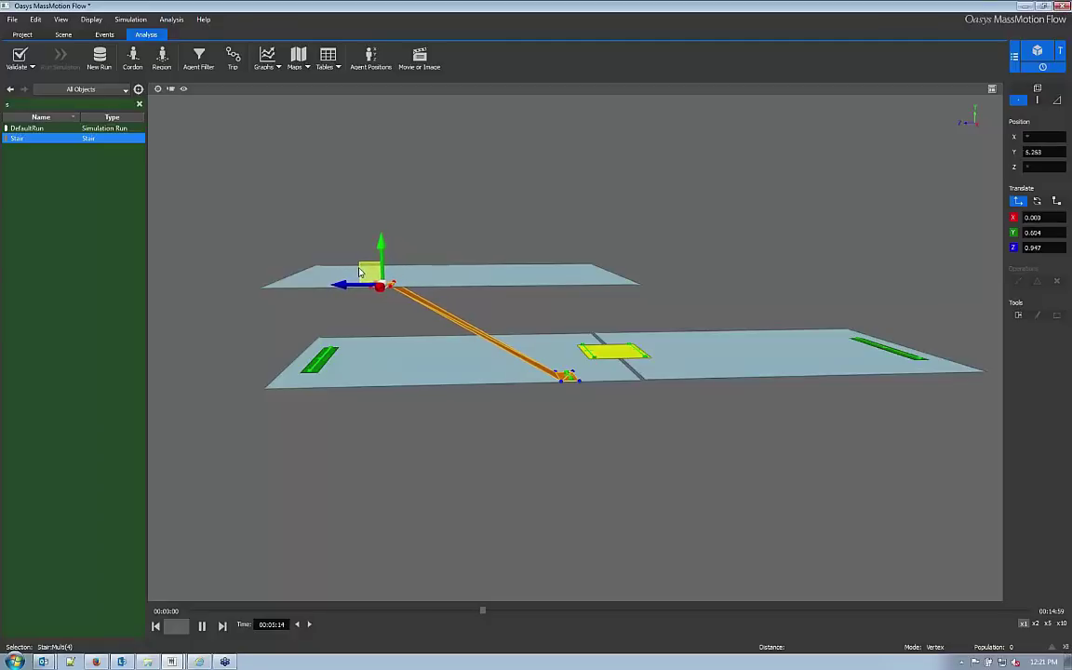
{"action": "left_click_drag", "start_coordinate": [359, 271], "coordinate": [359, 272]}
Zoom in on the landing, return to Object mode and review it from a steeper angle
{"action": "key", "text": "f"}
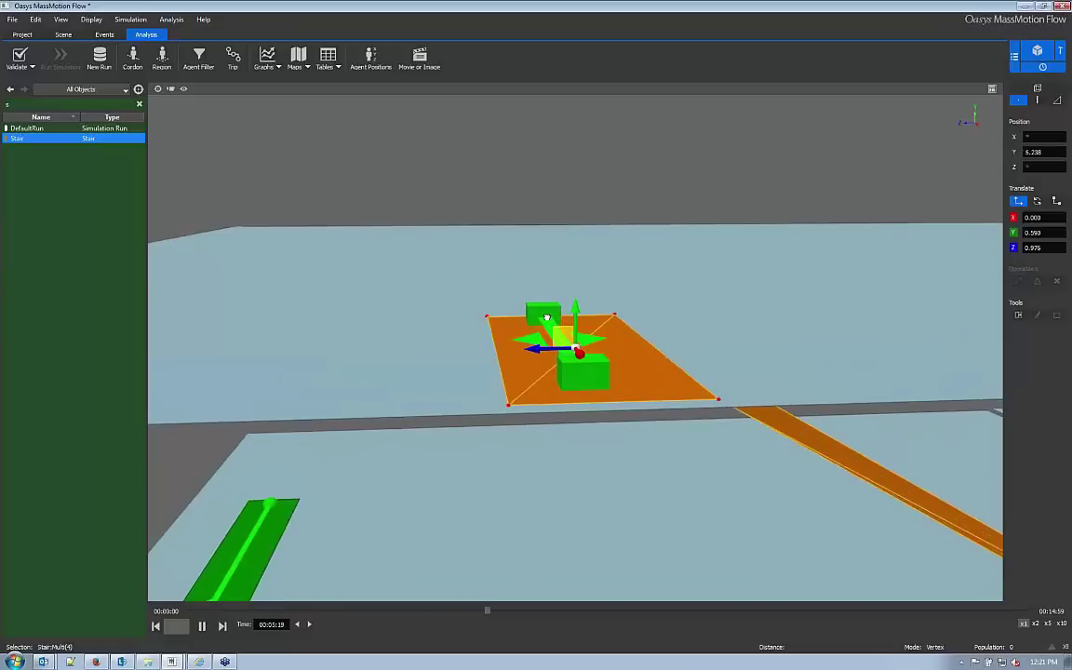
{"action": "scroll", "coordinate": [574, 351], "scroll_direction": "down", "scroll_amount": 8}
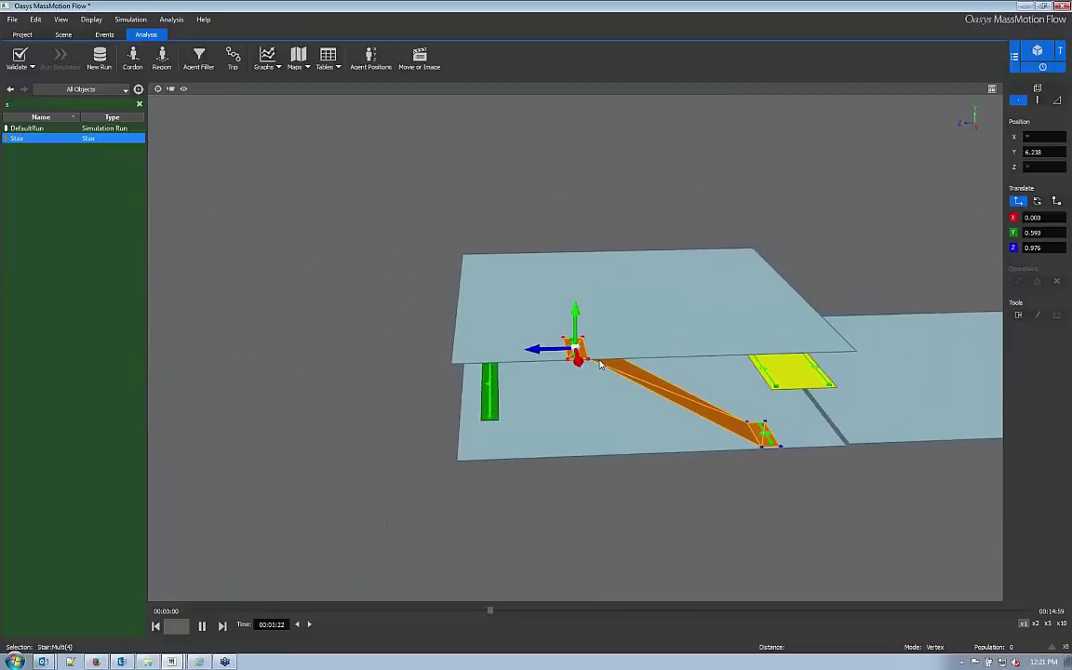
{"action": "key", "text": "Escape"}
{"action": "scroll", "coordinate": [578, 361], "scroll_direction": "up", "scroll_amount": 4}
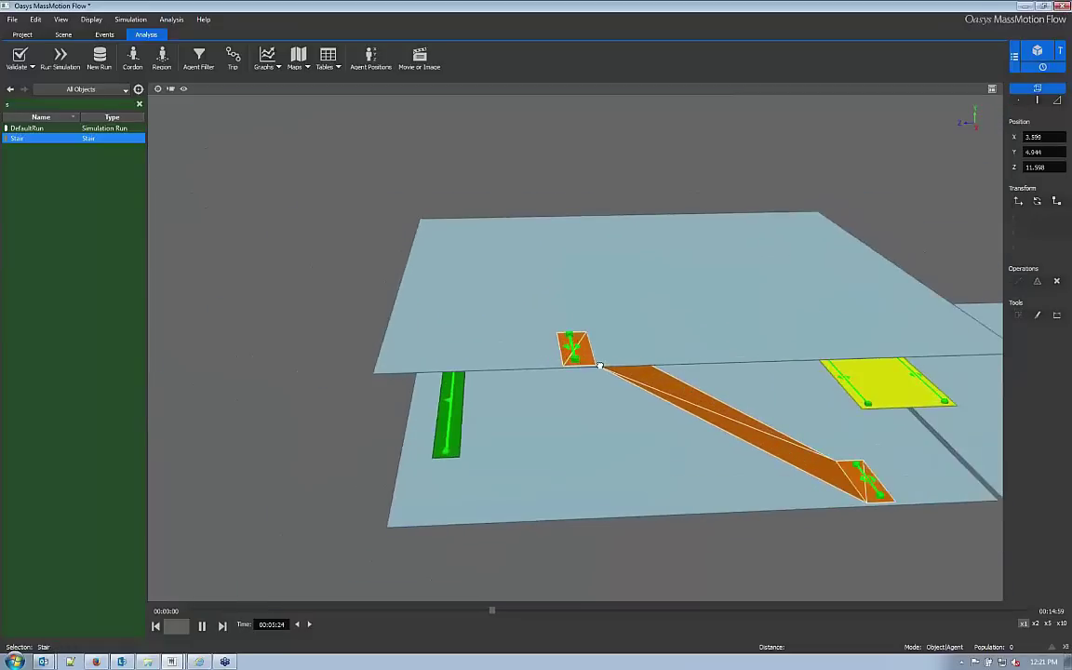
{"action": "middle_click_drag", "start_coordinate": [591, 351], "coordinate": [359, 449]}
{"action": "left_click", "coordinate": [427, 402]}
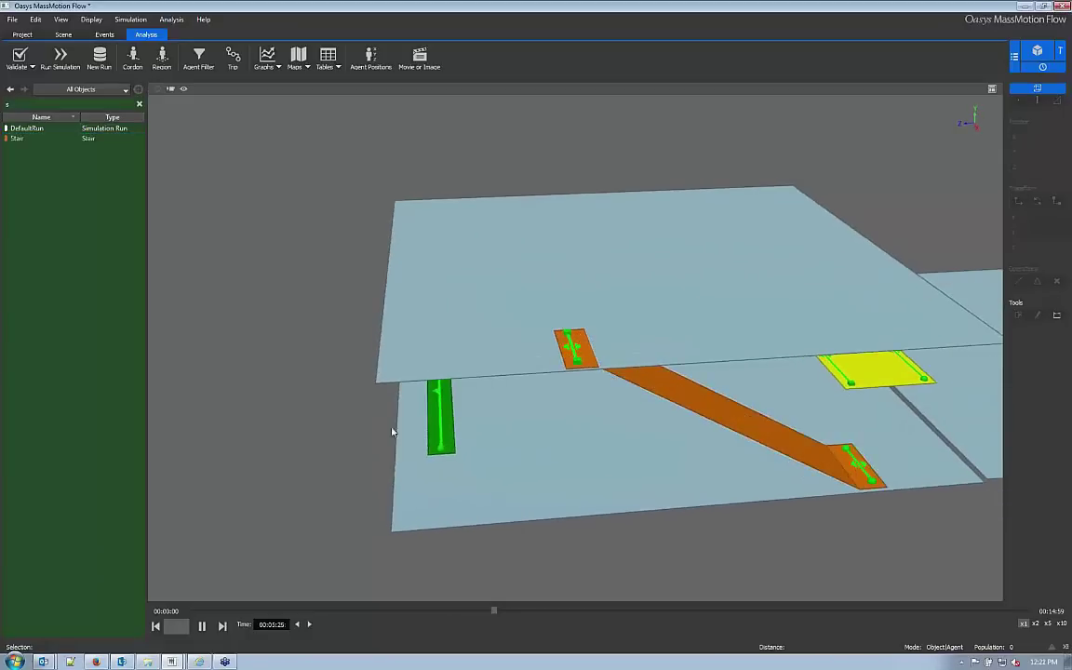
Create Portal1 on the raised upper floor and filter the object list to Events
{"action": "left_click", "coordinate": [678, 270]}
{"action": "right_click", "coordinate": [771, 232]}
{"action": "mouse_move", "coordinate": [806, 307]}
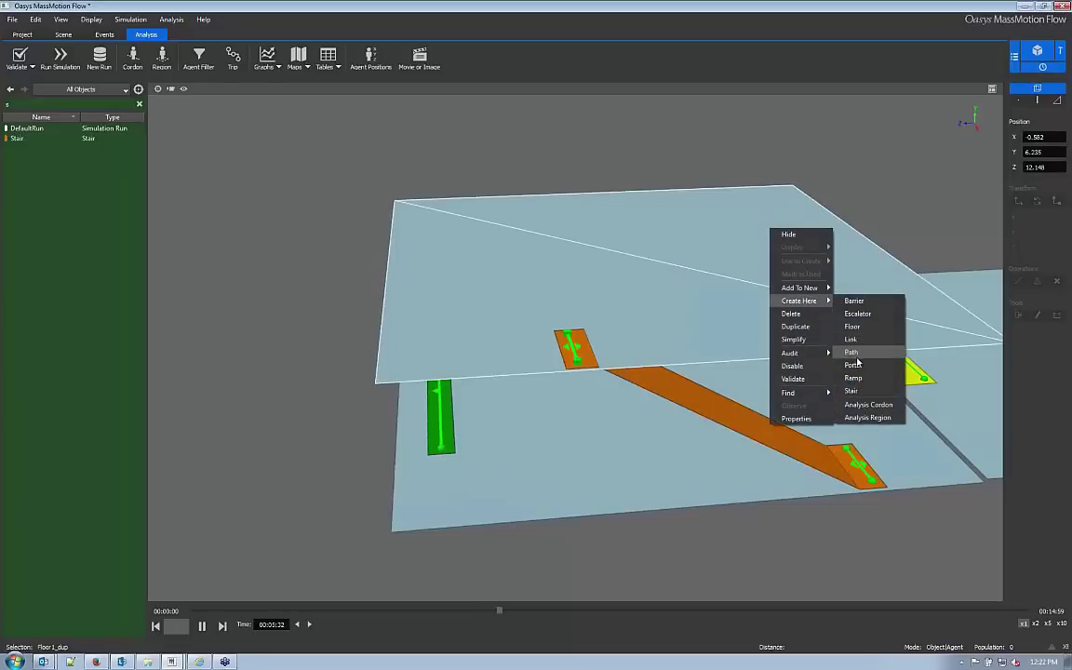
{"action": "left_click", "coordinate": [854, 365]}
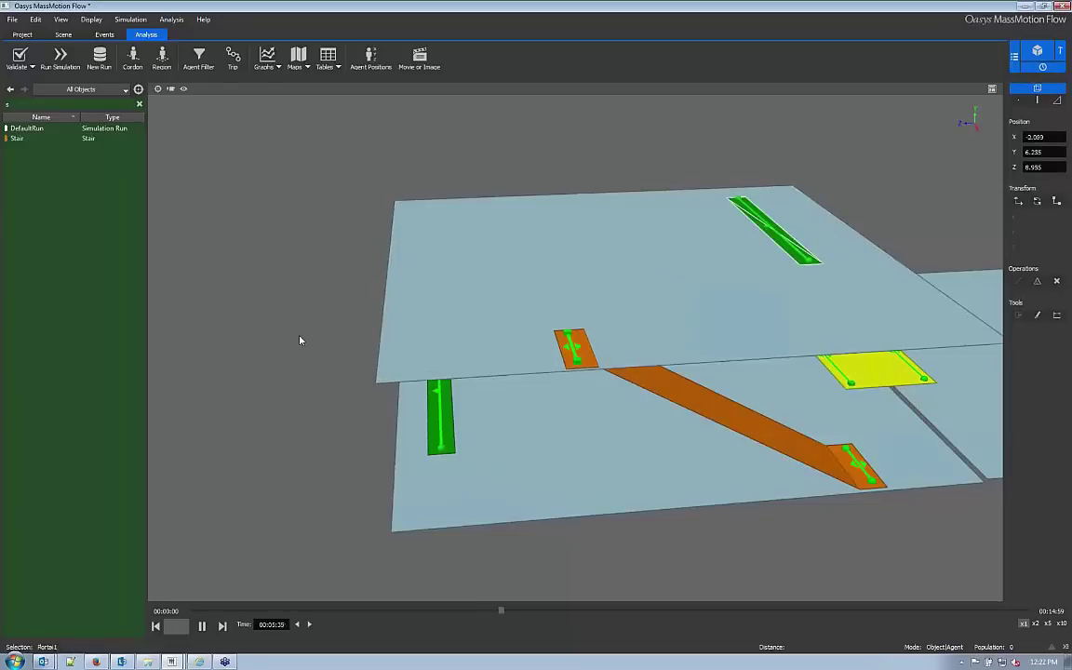
{"action": "left_click", "coordinate": [81, 89]}
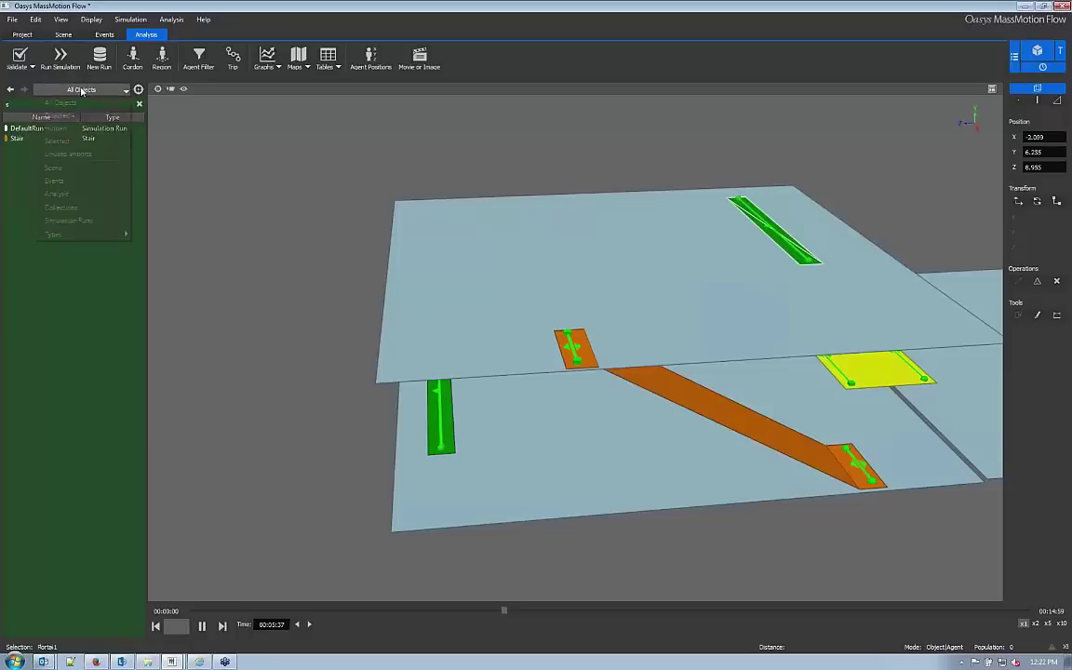
{"action": "left_click", "coordinate": [74, 183]}
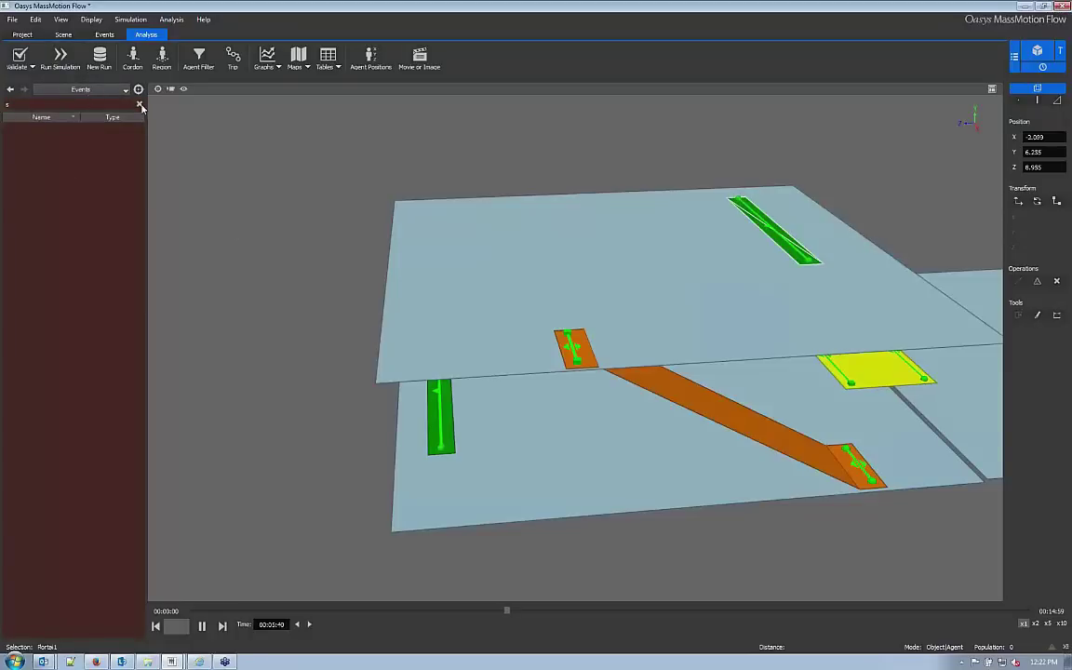
Add Portal1 to the Journey event's origins alongside Portal_dup
{"action": "left_click", "coordinate": [140, 104]}
{"action": "double_click", "coordinate": [23, 137]}
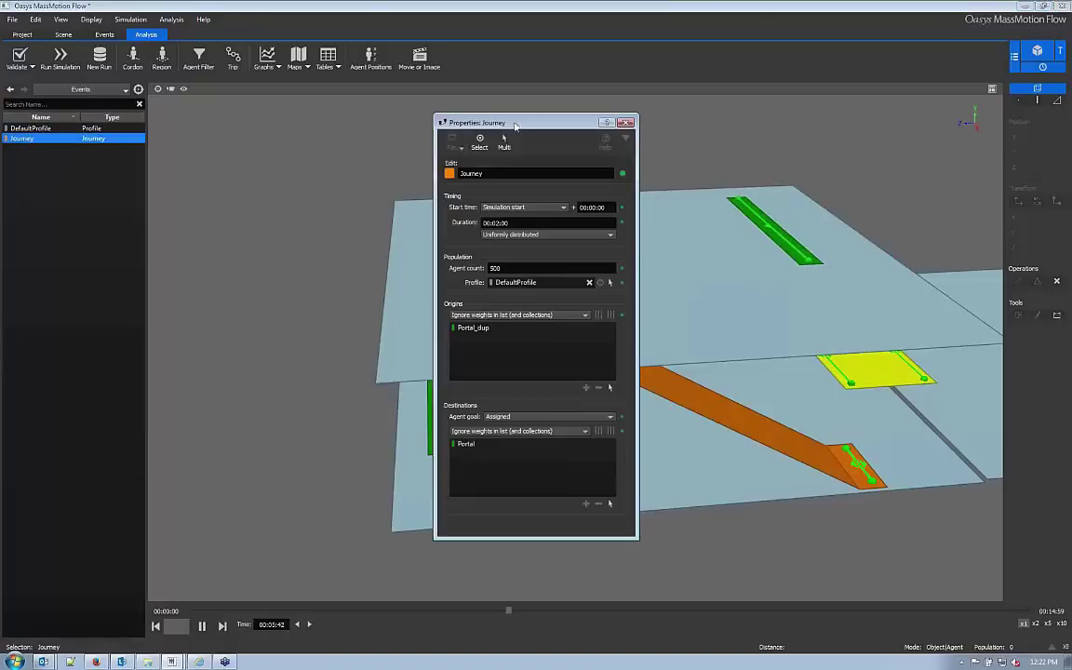
{"action": "left_click_drag", "start_coordinate": [518, 123], "coordinate": [293, 132]}
{"action": "left_click_drag", "start_coordinate": [772, 232], "coordinate": [363, 346]}
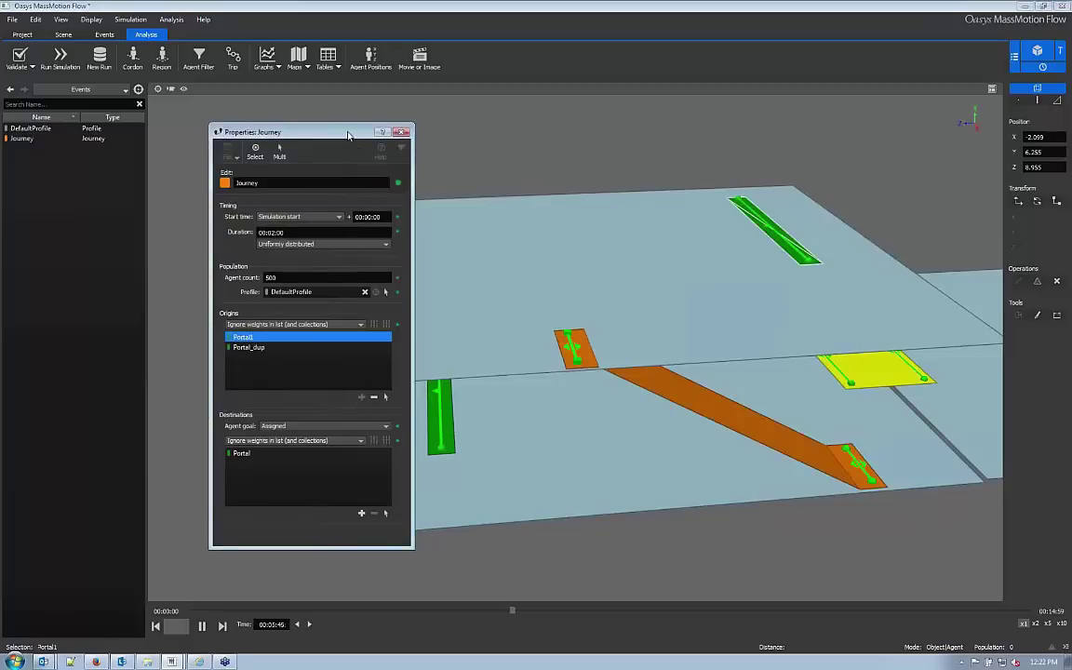
{"action": "left_click_drag", "start_coordinate": [315, 126], "coordinate": [290, 125]}
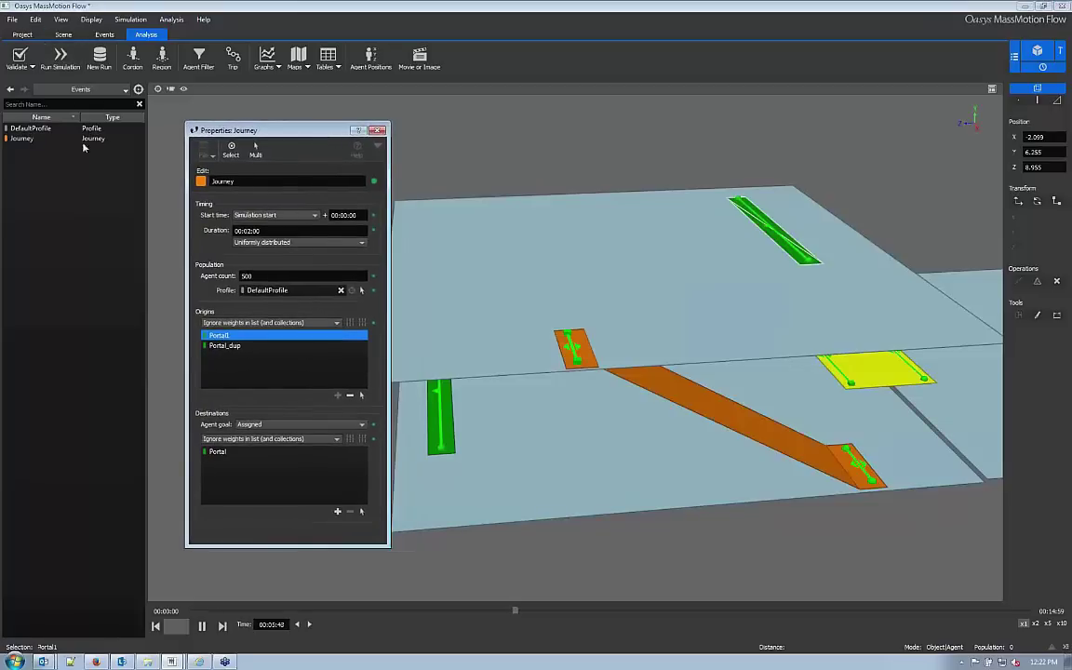
Re-run the simulation into DefaultRun, overwriting the previous results
{"action": "left_click", "coordinate": [61, 59]}
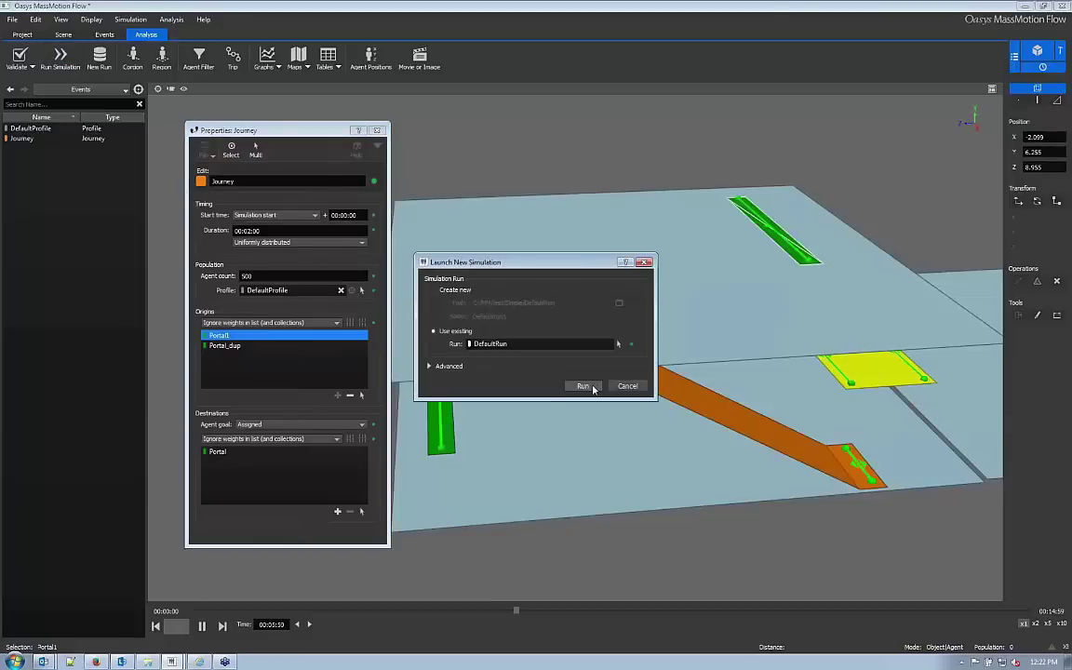
{"action": "left_click", "coordinate": [582, 385]}
{"action": "left_click", "coordinate": [514, 347]}
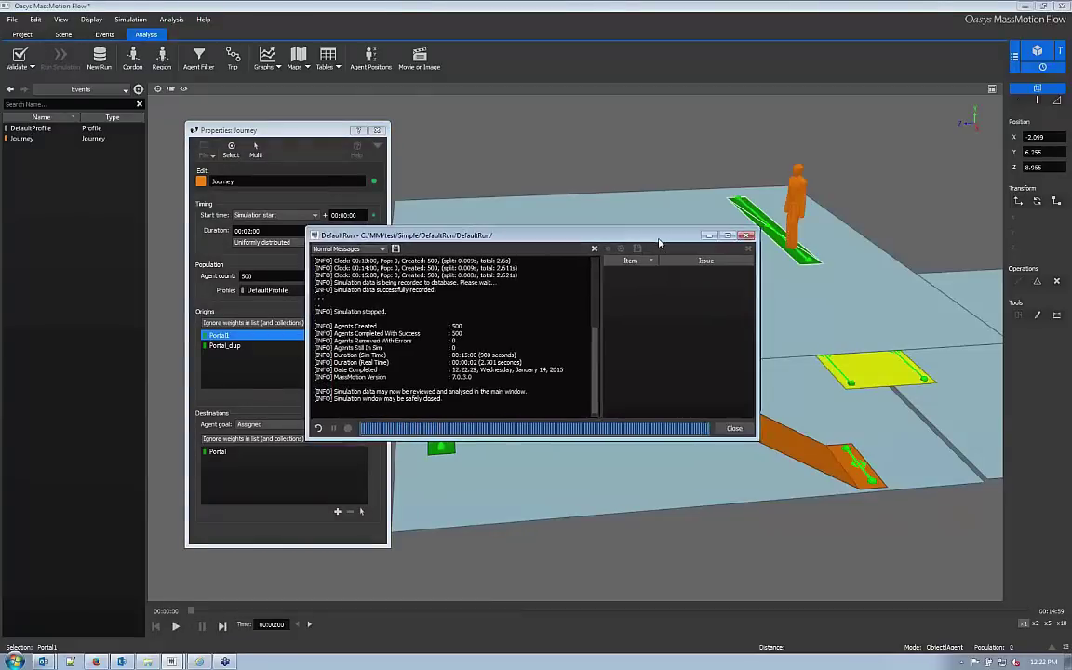
{"action": "left_click_drag", "start_coordinate": [661, 243], "coordinate": [503, 200]}
Close the simulation output and scrub the results forward to 00:00:58
{"action": "left_click", "coordinate": [578, 386]}
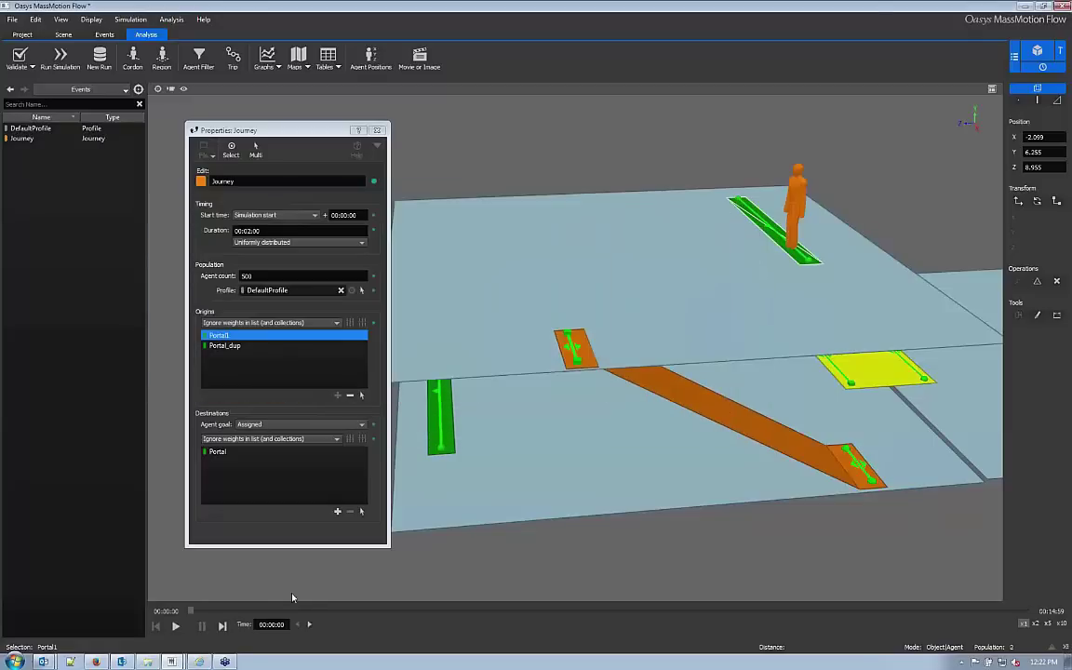
{"action": "left_click_drag", "start_coordinate": [196, 613], "coordinate": [223, 612]}
{"action": "middle_click_drag", "start_coordinate": [495, 429], "coordinate": [442, 491]}
{"action": "scroll", "coordinate": [443, 490], "scroll_direction": "up", "scroll_amount": 3}
{"action": "left_click_drag", "start_coordinate": [224, 611], "coordinate": [245, 611]}
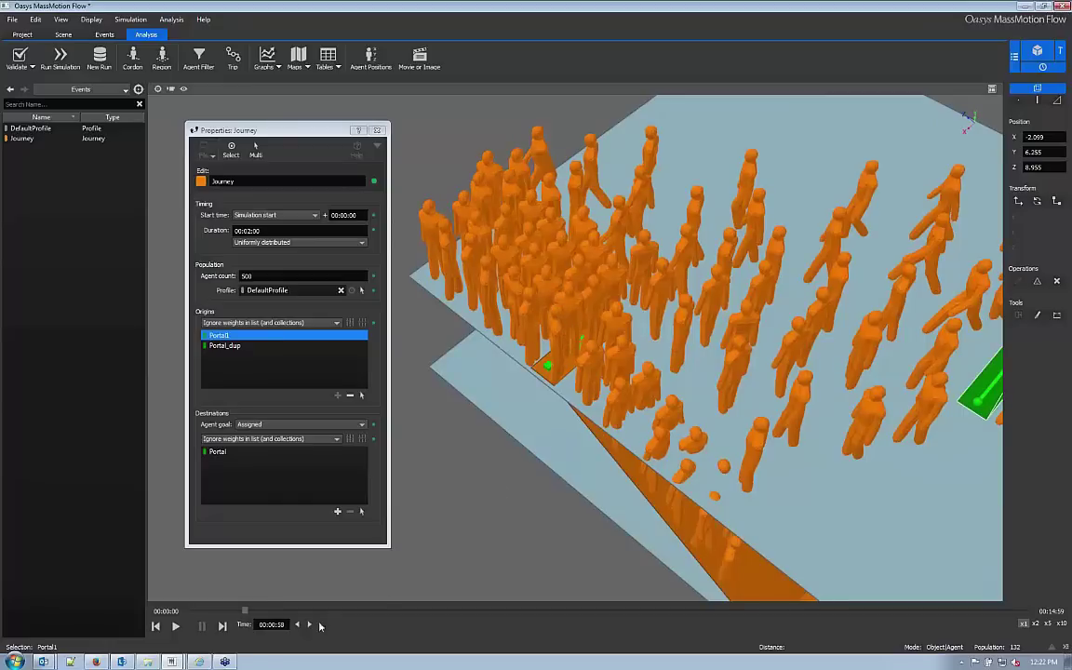
Play the results while orbiting, then close the Journey properties and rewind to the start
{"action": "left_click", "coordinate": [177, 628]}
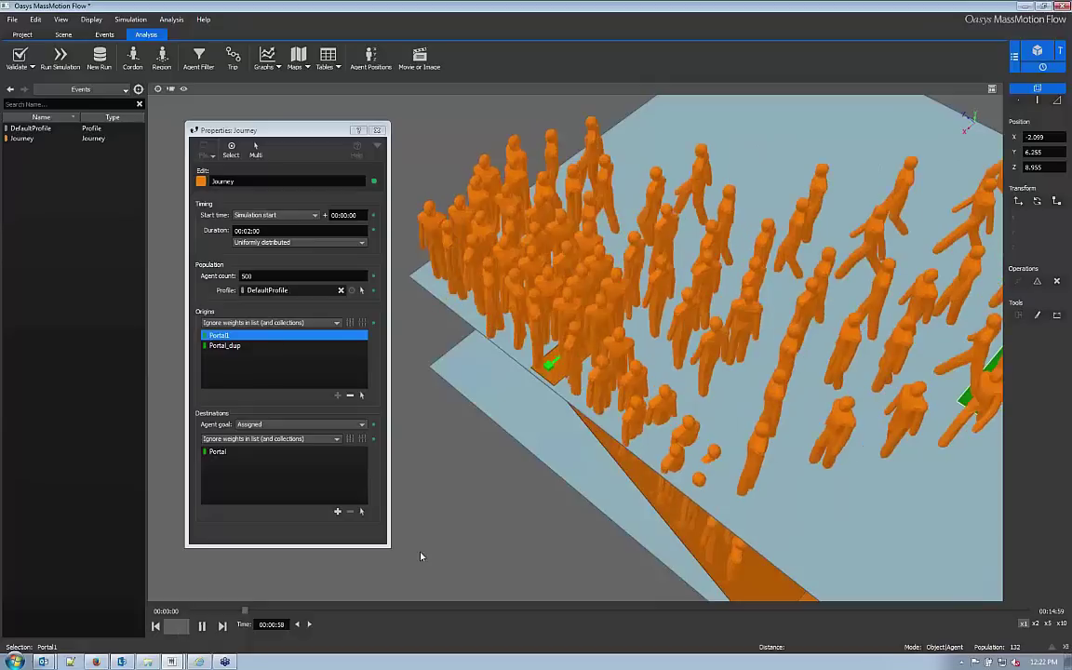
{"action": "middle_click_drag", "start_coordinate": [606, 517], "coordinate": [763, 478]}
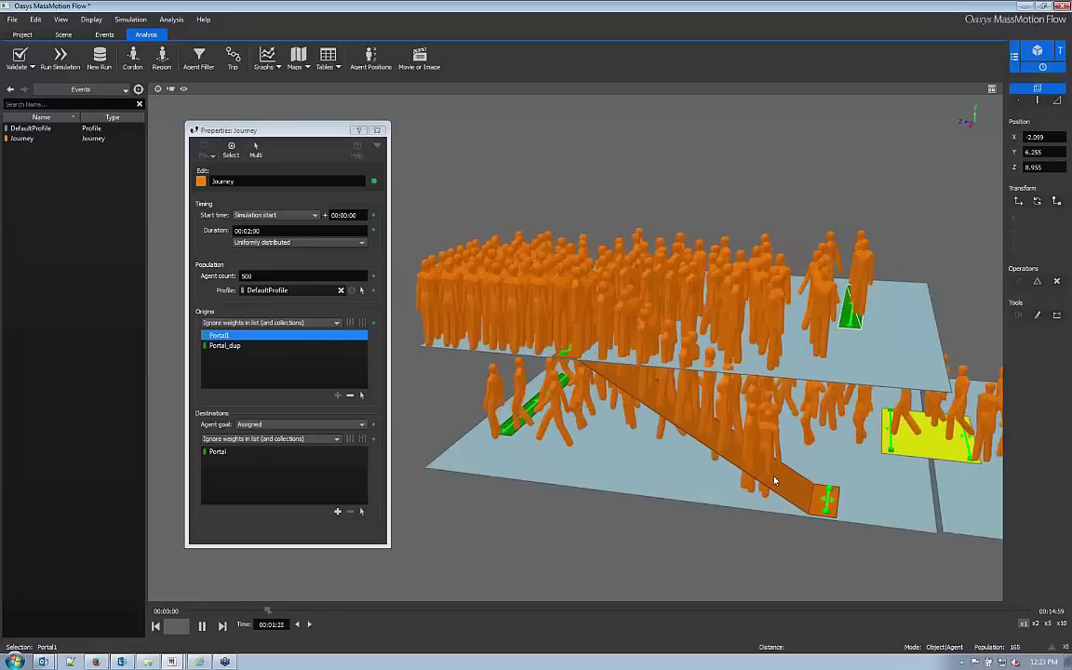
{"action": "left_click", "coordinate": [376, 131]}
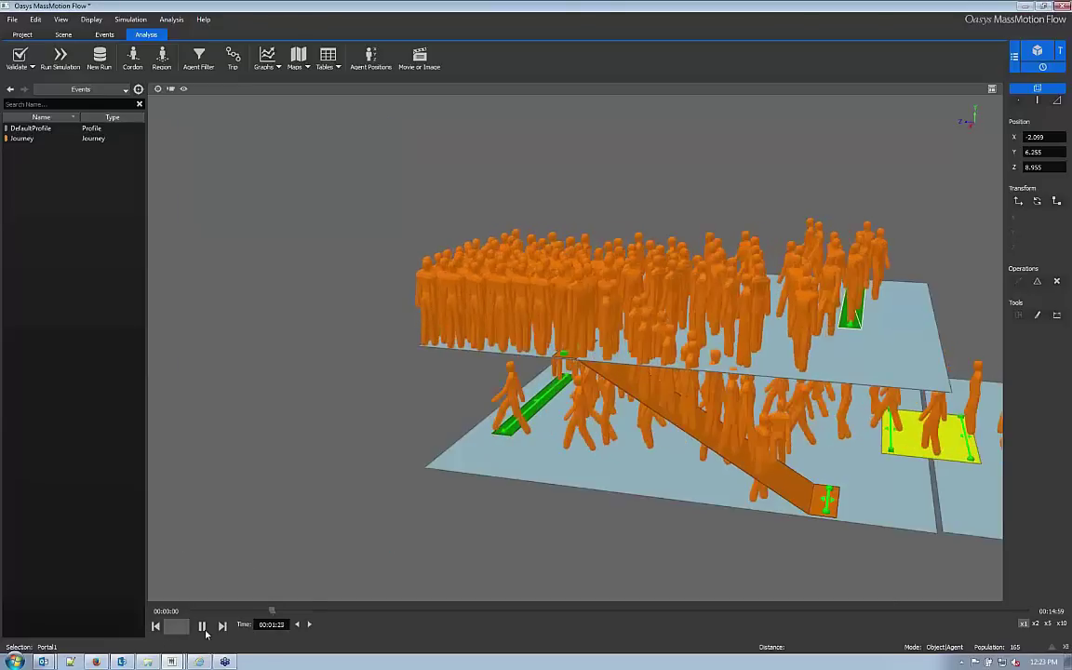
{"action": "left_click", "coordinate": [155, 625]}
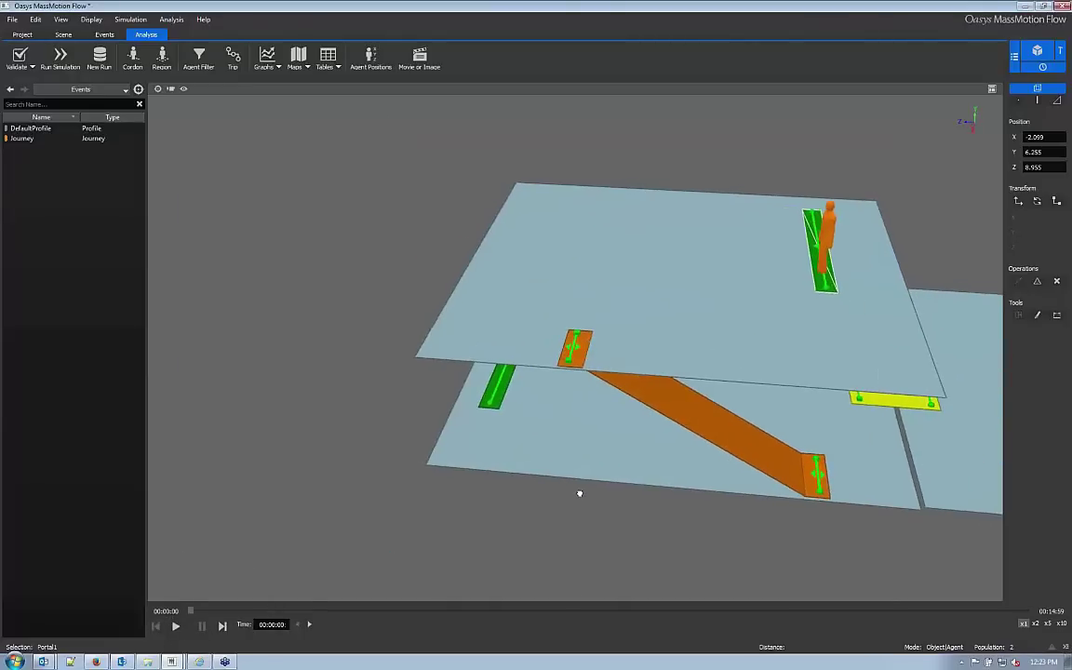
Select Floor1_dup and maximise the top view of a multi-view layout
{"action": "left_click", "coordinate": [641, 331]}
{"action": "right_click_drag", "start_coordinate": [615, 382], "coordinate": [657, 328]}
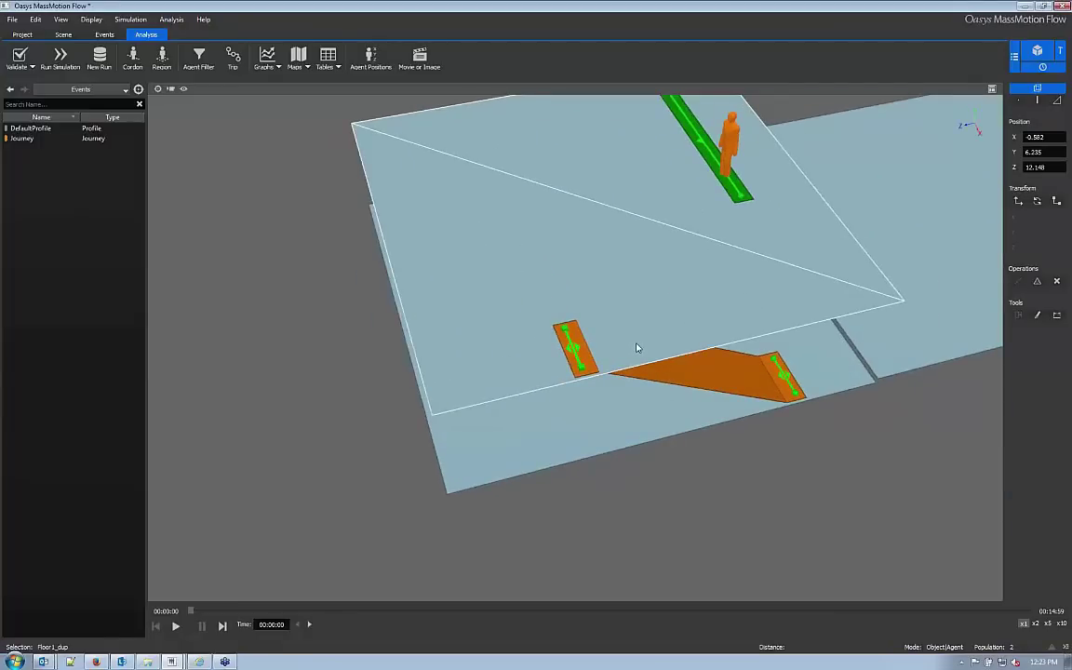
{"action": "left_click", "coordinate": [991, 88]}
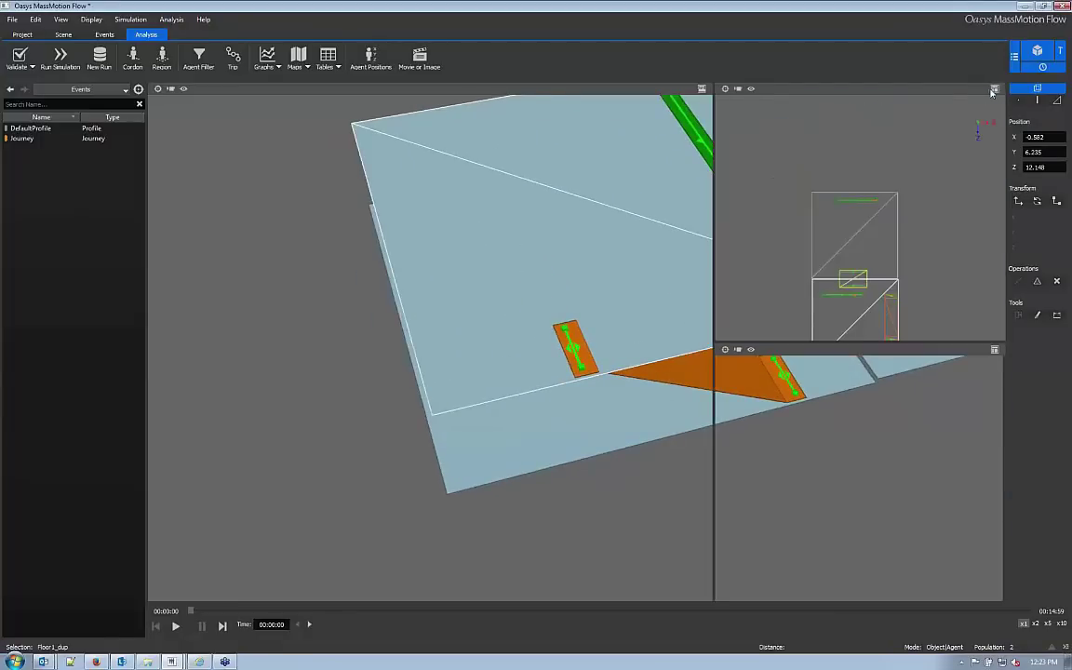
{"action": "middle_click_drag", "start_coordinate": [855, 324], "coordinate": [836, 233]}
{"action": "left_click", "coordinate": [994, 88]}
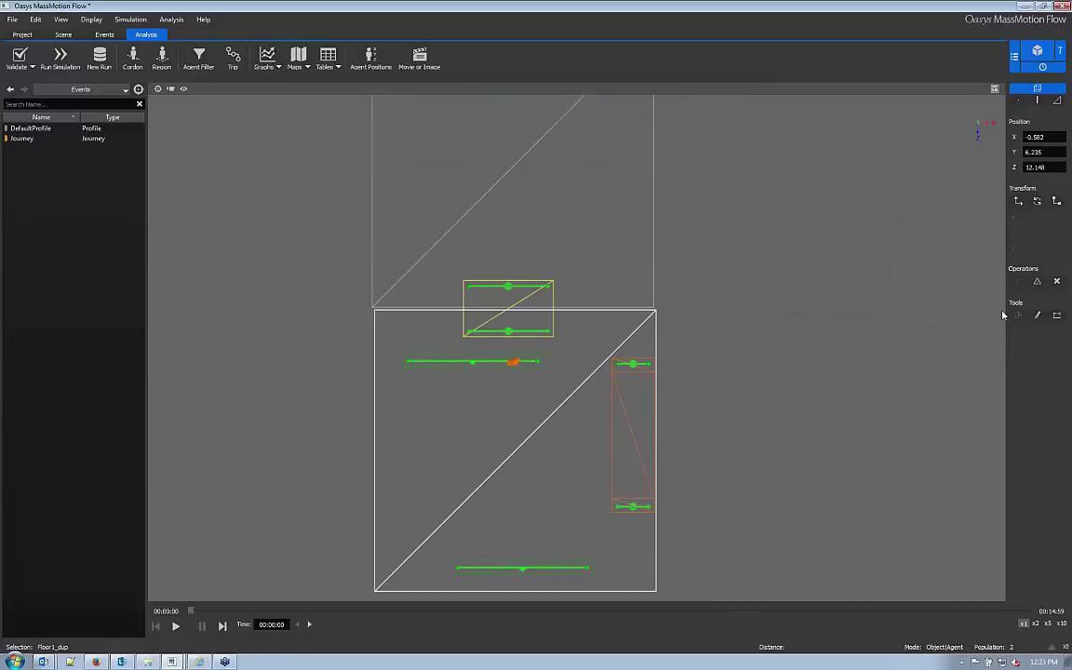
Draw two horizontal split lines and one vertical split line across Floor1_dup
{"action": "left_click", "coordinate": [1039, 315]}
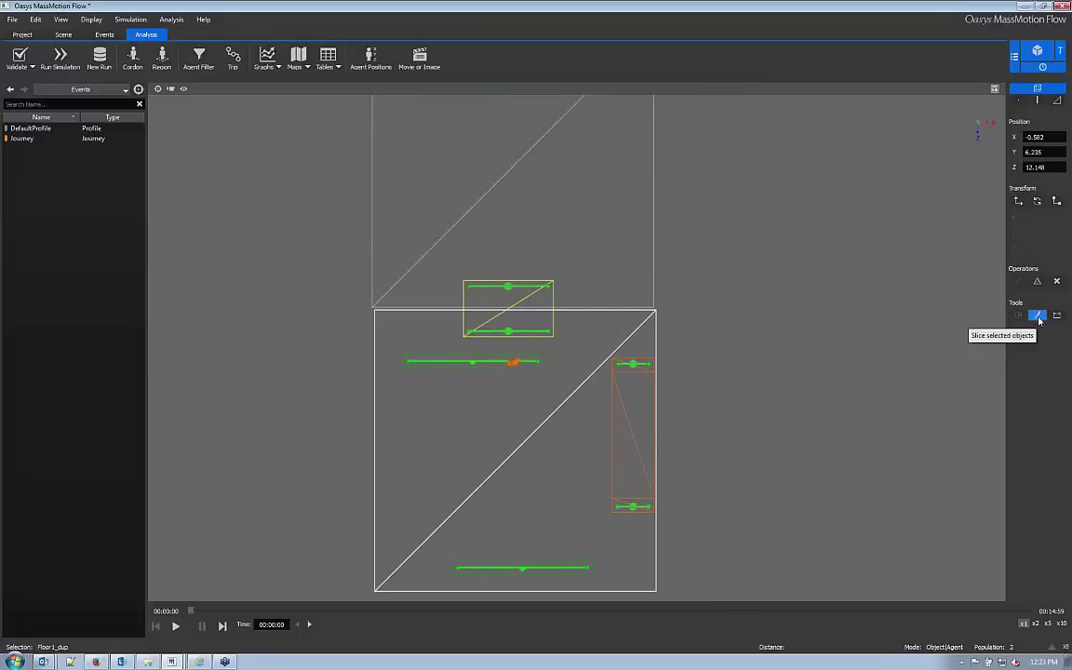
{"action": "left_click", "coordinate": [663, 500]}
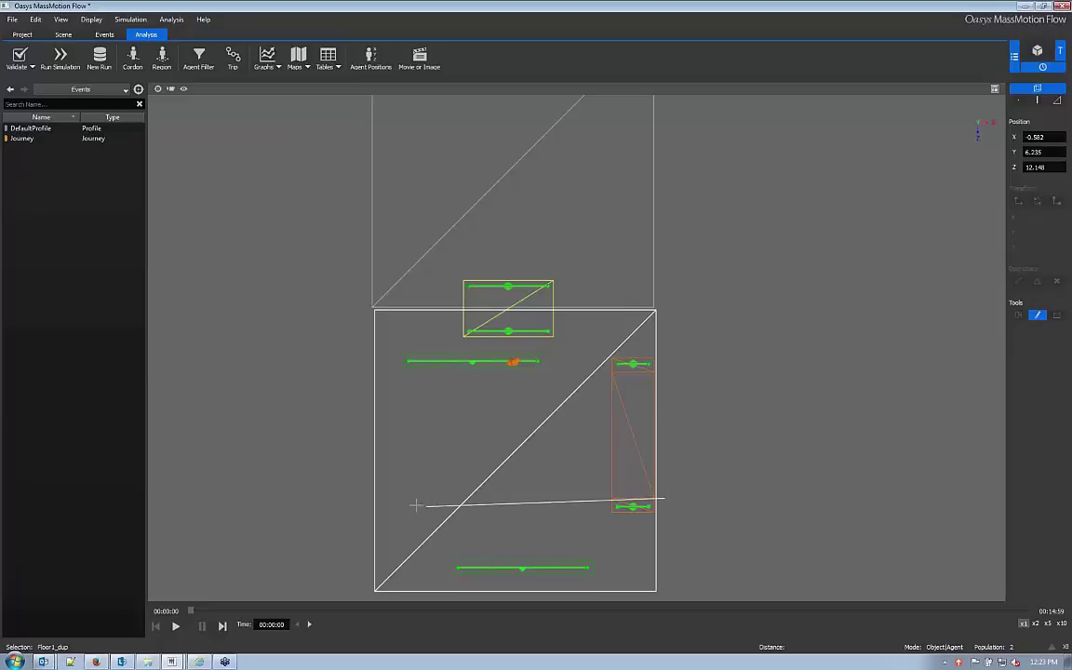
{"action": "left_click", "coordinate": [347, 494]}
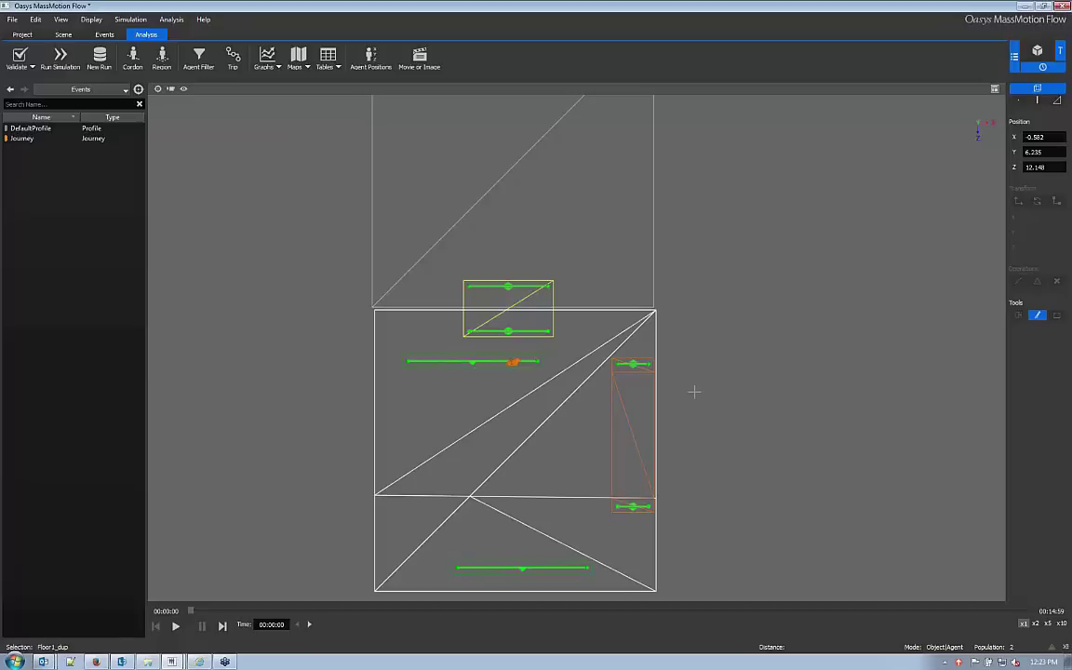
{"action": "left_click", "coordinate": [693, 391]}
{"action": "left_click", "coordinate": [585, 393]}
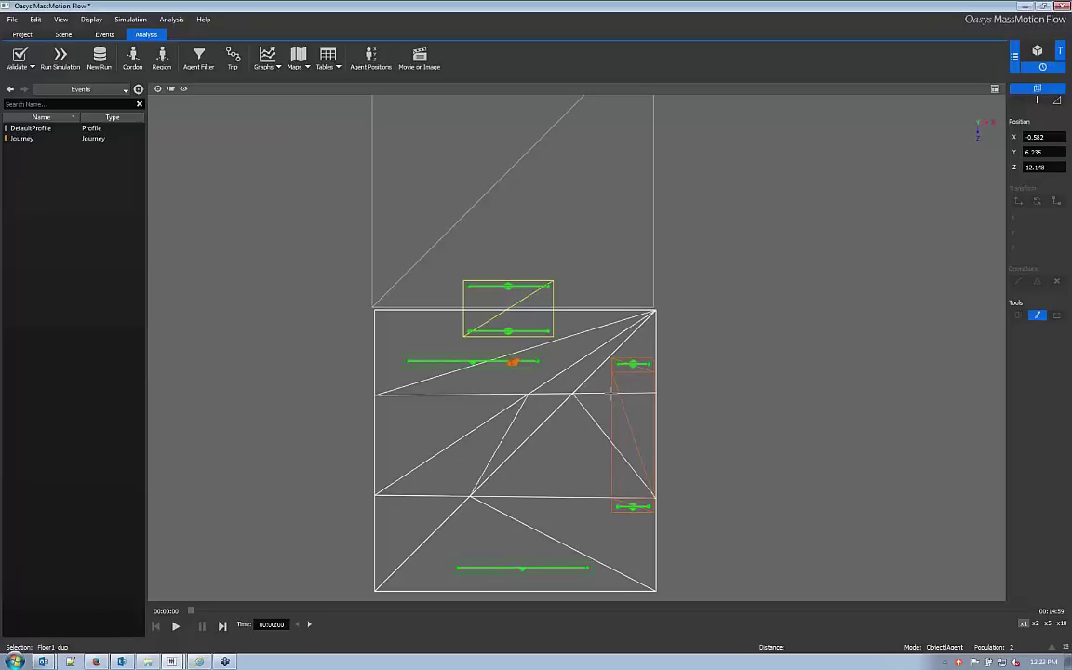
{"action": "left_click", "coordinate": [611, 392]}
{"action": "left_click", "coordinate": [611, 498]}
{"action": "left_click", "coordinate": [994, 88]}
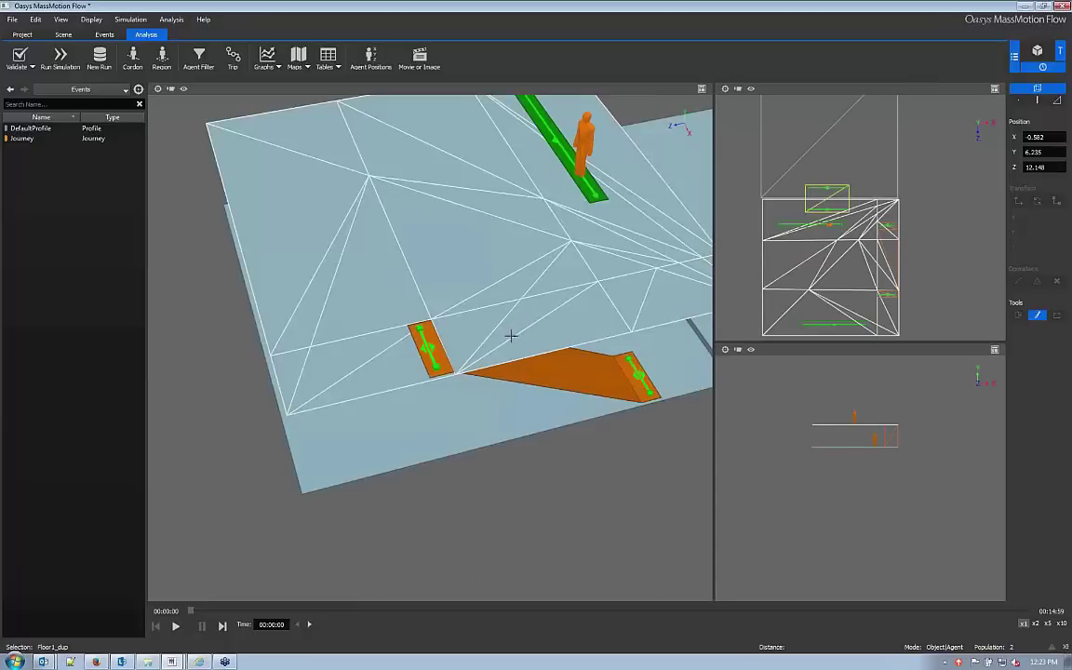
{"action": "middle_click_drag", "start_coordinate": [509, 329], "coordinate": [640, 258]}
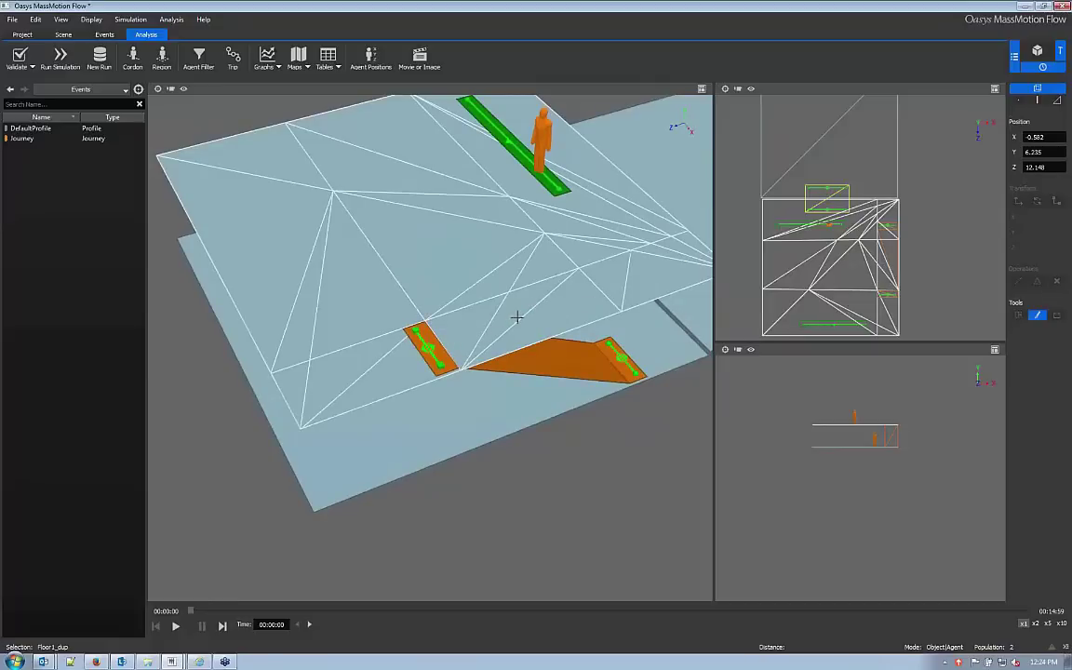
Delete the red duplicate floor face lying over the ramp
{"action": "key", "text": "3"}
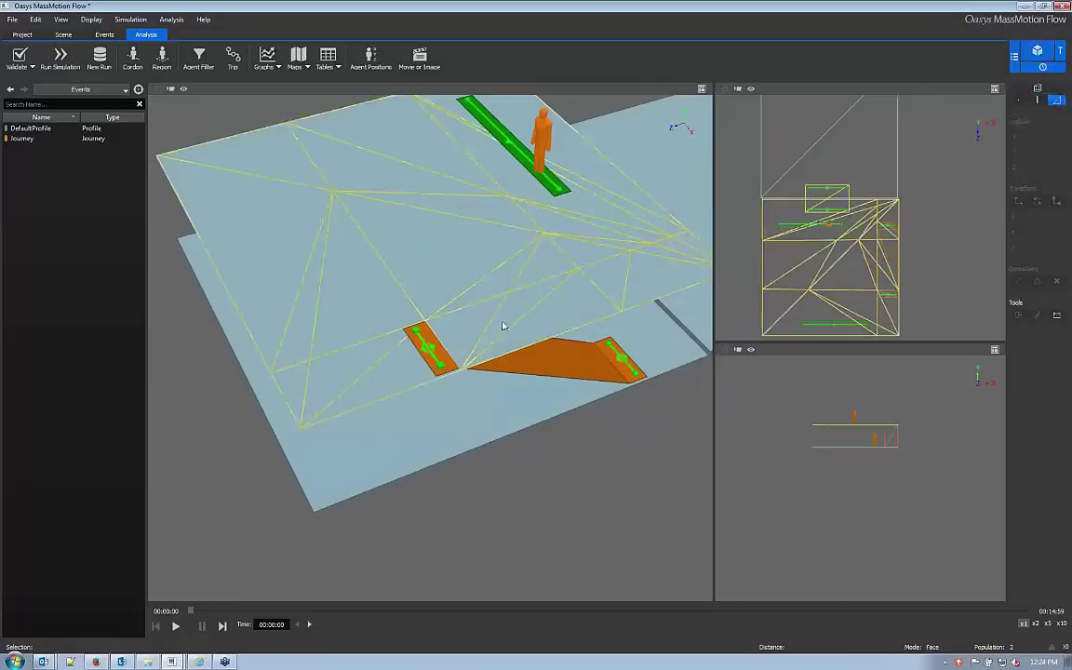
{"action": "left_click", "coordinate": [486, 333]}
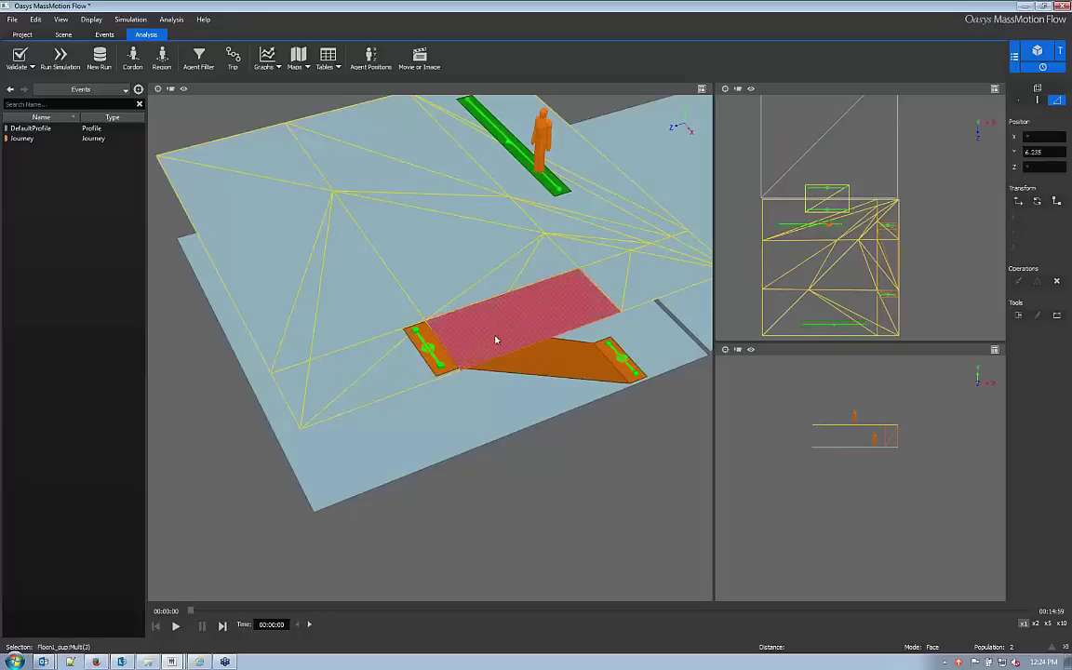
{"action": "key", "text": "Delete"}
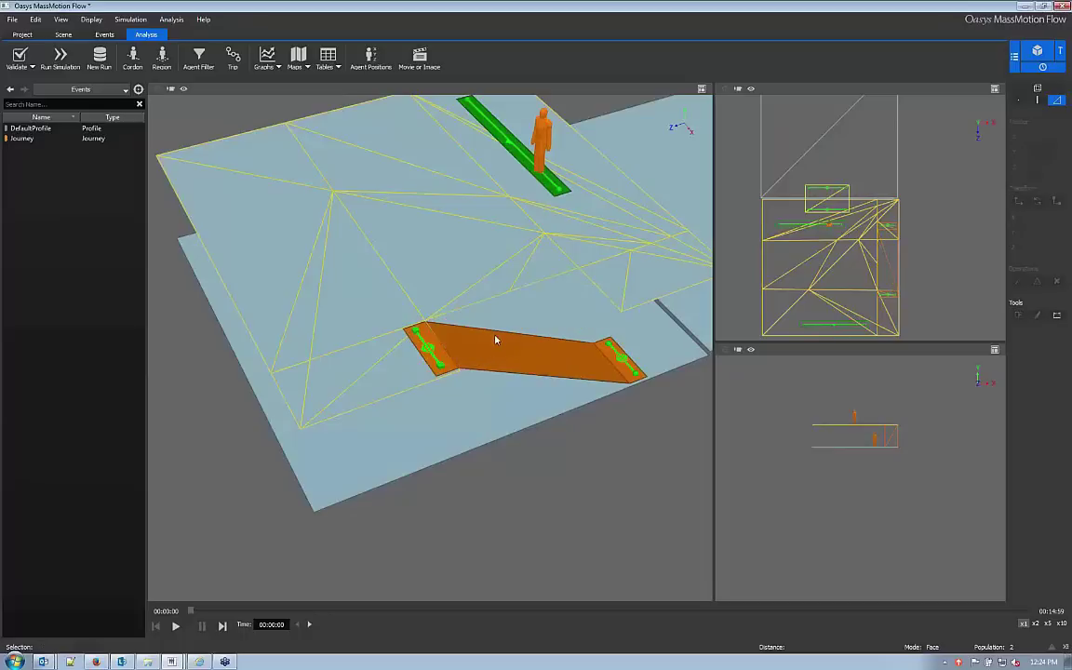
Simplify Floor1_dup's triangle mesh and review both floors and the ramp
{"action": "left_click", "coordinate": [509, 435]}
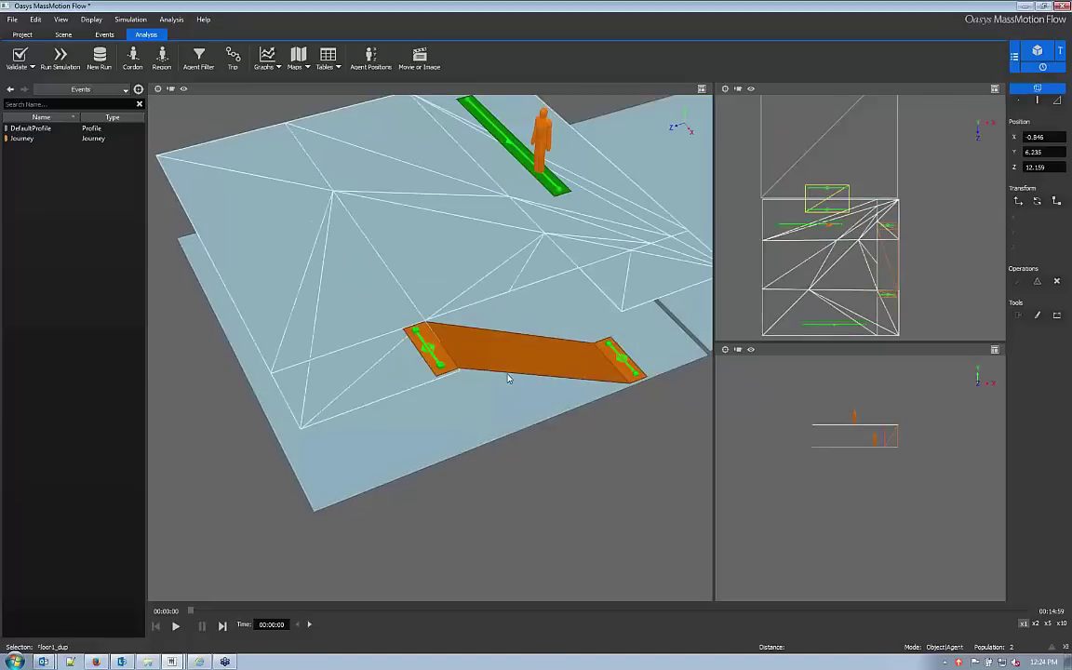
{"action": "middle_click_drag", "start_coordinate": [510, 373], "coordinate": [581, 314]}
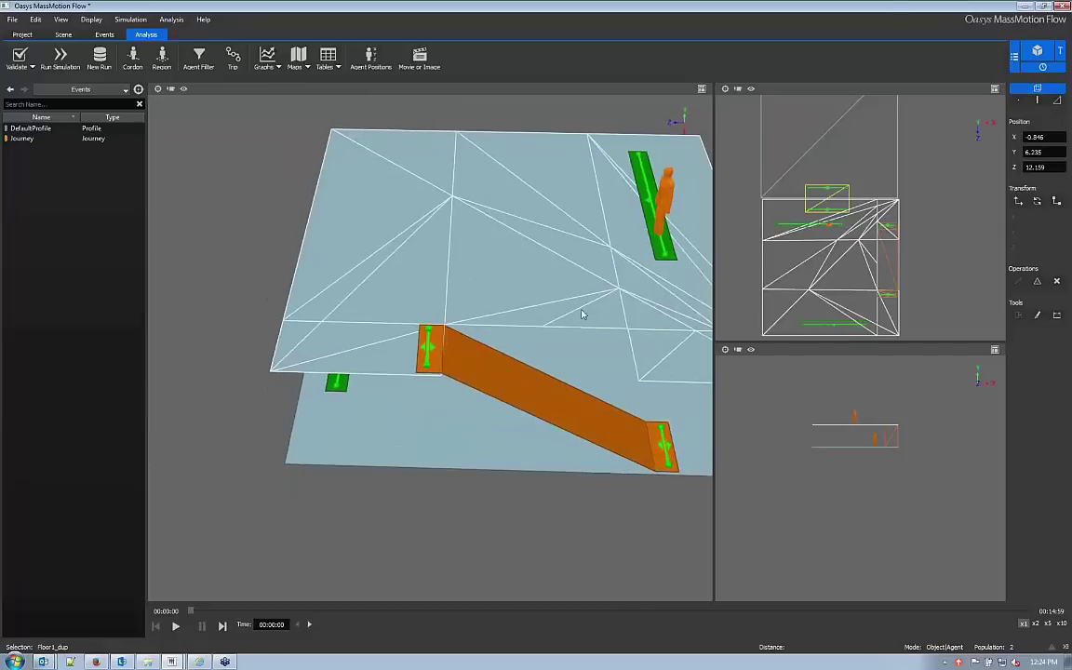
{"action": "left_click", "coordinate": [1037, 282]}
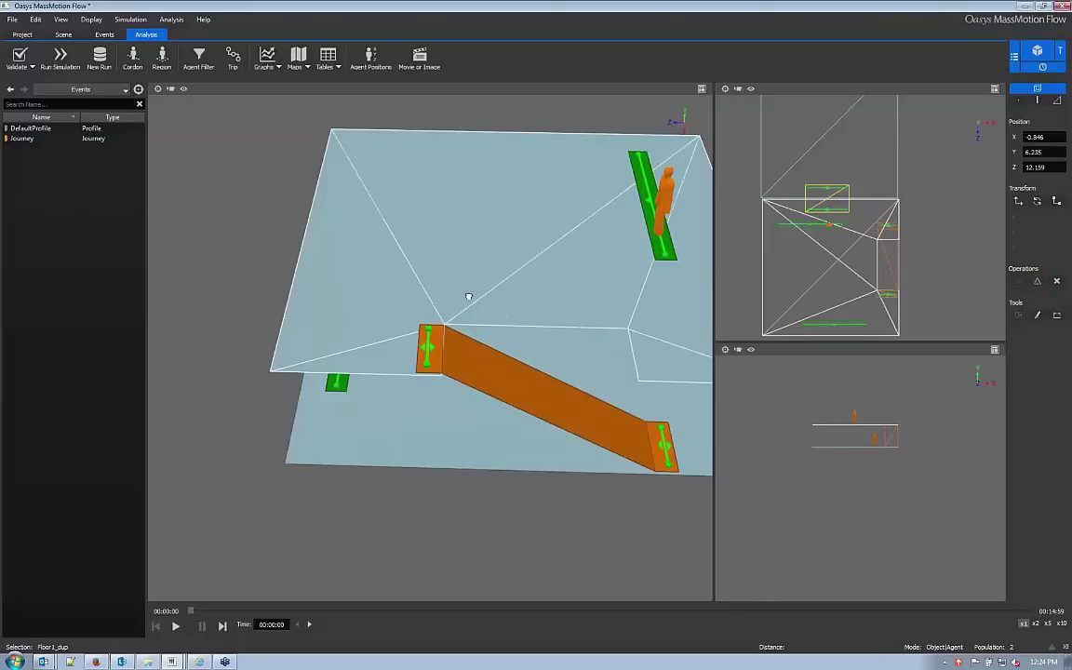
{"action": "middle_click_drag", "start_coordinate": [468, 295], "coordinate": [476, 359]}
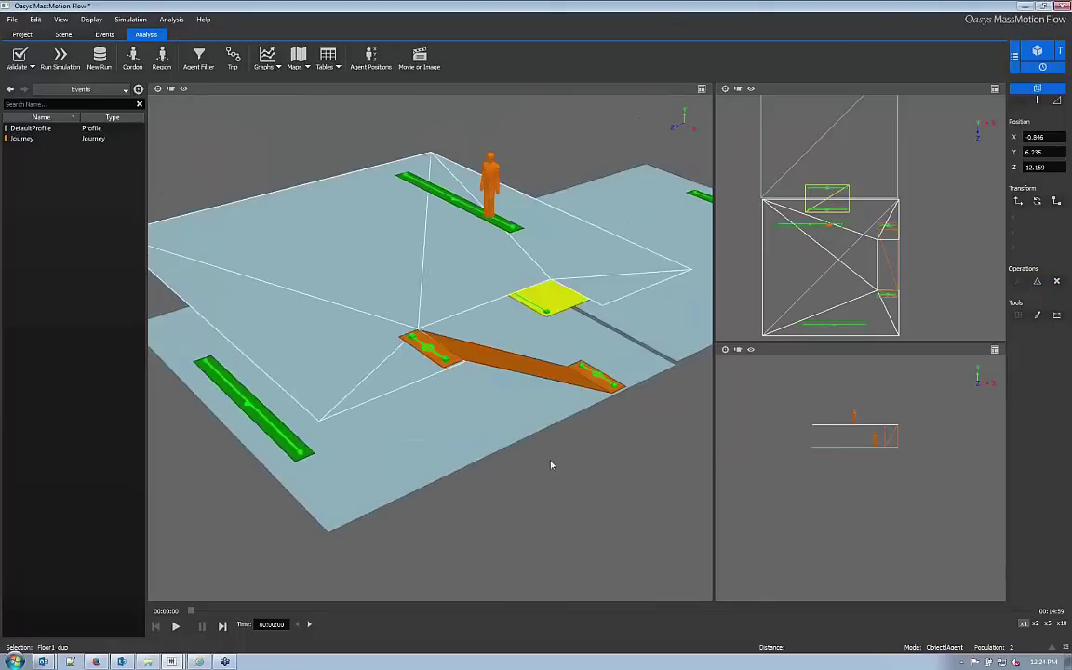
{"action": "left_click", "coordinate": [598, 502]}
{"action": "middle_click_drag", "start_coordinate": [506, 406], "coordinate": [565, 400]}
Create a barrier on the floor below the ramp's lower end
{"action": "left_click", "coordinate": [566, 400]}
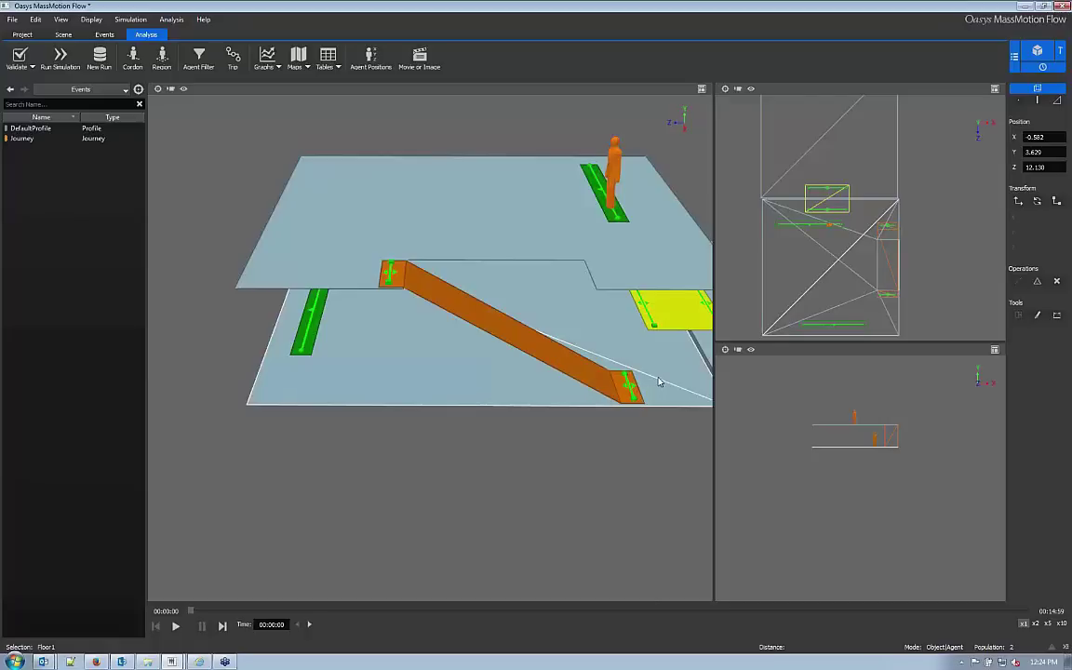
{"action": "right_click", "coordinate": [507, 383]}
{"action": "mouse_move", "coordinate": [528, 460]}
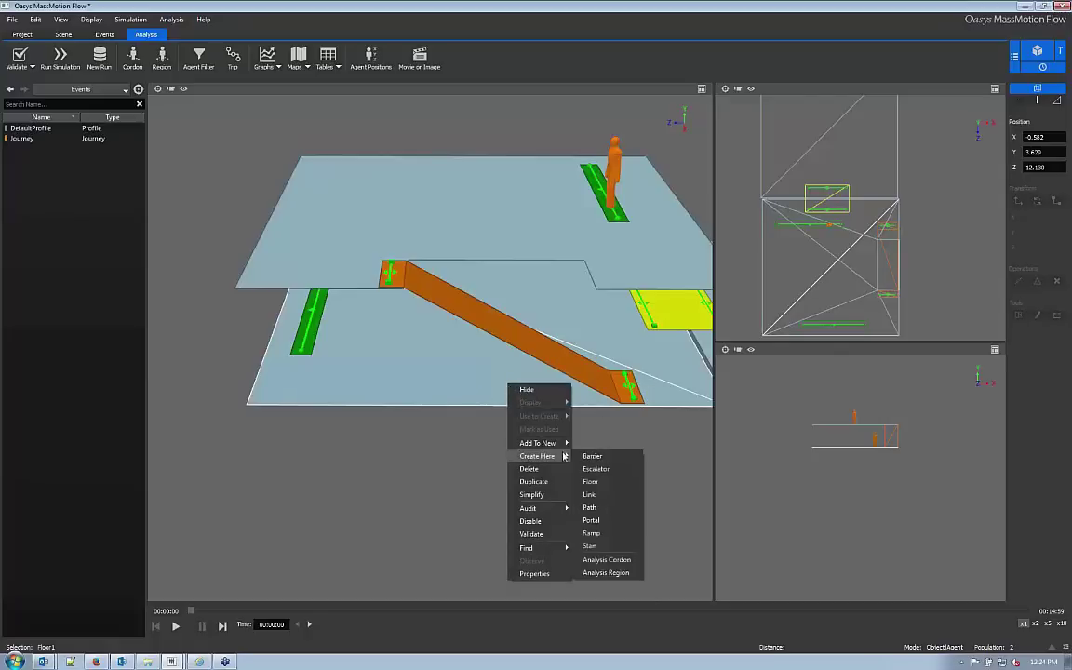
{"action": "left_click", "coordinate": [591, 456]}
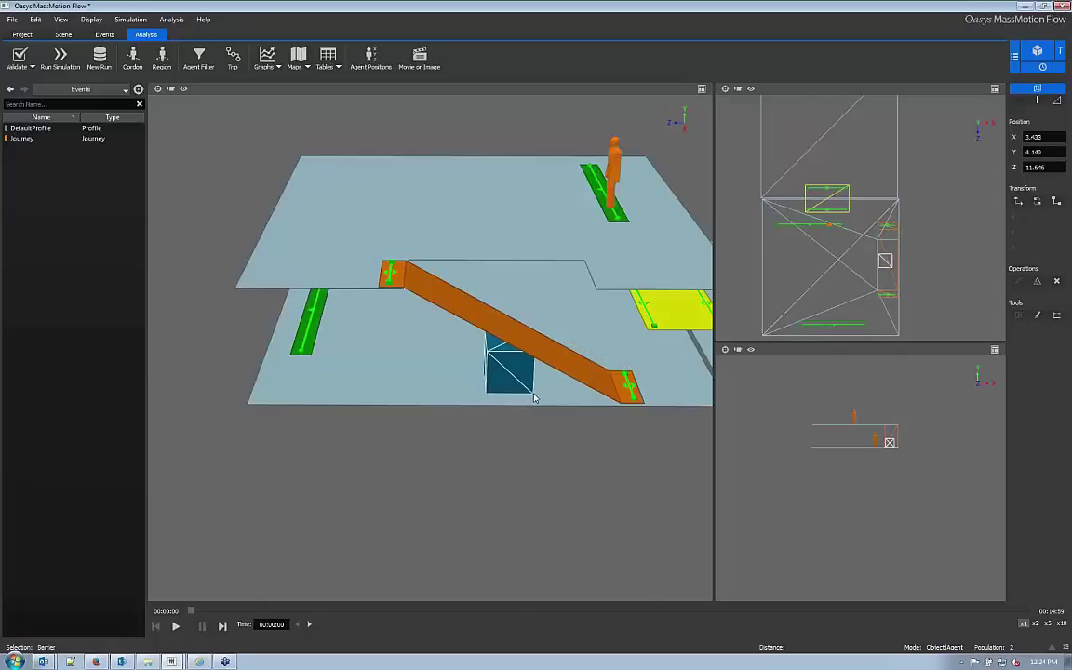
{"action": "middle_click_drag", "start_coordinate": [521, 381], "coordinate": [586, 352]}
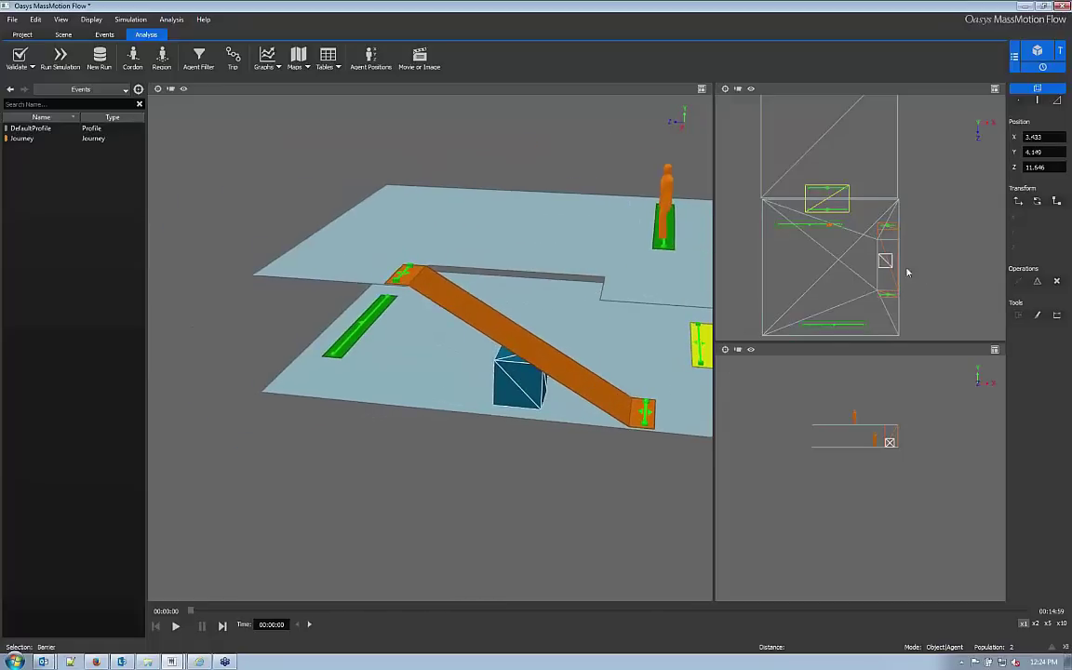
{"action": "scroll", "coordinate": [907, 272], "scroll_direction": "up", "scroll_amount": 5}
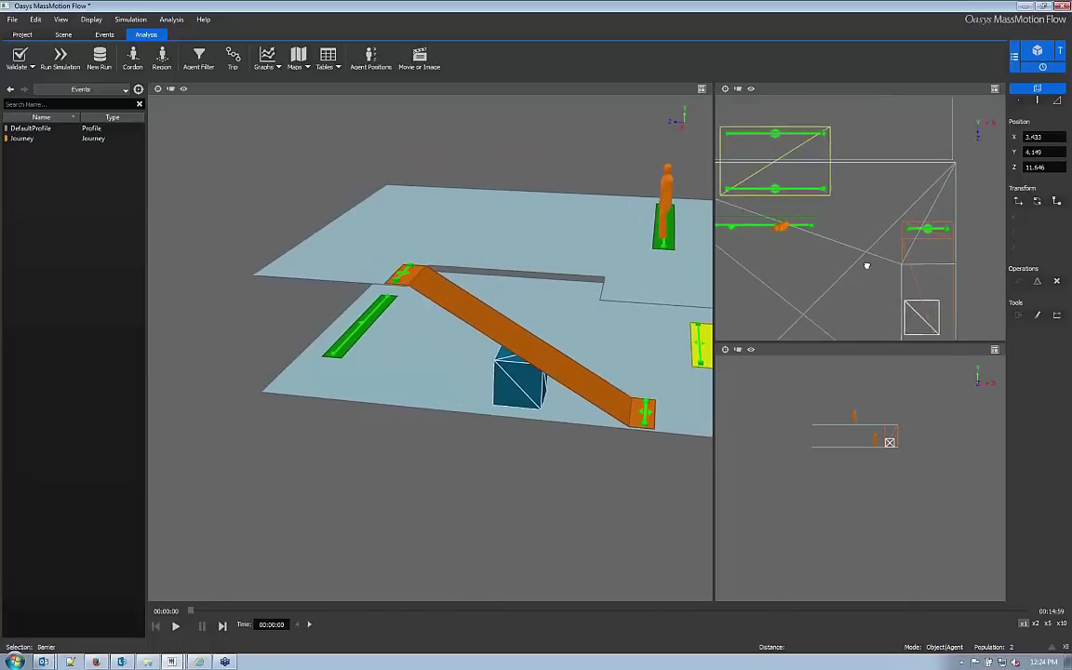
{"action": "middle_click_drag", "start_coordinate": [866, 266], "coordinate": [845, 217]}
Scale the new barrier wider
{"action": "key", "text": "r"}
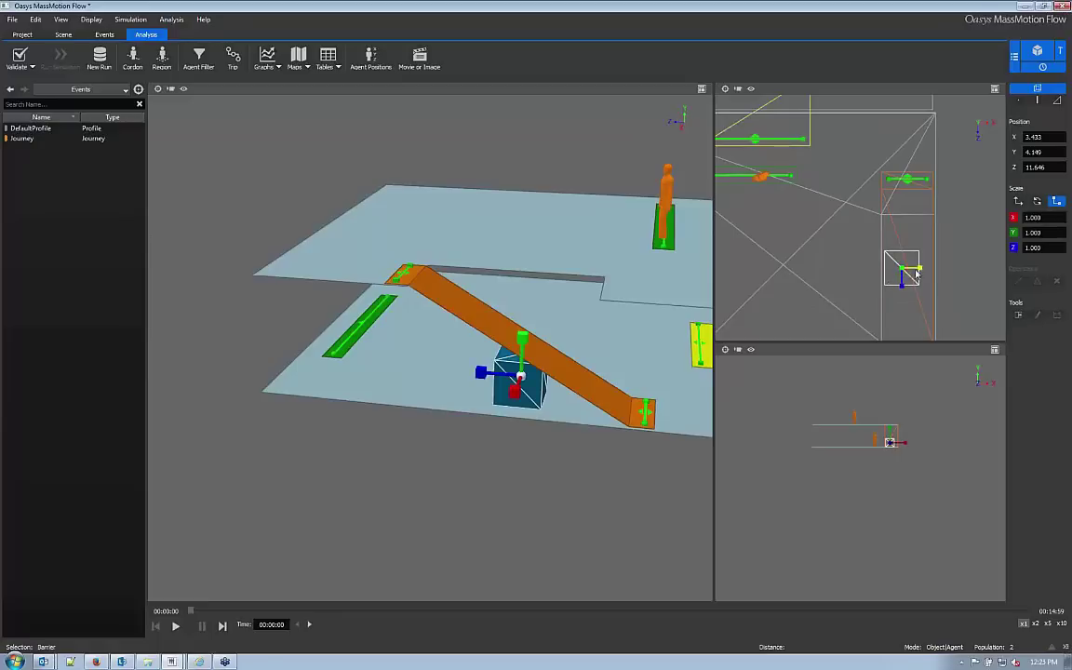
{"action": "left_click_drag", "start_coordinate": [915, 272], "coordinate": [907, 305]}
{"action": "key", "text": "w"}
{"action": "key", "text": "r"}
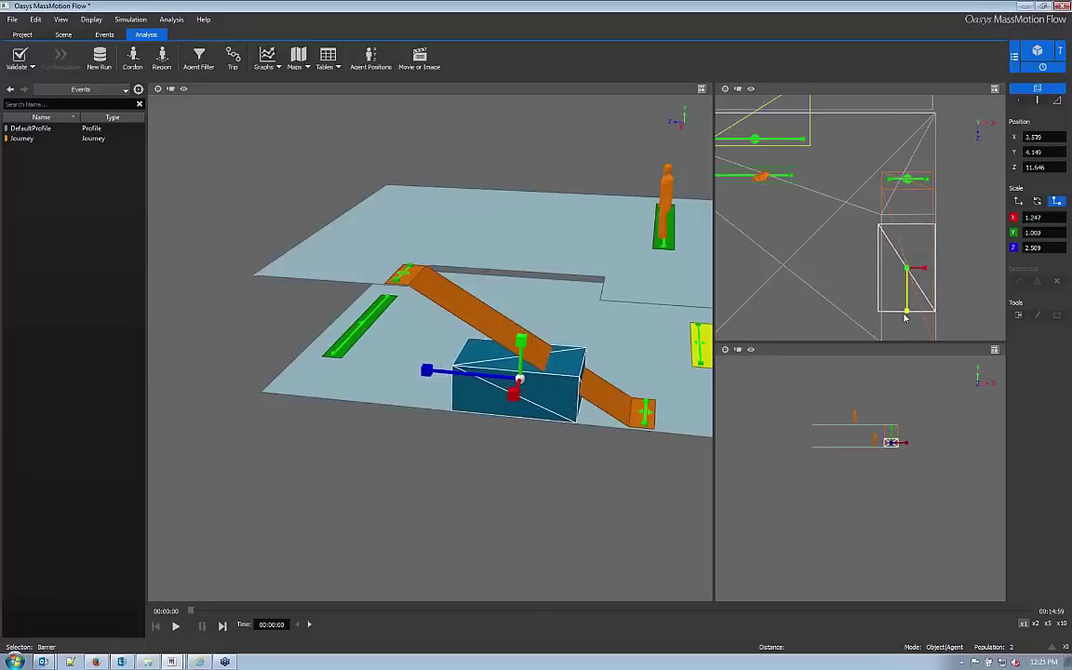
{"action": "left_click_drag", "start_coordinate": [904, 317], "coordinate": [911, 264]}
{"action": "key", "text": "w"}
Lower the barrier's top vertices to flatten it onto the lower floor
{"action": "key", "text": "F9"}
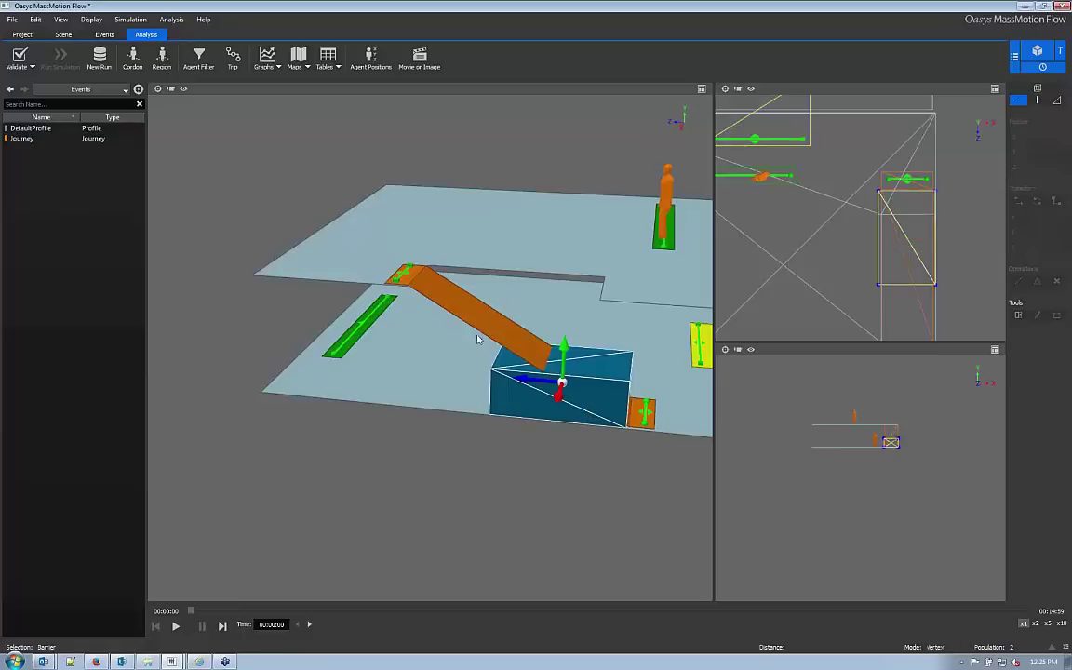
{"action": "left_click_drag", "start_coordinate": [536, 379], "coordinate": [620, 401]}
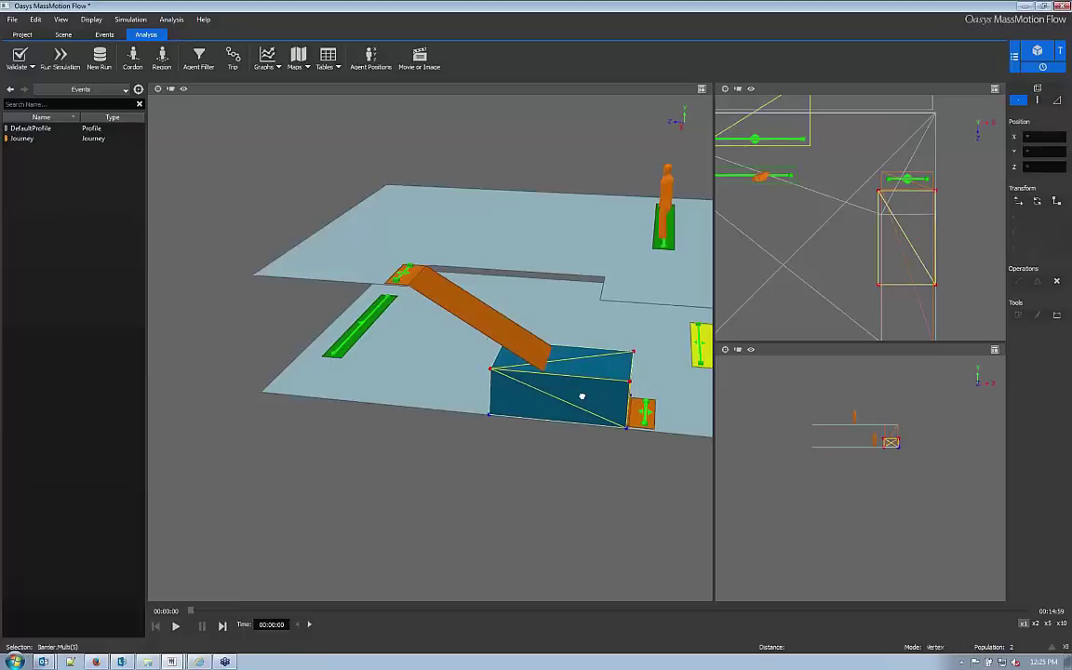
{"action": "middle_click_drag", "start_coordinate": [582, 396], "coordinate": [595, 335]}
{"action": "left_click_drag", "start_coordinate": [447, 351], "coordinate": [677, 396]}
{"action": "middle_click_drag", "start_coordinate": [627, 366], "coordinate": [563, 340]}
{"action": "key", "text": "w"}
{"action": "left_click_drag", "start_coordinate": [558, 323], "coordinate": [558, 370]}
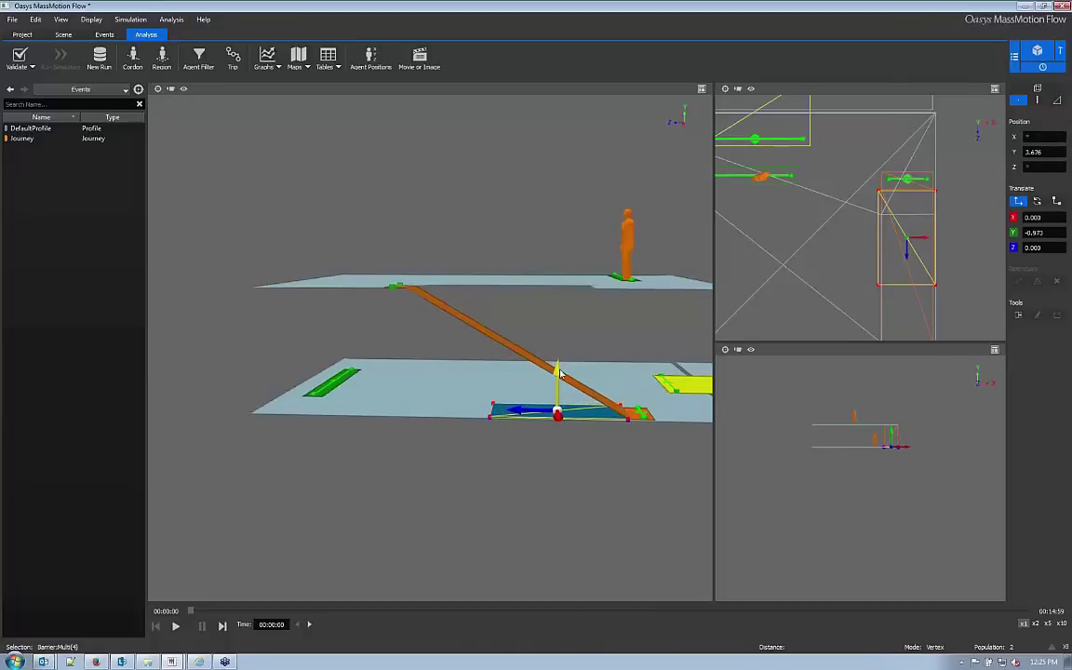
Nudge the barrier's height slightly, then deselect it
{"action": "key", "text": "Escape"}
{"action": "key", "text": "w"}
{"action": "left_click_drag", "start_coordinate": [545, 414], "coordinate": [513, 414]}
{"action": "key", "text": "Escape"}
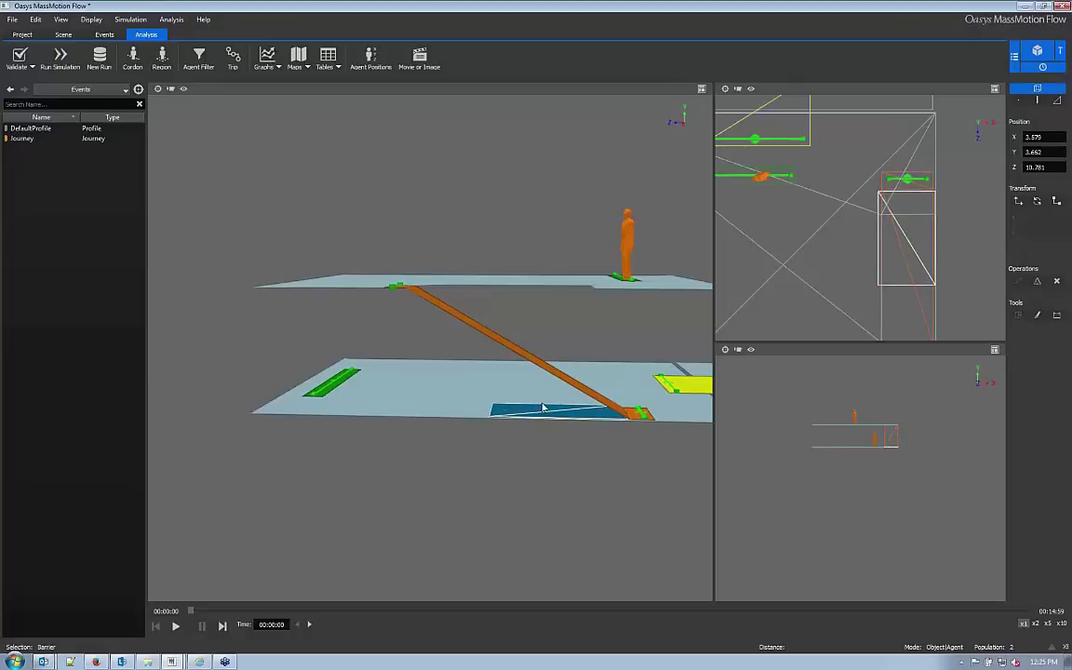
{"action": "middle_click_drag", "start_coordinate": [567, 378], "coordinate": [570, 435]}
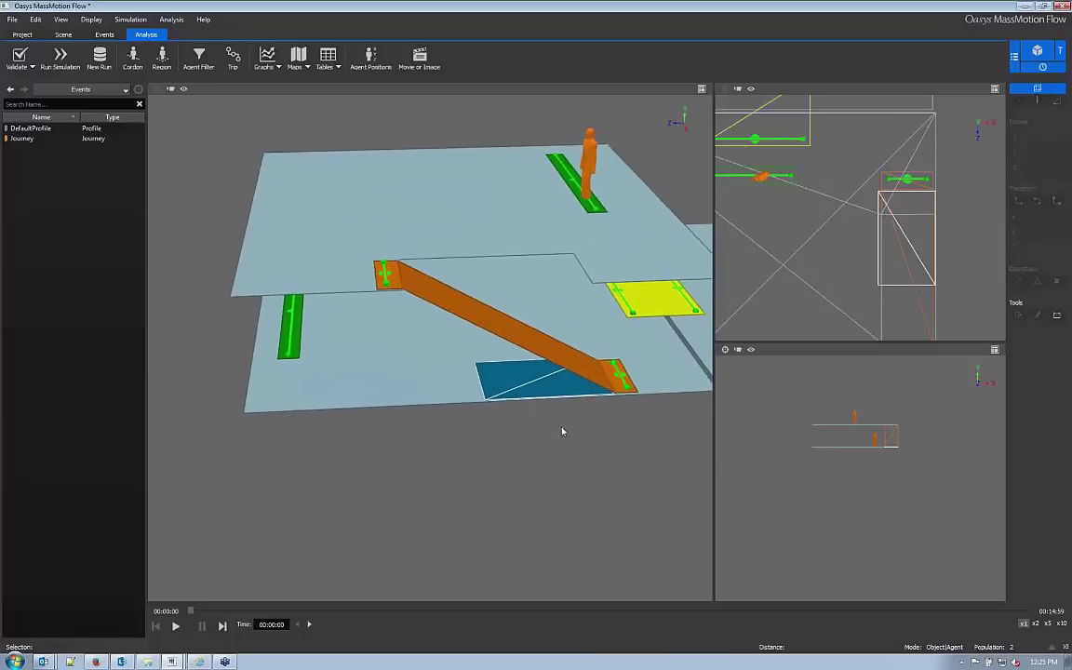
{"action": "left_click", "coordinate": [565, 431]}
{"action": "middle_click_drag", "start_coordinate": [545, 390], "coordinate": [465, 299]}
Rerun DefaultRun, confirming that its previous results are overwritten
{"action": "left_click", "coordinate": [61, 36]}
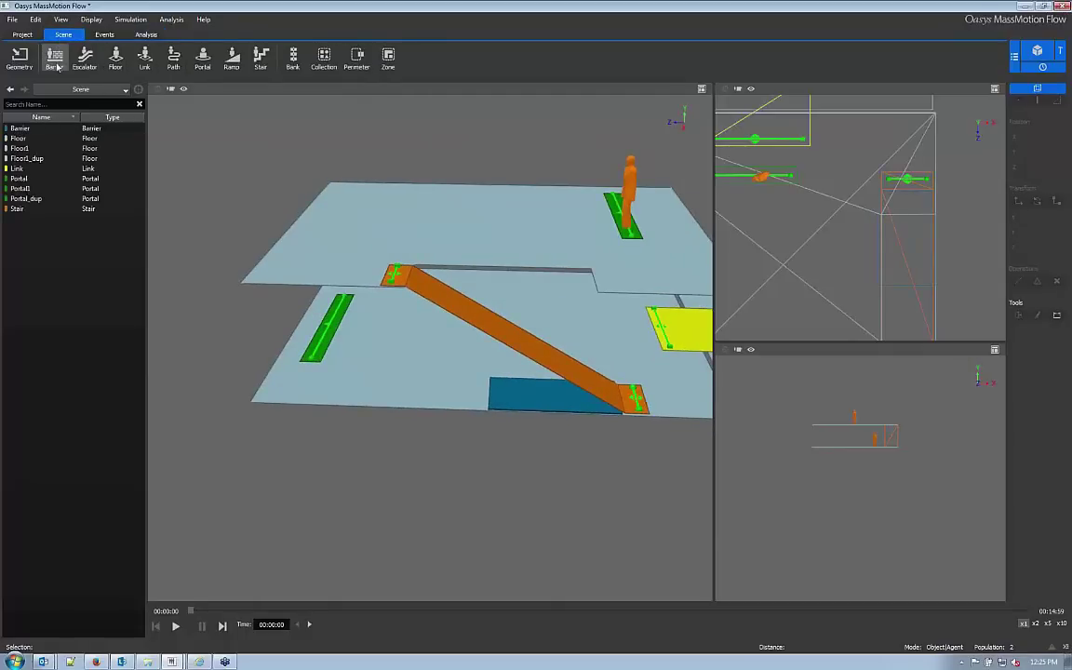
{"action": "left_click", "coordinate": [146, 35]}
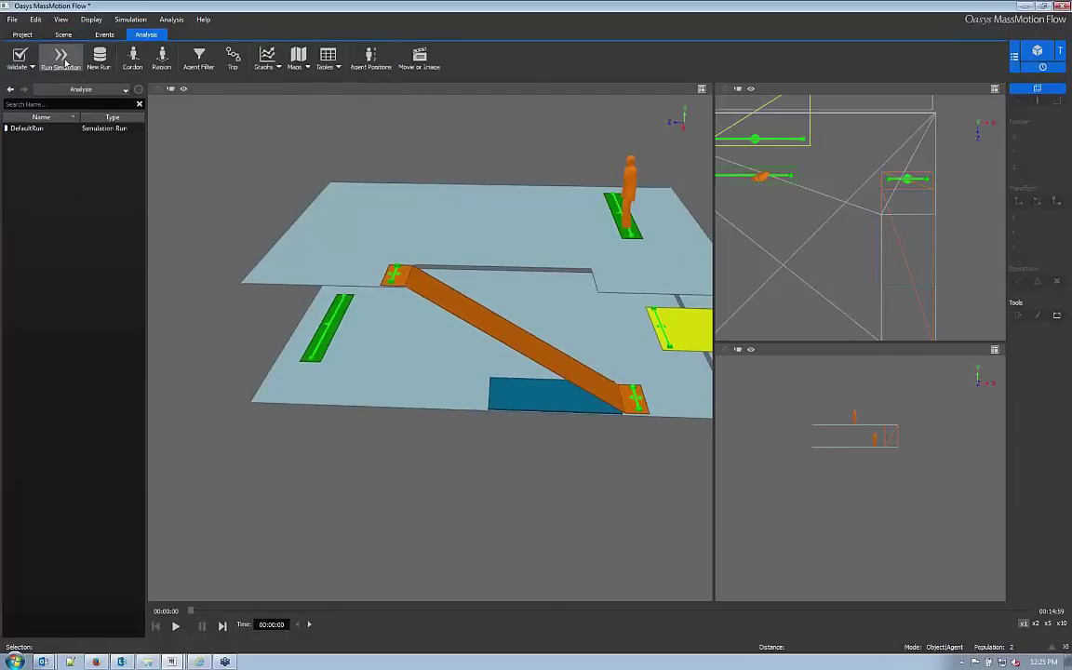
{"action": "left_click", "coordinate": [60, 57]}
{"action": "left_click", "coordinate": [580, 387]}
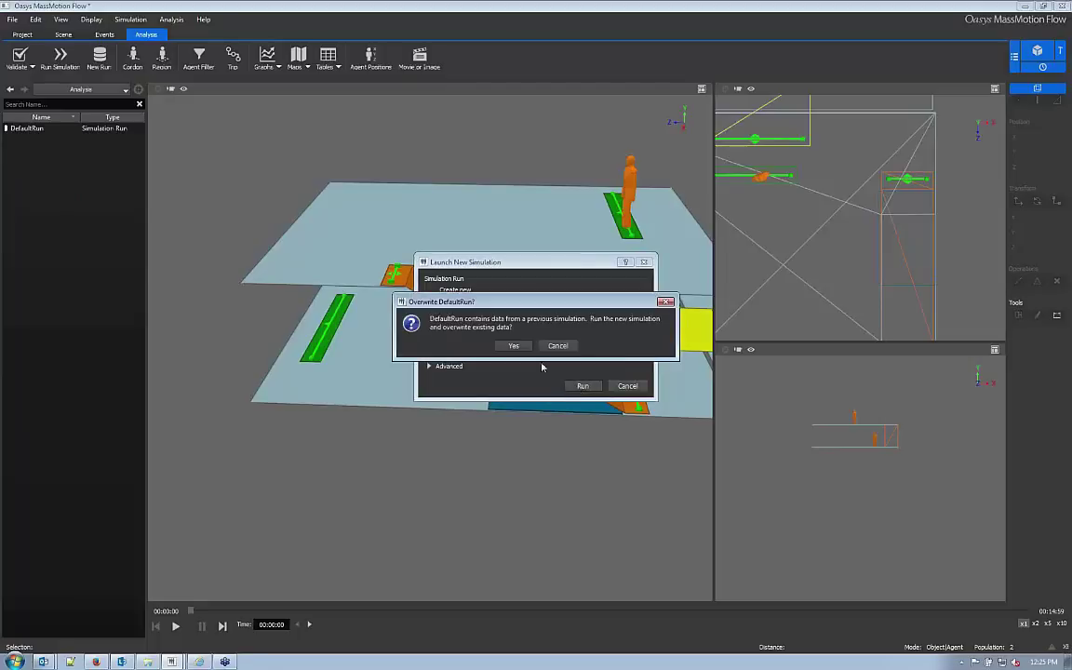
{"action": "left_click", "coordinate": [513, 345]}
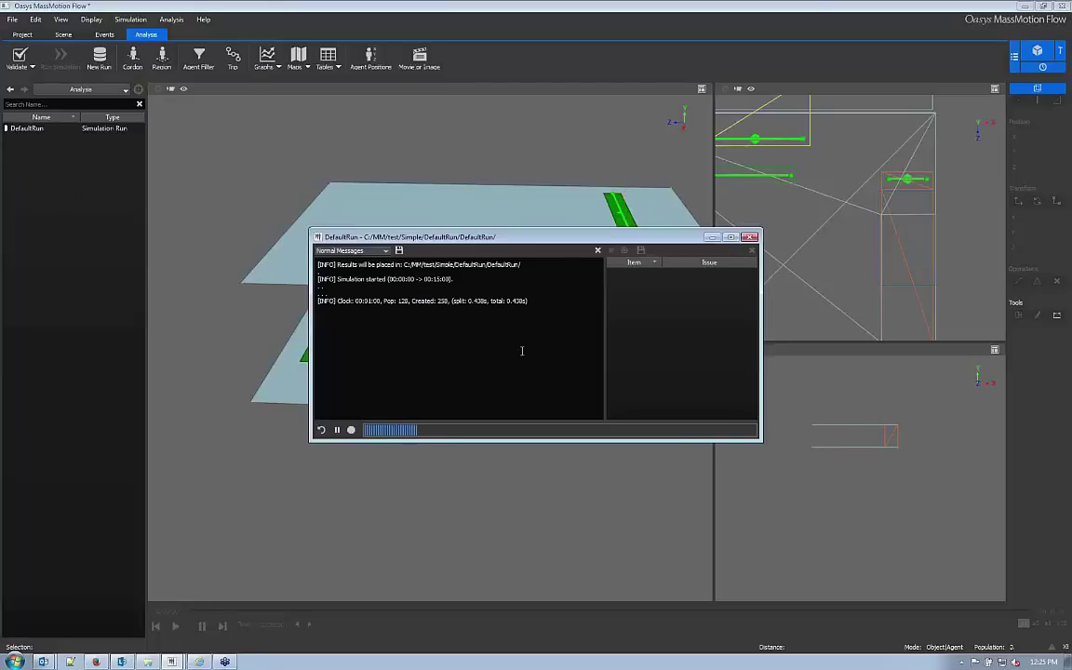
{"action": "left_click", "coordinate": [750, 239]}
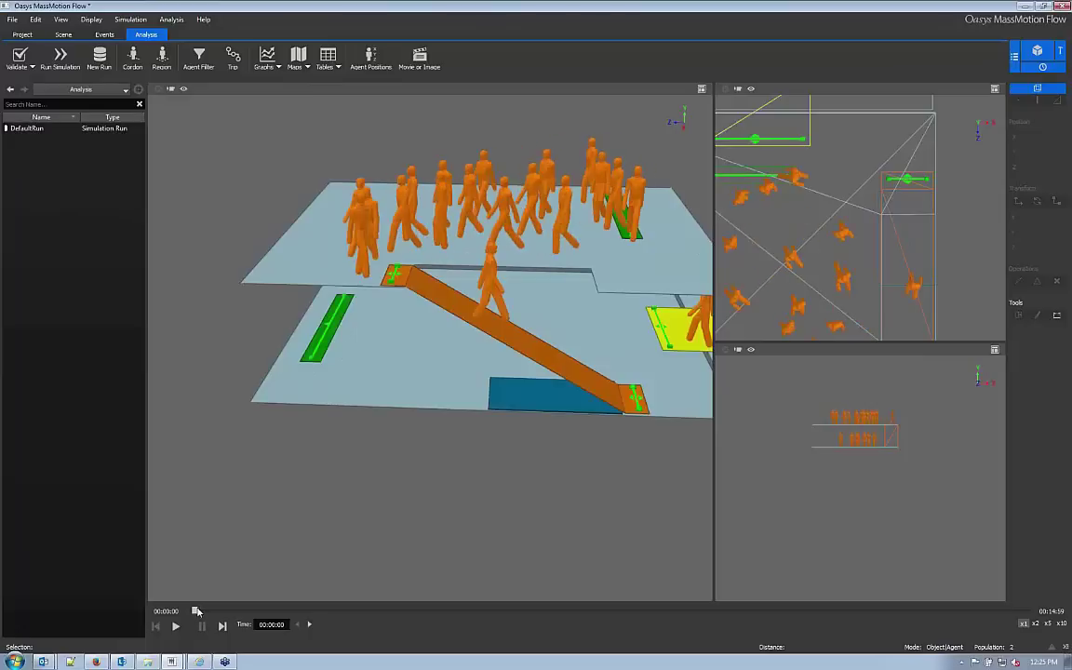
Play back the new results in a maximised 3D view, orbiting around the floors
{"action": "left_click", "coordinate": [175, 625]}
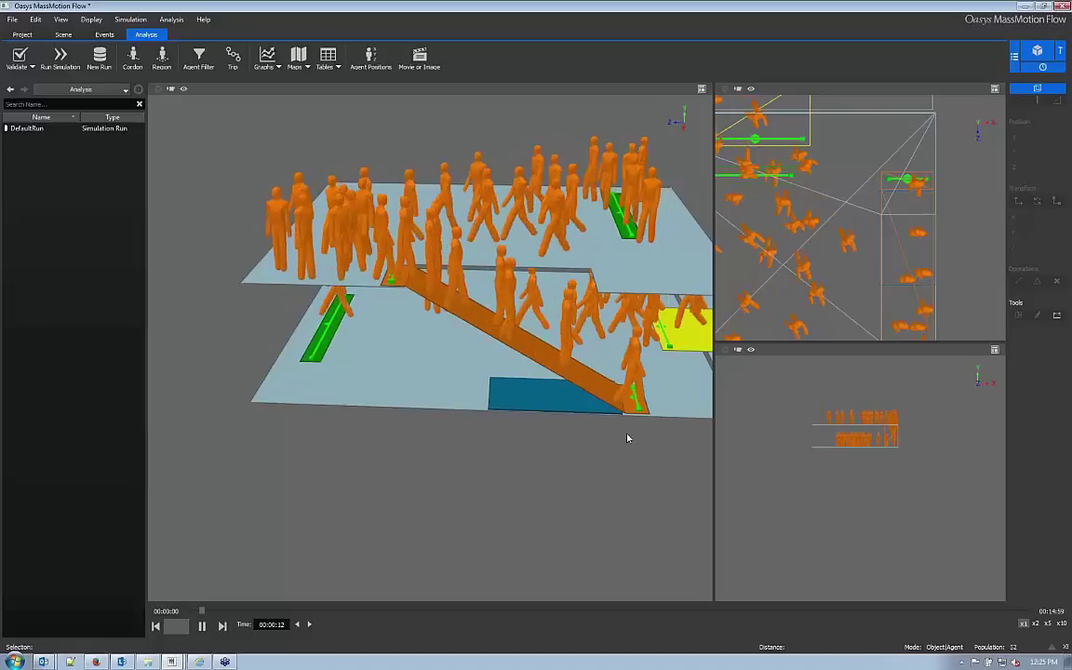
{"action": "middle_click_drag", "start_coordinate": [627, 437], "coordinate": [399, 395]}
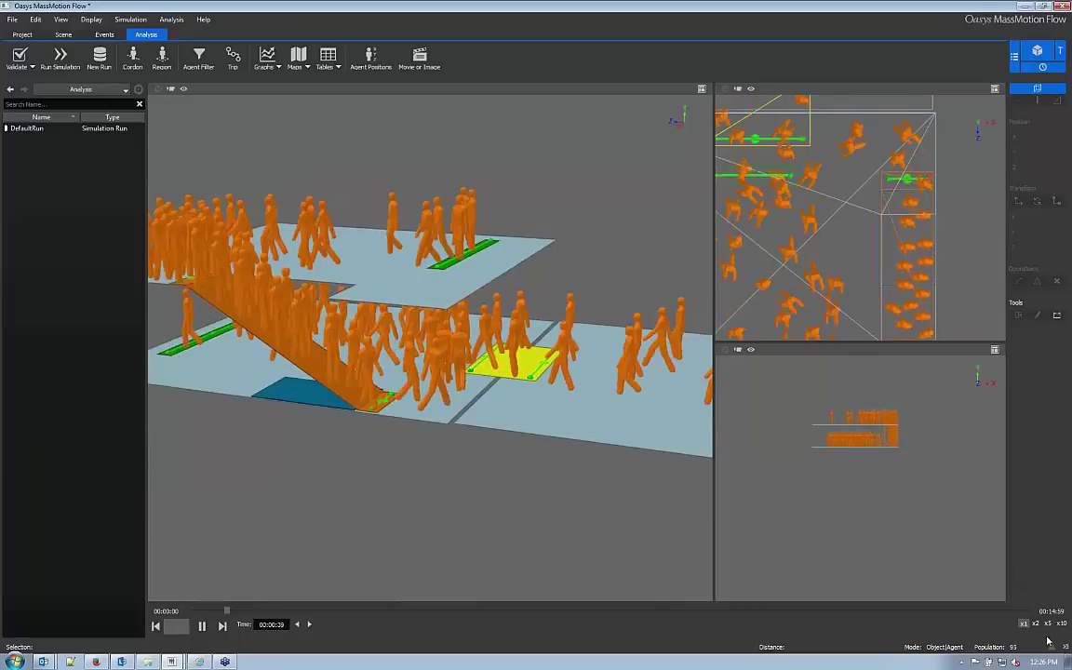
{"action": "left_click", "coordinate": [702, 89]}
{"action": "middle_click_drag", "start_coordinate": [558, 307], "coordinate": [558, 409]}
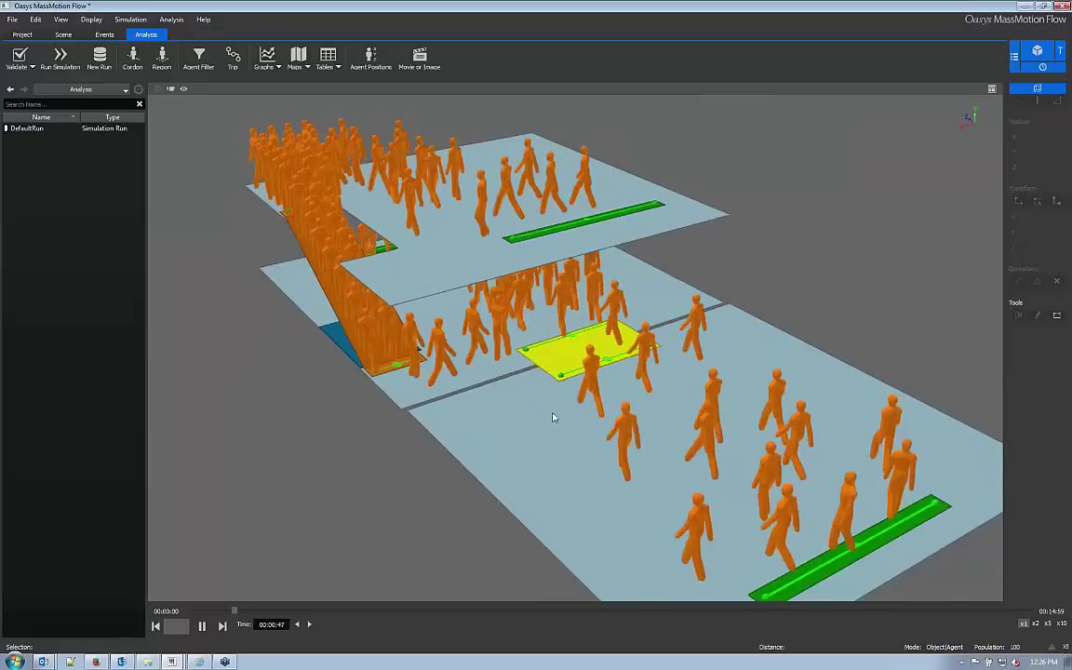
{"action": "middle_click_drag", "start_coordinate": [553, 416], "coordinate": [409, 426]}
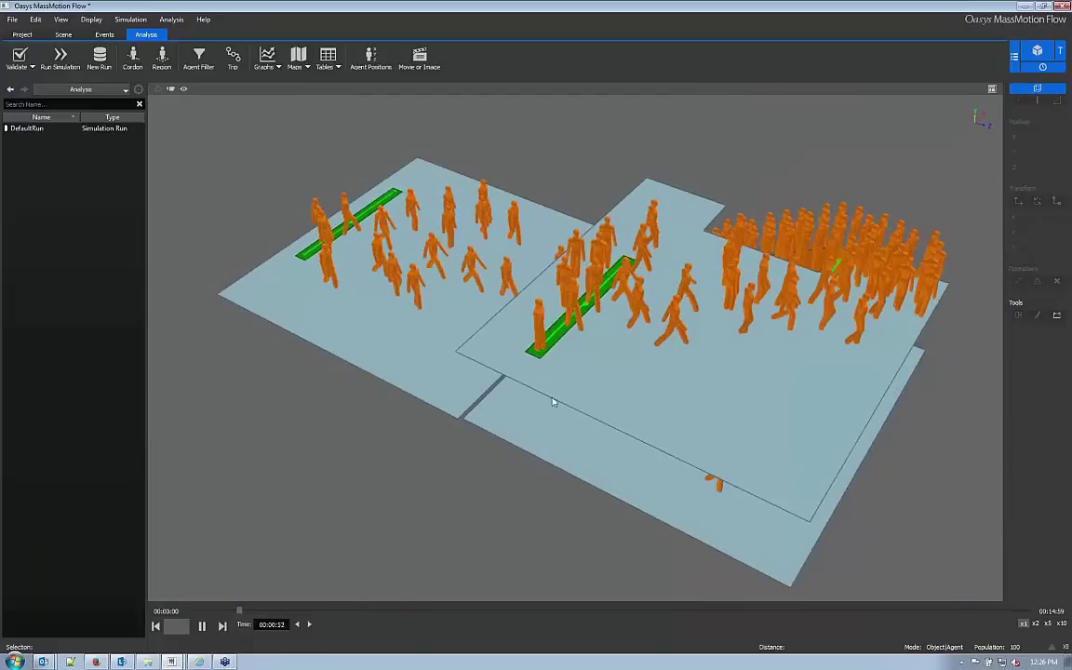
Give Floor1_dup a light blue colour with alpha 200 through its properties
{"action": "left_click", "coordinate": [682, 420]}
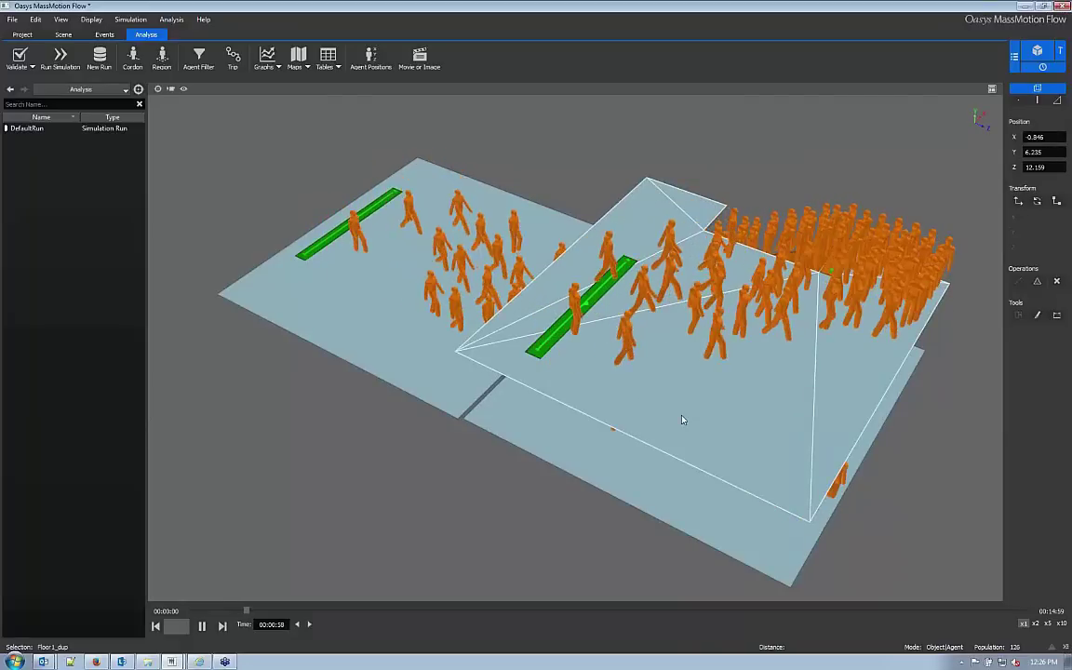
{"action": "right_click", "coordinate": [682, 419]}
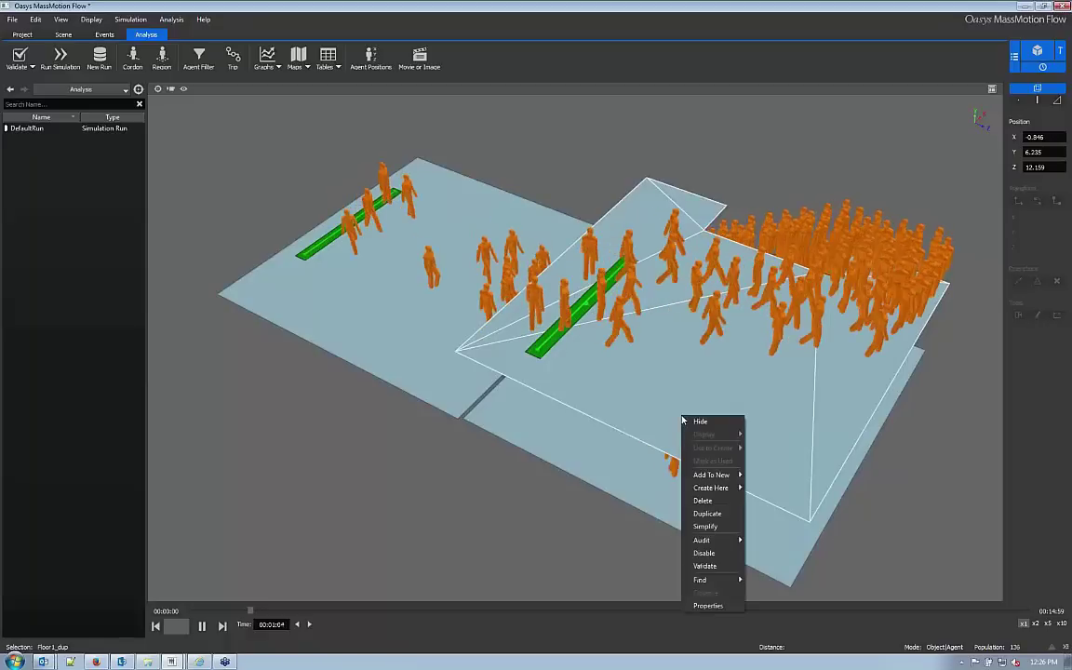
{"action": "left_click", "coordinate": [708, 605]}
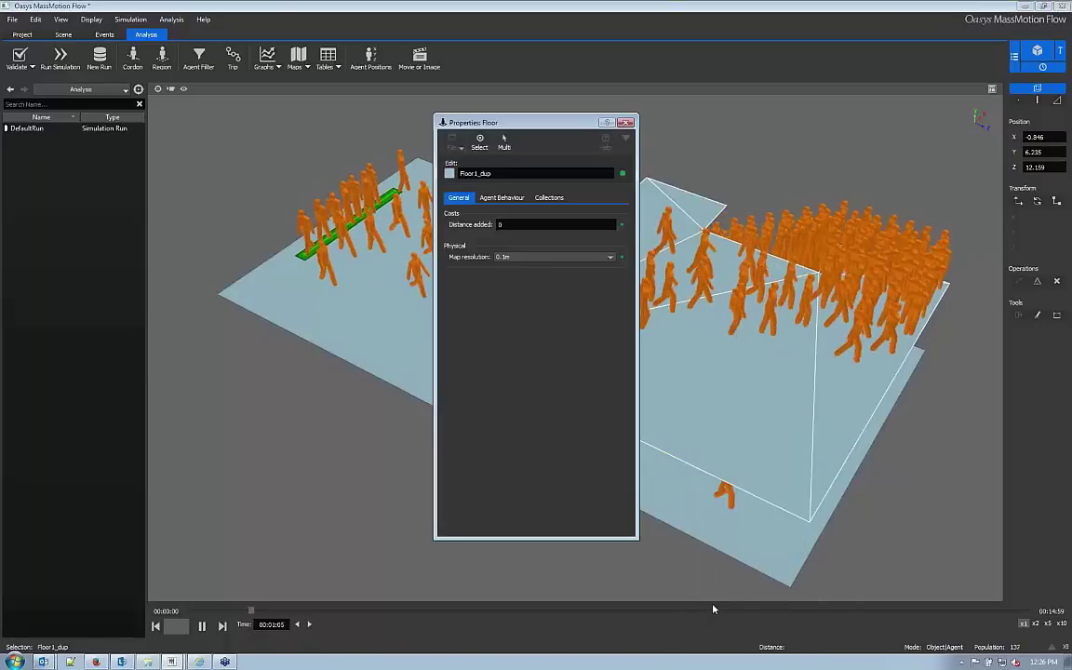
{"action": "left_click_drag", "start_coordinate": [523, 123], "coordinate": [261, 154]}
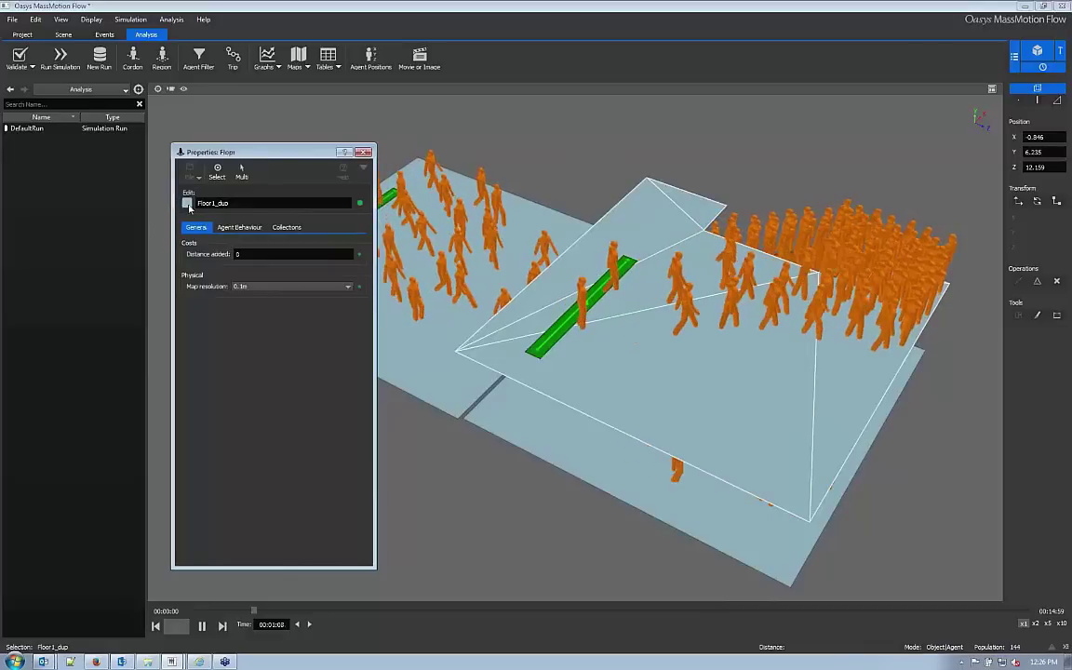
{"action": "left_click", "coordinate": [187, 203]}
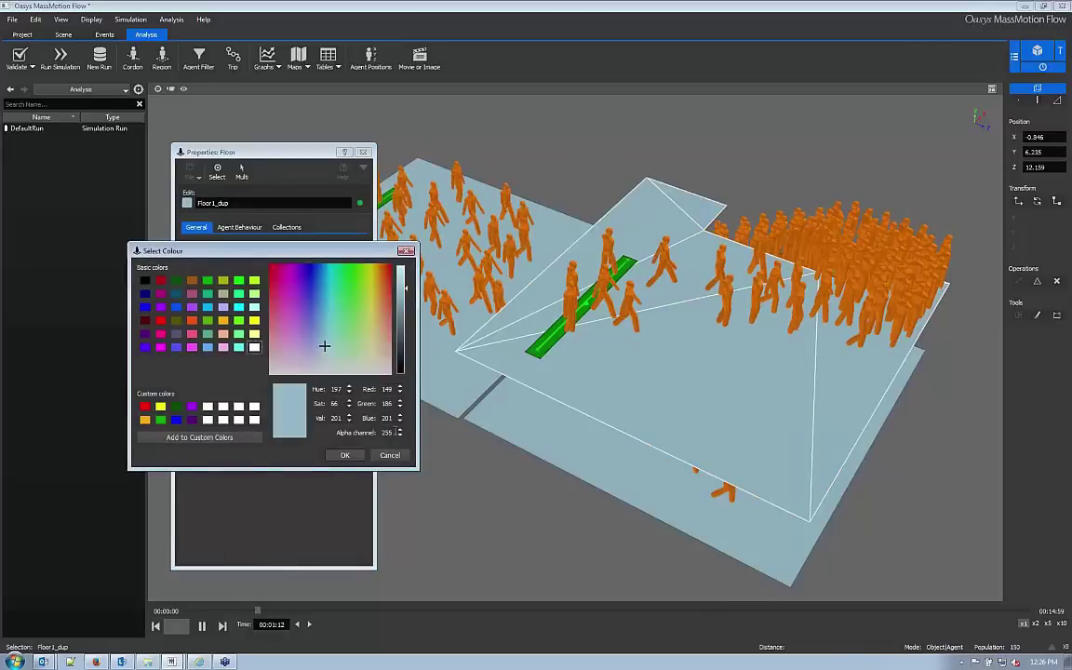
{"action": "double_click", "coordinate": [386, 433]}
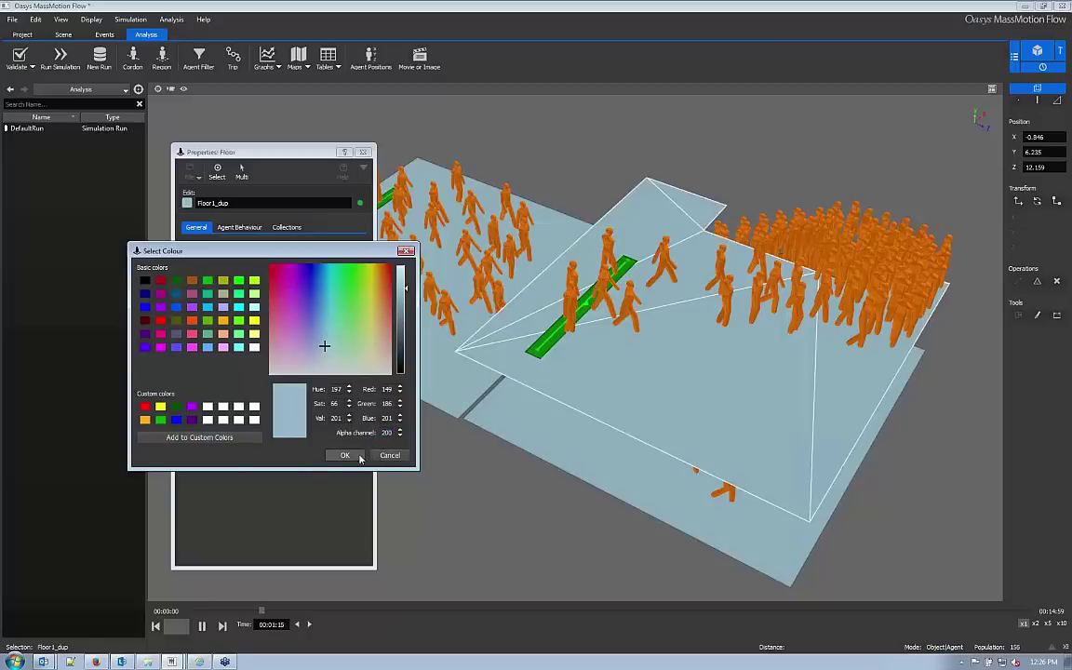
{"action": "left_click", "coordinate": [359, 458]}
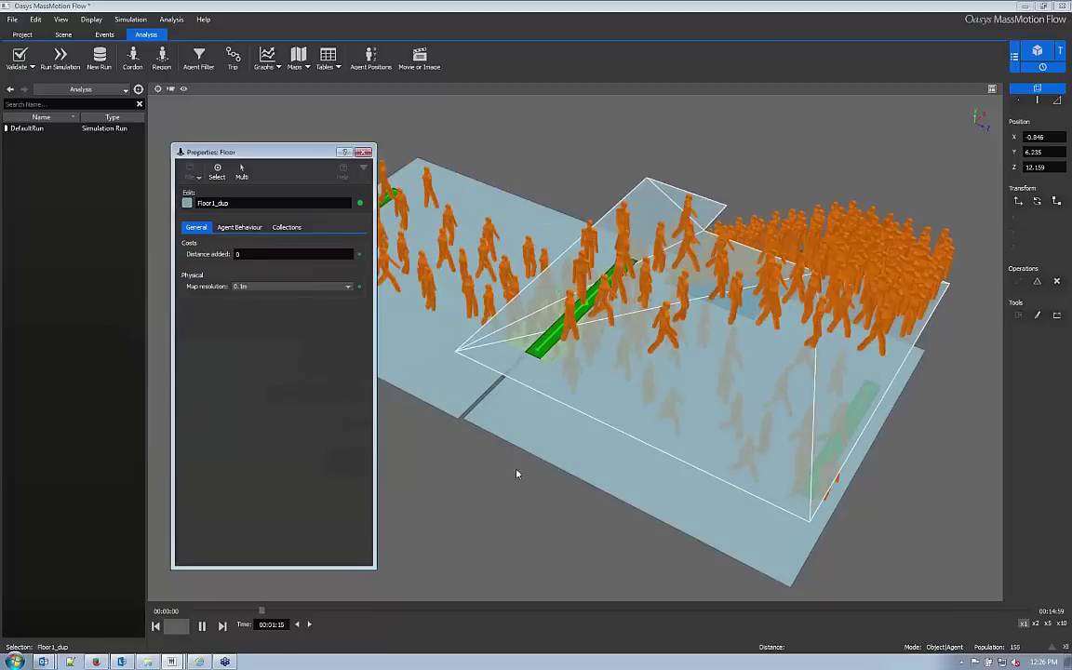
{"action": "middle_click_drag", "start_coordinate": [513, 479], "coordinate": [580, 430]}
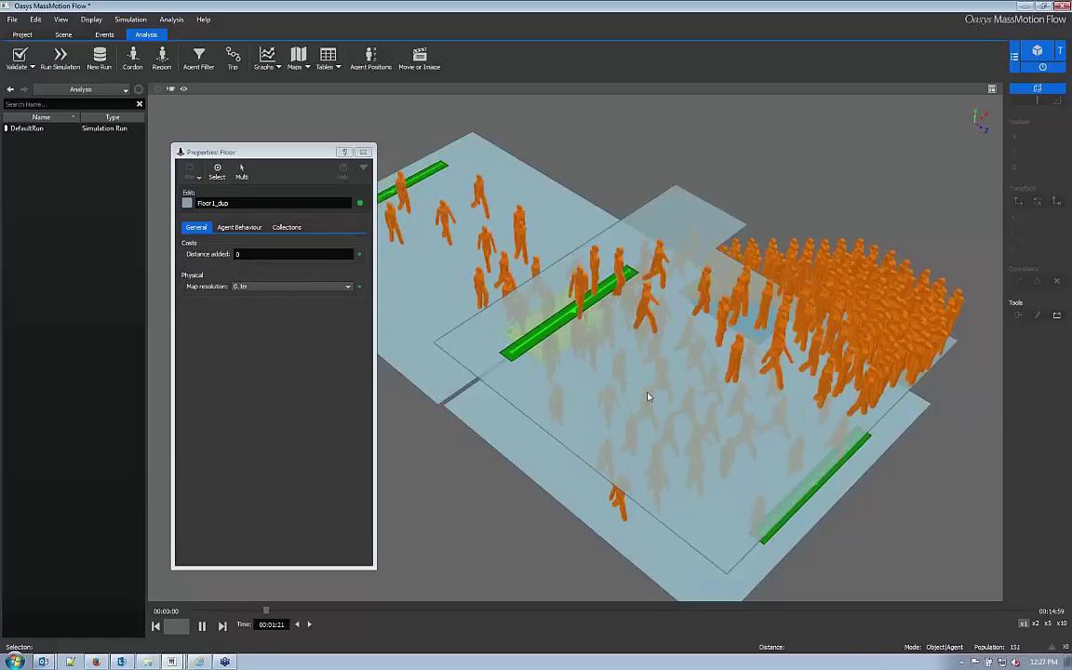
Enable Hide Agents On Hidden Floors and hide the upper floor
{"action": "left_click", "coordinate": [183, 89]}
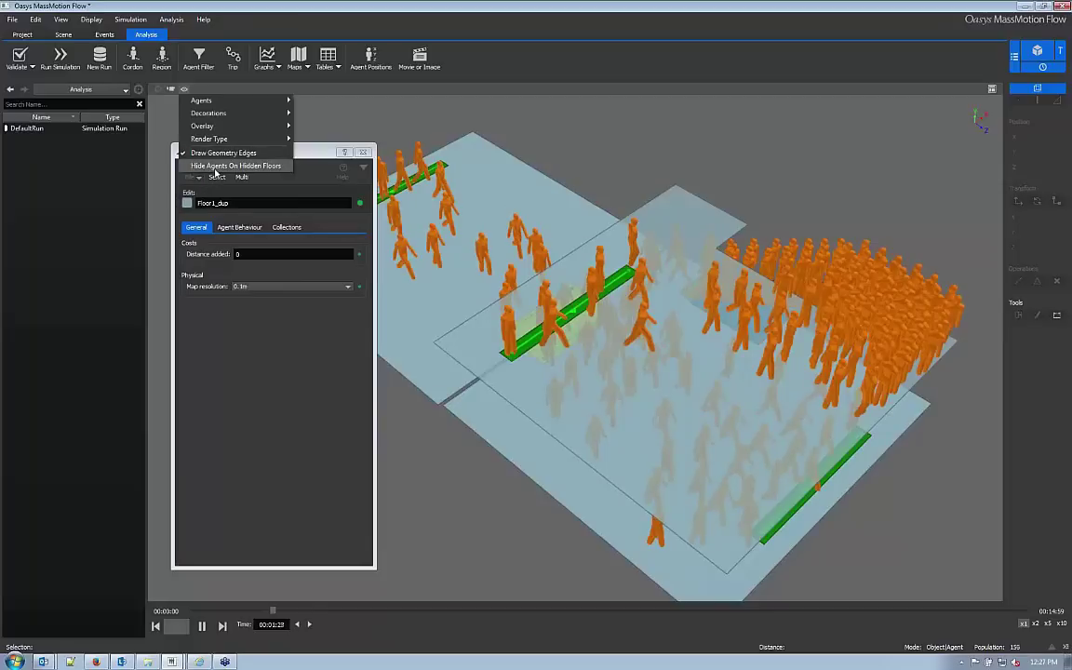
{"action": "left_click", "coordinate": [215, 167]}
{"action": "left_click", "coordinate": [626, 393]}
{"action": "key", "text": "h"}
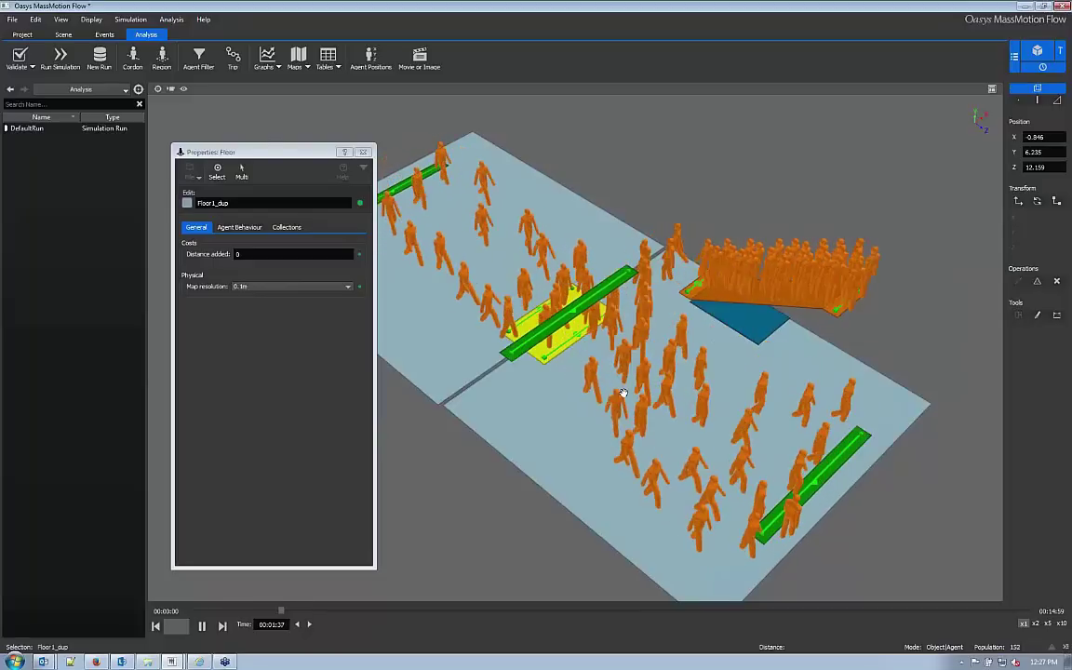
Orbit around the floors to check that the upper floor's agents are hidden
{"action": "middle_click_drag", "start_coordinate": [621, 394], "coordinate": [569, 304]}
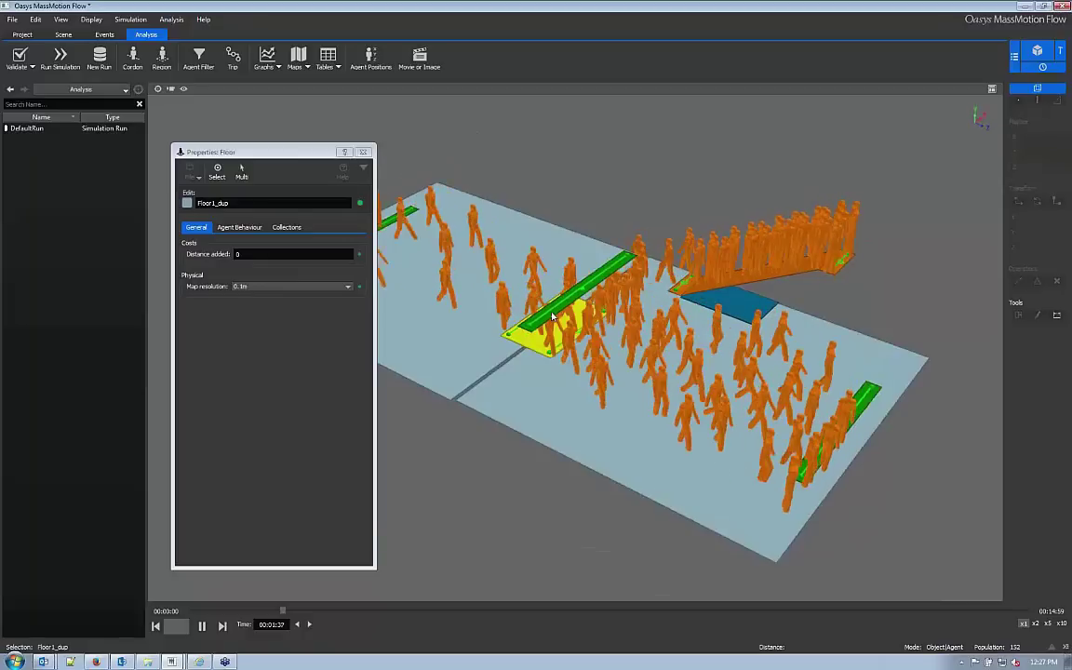
{"action": "left_click", "coordinate": [547, 319]}
{"action": "middle_click_drag", "start_coordinate": [544, 319], "coordinate": [469, 372]}
{"action": "left_click_drag", "start_coordinate": [470, 372], "coordinate": [571, 320]}
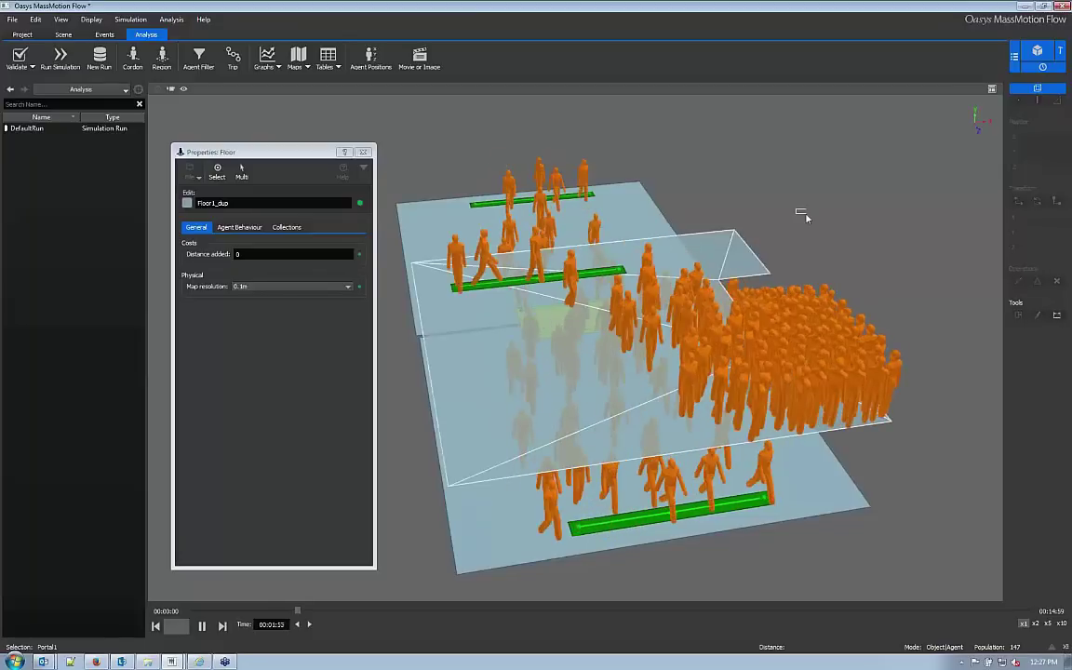
{"action": "middle_click_drag", "start_coordinate": [805, 217], "coordinate": [478, 172]}
{"action": "middle_click_drag", "start_coordinate": [383, 232], "coordinate": [524, 252]}
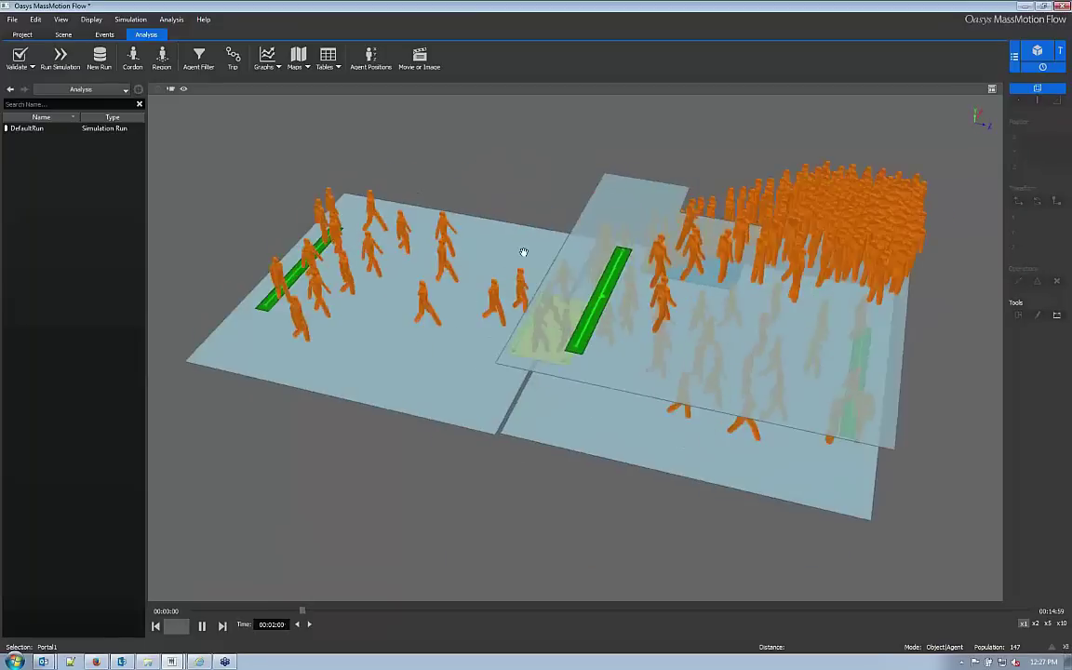
{"action": "left_click", "coordinate": [523, 254]}
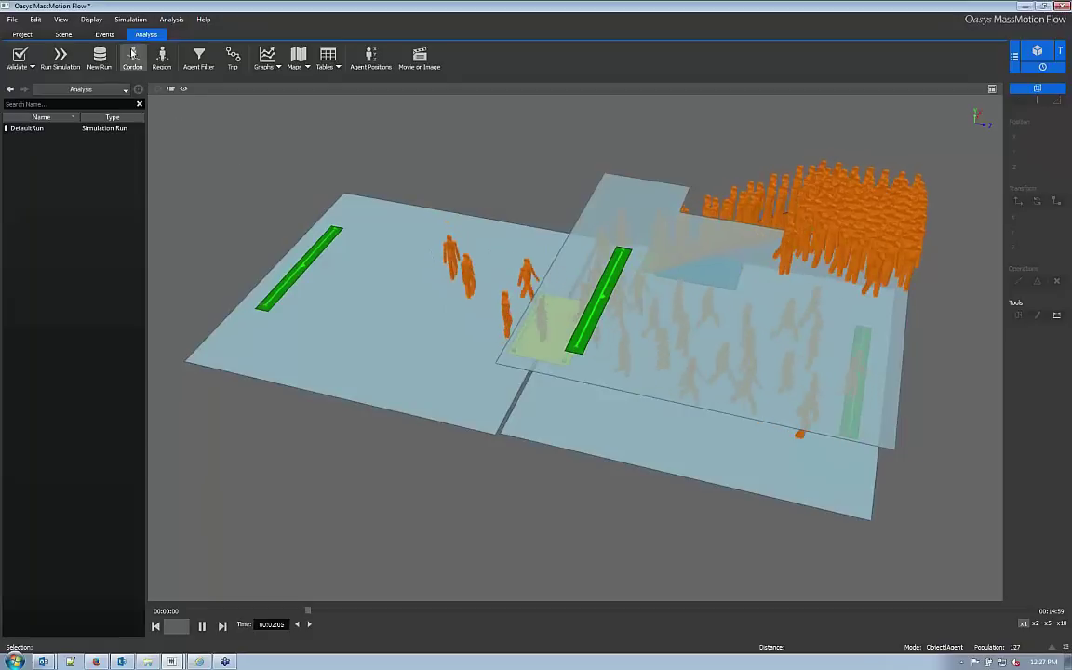
Show the Project commands and cancel a project save
{"action": "left_click", "coordinate": [22, 35]}
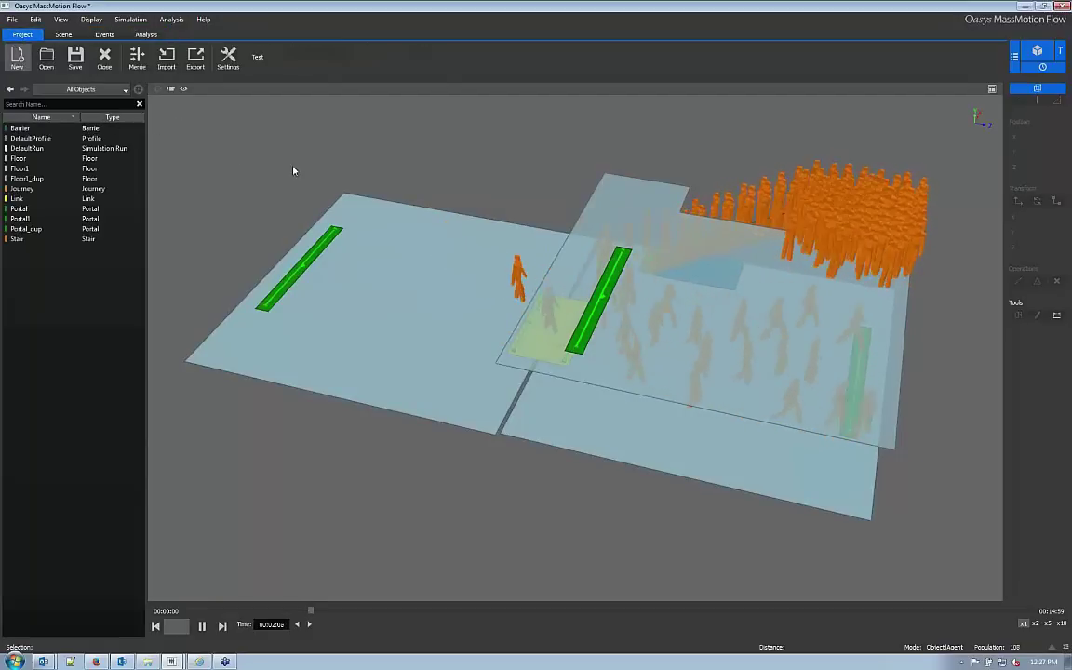
{"action": "left_click", "coordinate": [76, 57]}
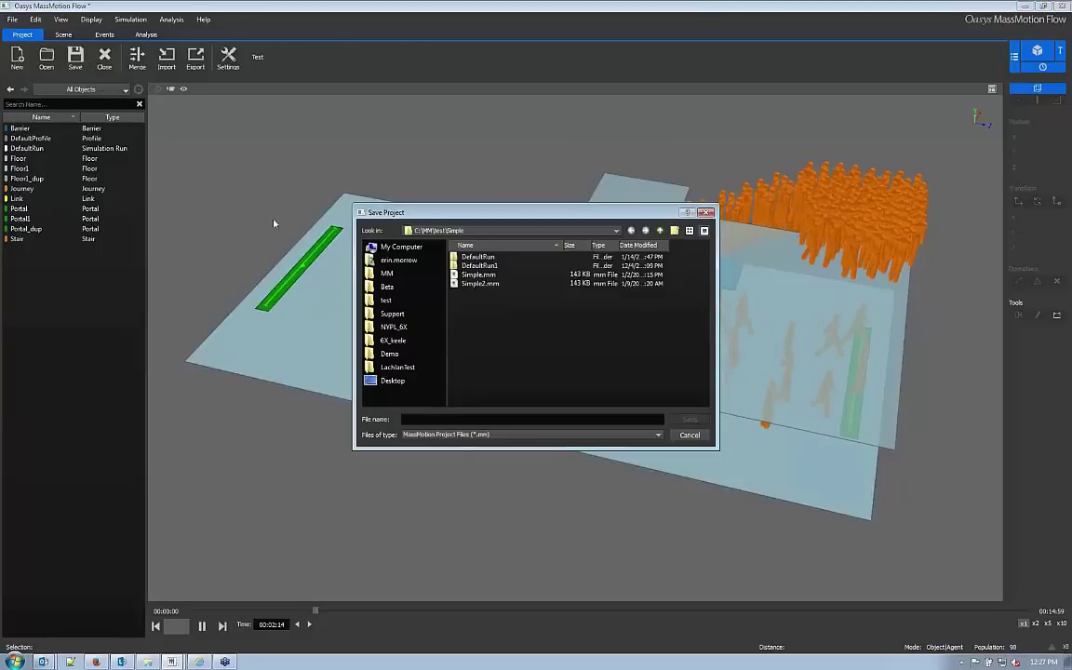
{"action": "left_click", "coordinate": [686, 435]}
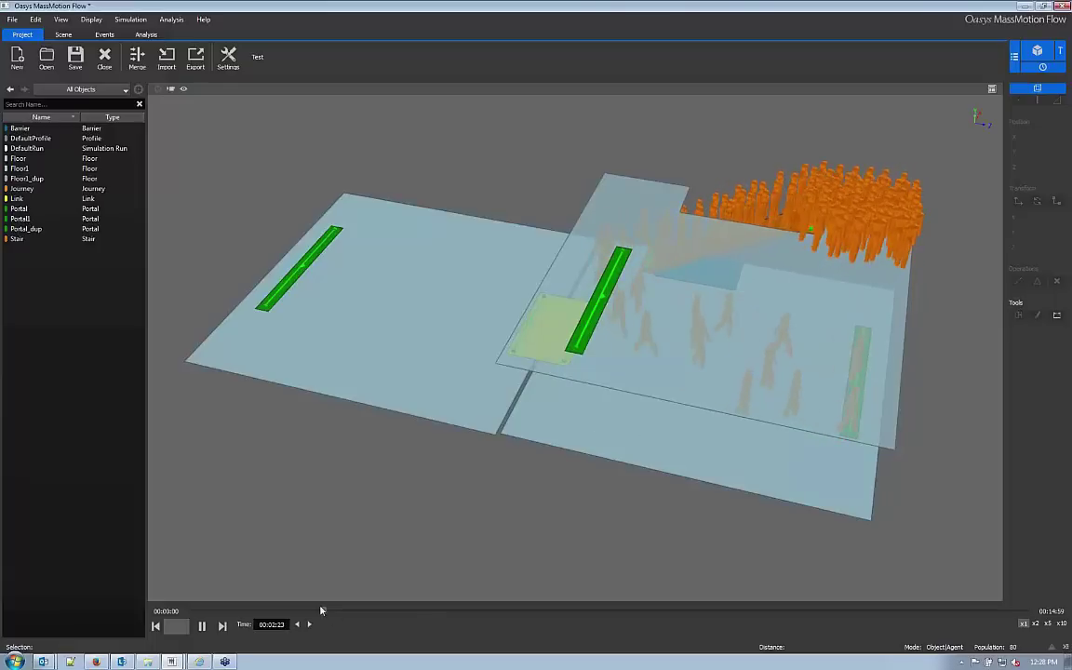
Rewind the simulation to 00:01:29 and orbit the view over the floors
{"action": "left_click_drag", "start_coordinate": [325, 611], "coordinate": [273, 611]}
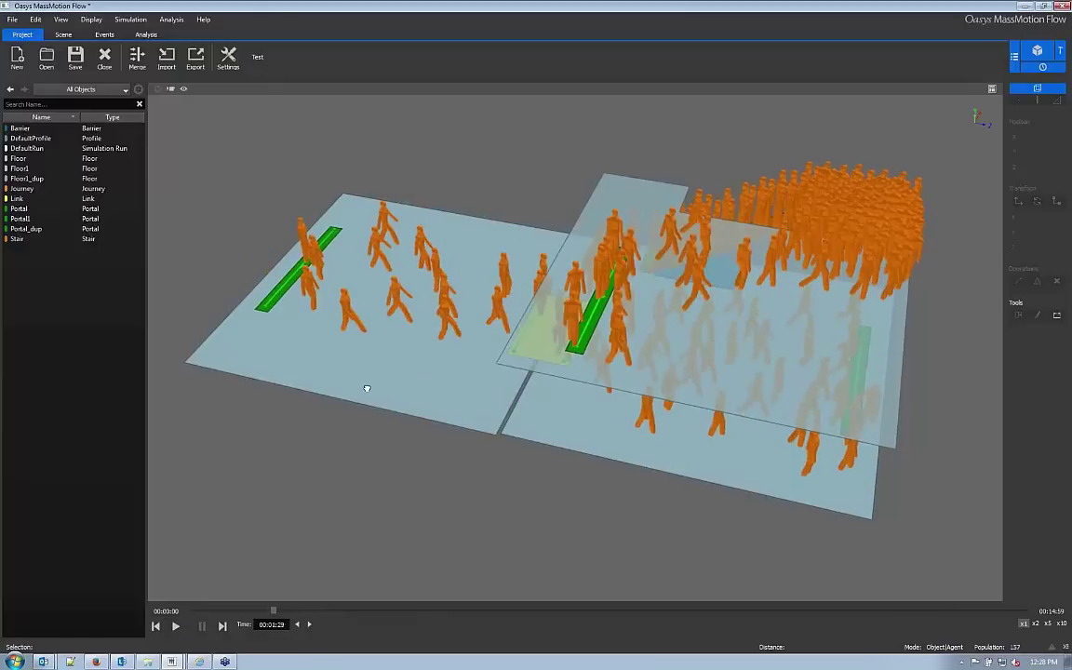
{"action": "right_click_drag", "start_coordinate": [367, 388], "coordinate": [572, 406]}
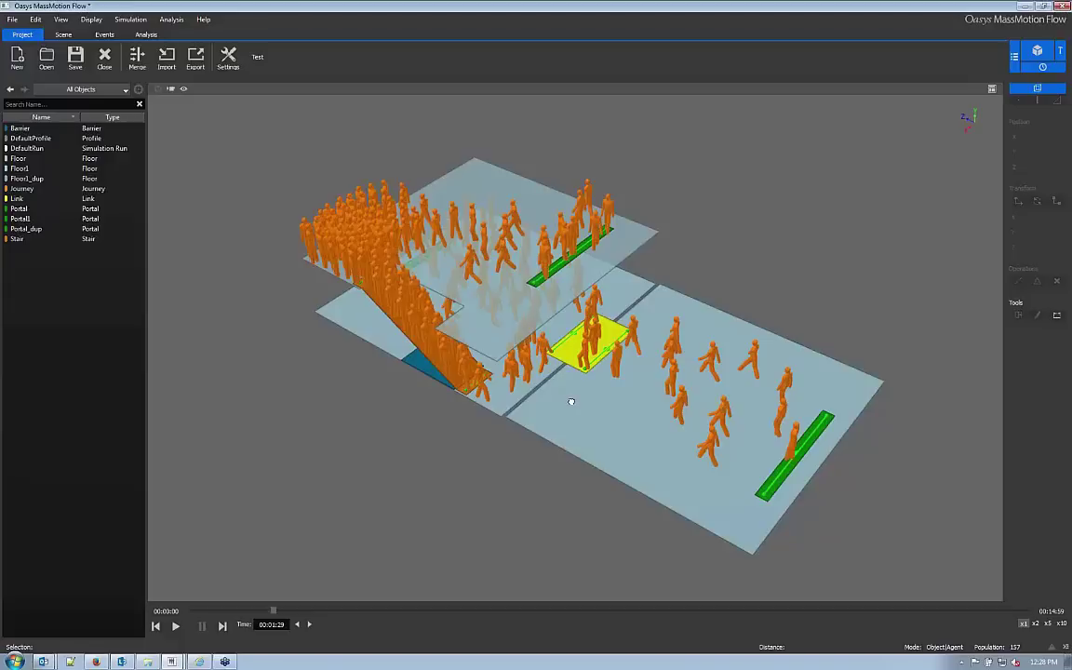
{"action": "right_click_drag", "start_coordinate": [572, 401], "coordinate": [572, 376]}
{"action": "middle_click_drag", "start_coordinate": [572, 377], "coordinate": [561, 406]}
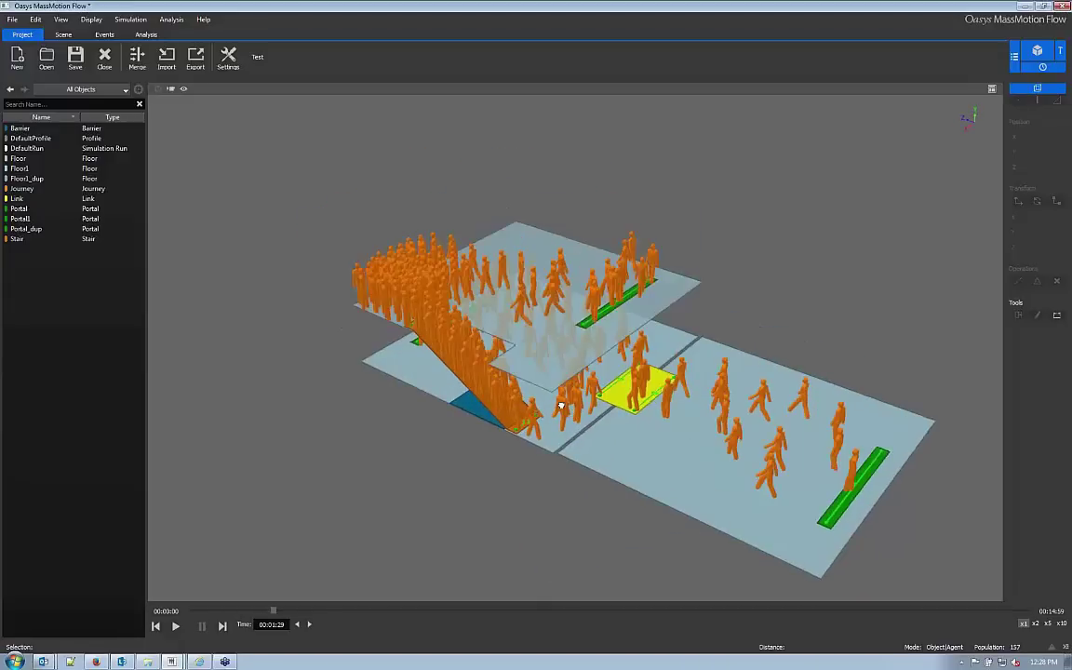
{"action": "scroll", "coordinate": [560, 406], "scroll_direction": "up", "scroll_amount": 2}
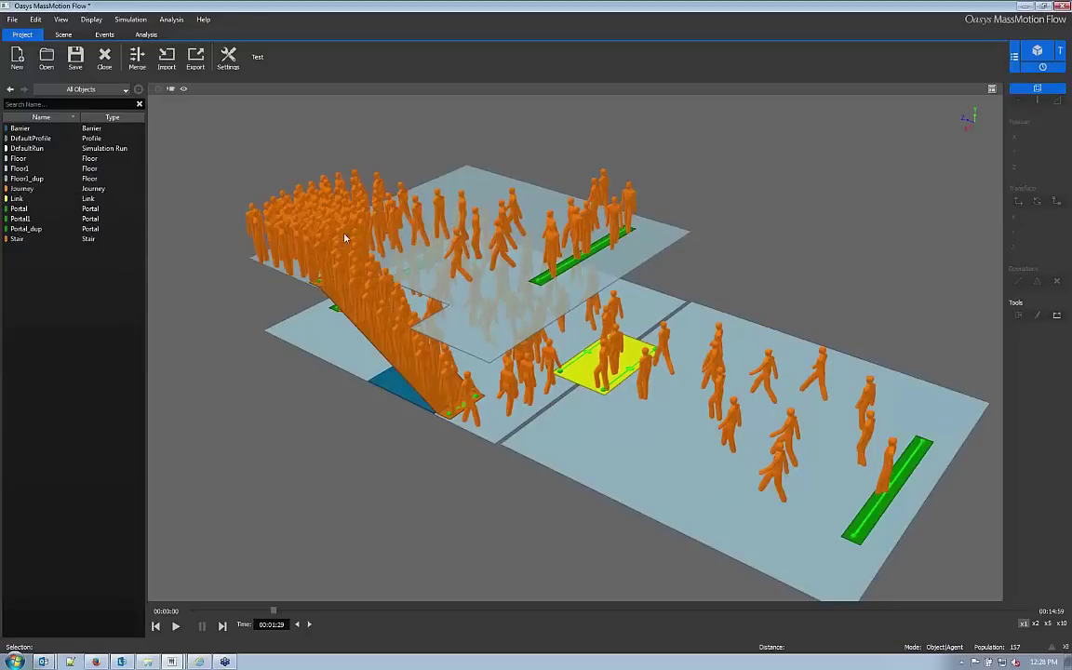
Review the Journey's 500 agents from Portal1 and Portal_dup to Portal, then close it
{"action": "left_click", "coordinate": [22, 188]}
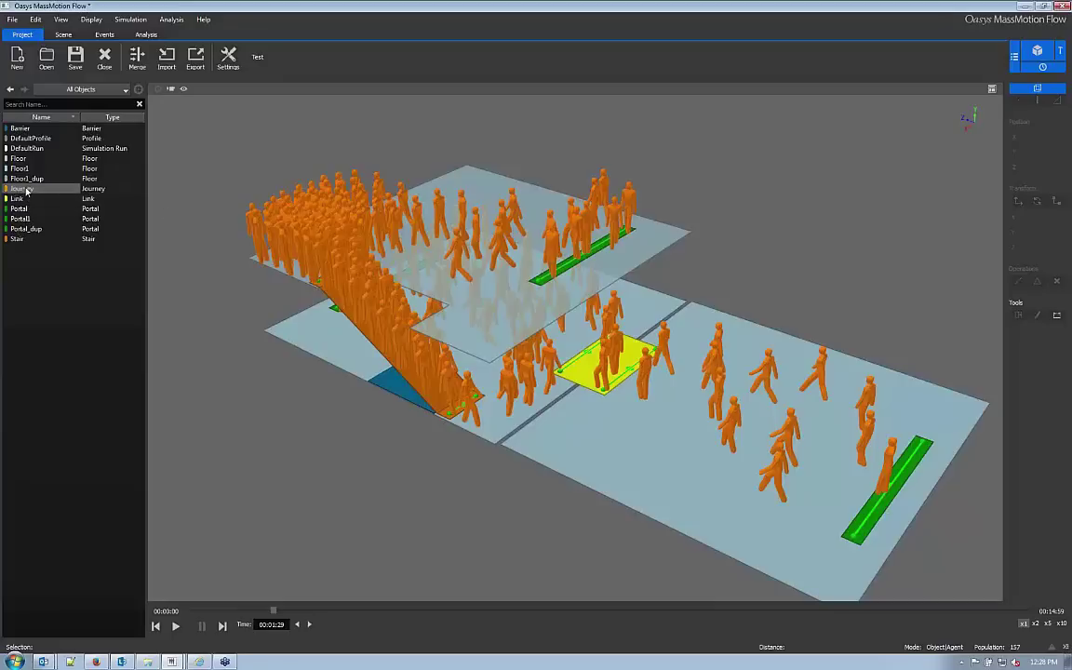
{"action": "double_click", "coordinate": [26, 190]}
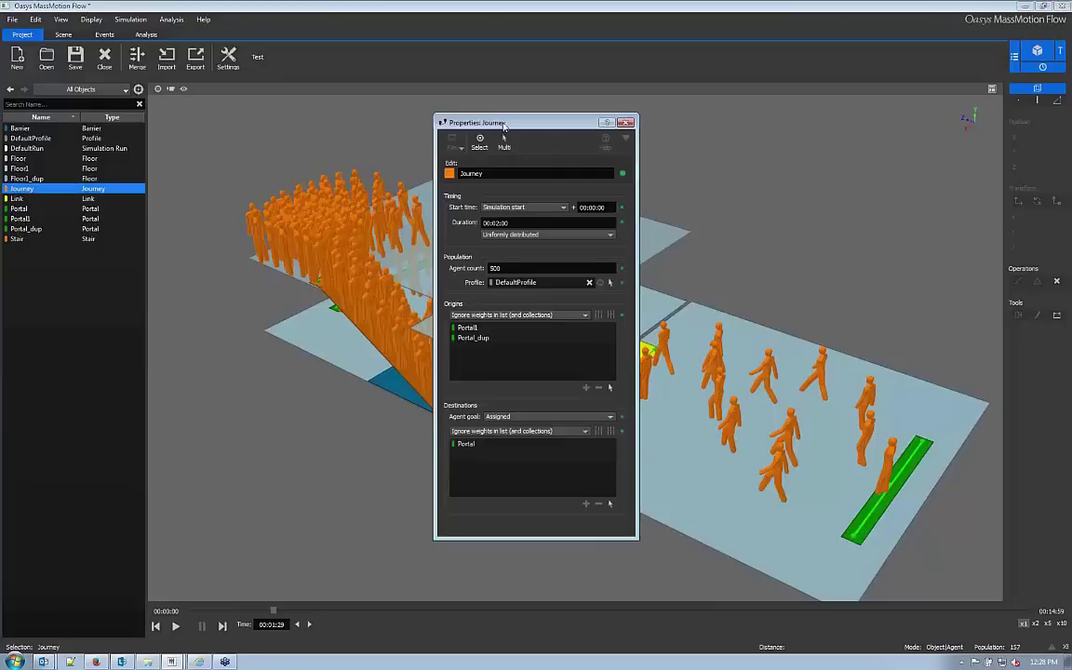
{"action": "left_click_drag", "start_coordinate": [503, 124], "coordinate": [820, 116]}
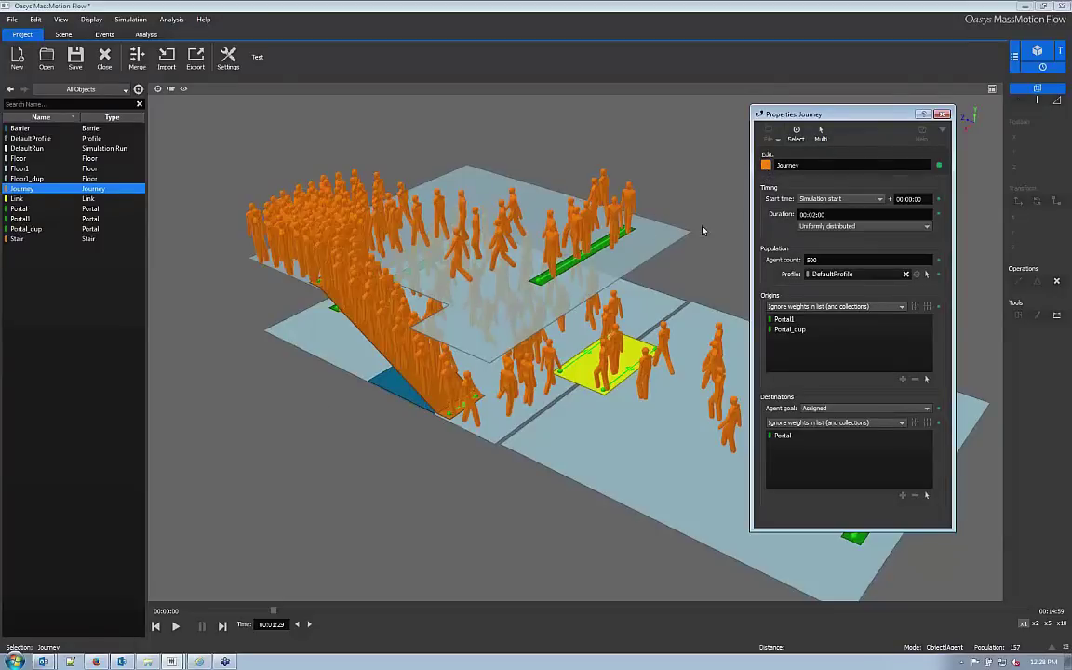
{"action": "left_click", "coordinate": [942, 113]}
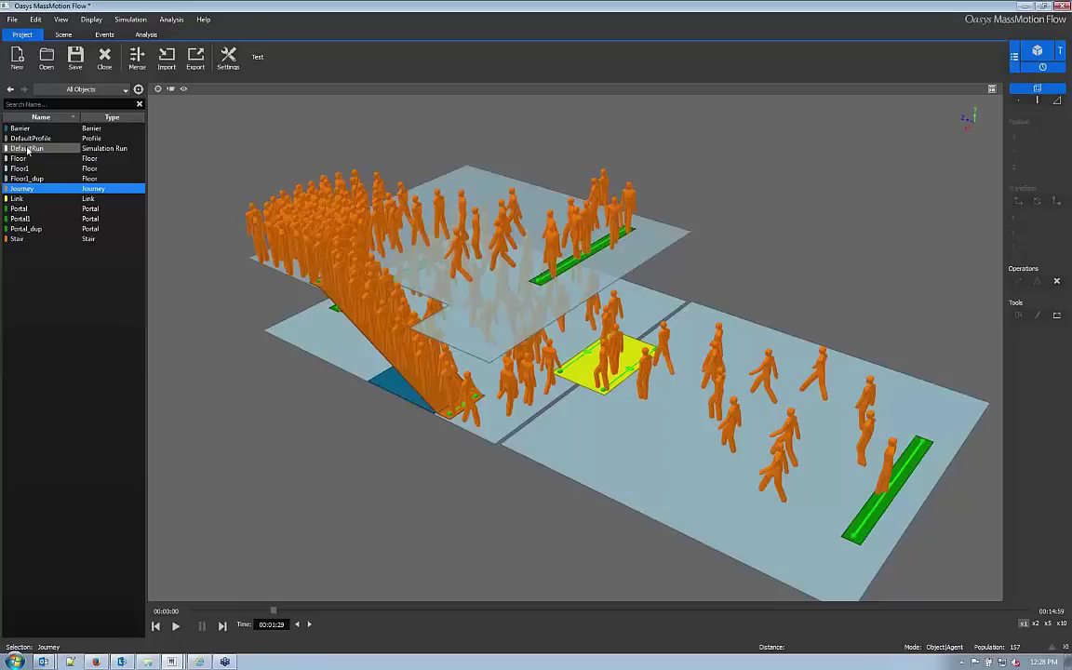
Set DefaultRun's Agent Colour to Custom so all agents appear white
{"action": "double_click", "coordinate": [27, 151]}
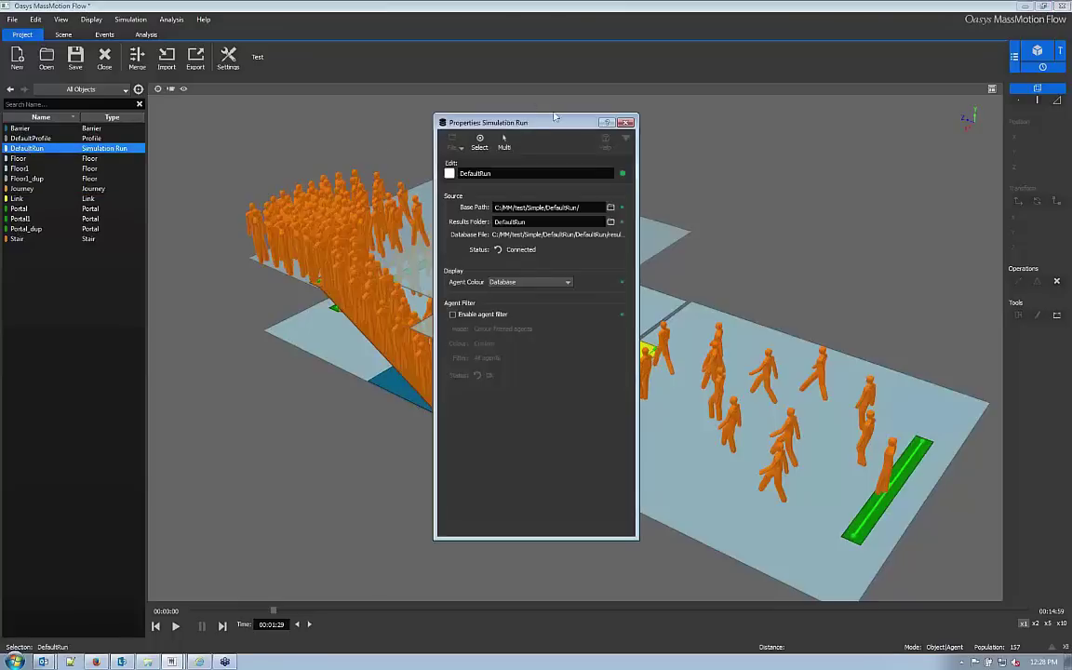
{"action": "left_click_drag", "start_coordinate": [524, 131], "coordinate": [861, 72]}
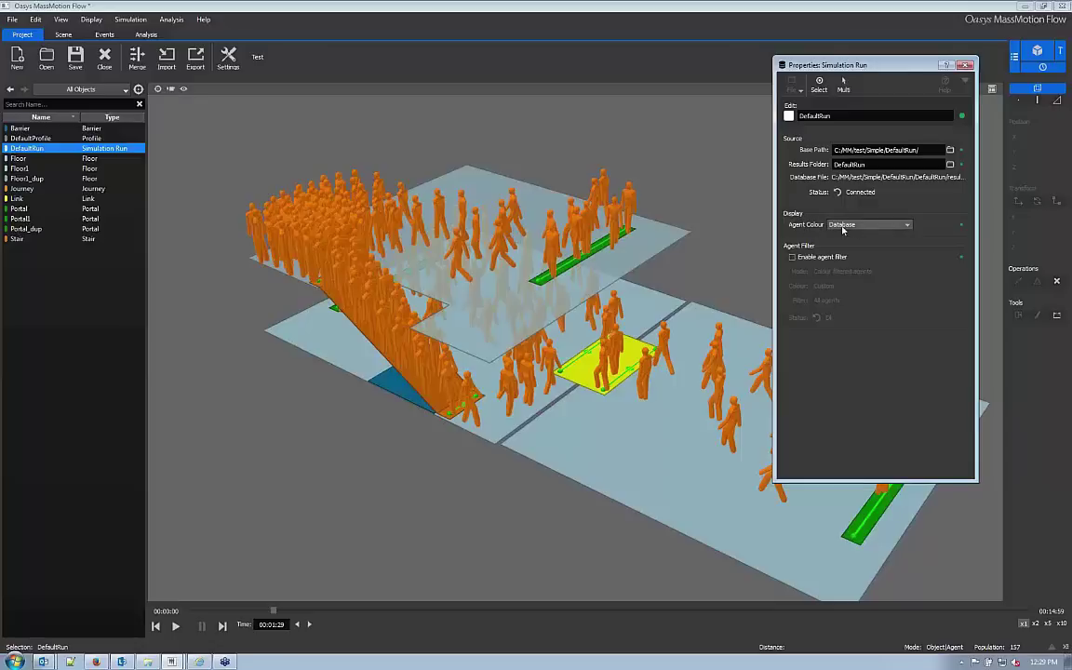
{"action": "left_click", "coordinate": [844, 226]}
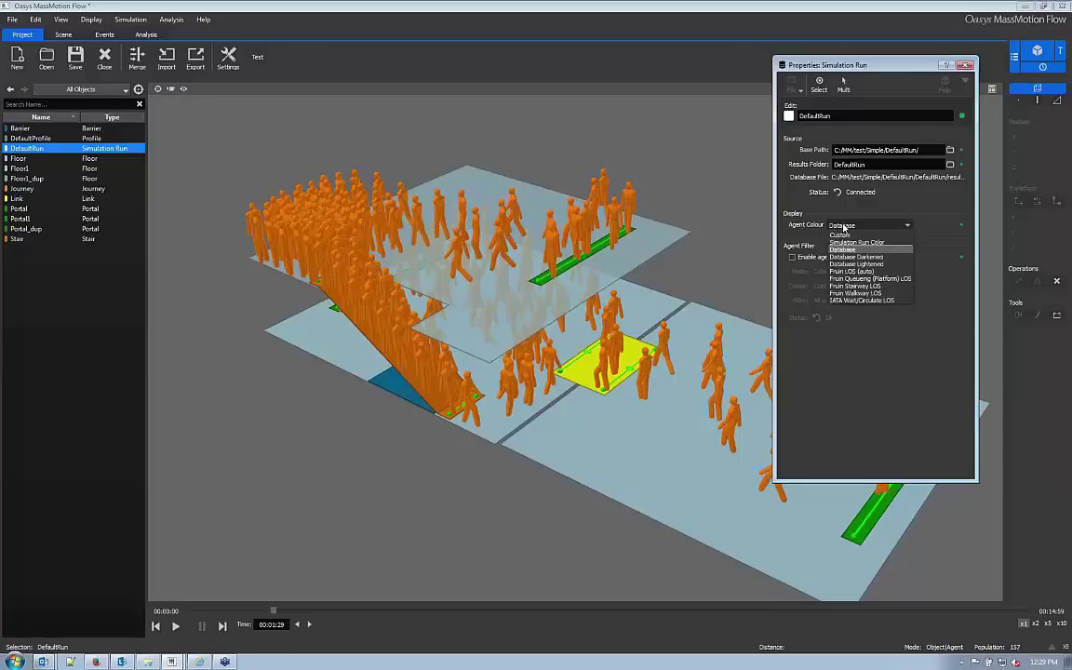
{"action": "left_click", "coordinate": [841, 234]}
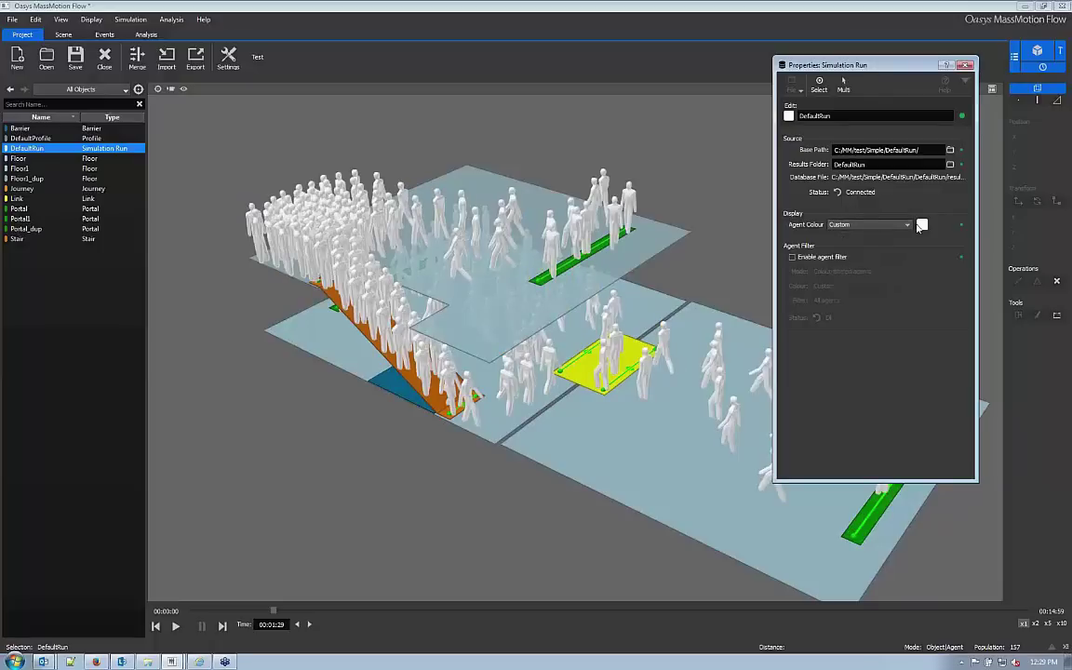
Try blue as a custom agent colour, then colour agents by Fruin LOS (auto)
{"action": "left_click", "coordinate": [921, 224]}
{"action": "left_click", "coordinate": [916, 495]}
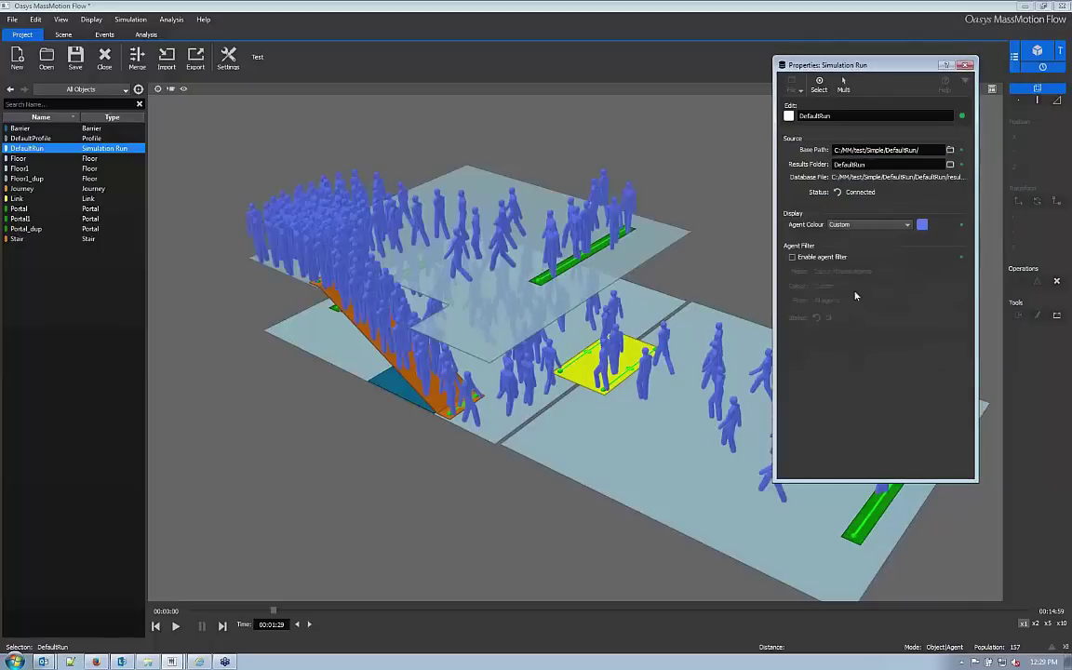
{"action": "left_click", "coordinate": [891, 225]}
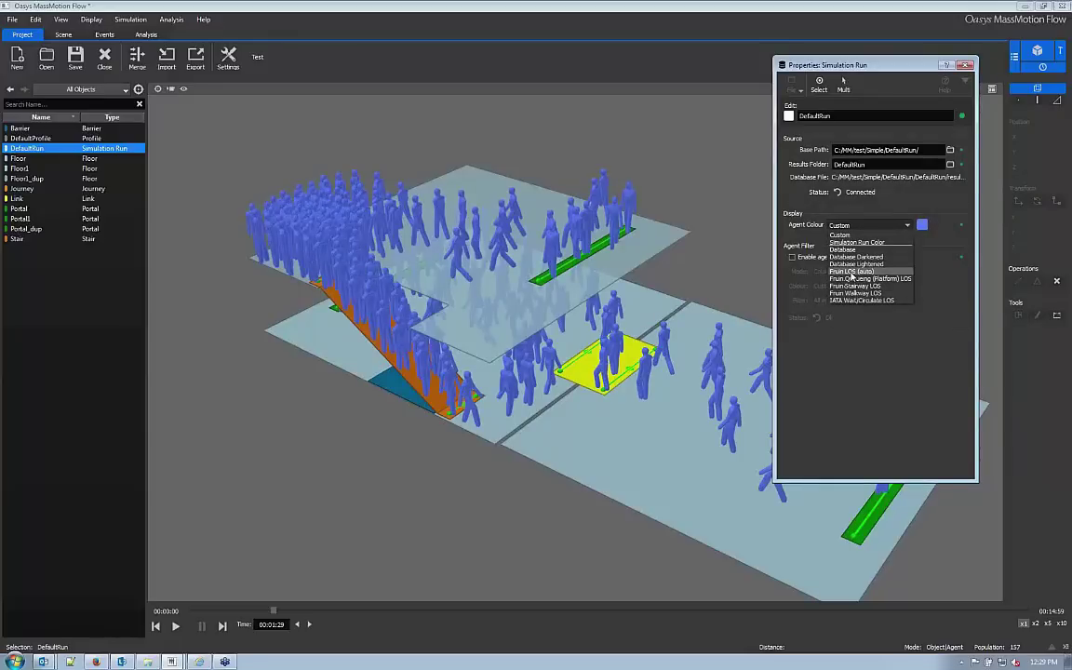
{"action": "left_click", "coordinate": [851, 271]}
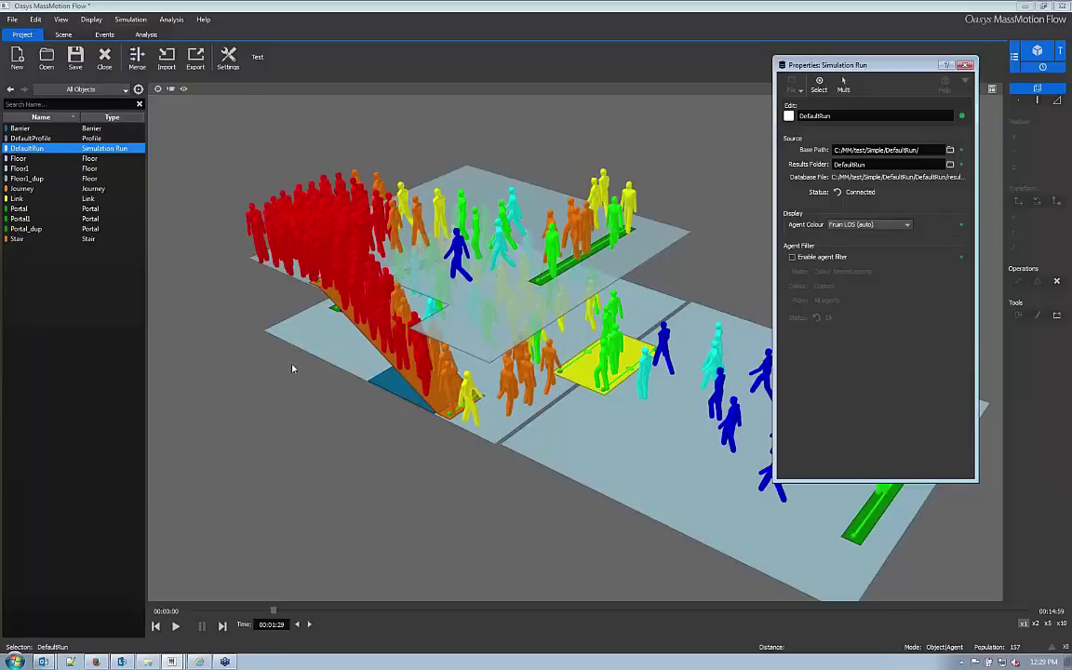
Resume playback and orbit to a steep, end-on diagonal view of the walkway
{"action": "key", "text": "space"}
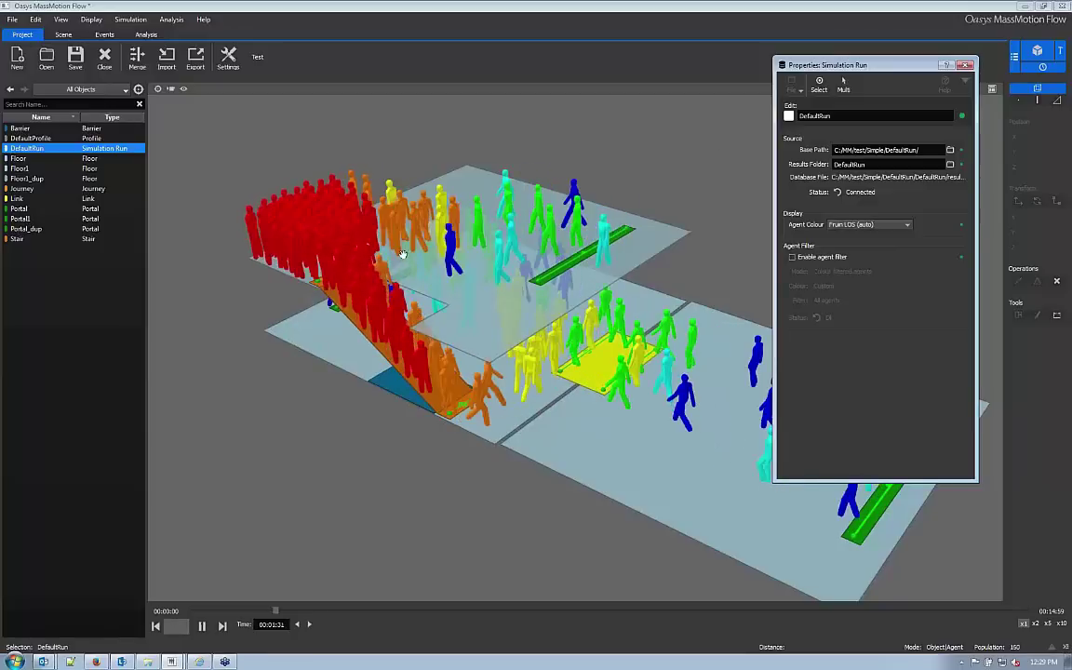
{"action": "middle_click_drag", "start_coordinate": [449, 266], "coordinate": [519, 355]}
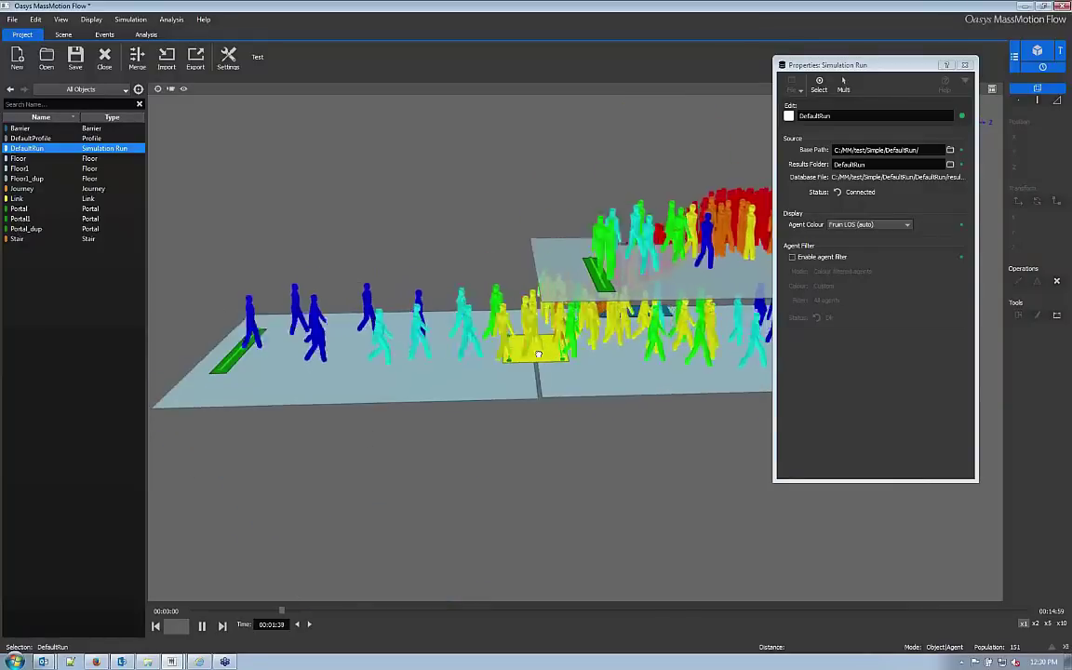
{"action": "middle_click_drag", "start_coordinate": [518, 353], "coordinate": [607, 402]}
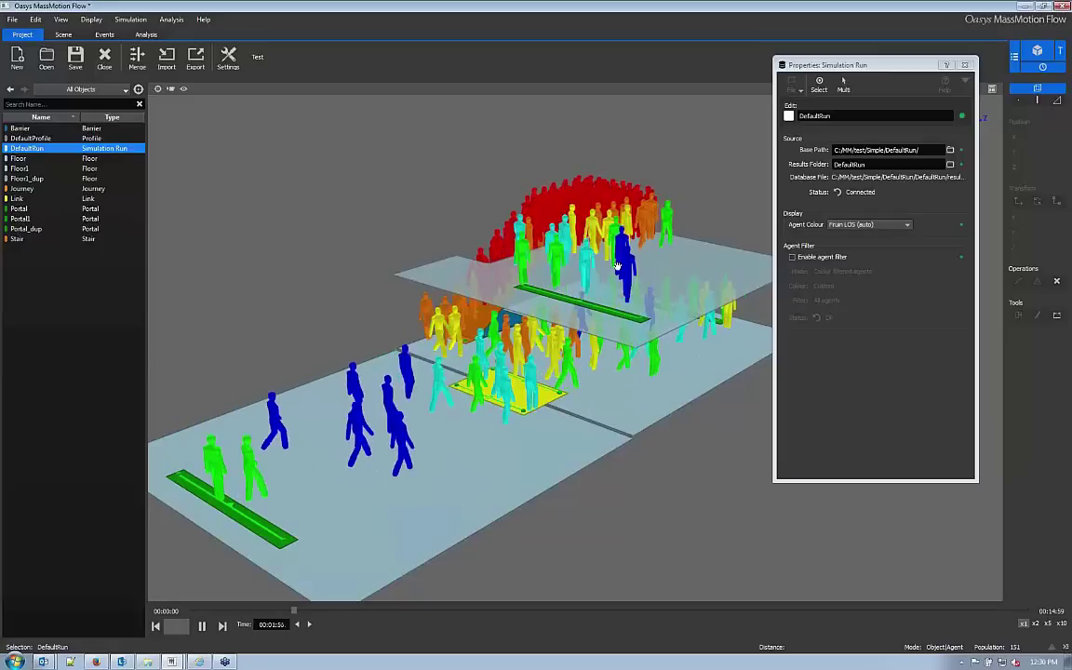
{"action": "middle_click_drag", "start_coordinate": [668, 279], "coordinate": [689, 290]}
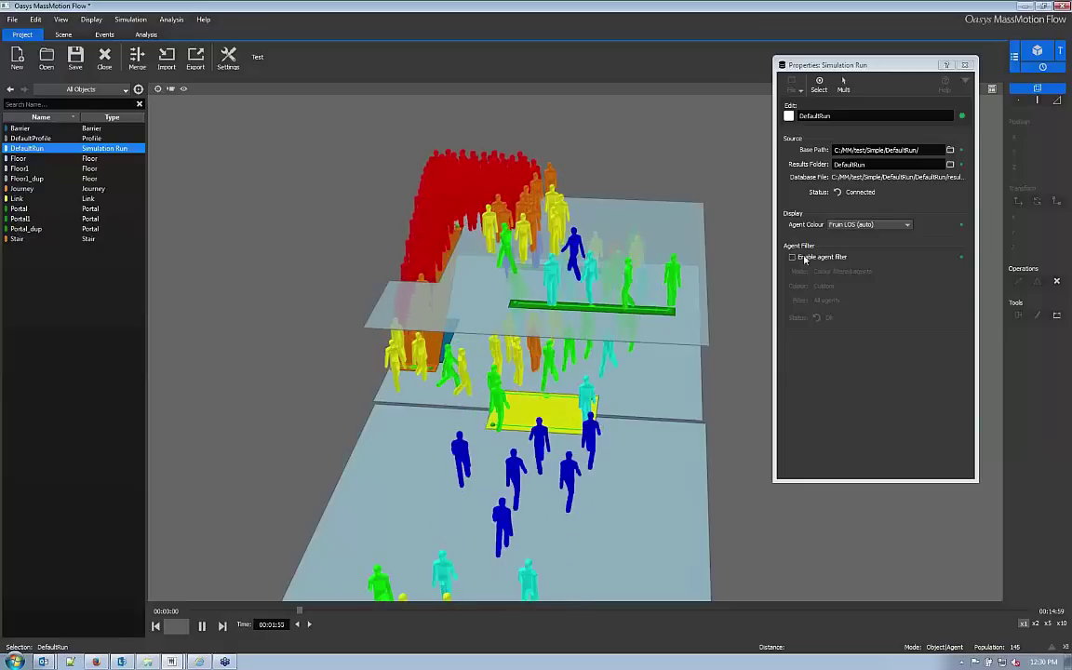
Try Fruin Queueing (Platform) and IATA Wait/Circulate LOS agent colours, then settle on Custom
{"action": "left_click", "coordinate": [849, 225]}
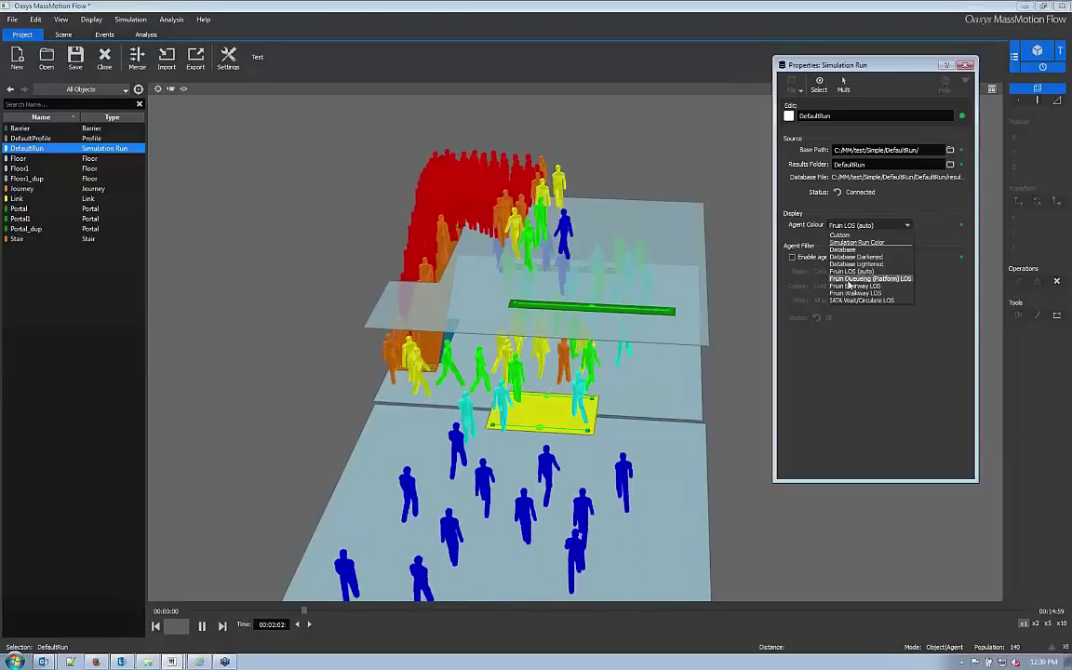
{"action": "left_click", "coordinate": [848, 279]}
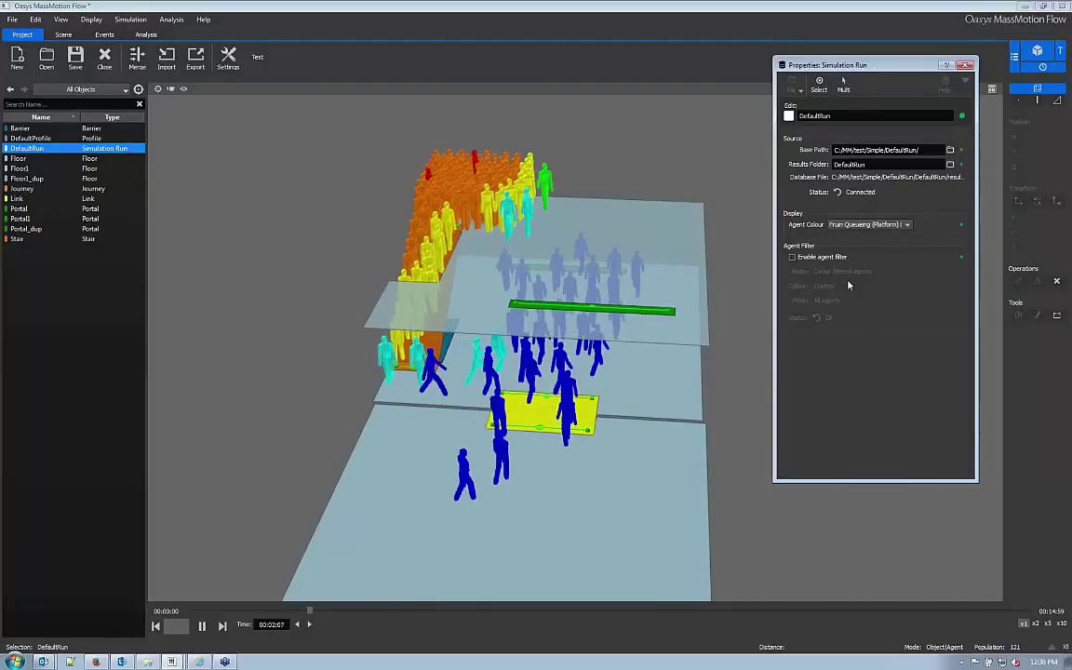
{"action": "left_click", "coordinate": [851, 226]}
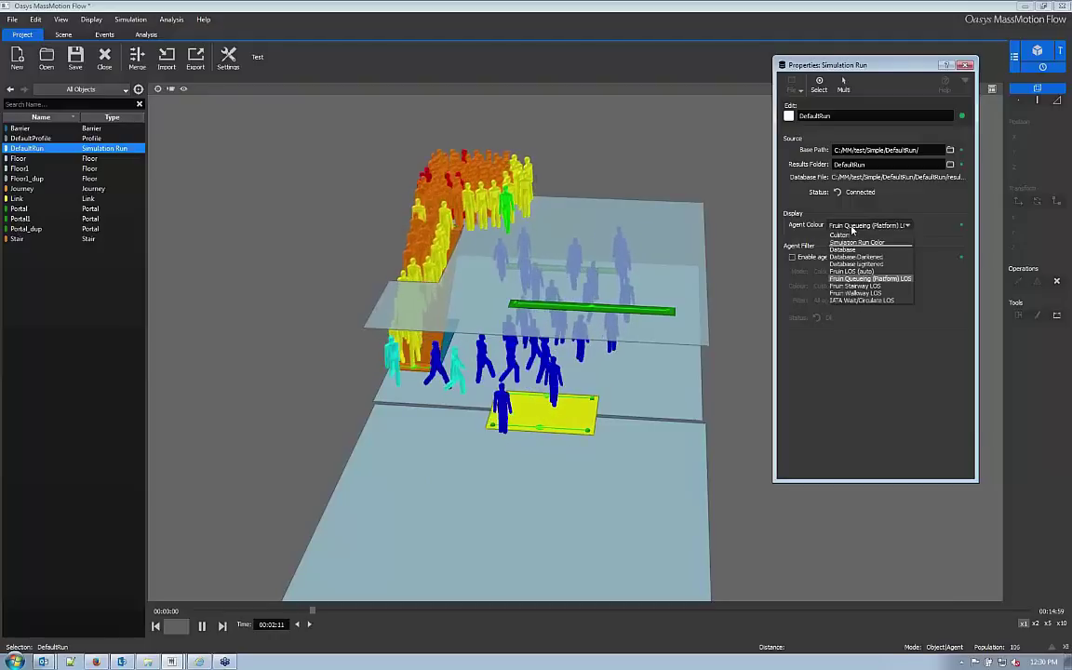
{"action": "left_click", "coordinate": [860, 300]}
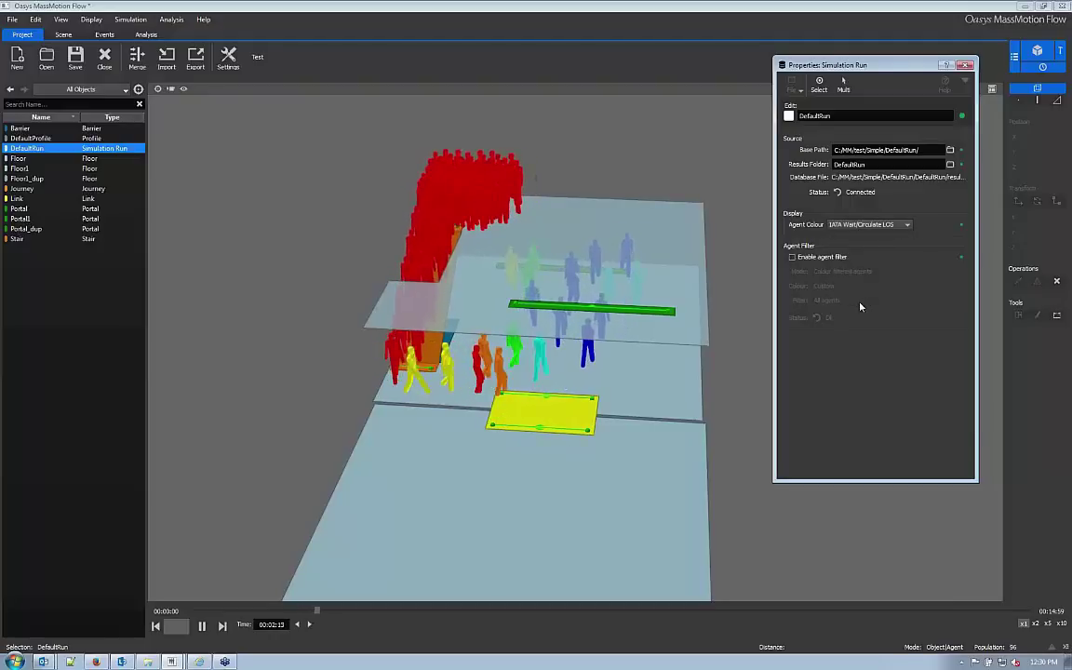
{"action": "left_click", "coordinate": [849, 225]}
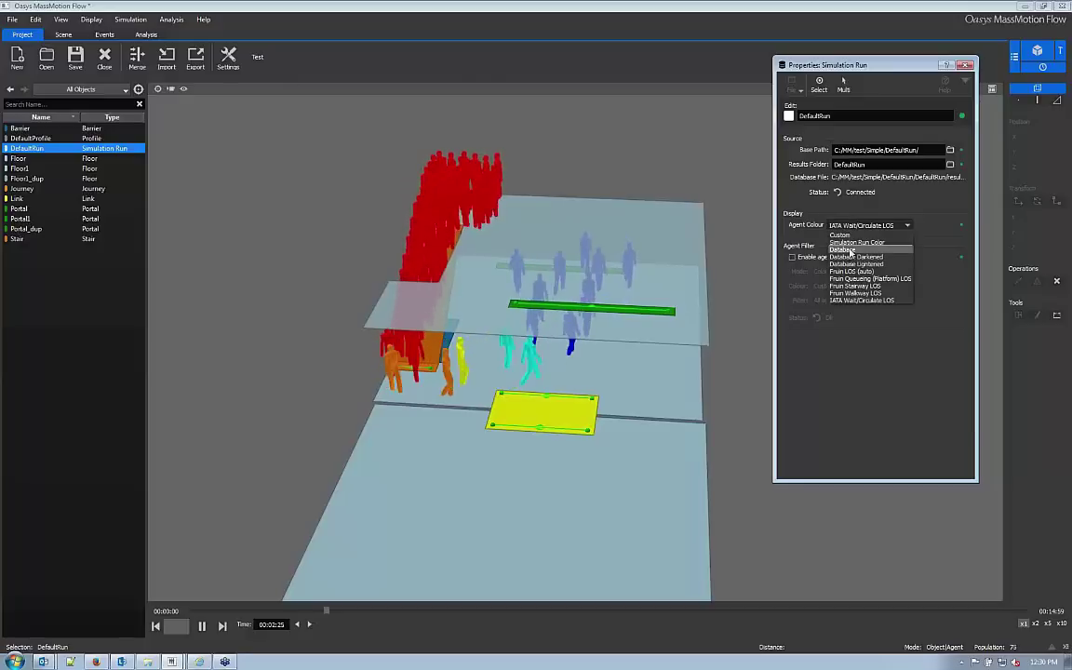
{"action": "left_click", "coordinate": [842, 236]}
Close the run properties, orbit to a low side angle, and Observe one walking agent
{"action": "left_click", "coordinate": [968, 65]}
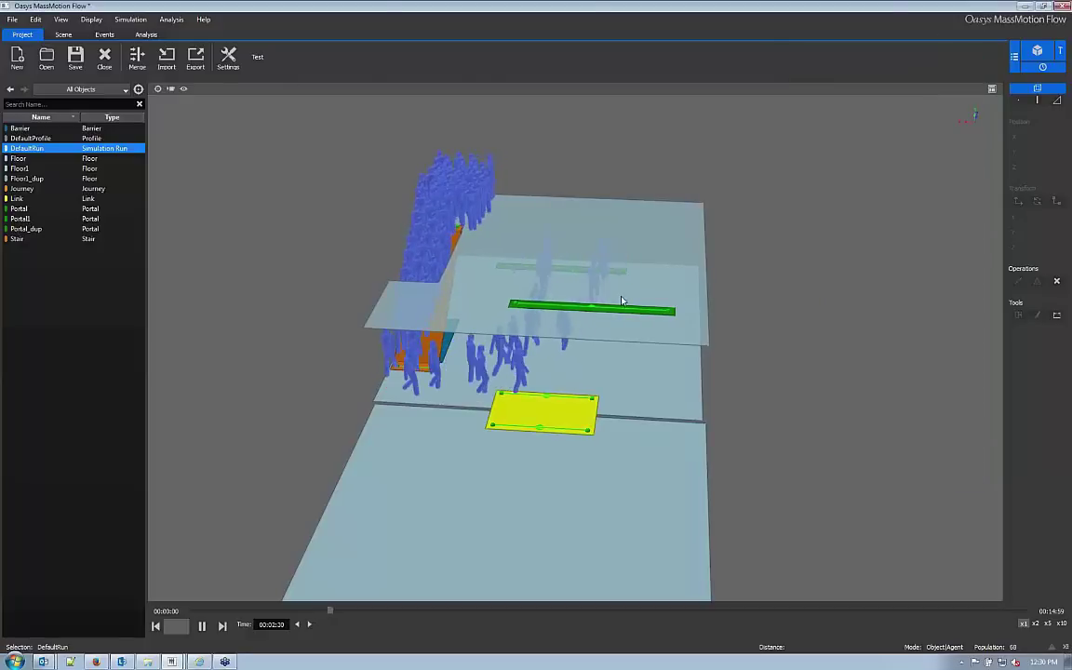
{"action": "middle_click_drag", "start_coordinate": [592, 349], "coordinate": [555, 347]}
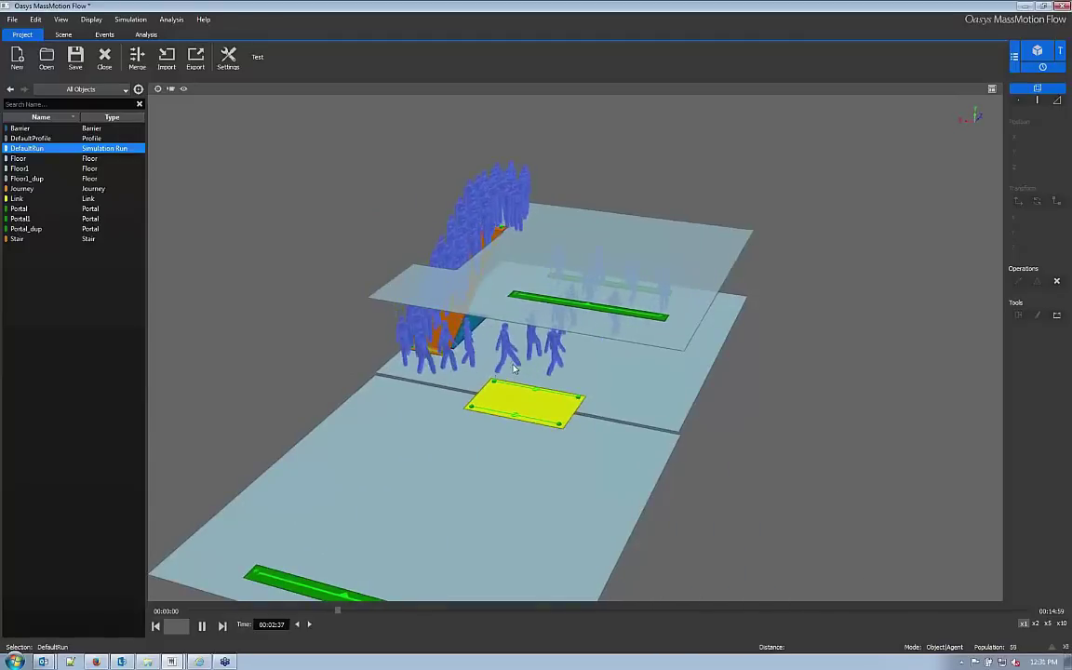
{"action": "left_click", "coordinate": [475, 230]}
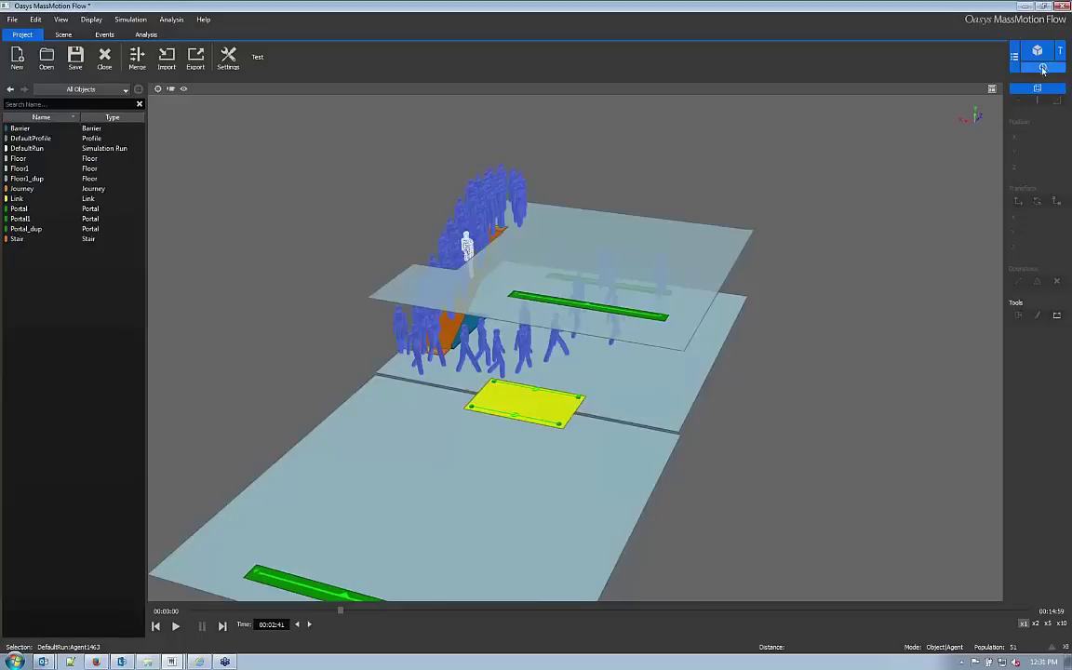
{"action": "right_click", "coordinate": [467, 249]}
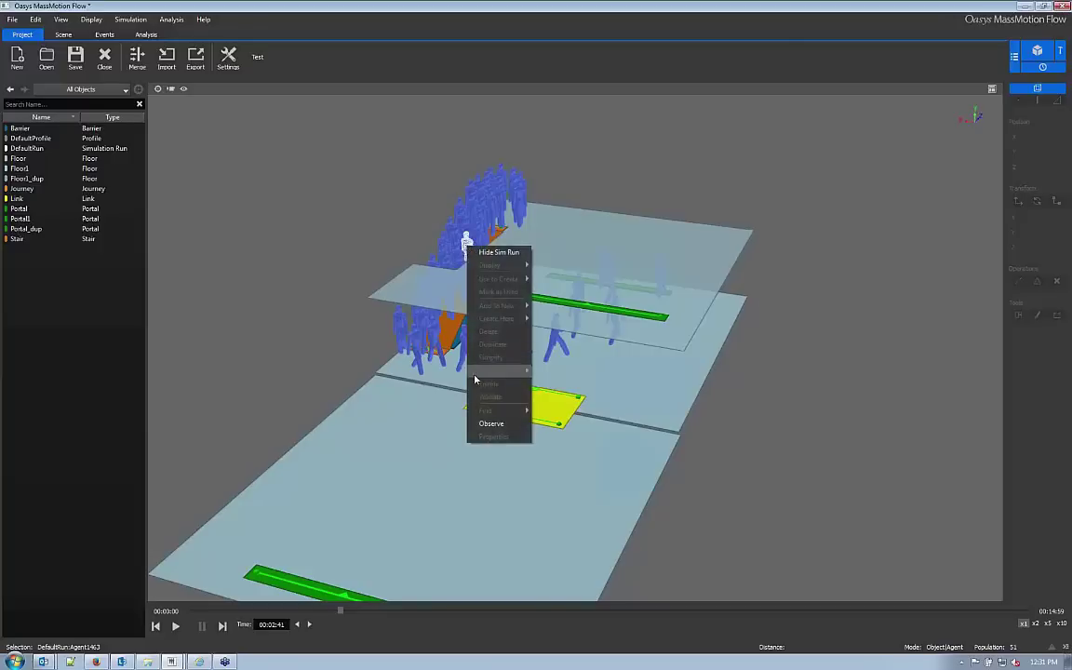
{"action": "left_click", "coordinate": [491, 424]}
With playback running, highlight the agent's route objects, then clear them and close its details
{"action": "left_click_drag", "start_coordinate": [522, 169], "coordinate": [835, 142]}
{"action": "key", "text": "space"}
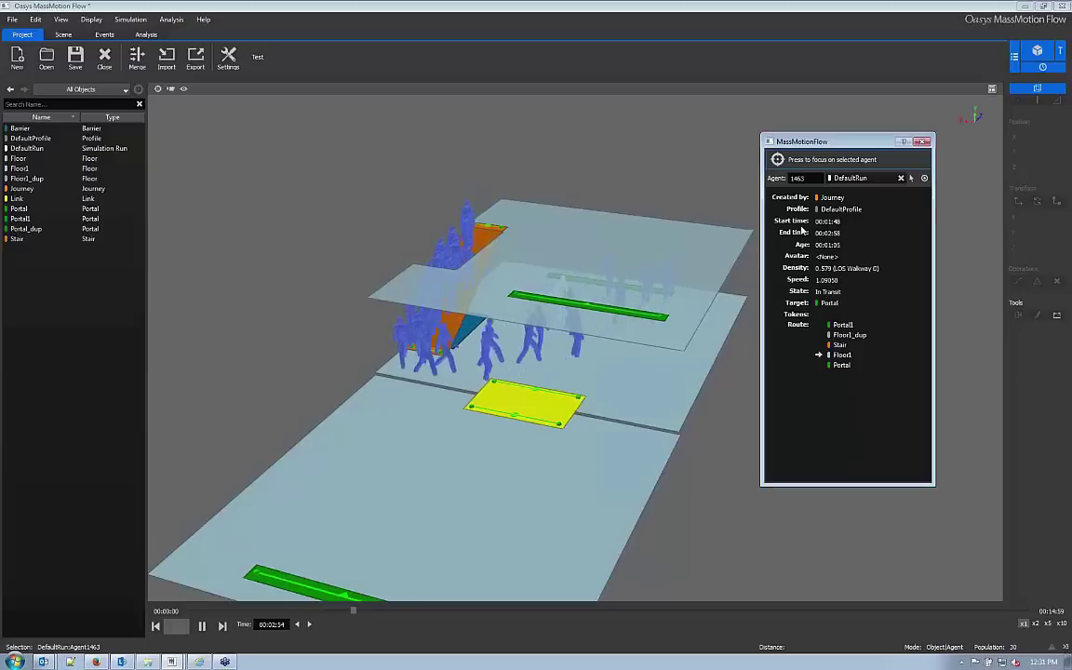
{"action": "left_click_drag", "start_coordinate": [840, 326], "coordinate": [843, 369]}
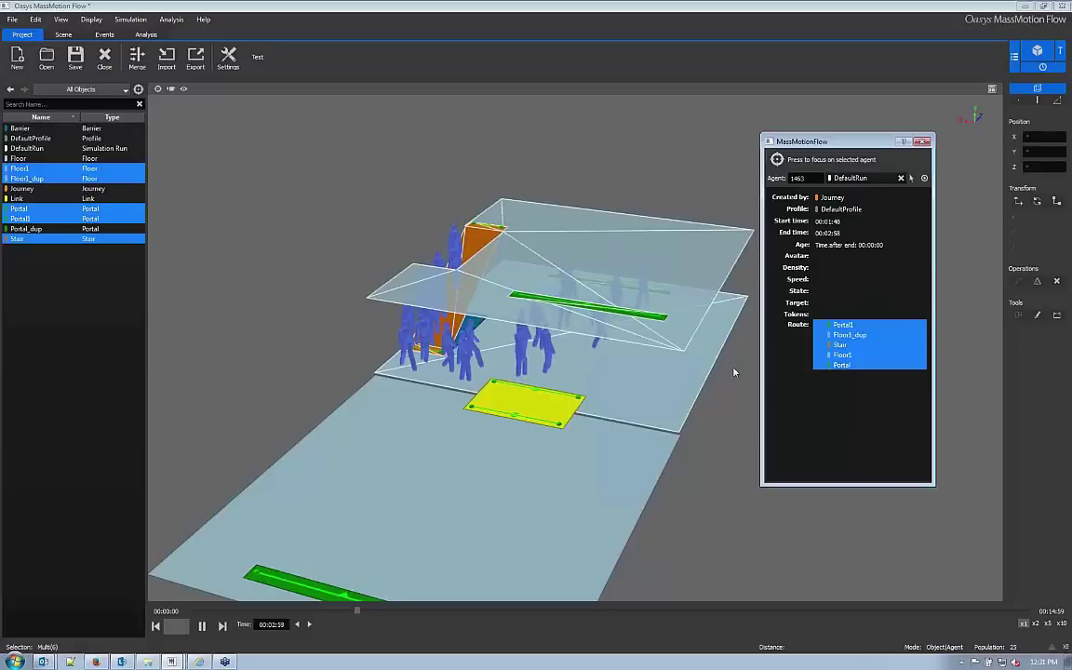
{"action": "left_click", "coordinate": [733, 372]}
{"action": "left_click", "coordinate": [921, 141]}
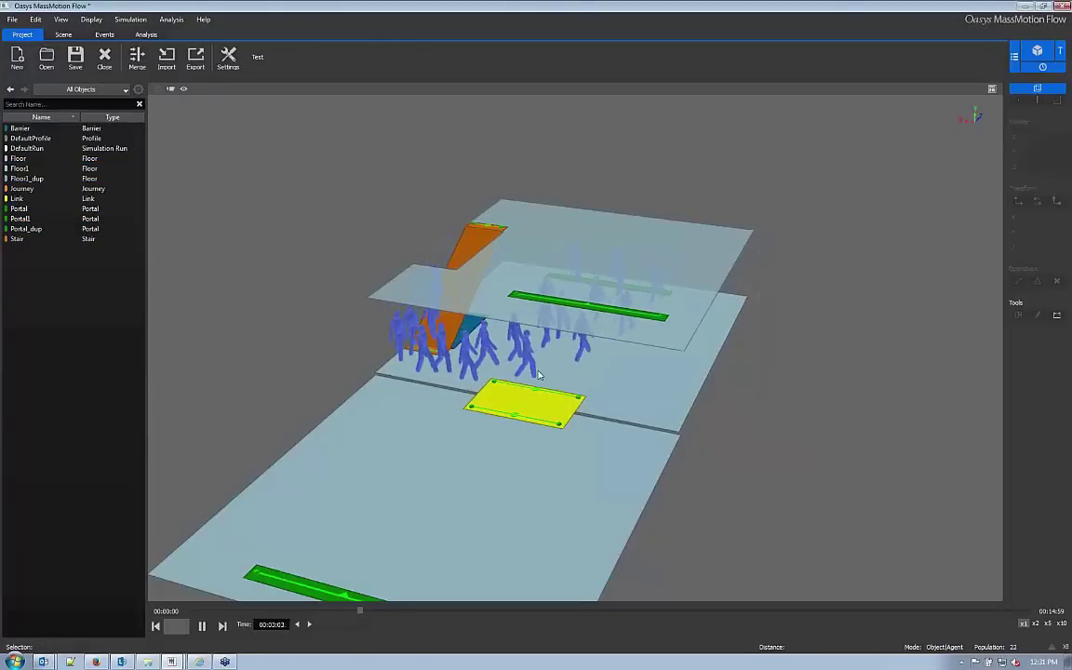
Select all model objects, including both floors, then open the Maps list under Analysis
{"action": "left_click", "coordinate": [435, 450]}
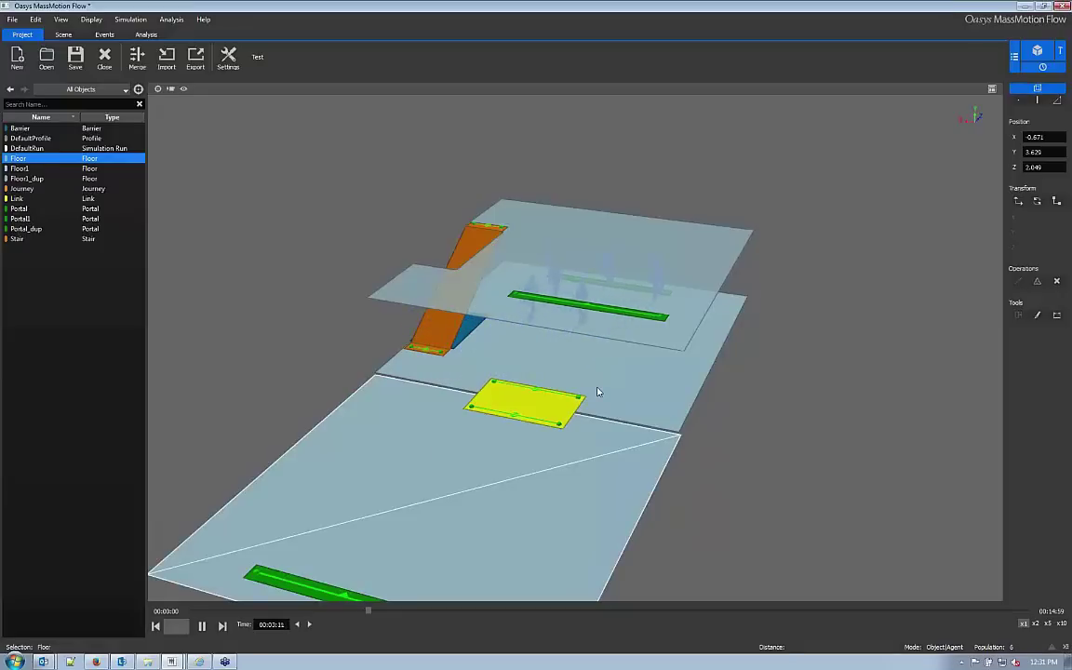
{"action": "left_click", "coordinate": [632, 270], "text": "shift"}
{"action": "left_click", "coordinate": [633, 269], "text": "shift"}
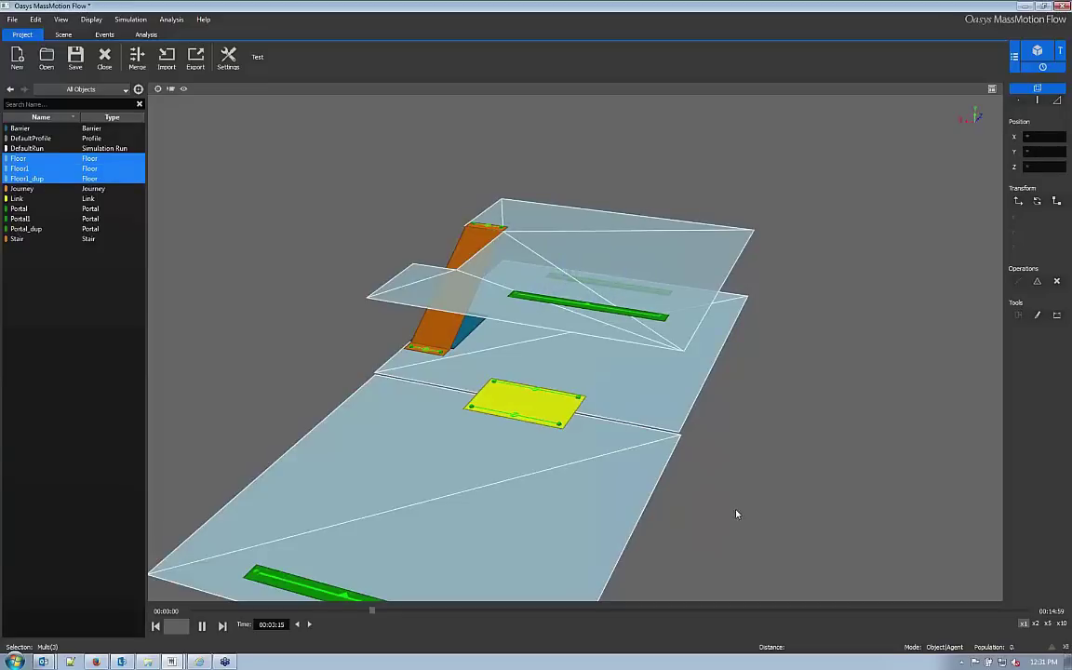
{"action": "left_click_drag", "start_coordinate": [660, 518], "coordinate": [322, 235]}
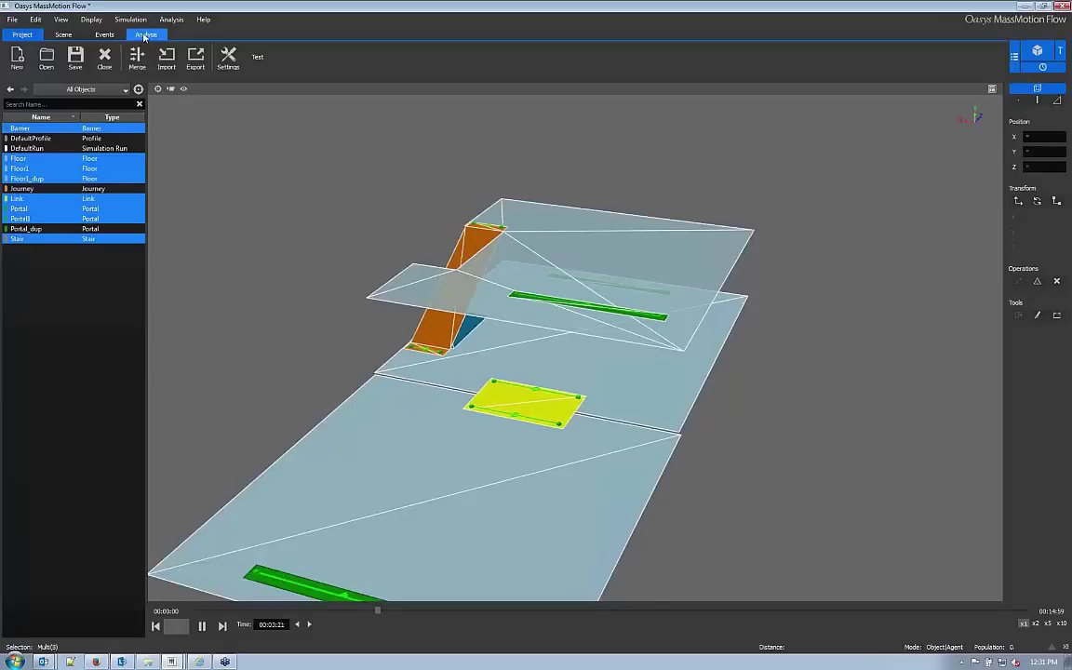
{"action": "left_click", "coordinate": [146, 35]}
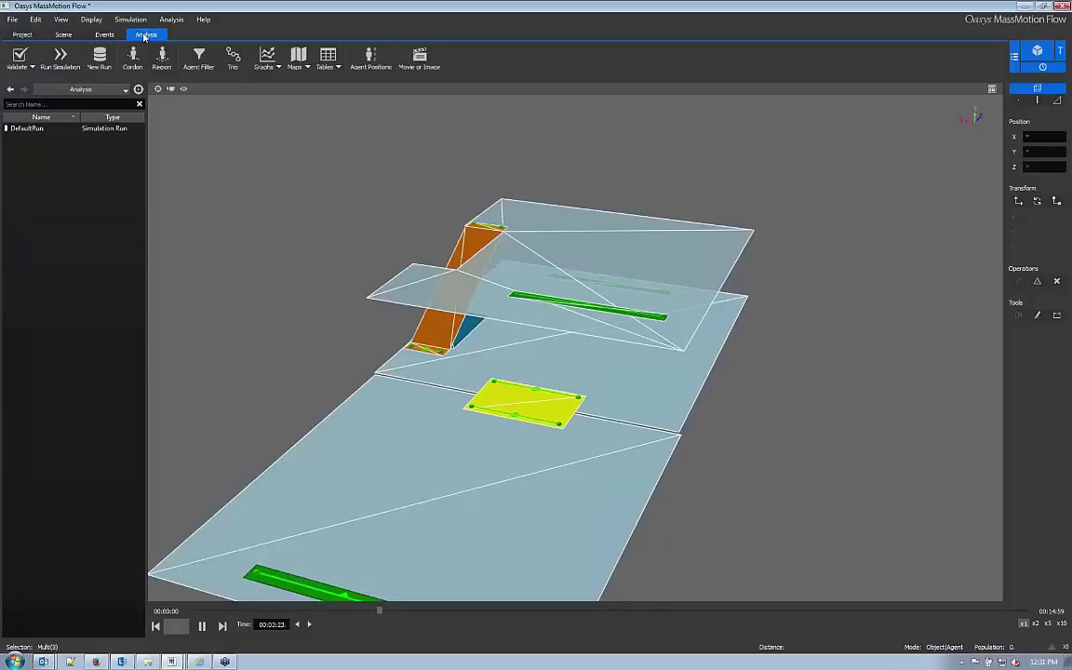
{"action": "left_click", "coordinate": [305, 68]}
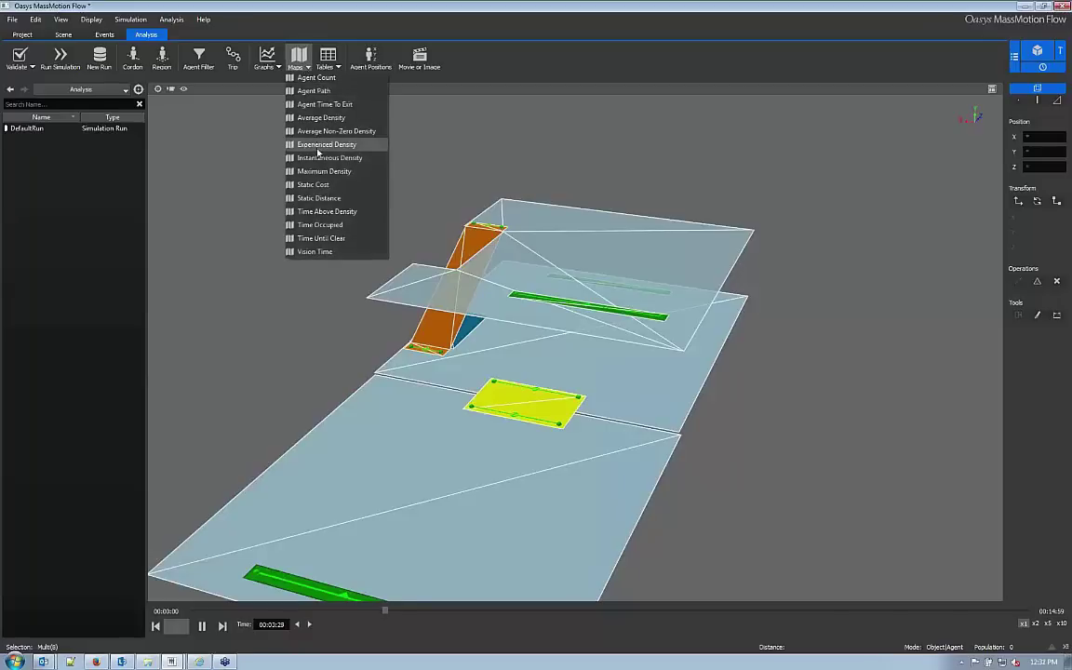
Create an Average Density map limited to a specified interval of 00:05:00
{"action": "left_click", "coordinate": [317, 119]}
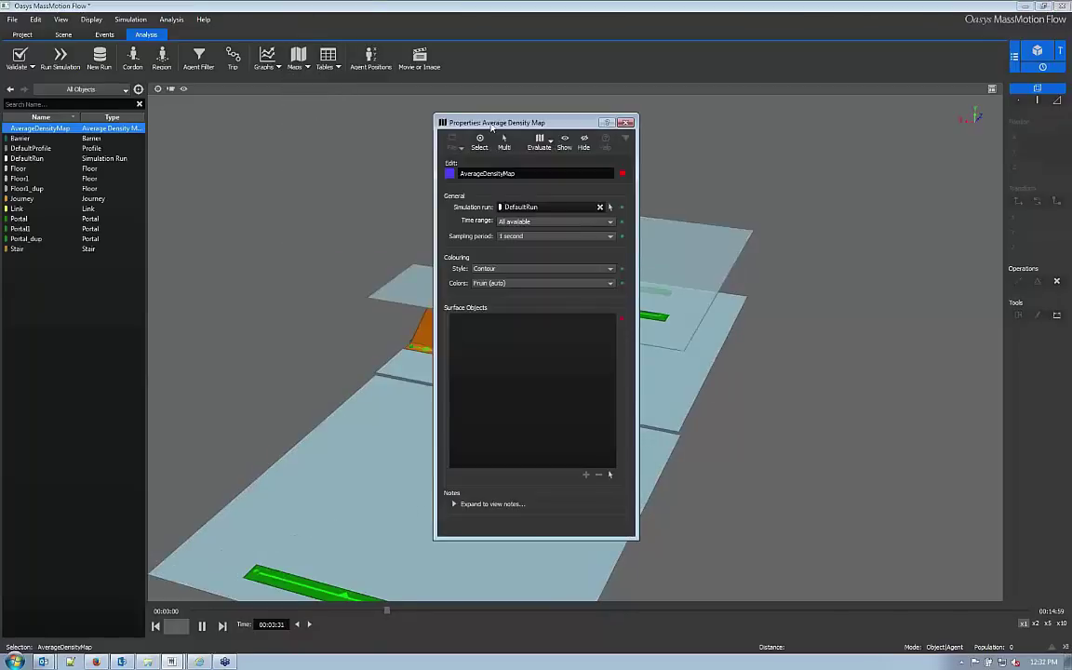
{"action": "left_click_drag", "start_coordinate": [515, 119], "coordinate": [843, 121]}
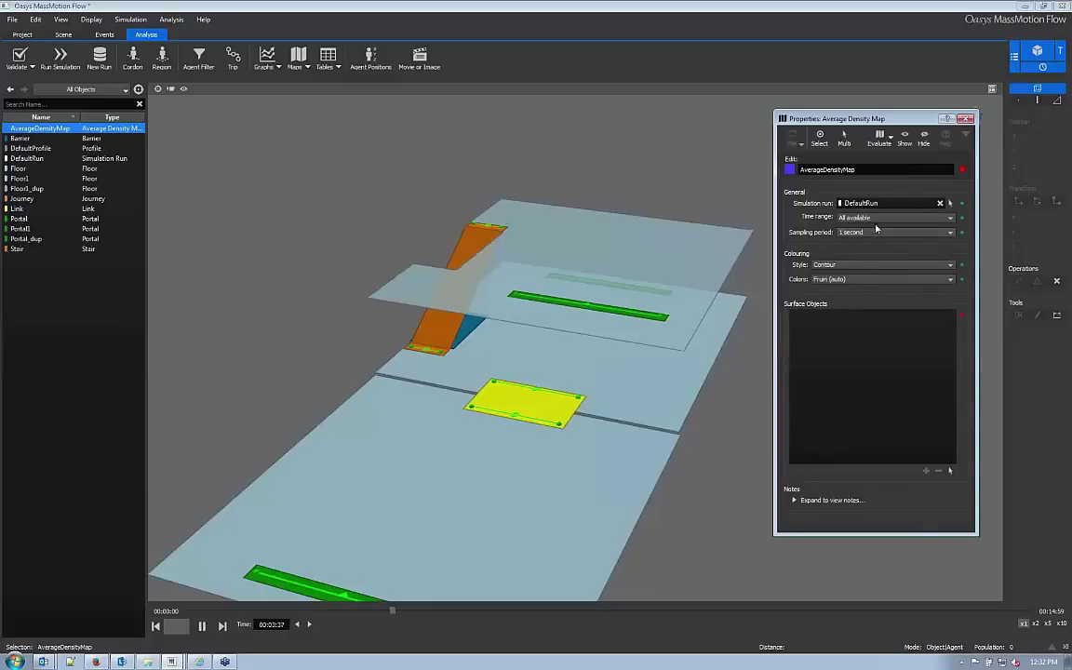
{"action": "left_click_drag", "start_coordinate": [395, 611], "coordinate": [338, 619]}
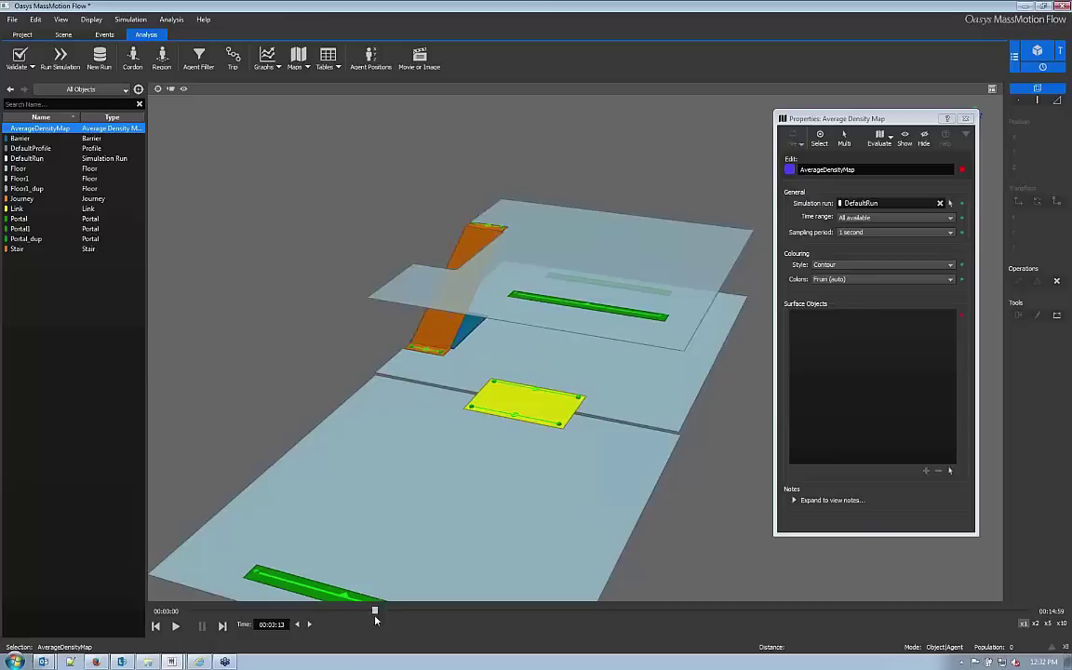
{"action": "left_click", "coordinate": [853, 219]}
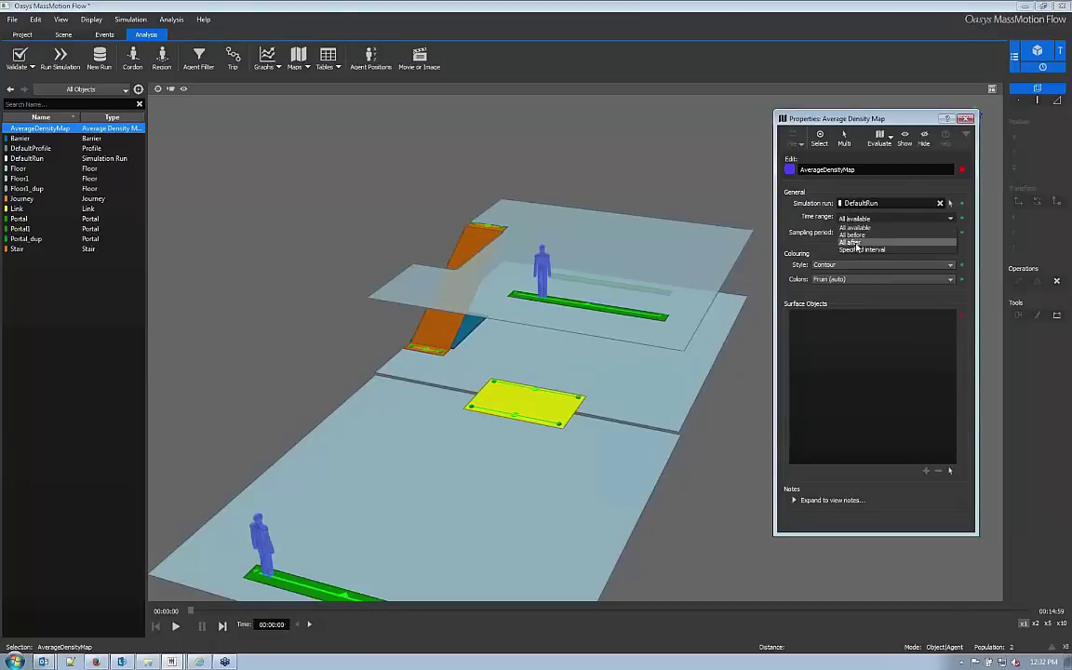
{"action": "left_click", "coordinate": [854, 249]}
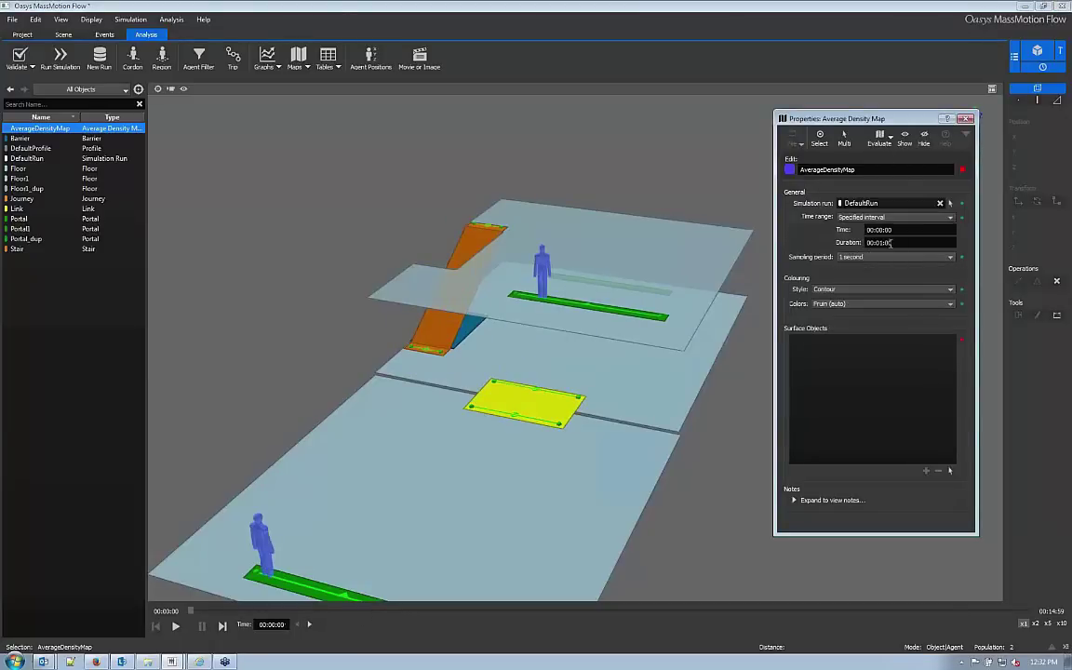
{"action": "key", "text": "Tab"}
{"action": "type", "text": "00:05:00"}
Add the floors, link and stair as map surfaces and evaluate the density map
{"action": "left_click_drag", "start_coordinate": [784, 111], "coordinate": [789, 108]}
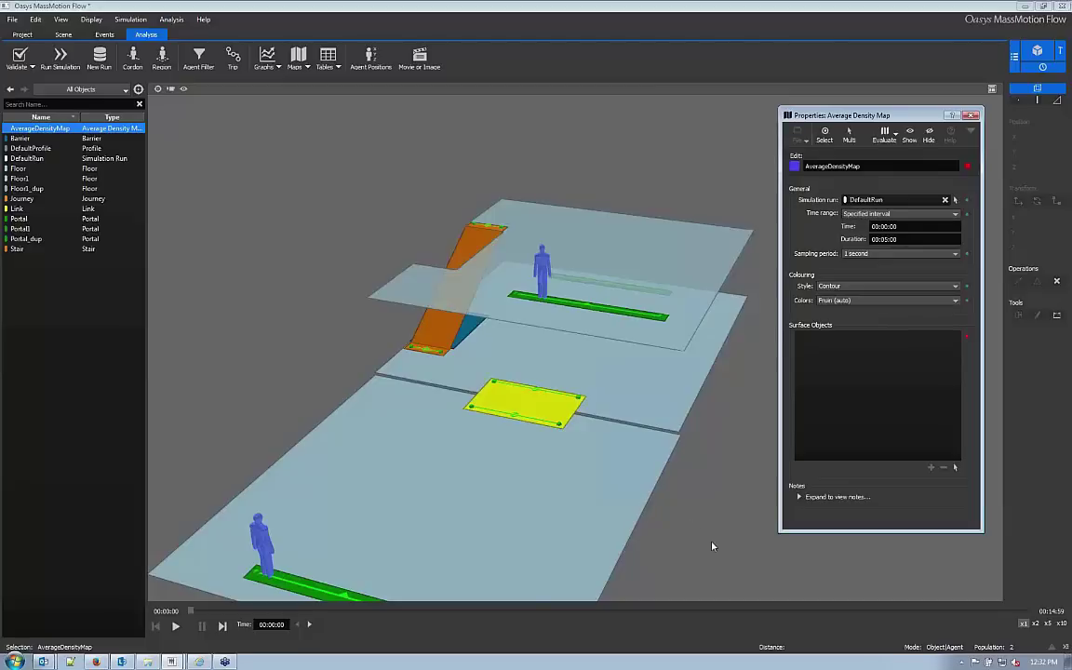
{"action": "left_click_drag", "start_coordinate": [703, 558], "coordinate": [228, 137]}
{"action": "left_click", "coordinate": [931, 468]}
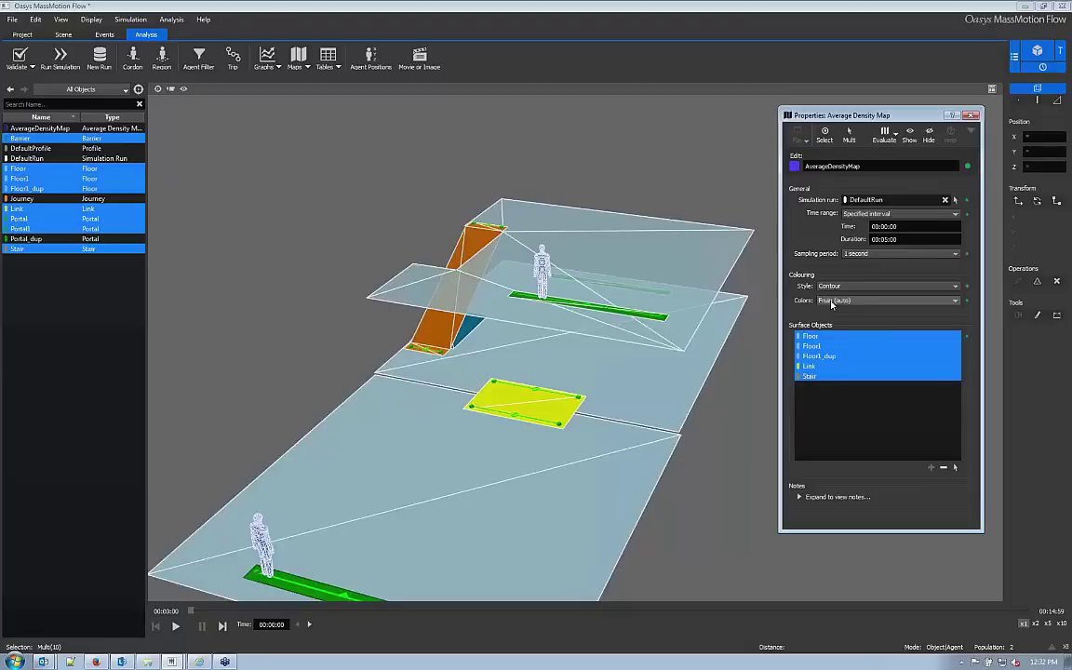
{"action": "left_click", "coordinate": [884, 135]}
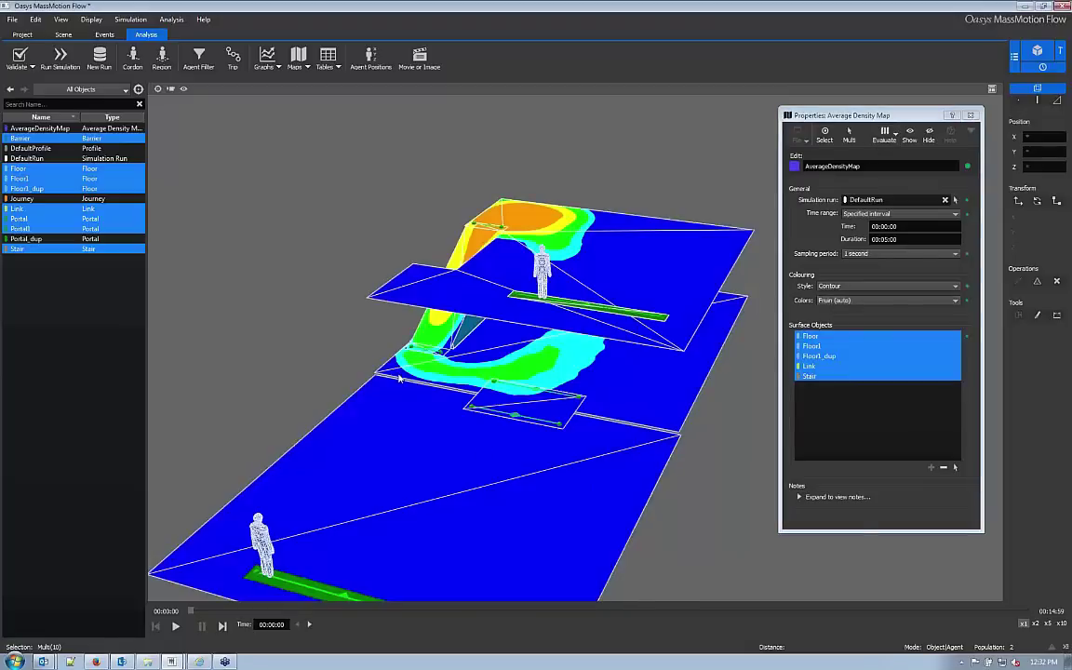
Clear the selection and compare smooth-gradient and contour-band density map colouring
{"action": "left_click", "coordinate": [322, 319]}
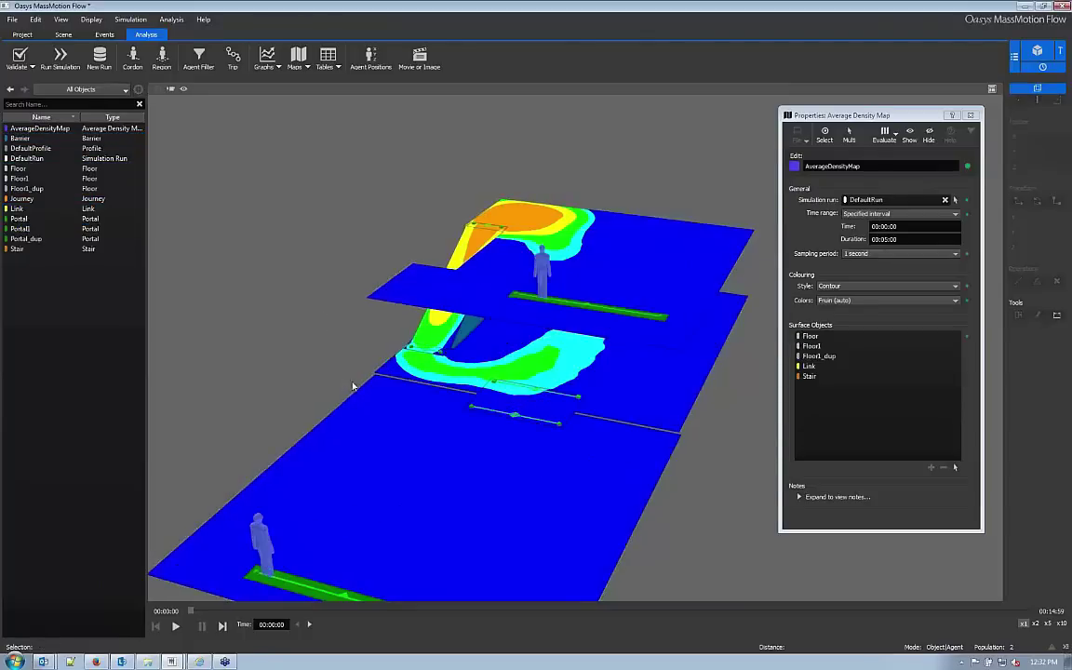
{"action": "middle_click_drag", "start_coordinate": [402, 397], "coordinate": [595, 448]}
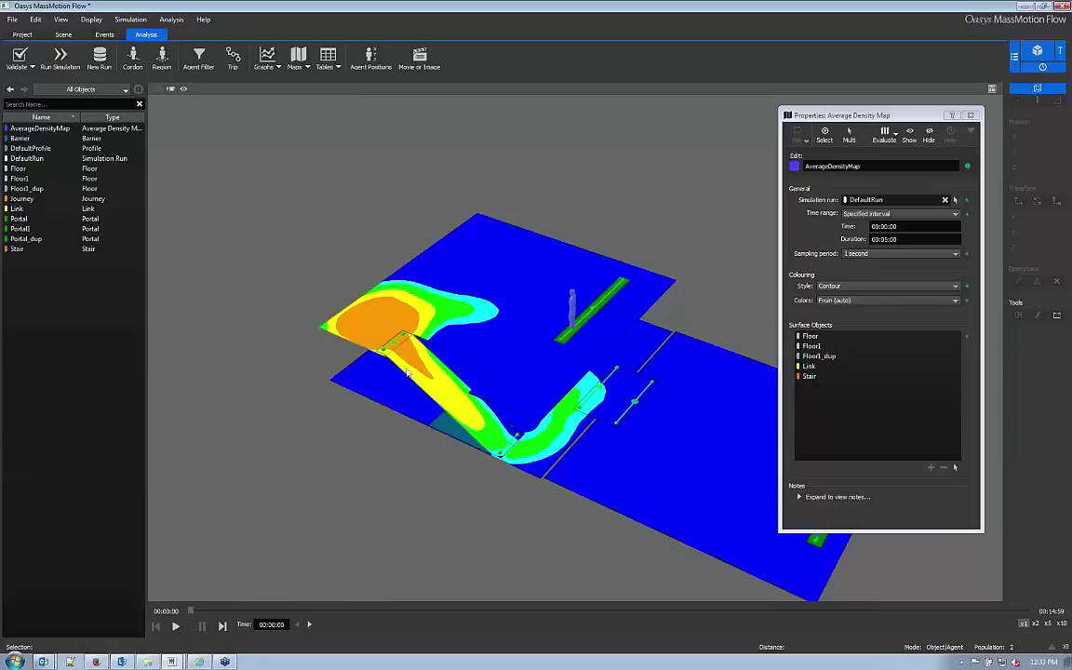
{"action": "left_click", "coordinate": [855, 285]}
{"action": "left_click", "coordinate": [843, 305]}
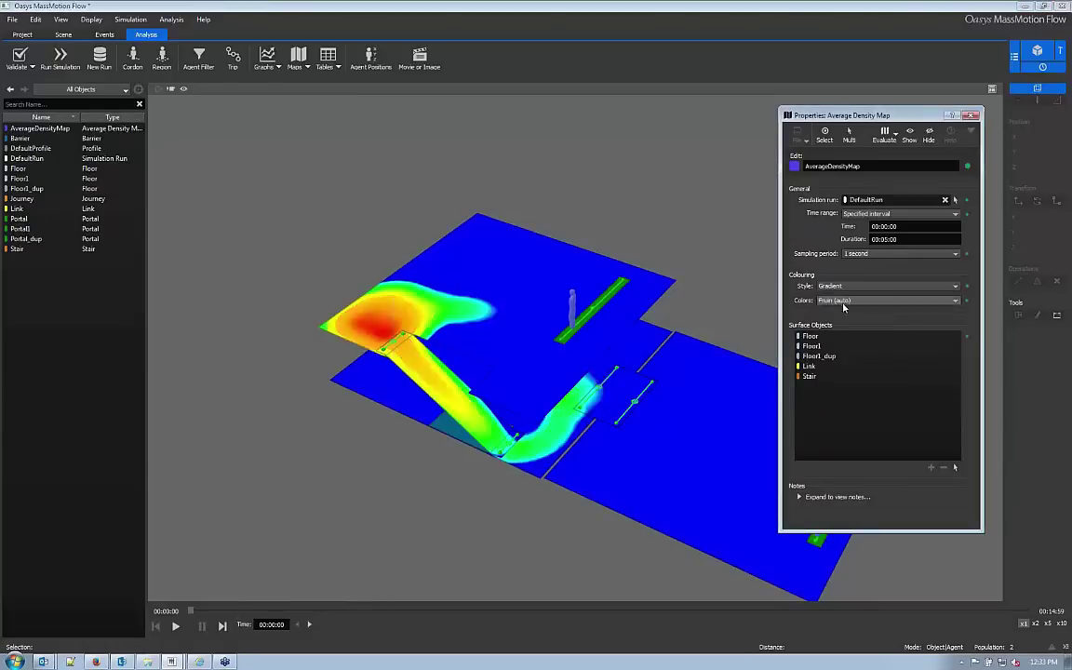
{"action": "left_click", "coordinate": [840, 288]}
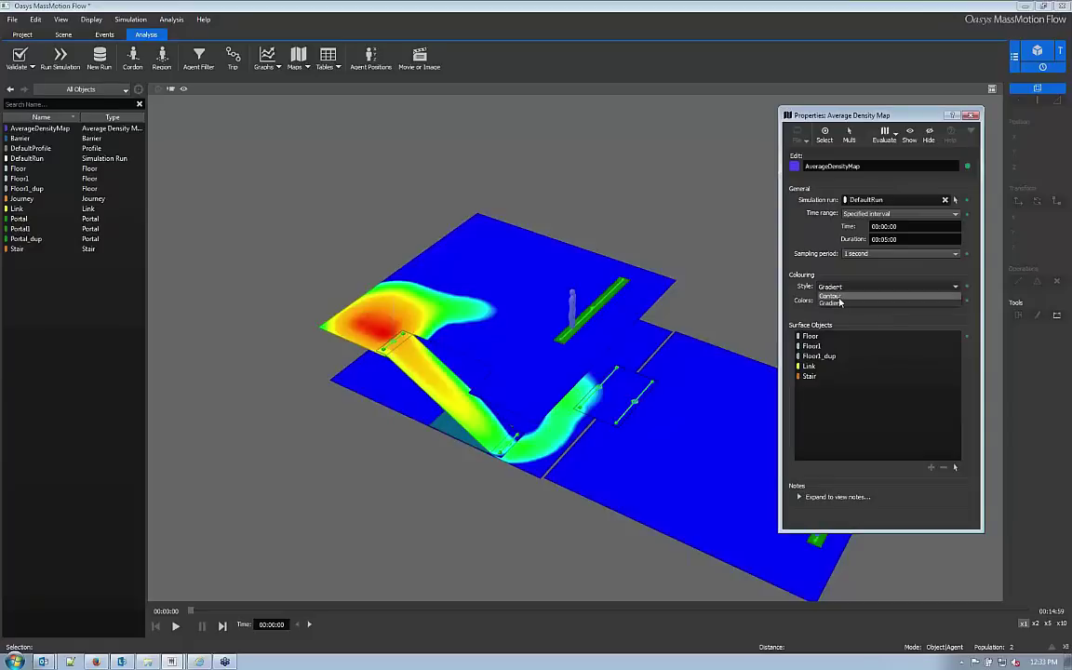
{"action": "left_click", "coordinate": [838, 294]}
{"action": "middle_click_drag", "start_coordinate": [443, 381], "coordinate": [635, 436]}
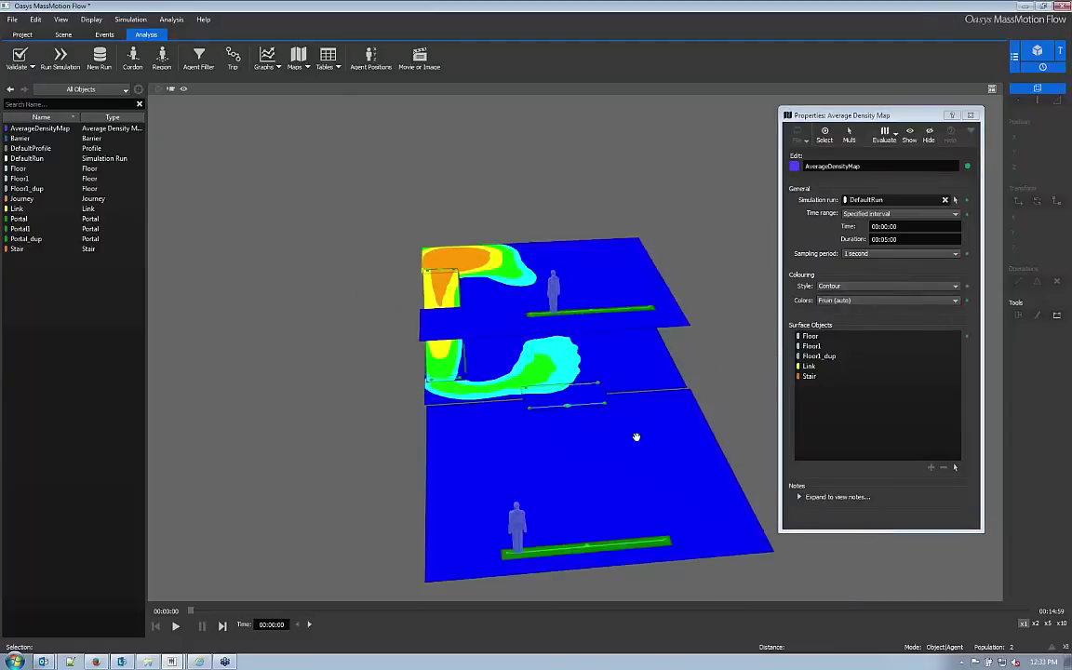
Try the IATA Wait/Circulate colour scale, switch to a Custom scale, and close the map properties
{"action": "left_click", "coordinate": [875, 302]}
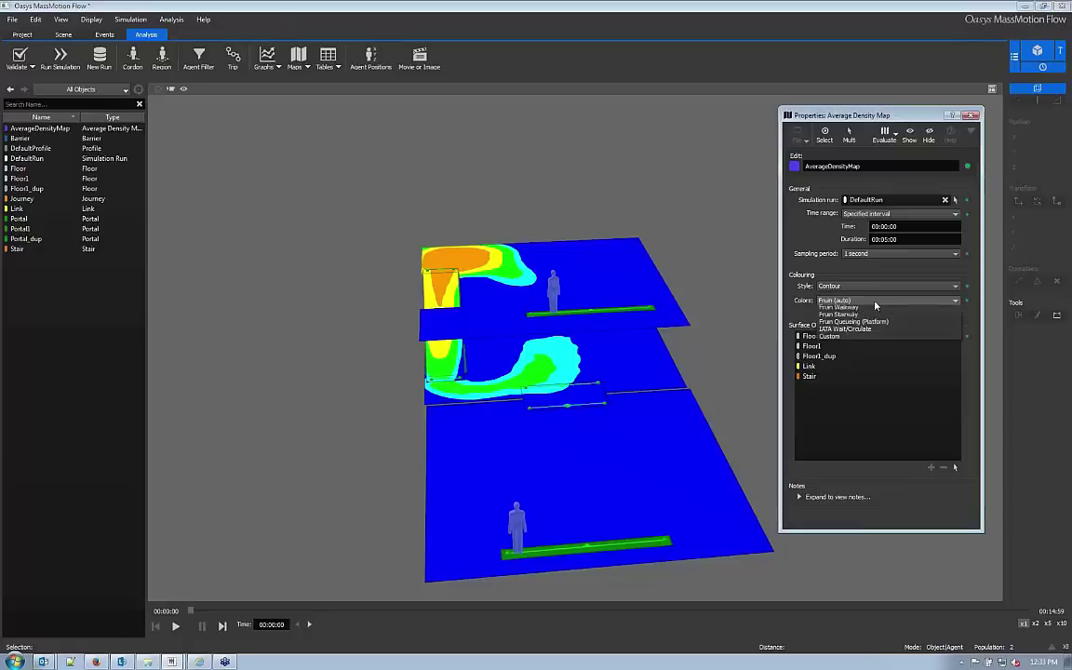
{"action": "left_click", "coordinate": [845, 339]}
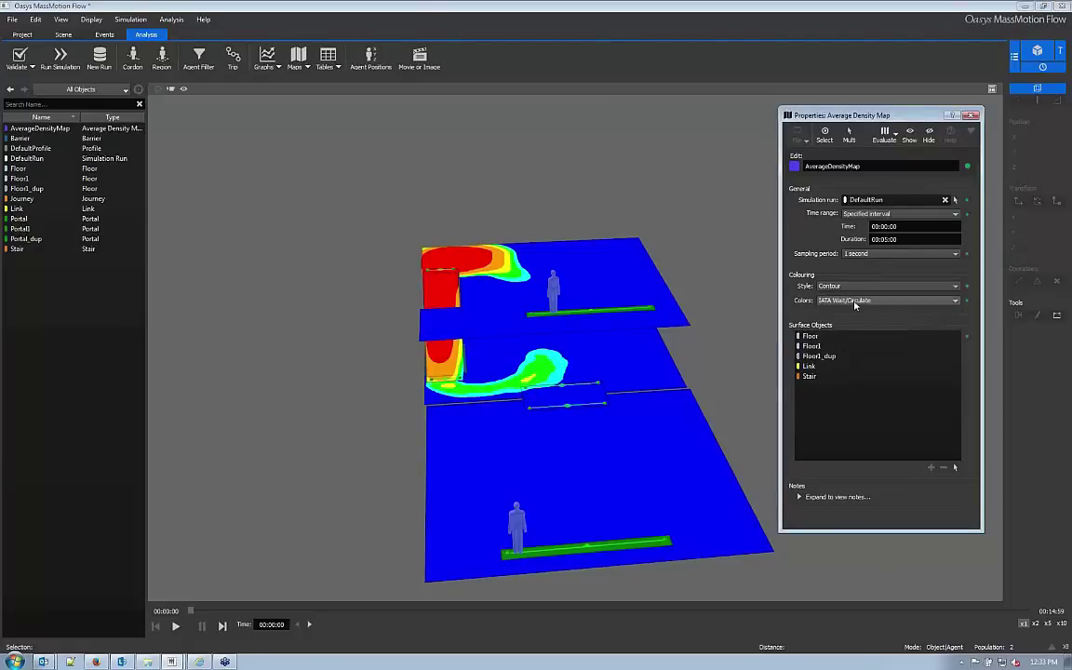
{"action": "left_click", "coordinate": [854, 303]}
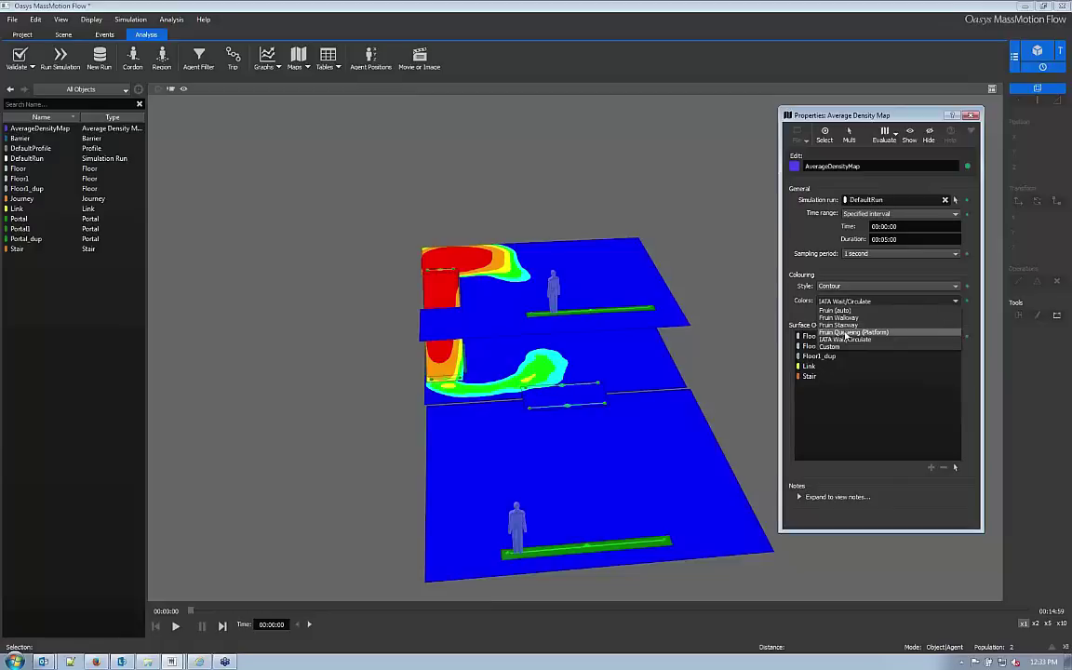
{"action": "left_click", "coordinate": [838, 346]}
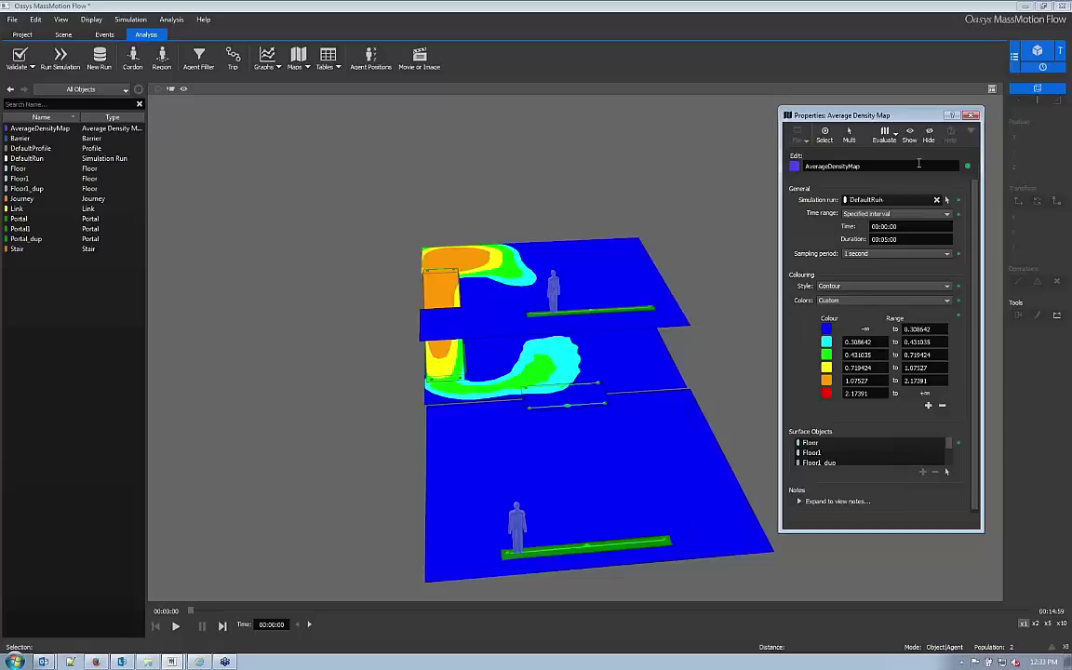
{"action": "left_click", "coordinate": [872, 104]}
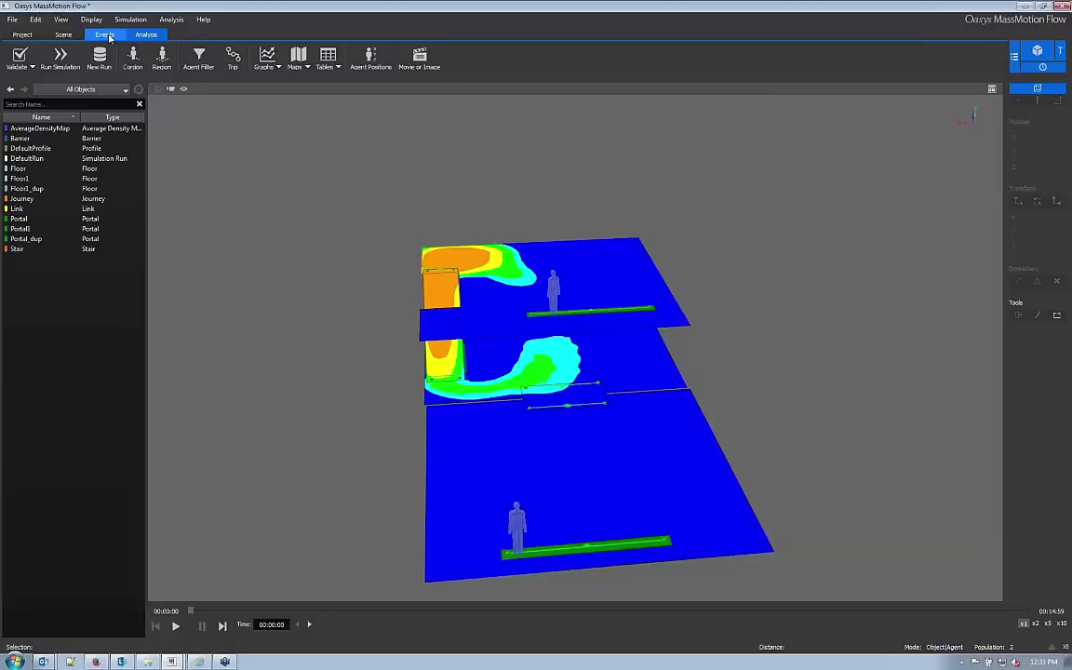
Go from the Project tools to the Events tools, filtering the object list to events
{"action": "left_click", "coordinate": [22, 35]}
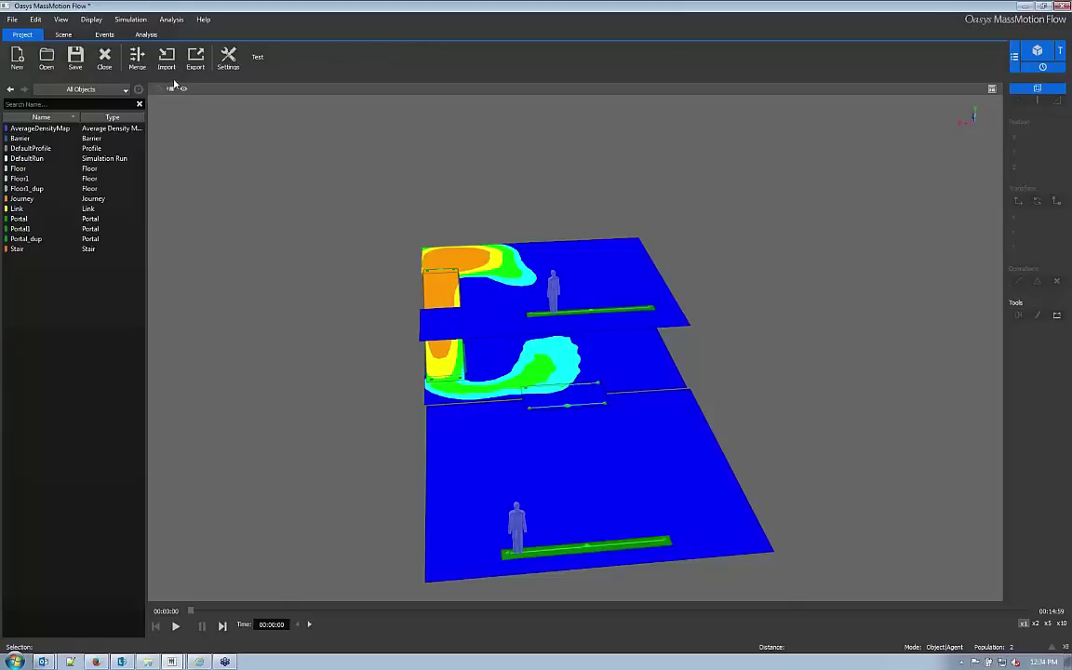
{"action": "left_click", "coordinate": [96, 37]}
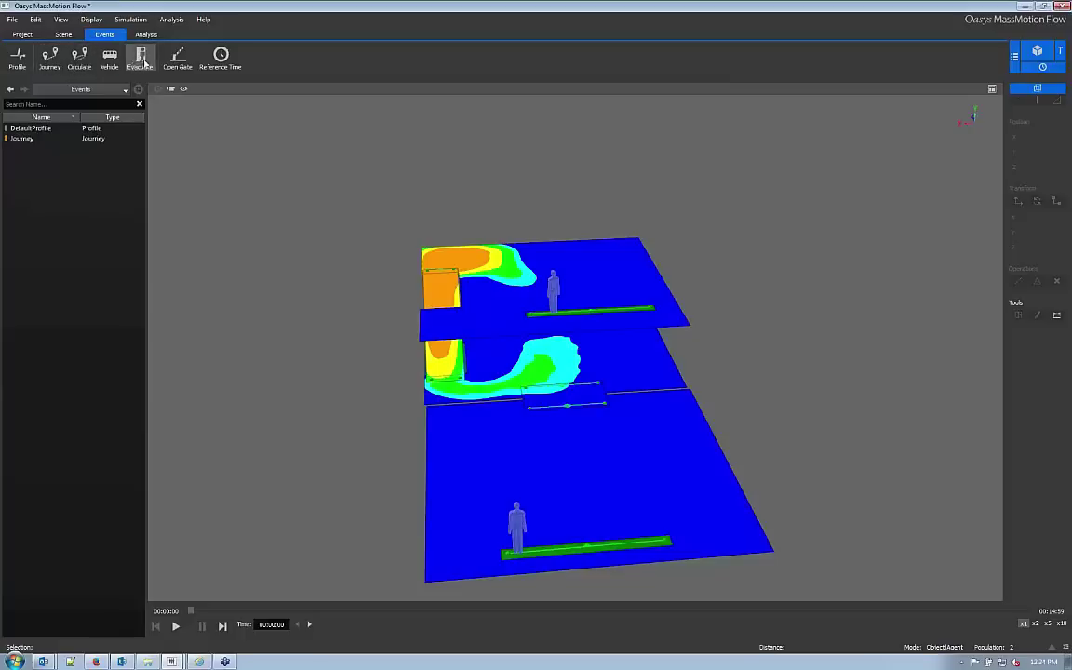
Create a Profile event with 0.25 radius, review its properties, then close them
{"action": "left_click", "coordinate": [18, 62]}
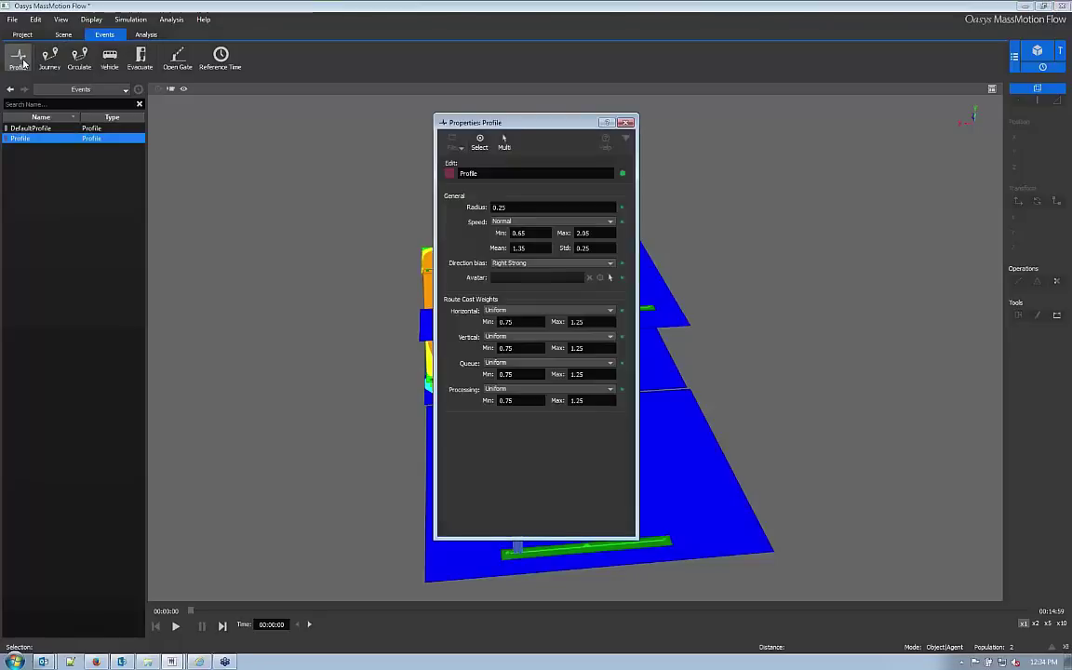
{"action": "left_click_drag", "start_coordinate": [483, 123], "coordinate": [286, 138]}
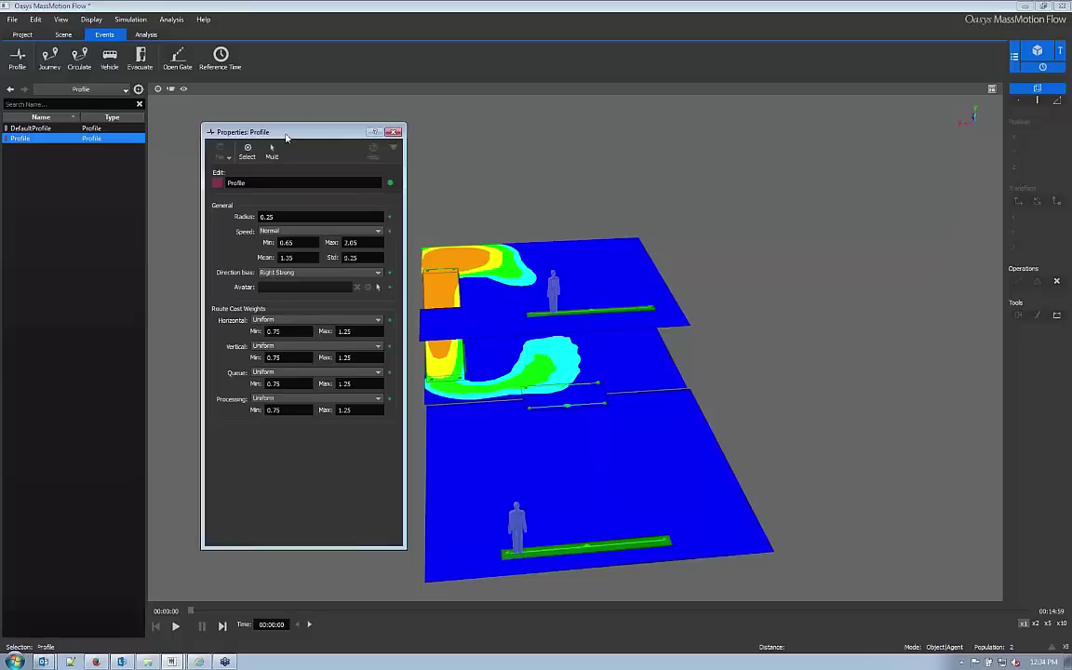
{"action": "left_click_drag", "start_coordinate": [285, 138], "coordinate": [277, 118]}
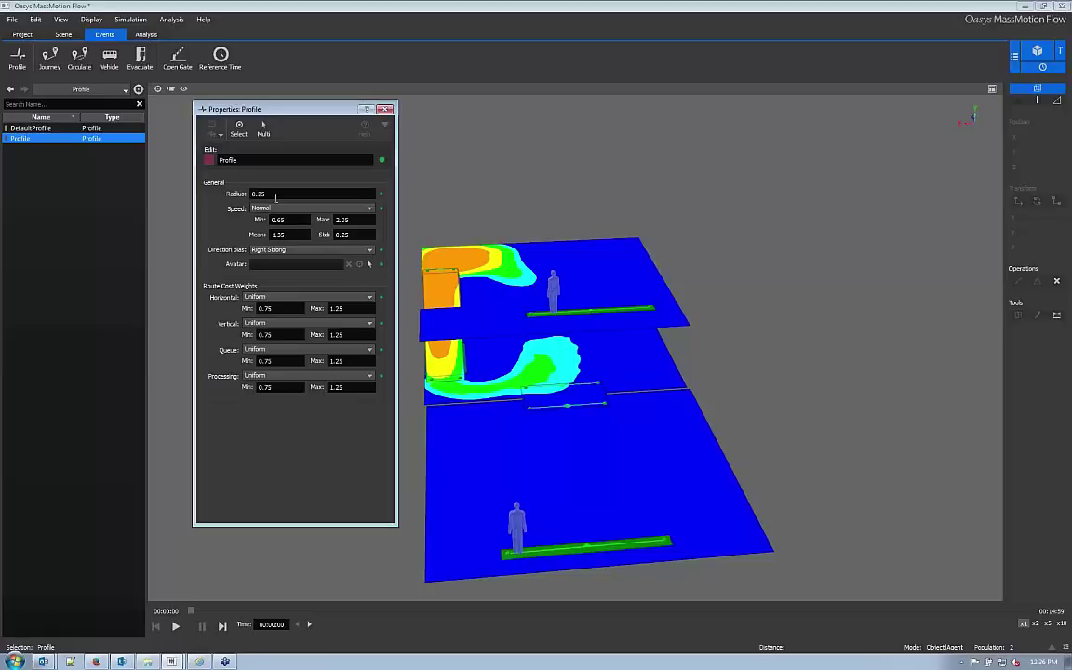
{"action": "left_click", "coordinate": [388, 110]}
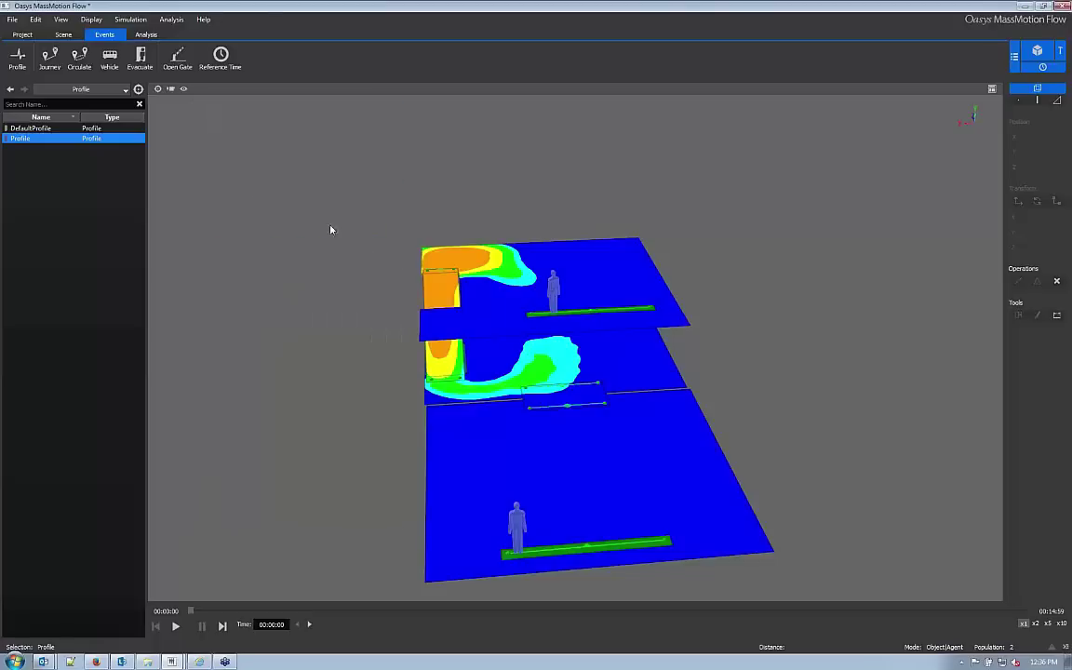
Close the current project, discarding unsaved changes
{"action": "left_click", "coordinate": [23, 36]}
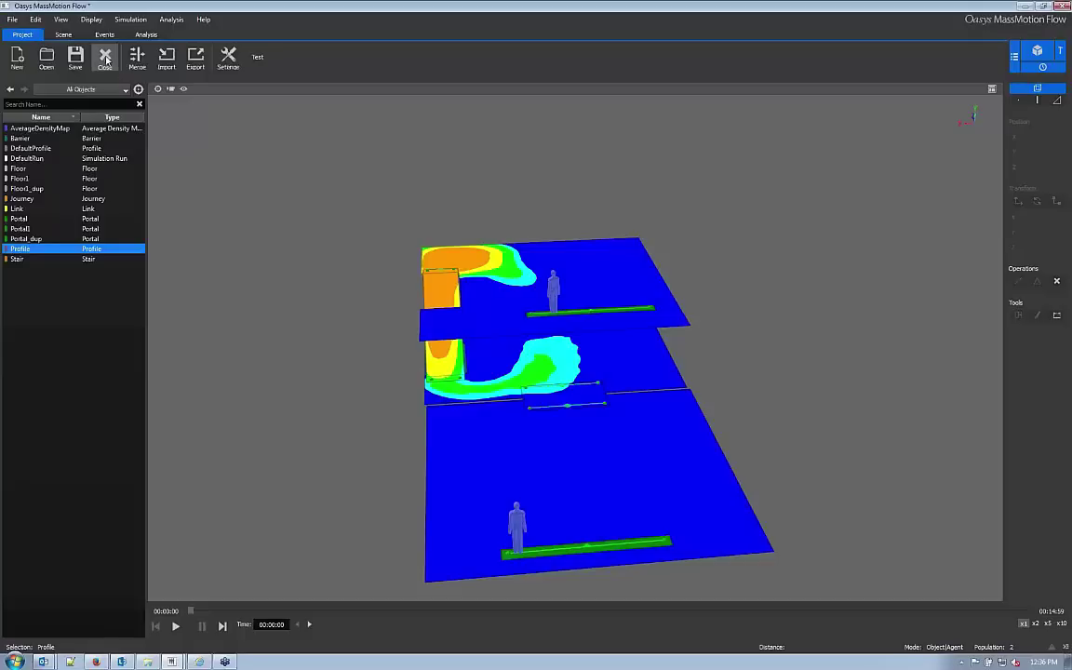
{"action": "left_click", "coordinate": [105, 57]}
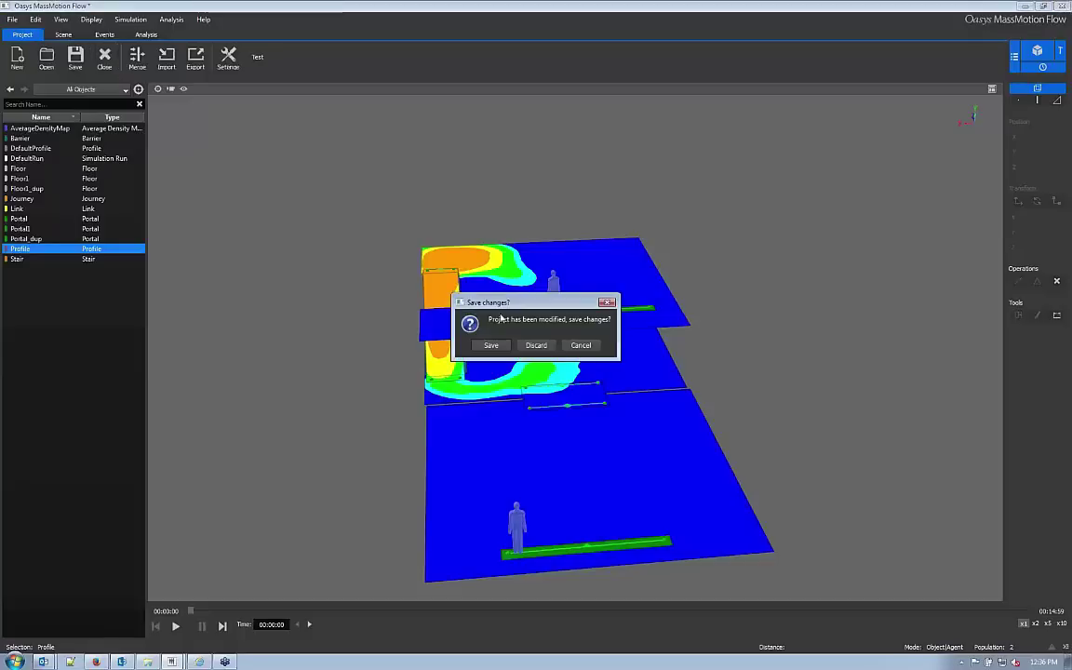
{"action": "left_click", "coordinate": [537, 345]}
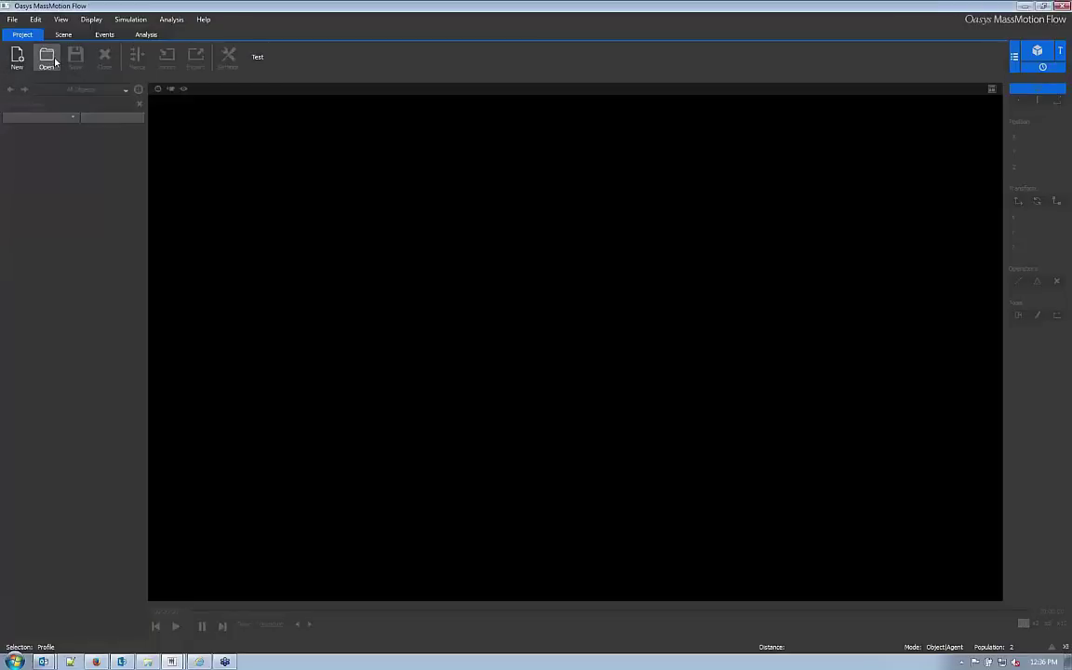
Open 2LevelCirculate.mm from the C:\MM\Beta\2LevelCirculate folder
{"action": "left_click", "coordinate": [48, 59]}
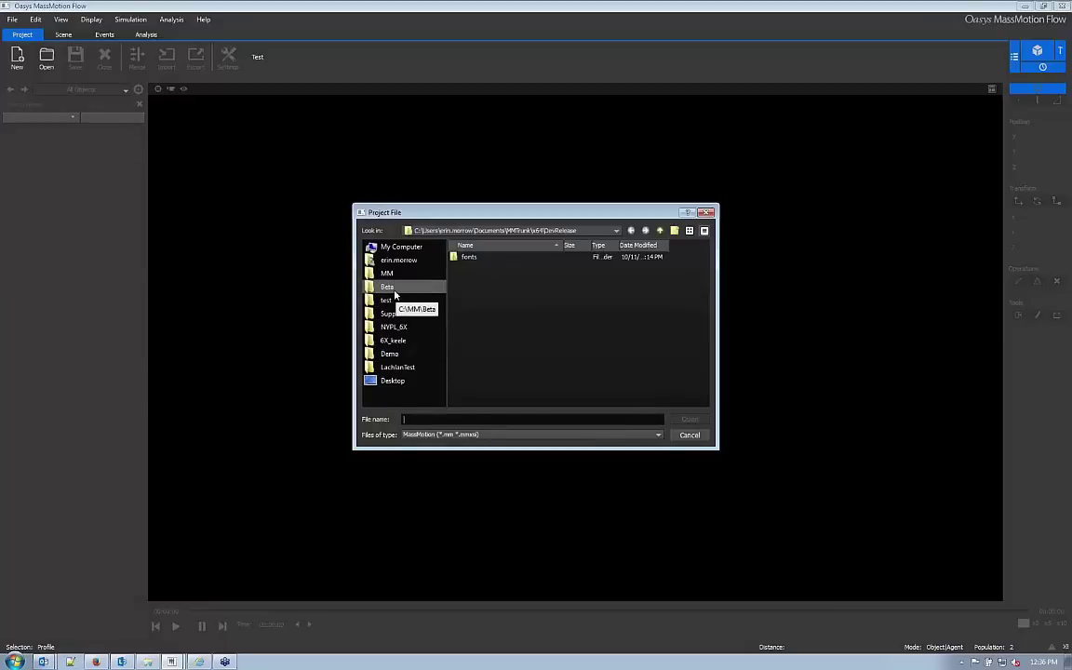
{"action": "left_click", "coordinate": [387, 287]}
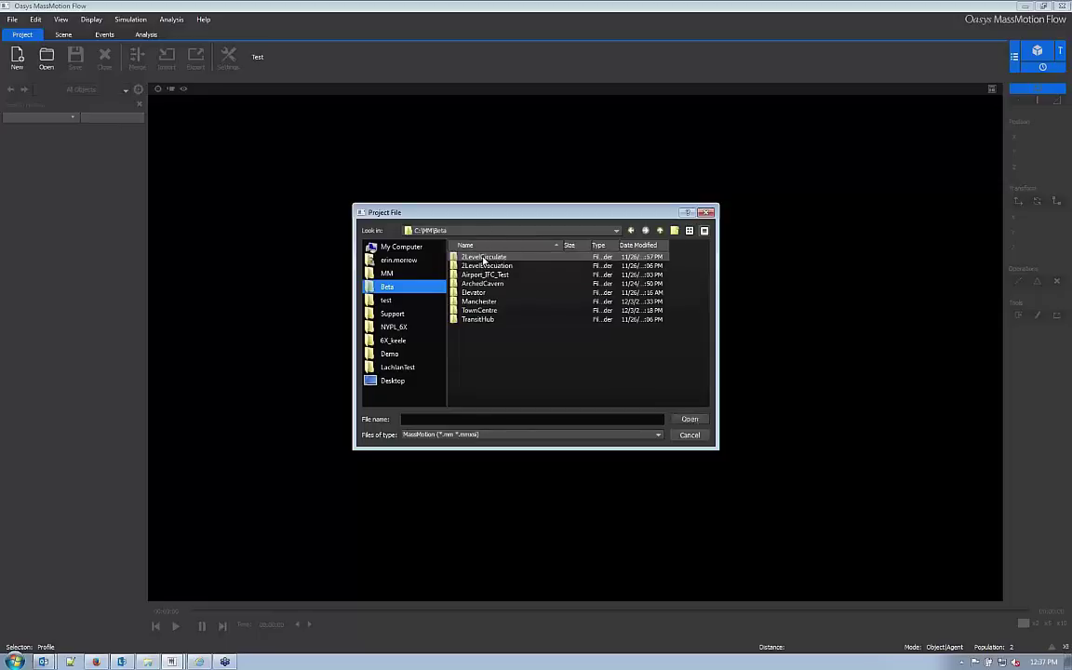
{"action": "double_click", "coordinate": [483, 257]}
{"action": "double_click", "coordinate": [484, 257]}
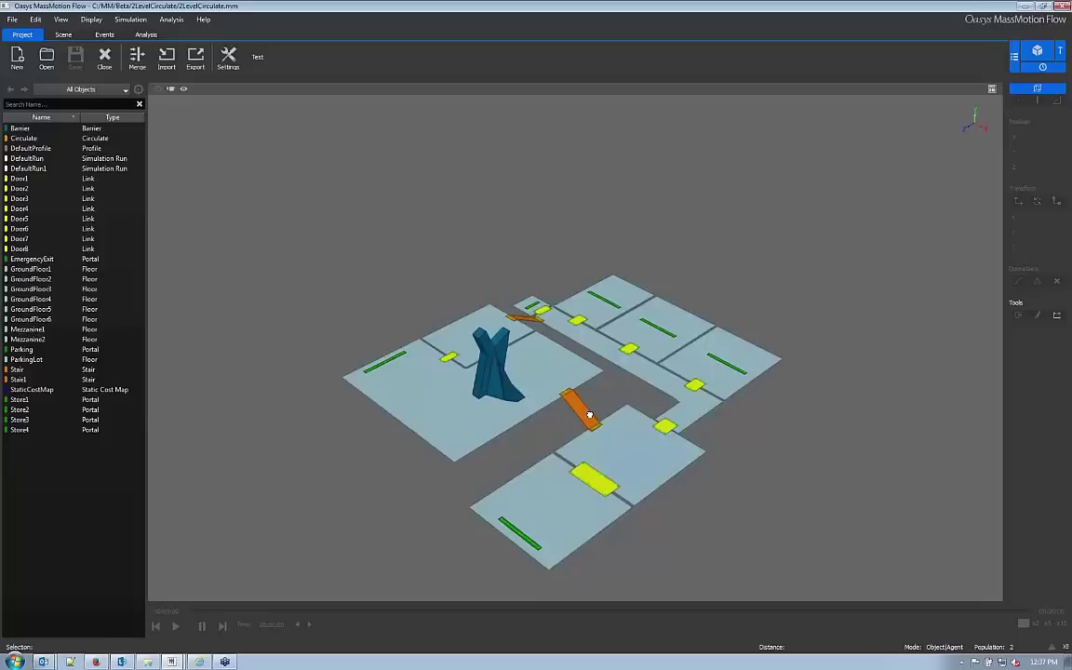
{"action": "middle_click_drag", "start_coordinate": [589, 419], "coordinate": [407, 365]}
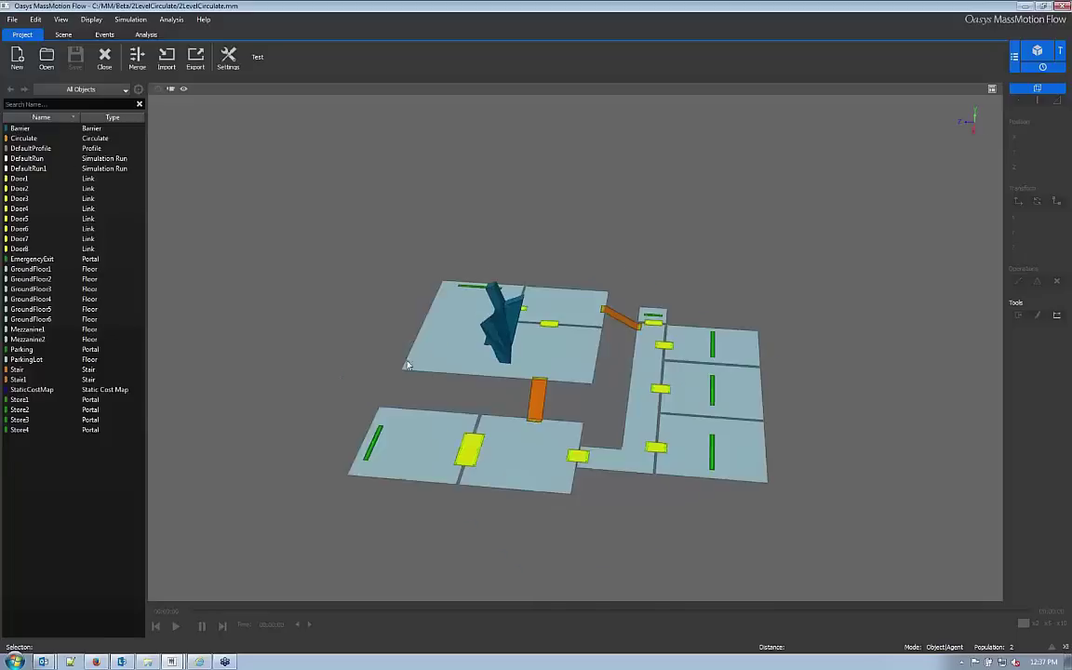
{"action": "double_click", "coordinate": [13, 138]}
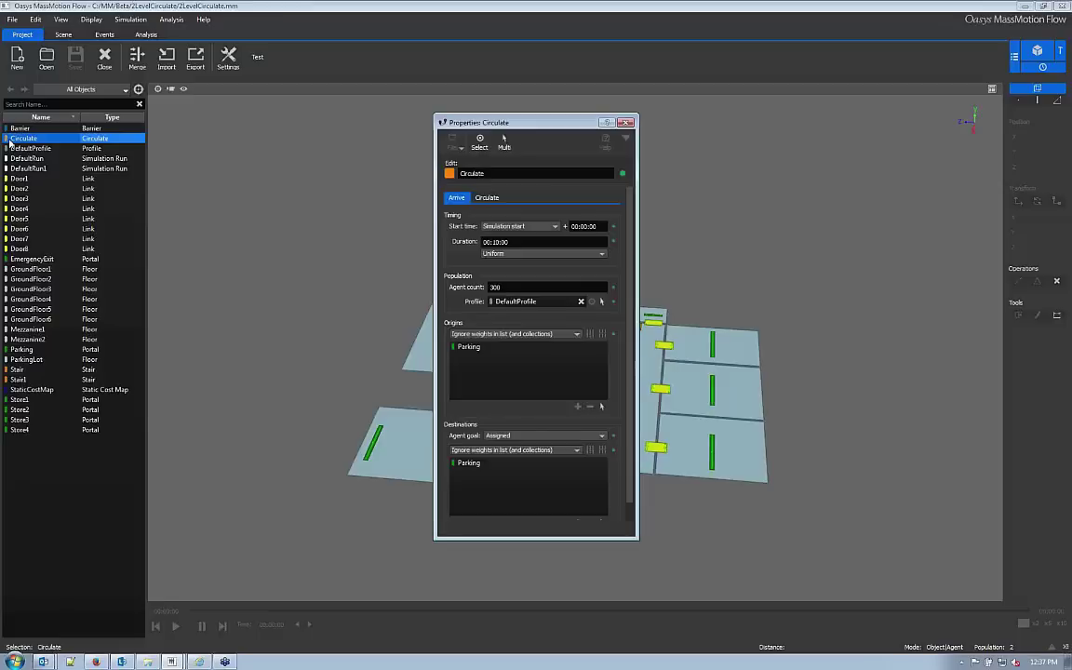
{"action": "left_click", "coordinate": [485, 198]}
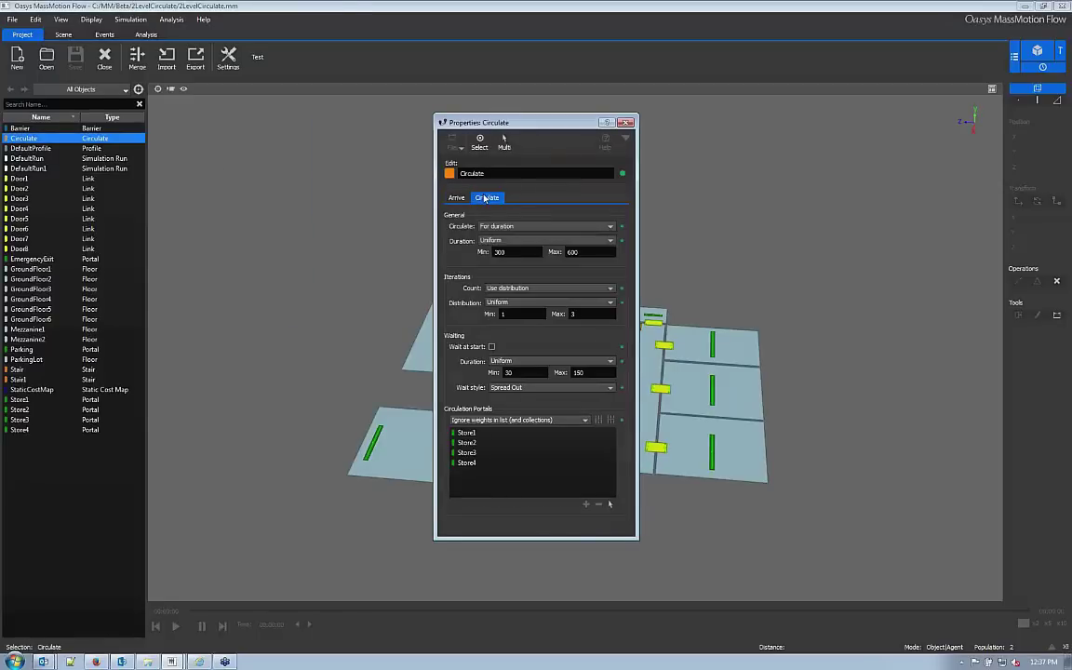
{"action": "left_click_drag", "start_coordinate": [536, 134], "coordinate": [292, 135]}
{"action": "right_click_drag", "start_coordinate": [504, 362], "coordinate": [424, 406]}
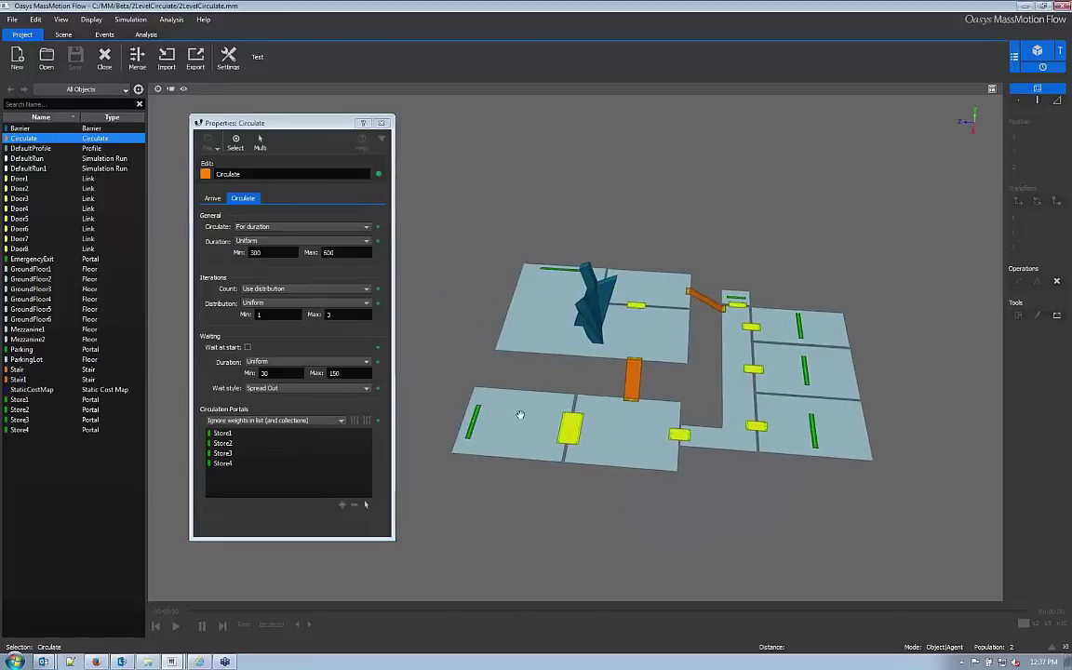
{"action": "scroll", "coordinate": [428, 467], "scroll_direction": "up", "scroll_amount": 2}
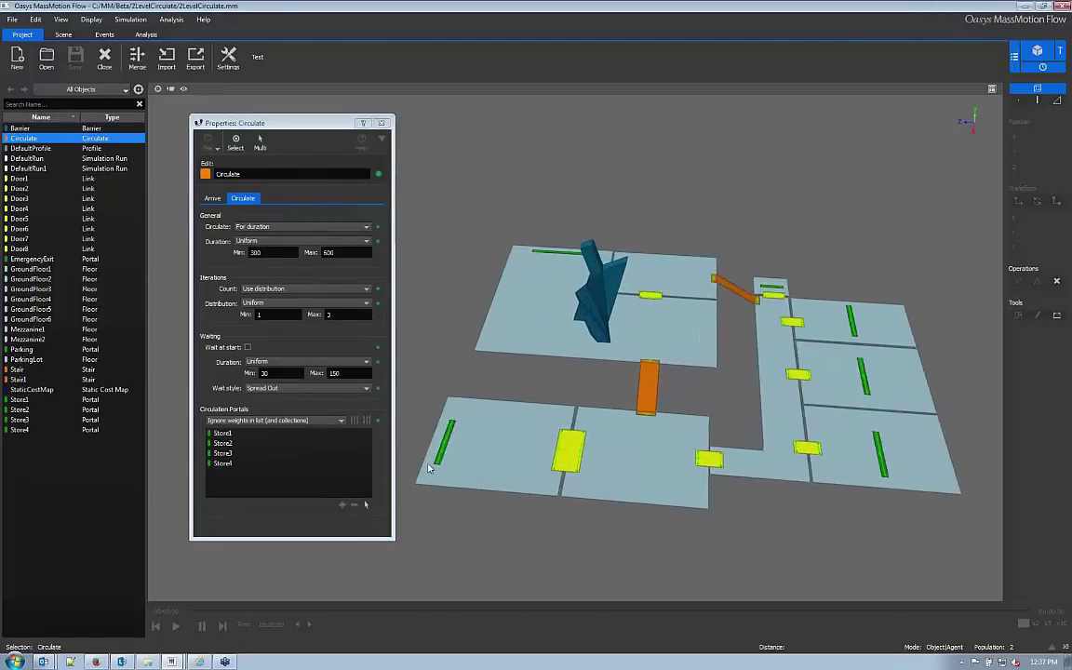
{"action": "left_click", "coordinate": [380, 124]}
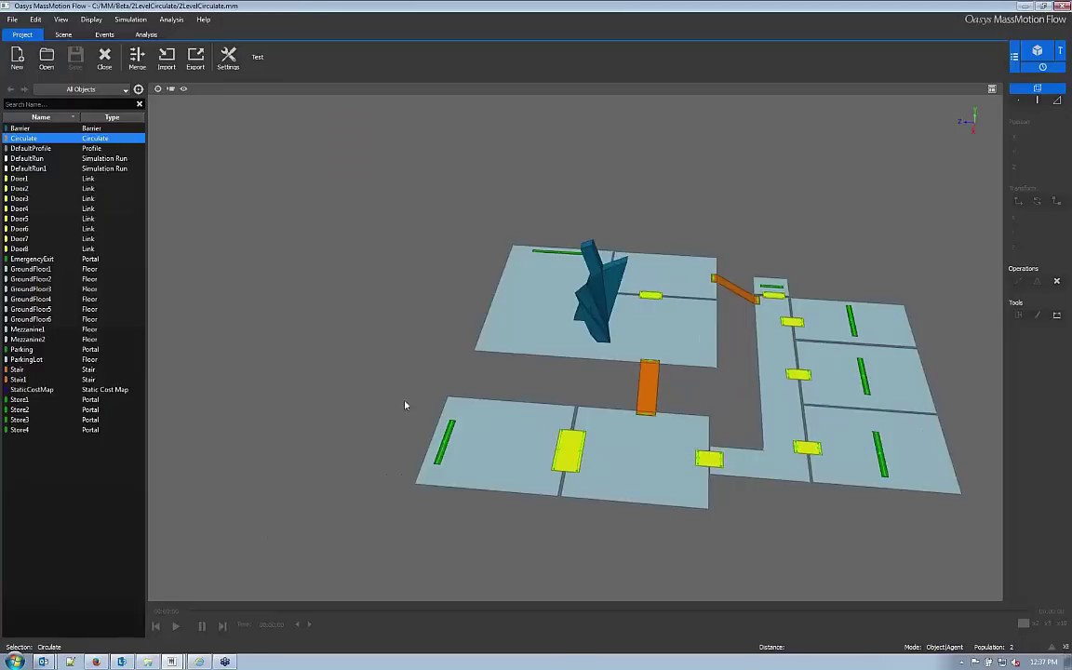
{"action": "middle_click_drag", "start_coordinate": [478, 352], "coordinate": [521, 365]}
{"action": "scroll", "coordinate": [522, 371], "scroll_direction": "up", "scroll_amount": 2}
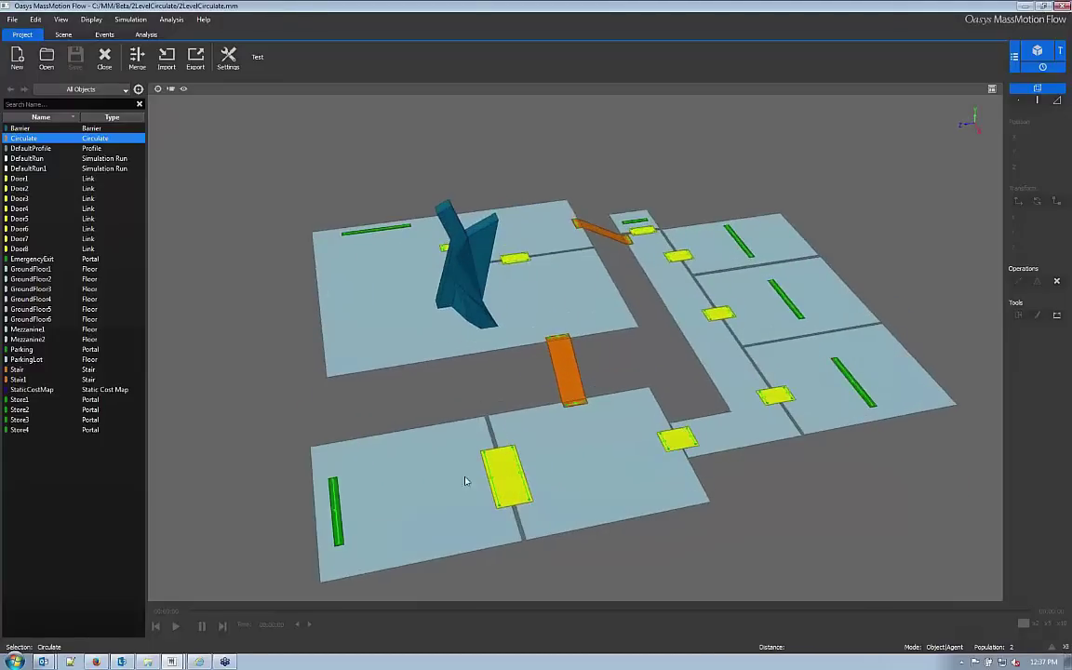
{"action": "mouse_move", "coordinate": [420, 409]}
{"action": "middle_mouse_down"}
{"action": "mouse_move", "coordinate": [412, 387]}
{"action": "mouse_move", "coordinate": [447, 382]}
{"action": "mouse_move", "coordinate": [414, 397]}
{"action": "middle_mouse_up"}
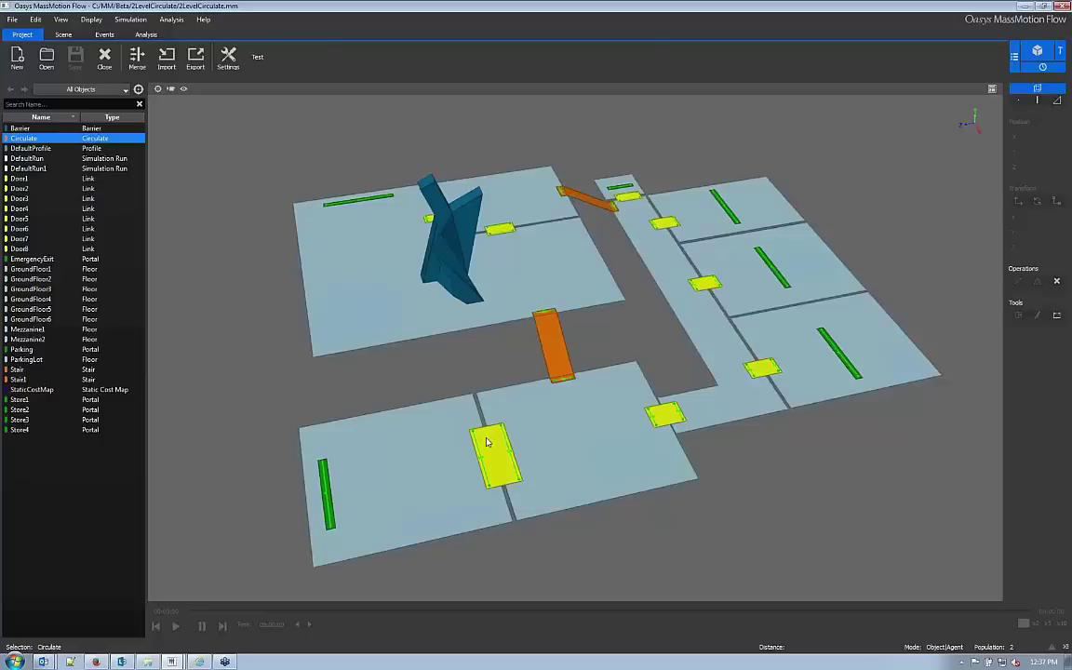
{"action": "left_click_drag", "start_coordinate": [299, 418], "coordinate": [256, 430]}
{"action": "left_click", "coordinate": [571, 442]}
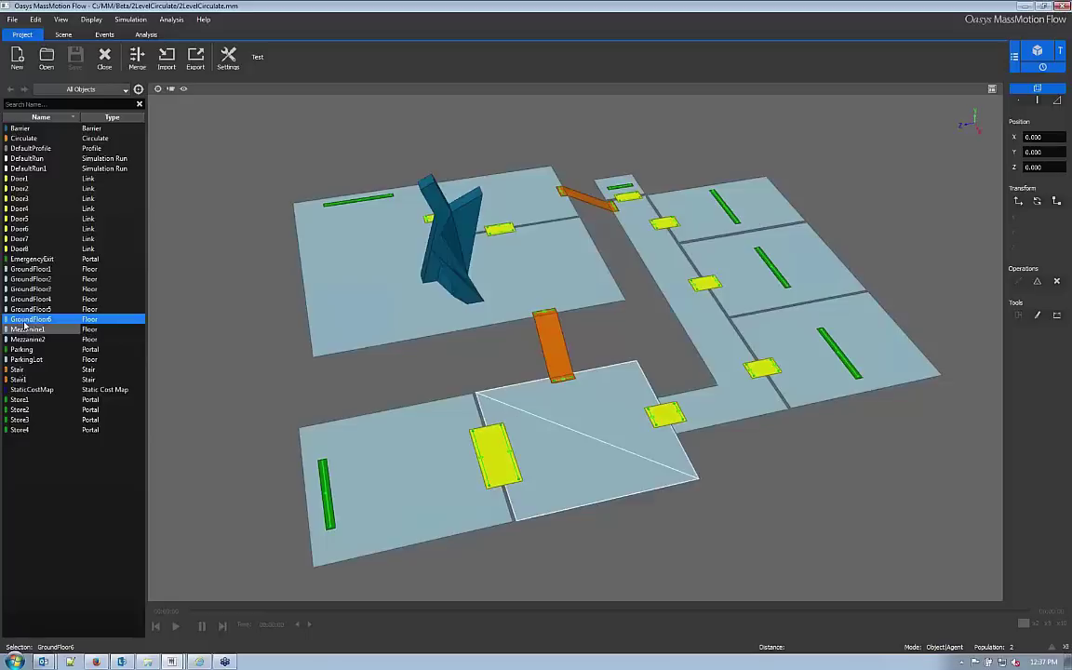
In Circulate's circulation settings, select portals Store1–Store4 and open the weighting mode list
{"action": "double_click", "coordinate": [31, 140]}
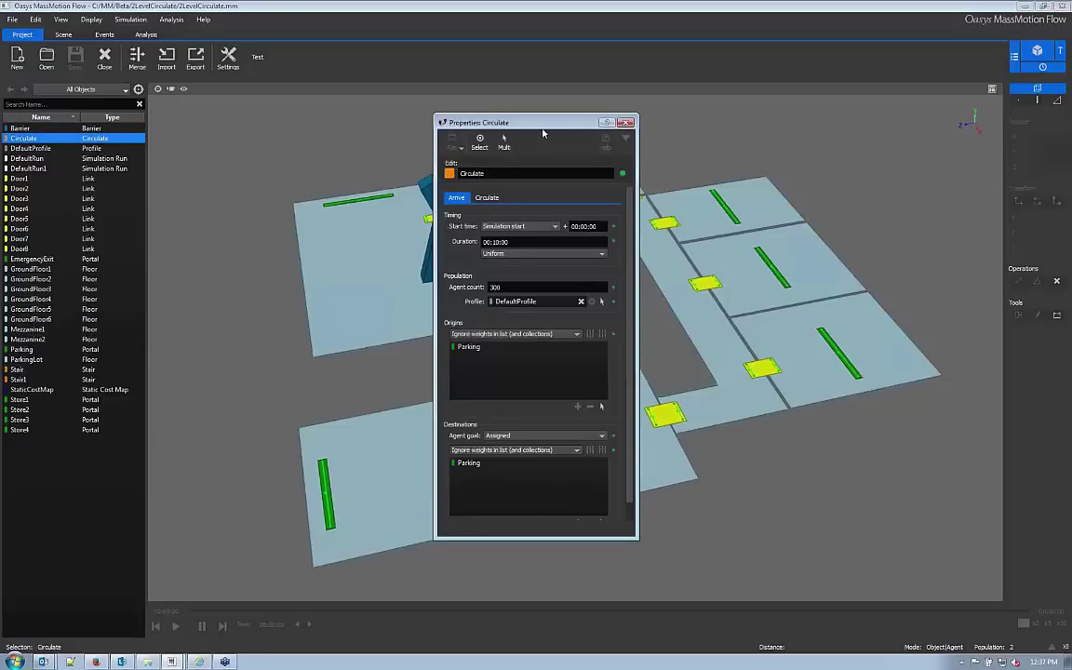
{"action": "left_click_drag", "start_coordinate": [542, 124], "coordinate": [178, 121]}
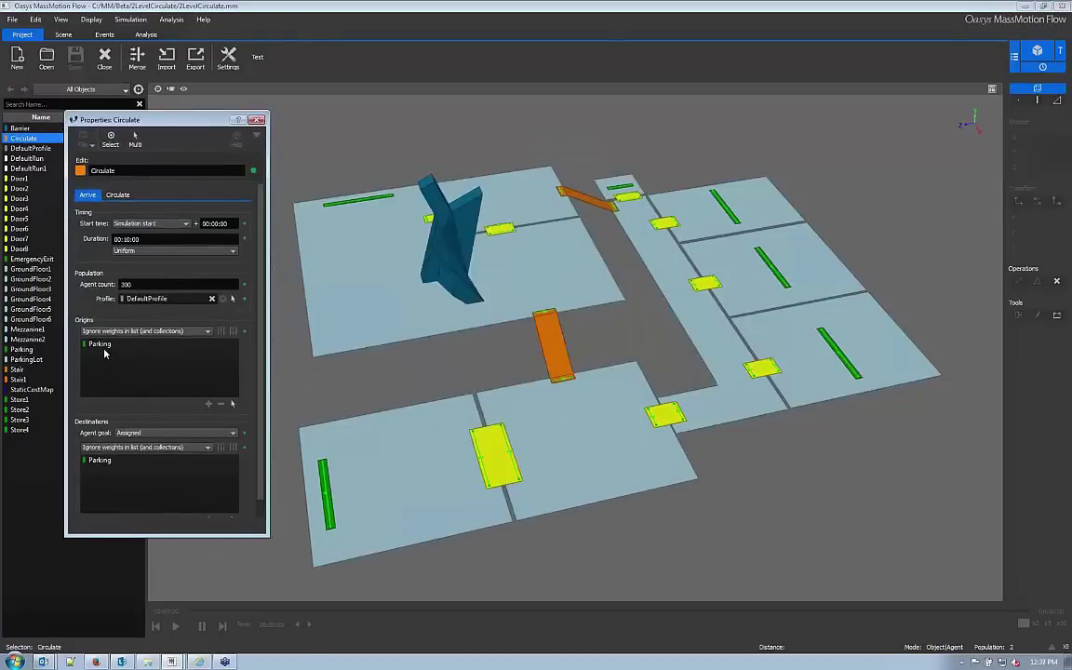
{"action": "left_click", "coordinate": [105, 346]}
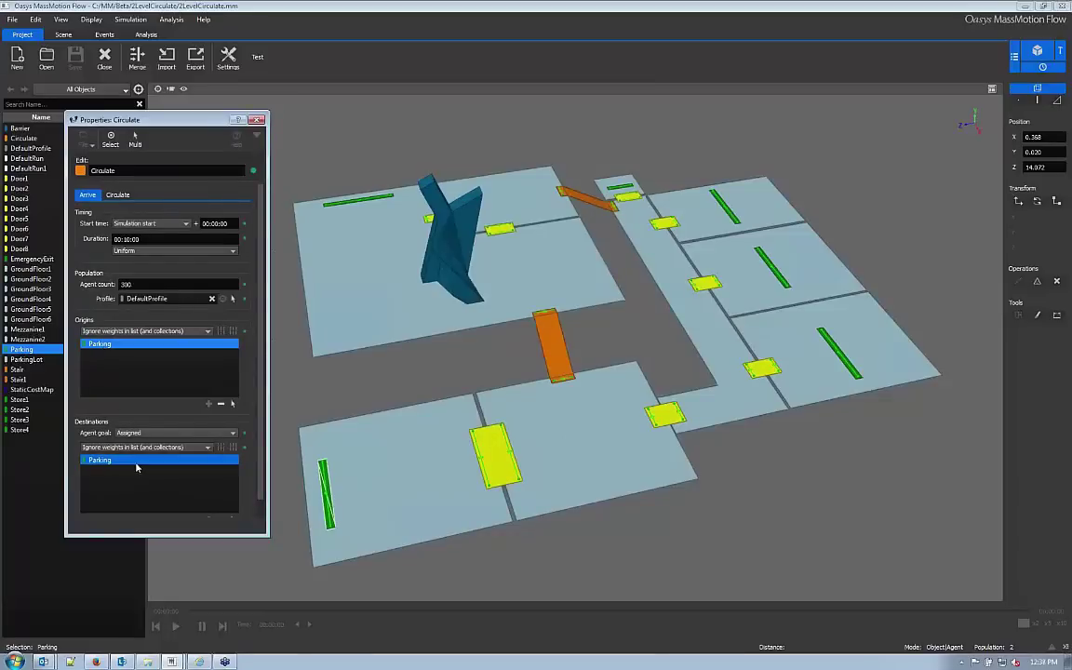
{"action": "left_click", "coordinate": [117, 198]}
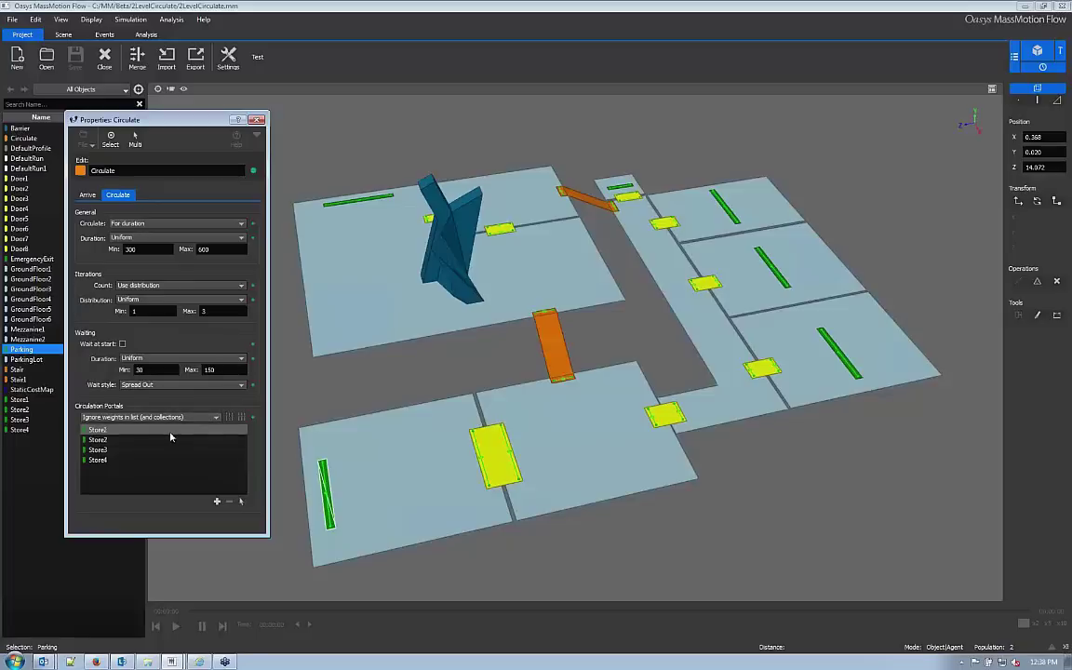
{"action": "left_click_drag", "start_coordinate": [172, 432], "coordinate": [167, 463]}
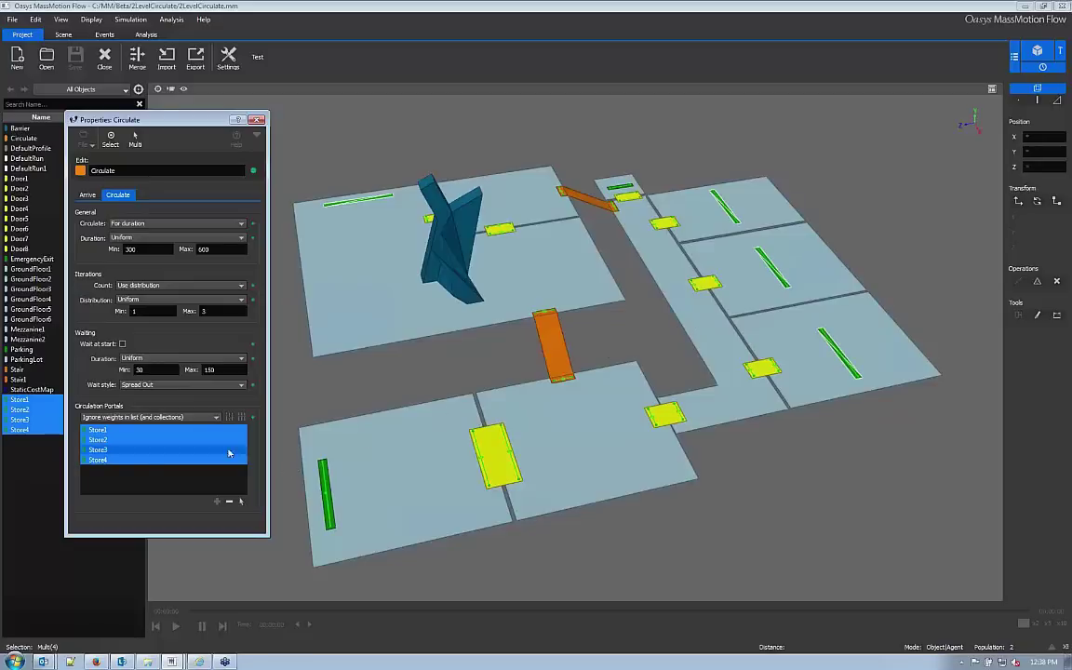
{"action": "left_click", "coordinate": [144, 419]}
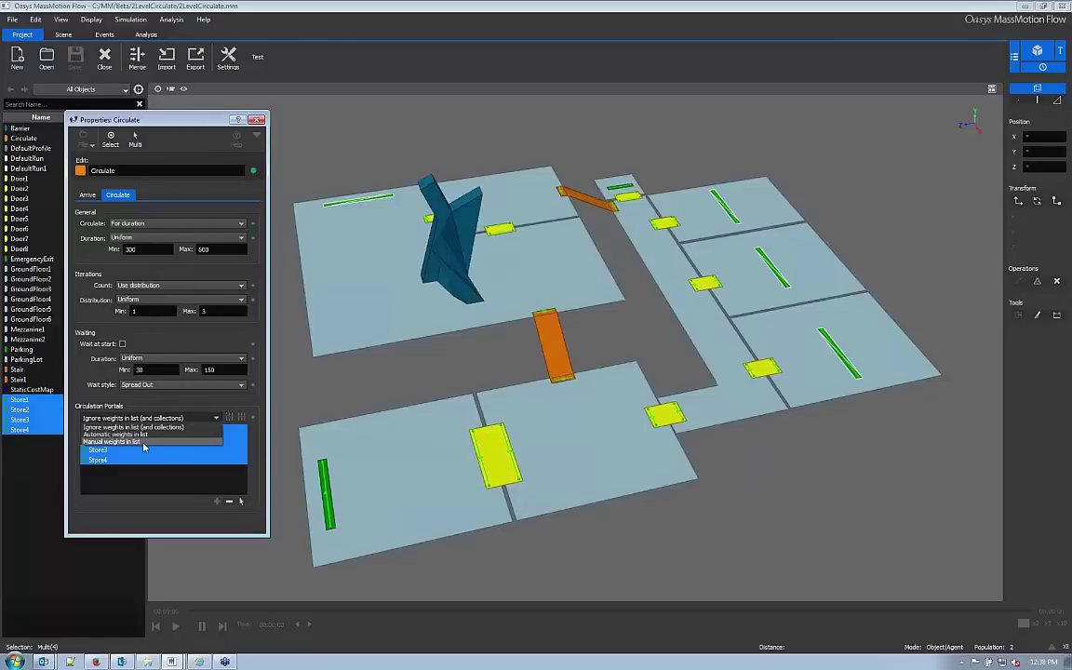
Use manual weights 1, 3, 1, 1 for Store1–Store4, normalize to 0.166667/0.5, and close
{"action": "left_click", "coordinate": [143, 442]}
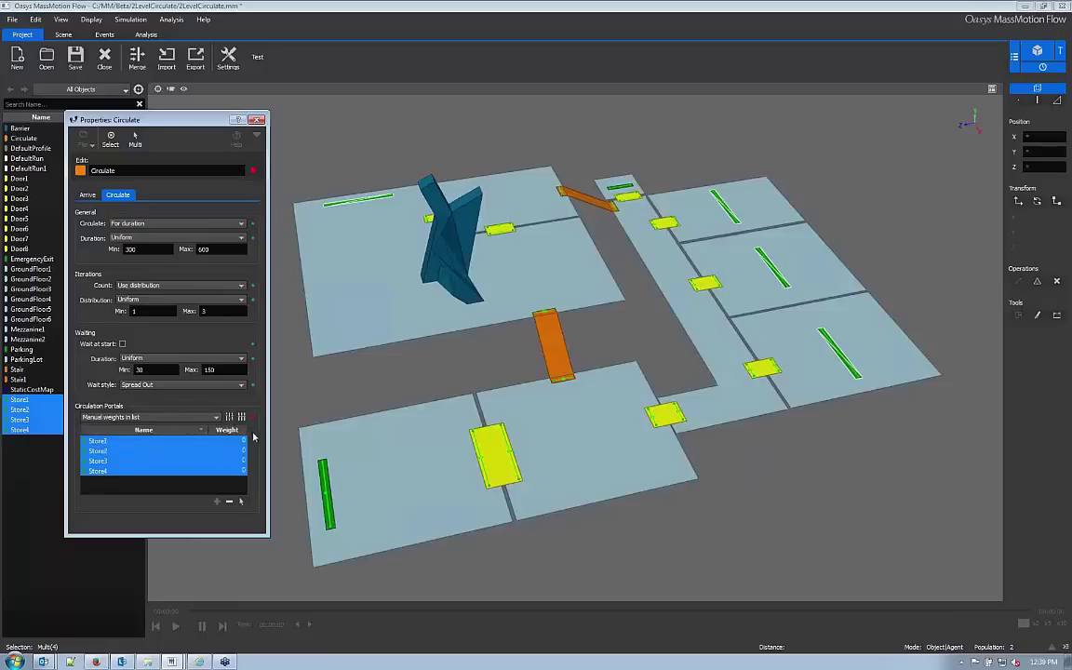
{"action": "left_click", "coordinate": [335, 208]}
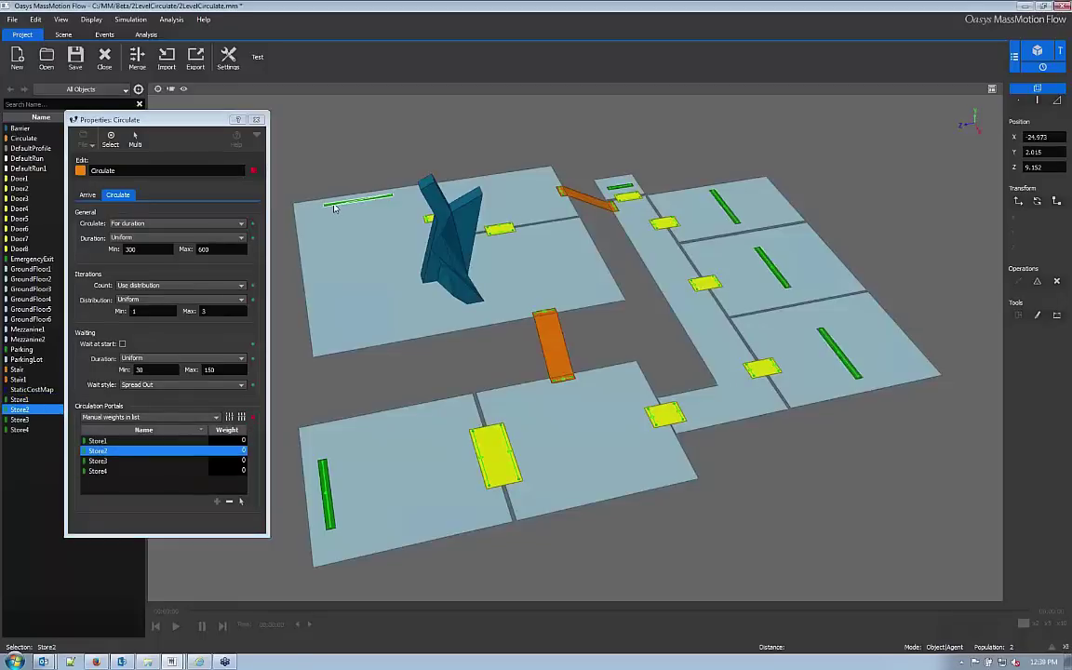
{"action": "left_click", "coordinate": [238, 441]}
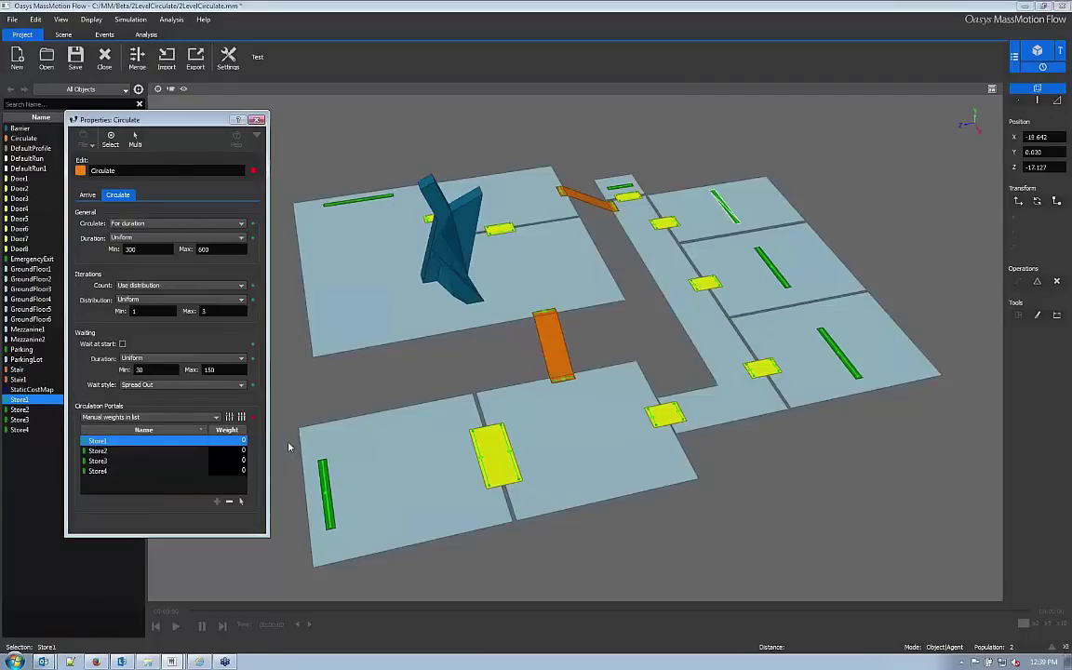
{"action": "double_click", "coordinate": [238, 442]}
{"action": "double_click", "coordinate": [247, 452]}
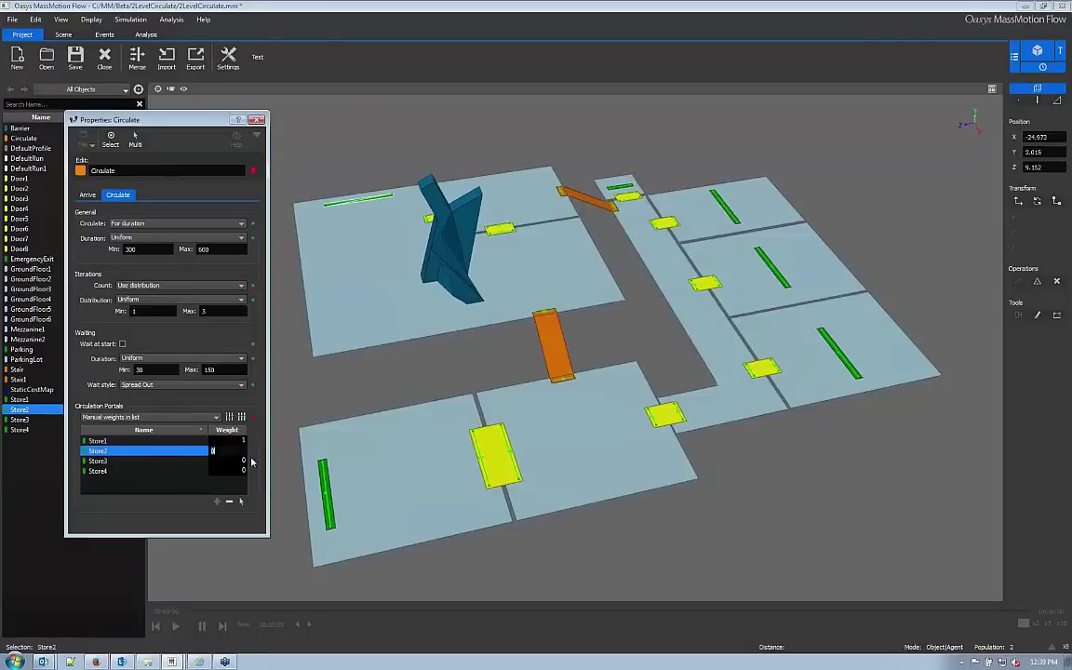
{"action": "type", "text": "3"}
{"action": "double_click", "coordinate": [246, 461]}
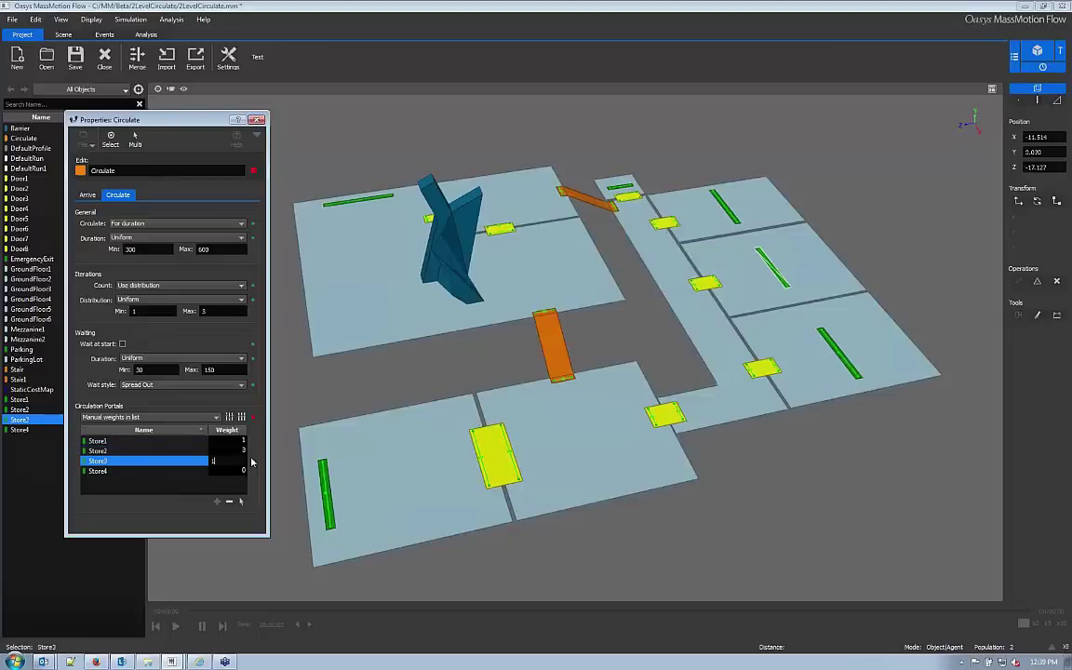
{"action": "key", "text": "Return"}
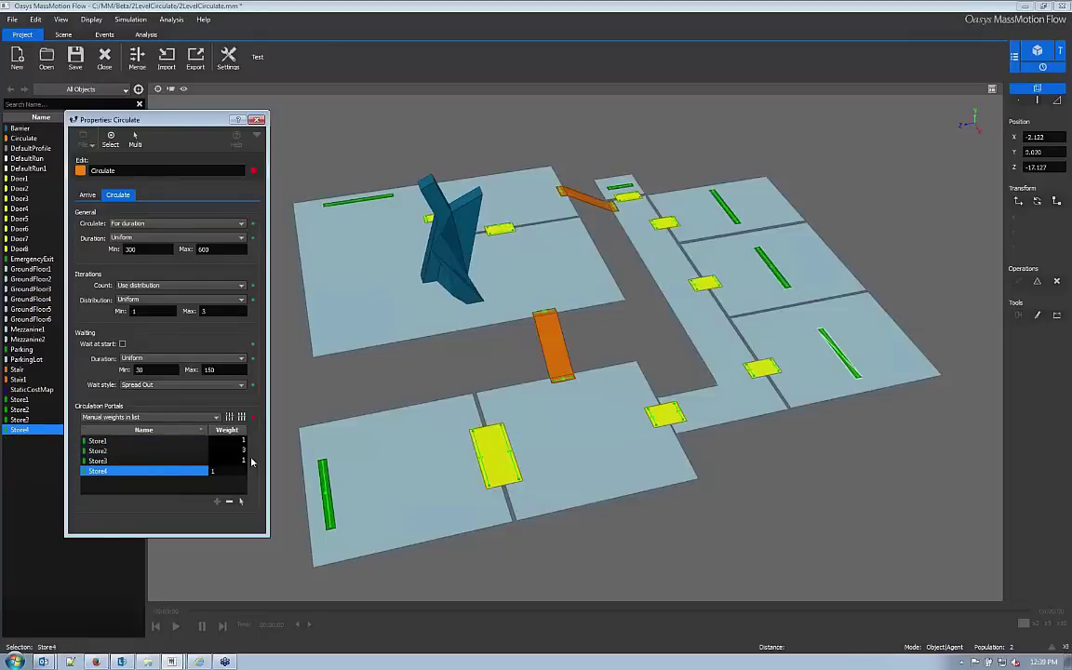
{"action": "left_click", "coordinate": [242, 440]}
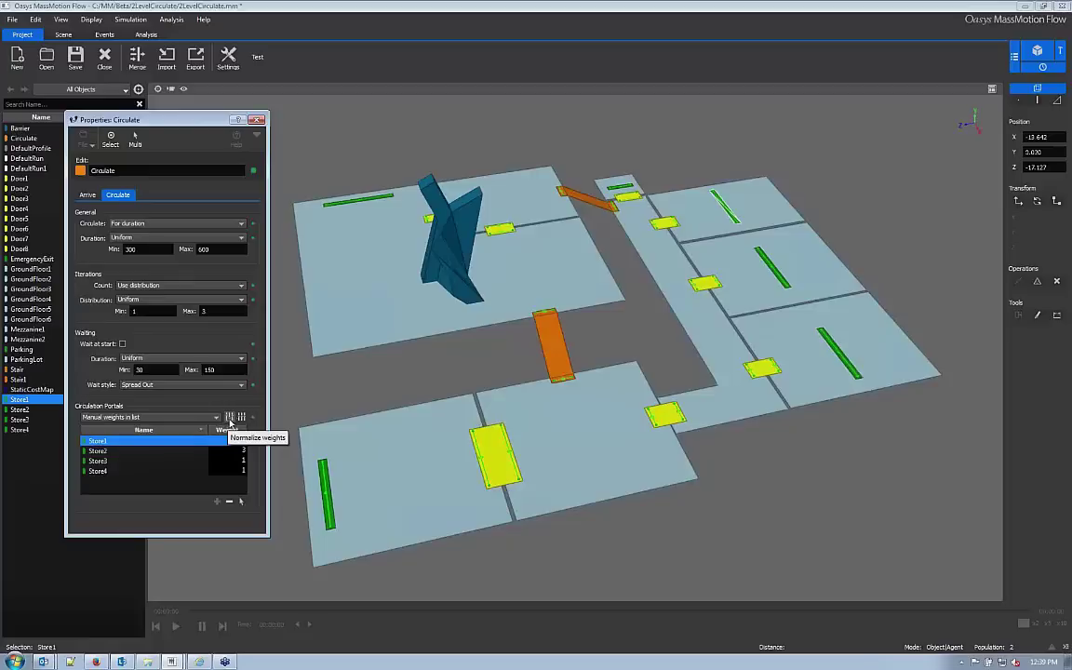
{"action": "left_click", "coordinate": [230, 420]}
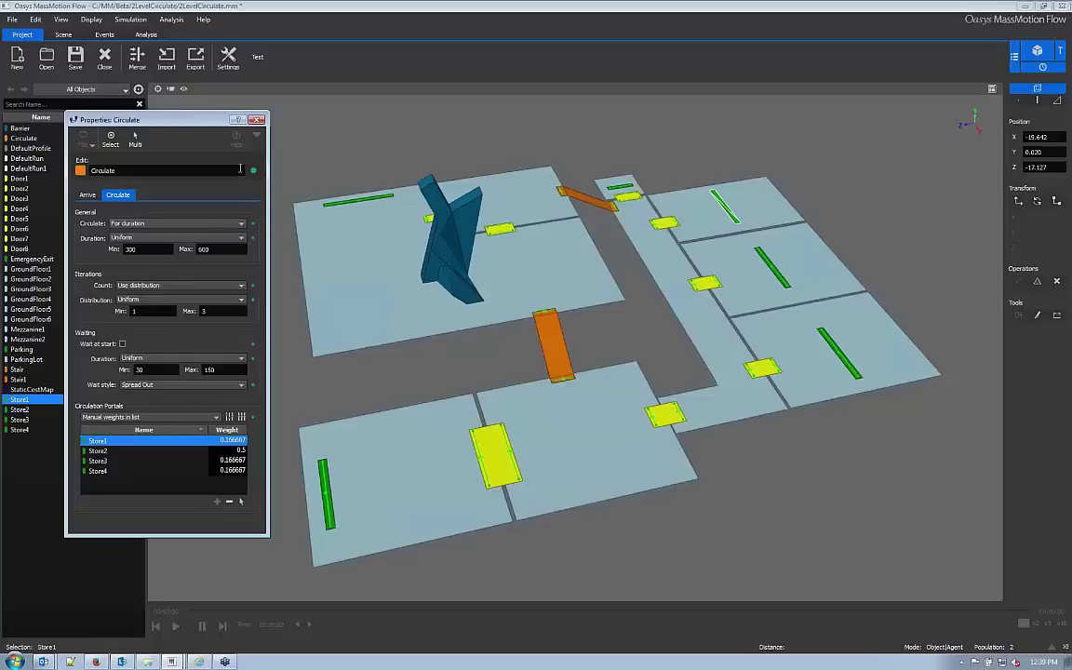
{"action": "left_click", "coordinate": [256, 122]}
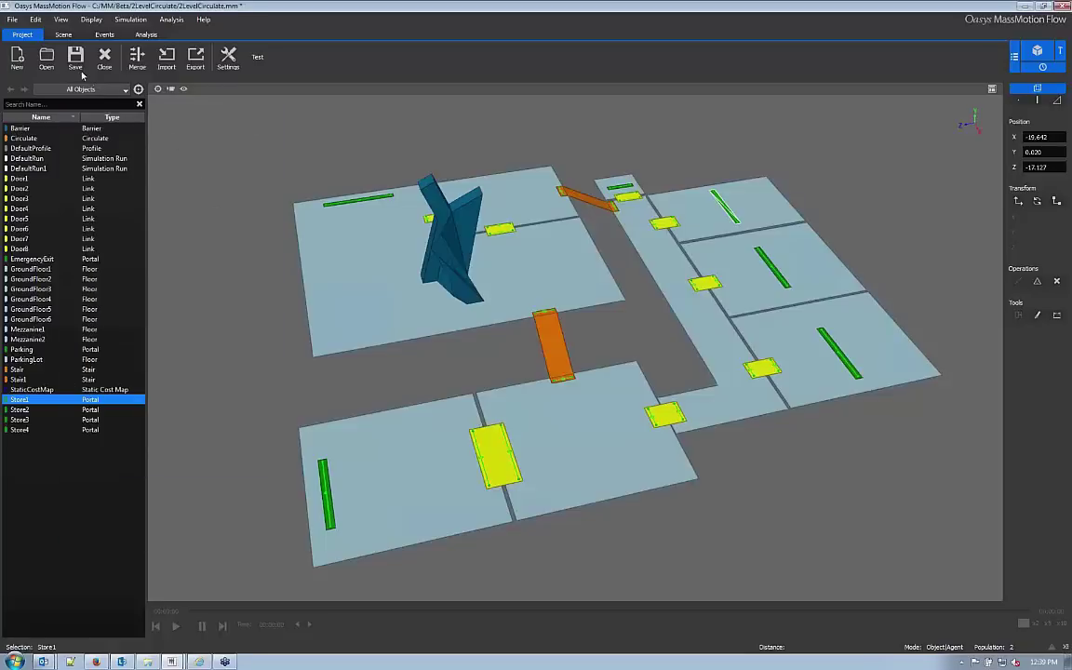
Try launching the simulation on the existing DefaultRun from the Analysis tab
{"action": "left_click", "coordinate": [138, 35]}
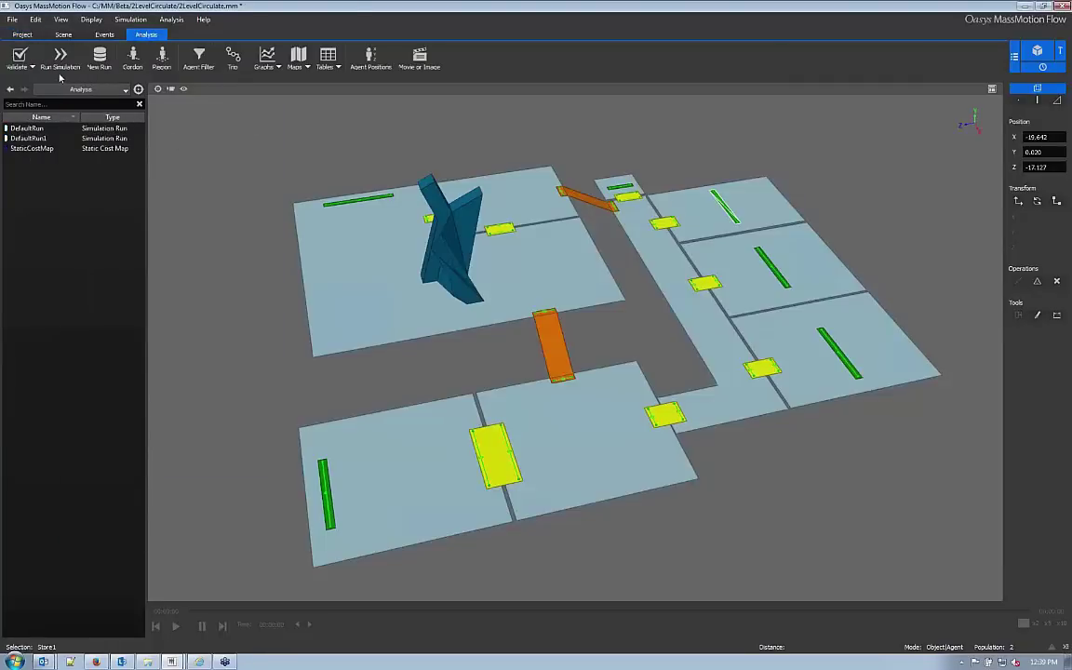
{"action": "left_click", "coordinate": [61, 63]}
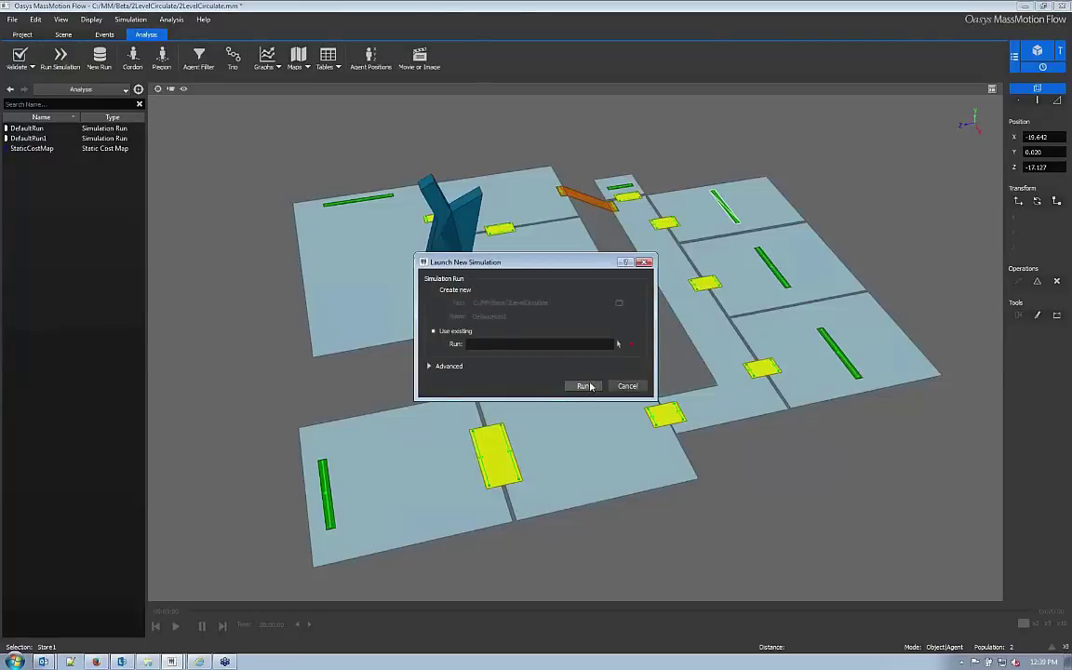
{"action": "left_click", "coordinate": [495, 344]}
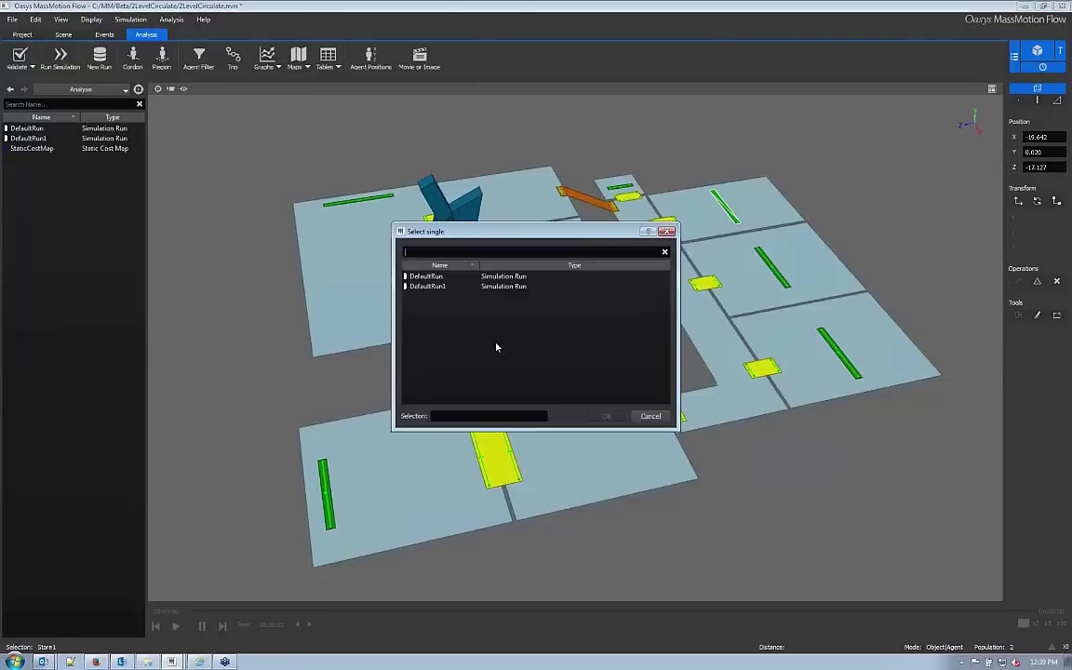
{"action": "left_click", "coordinate": [428, 276]}
{"action": "key", "text": "Return"}
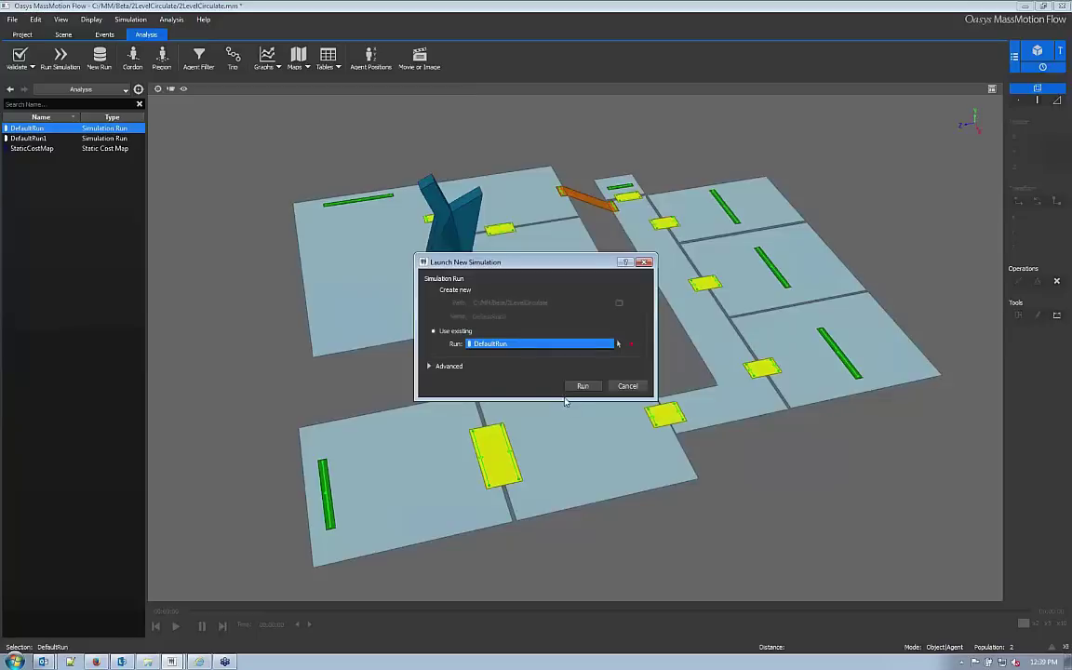
{"action": "left_click", "coordinate": [580, 385]}
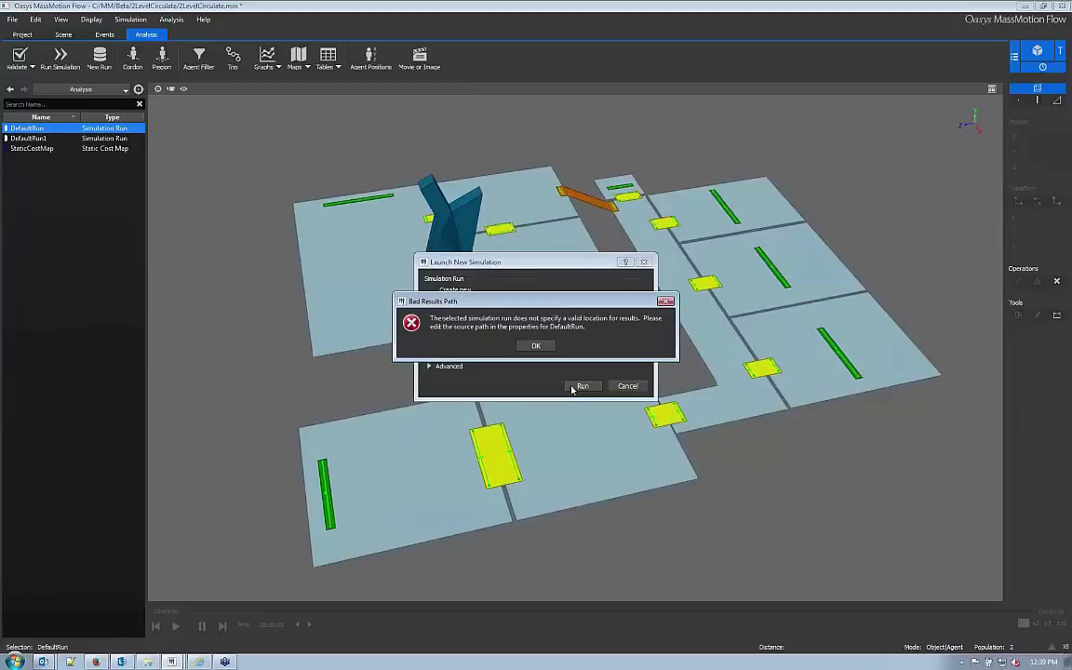
Dismiss the bad results path error and run the simulation as a new run
{"action": "left_click", "coordinate": [535, 346]}
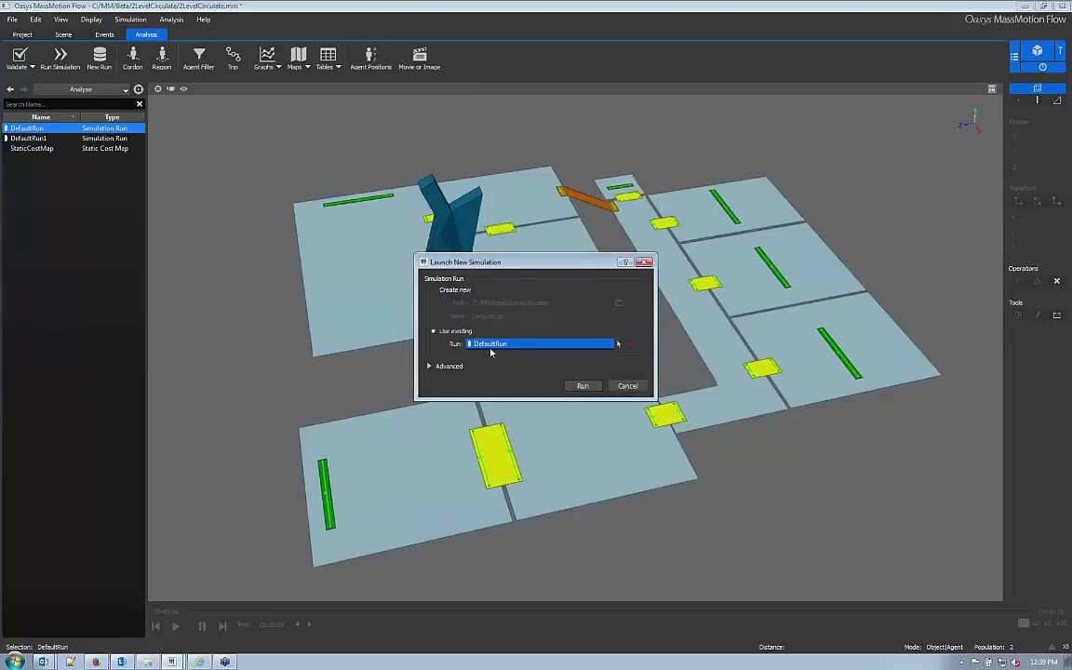
{"action": "left_click", "coordinate": [433, 289]}
{"action": "left_click", "coordinate": [577, 385]}
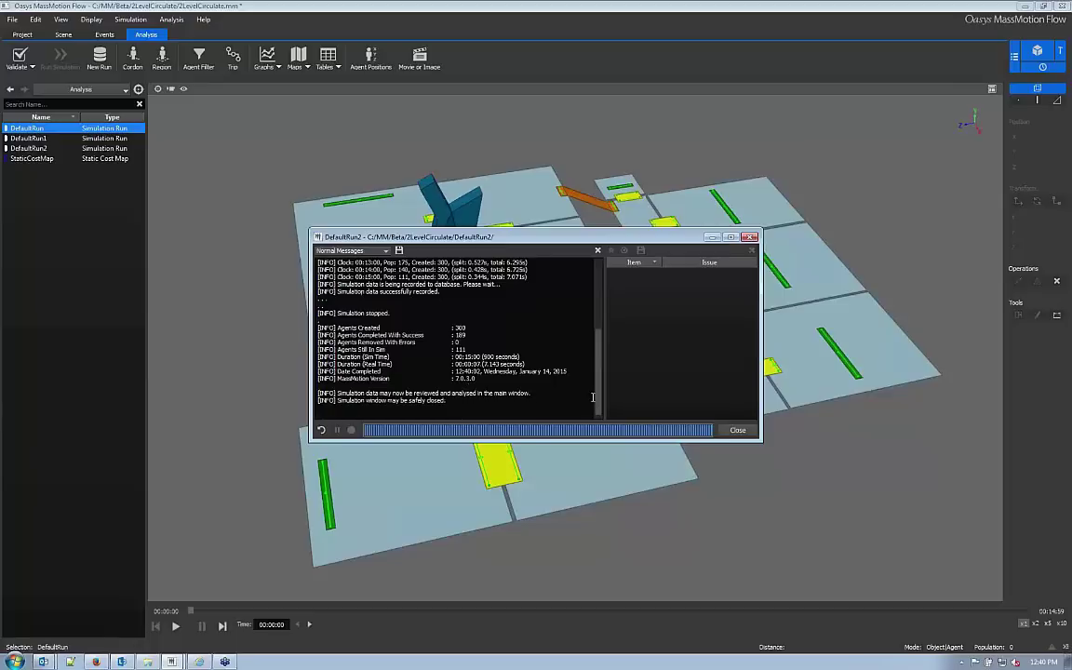
Close the finished run and play back the results, scrubbing ahead to about 00:05:07
{"action": "left_click", "coordinate": [736, 429]}
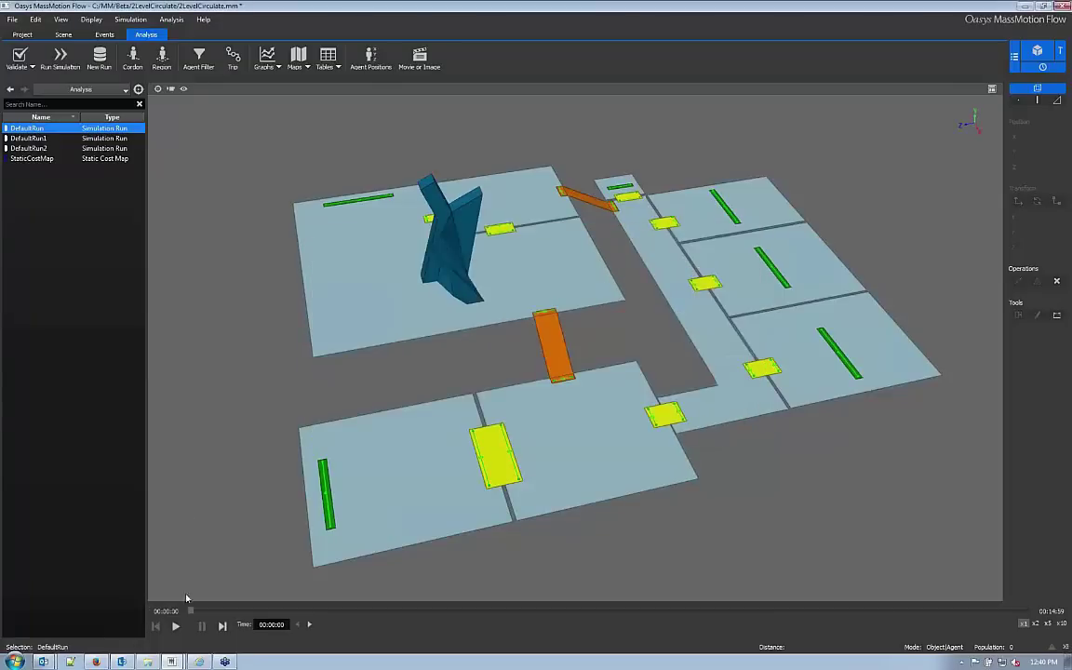
{"action": "left_click", "coordinate": [176, 625]}
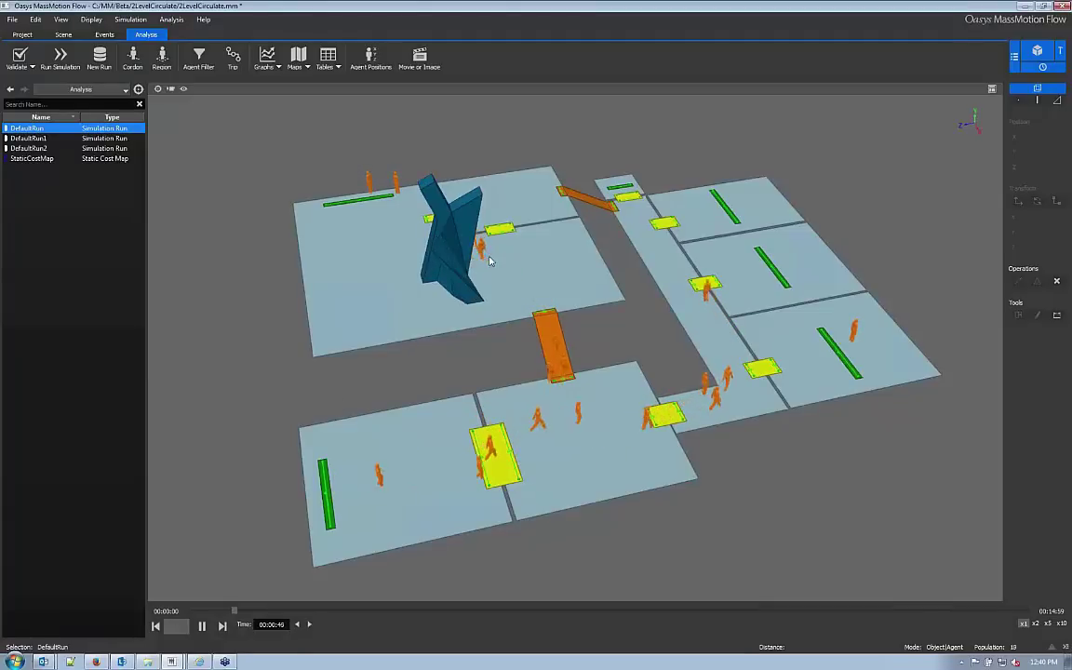
{"action": "left_click", "coordinate": [368, 287]}
{"action": "middle_click_drag", "start_coordinate": [359, 283], "coordinate": [433, 312]}
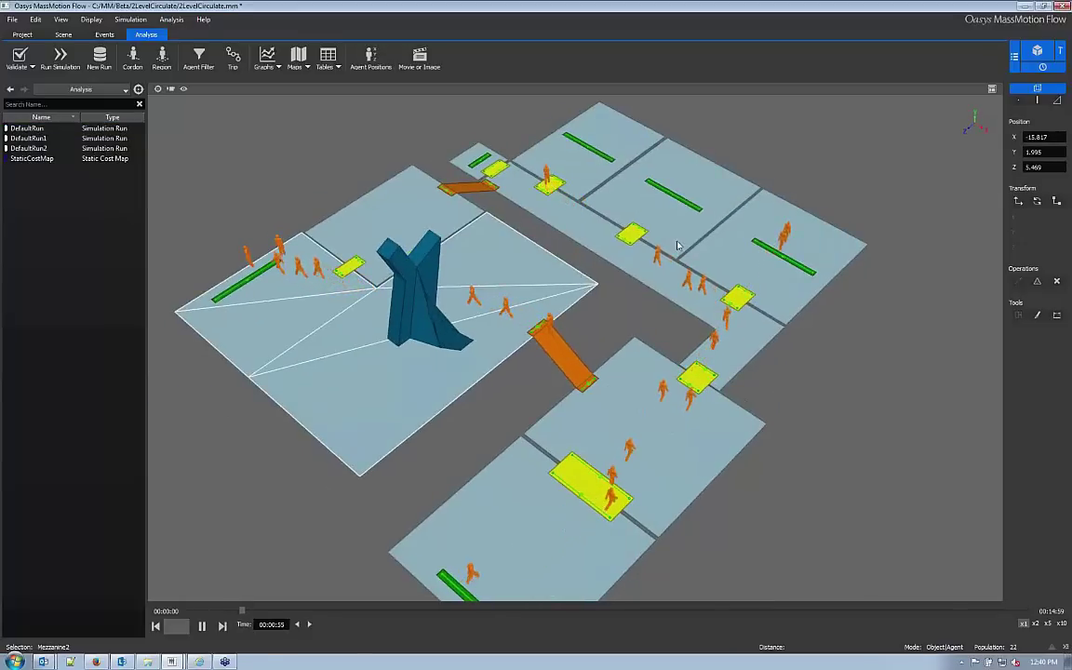
{"action": "middle_click_drag", "start_coordinate": [602, 280], "coordinate": [559, 256]}
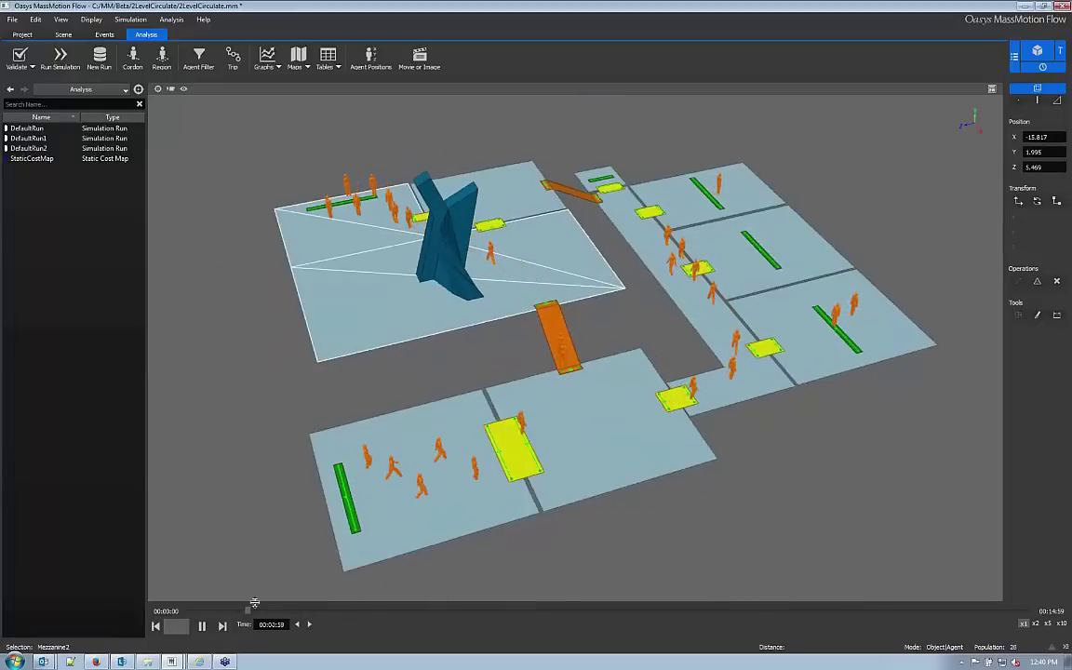
{"action": "left_click_drag", "start_coordinate": [249, 615], "coordinate": [419, 618]}
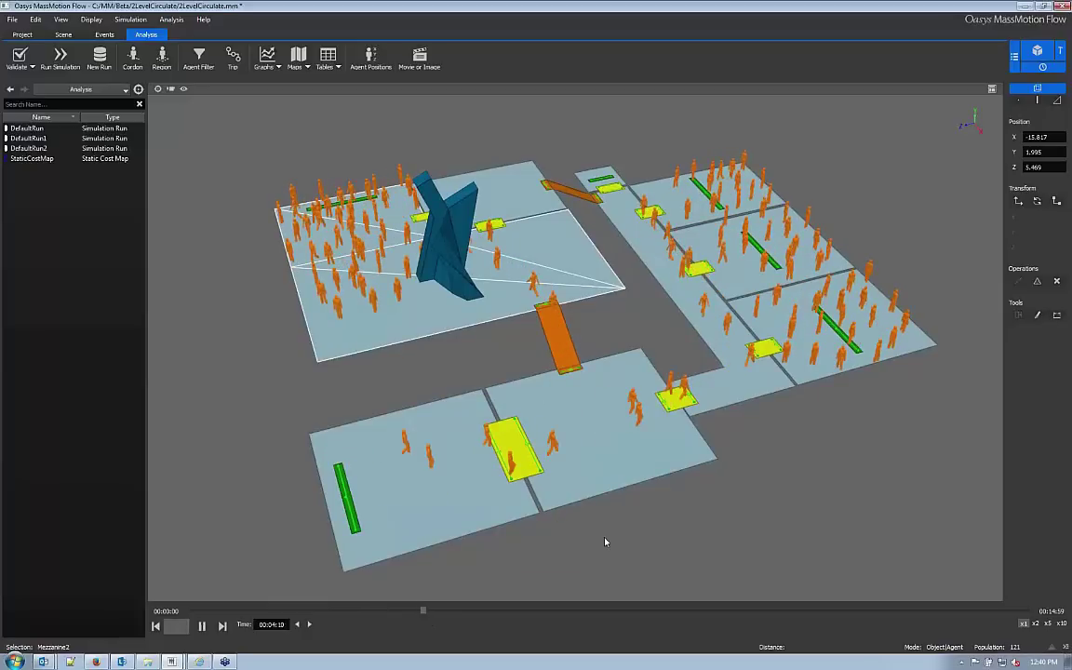
{"action": "key", "text": "space"}
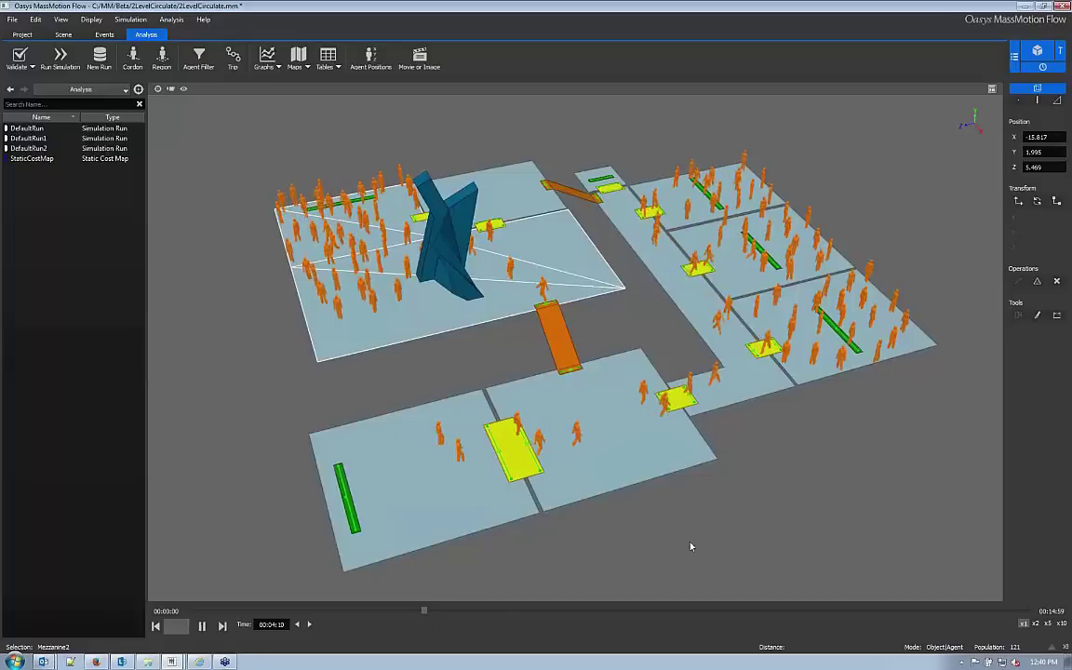
{"action": "left_click_drag", "start_coordinate": [428, 614], "coordinate": [618, 609]}
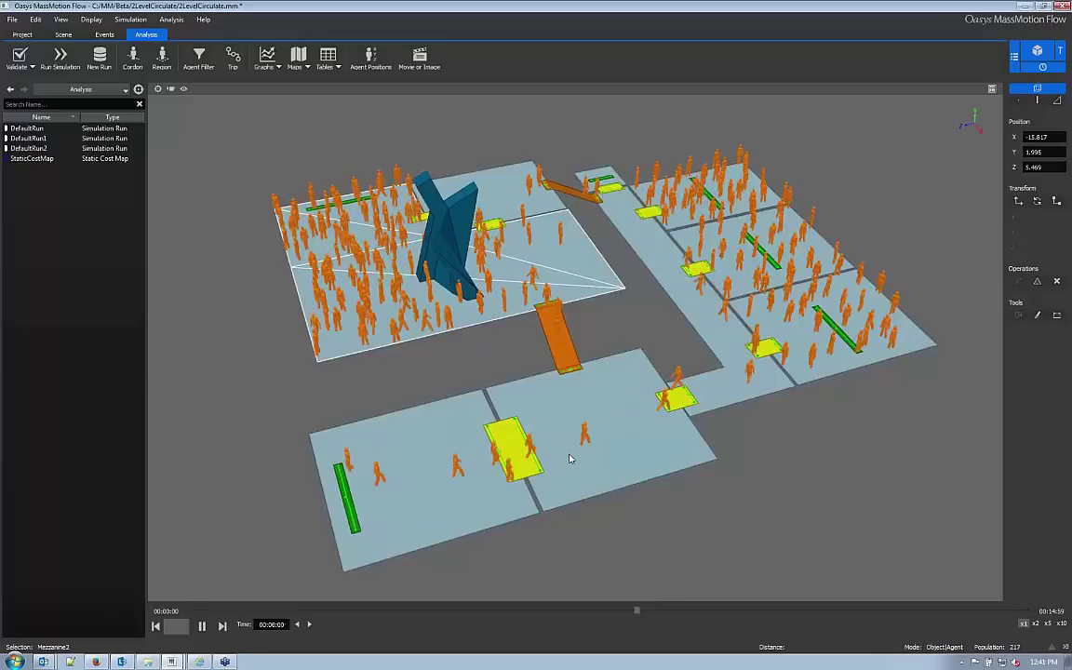
Enable the Overlay > Show Visible Population count and clear the selection
{"action": "left_click", "coordinate": [183, 89]}
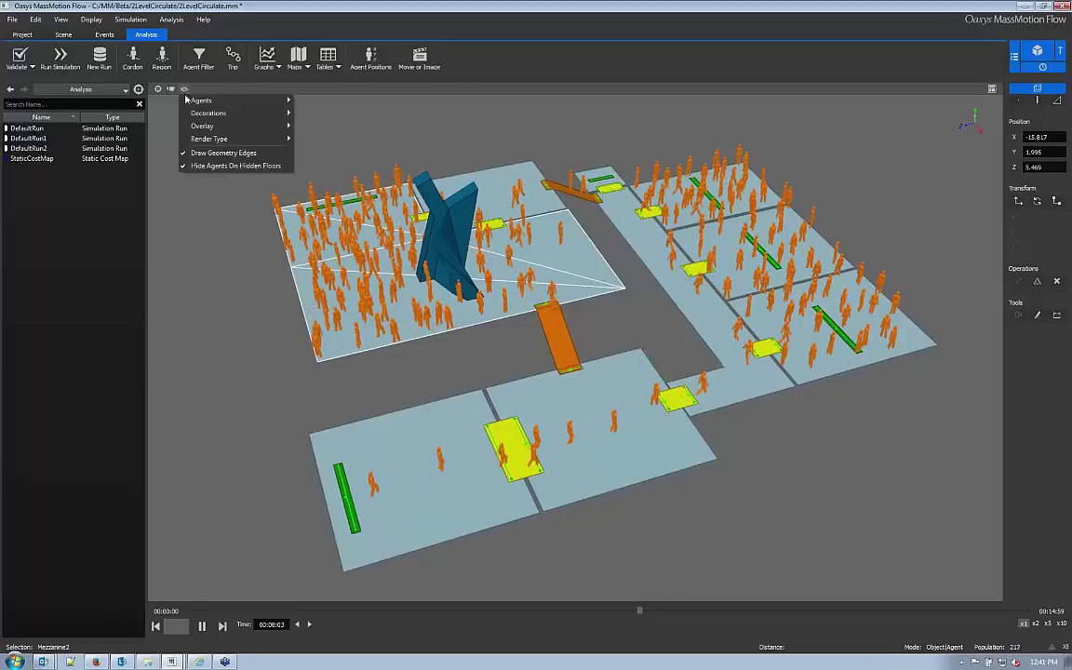
{"action": "mouse_move", "coordinate": [275, 127]}
{"action": "left_click", "coordinate": [321, 139]}
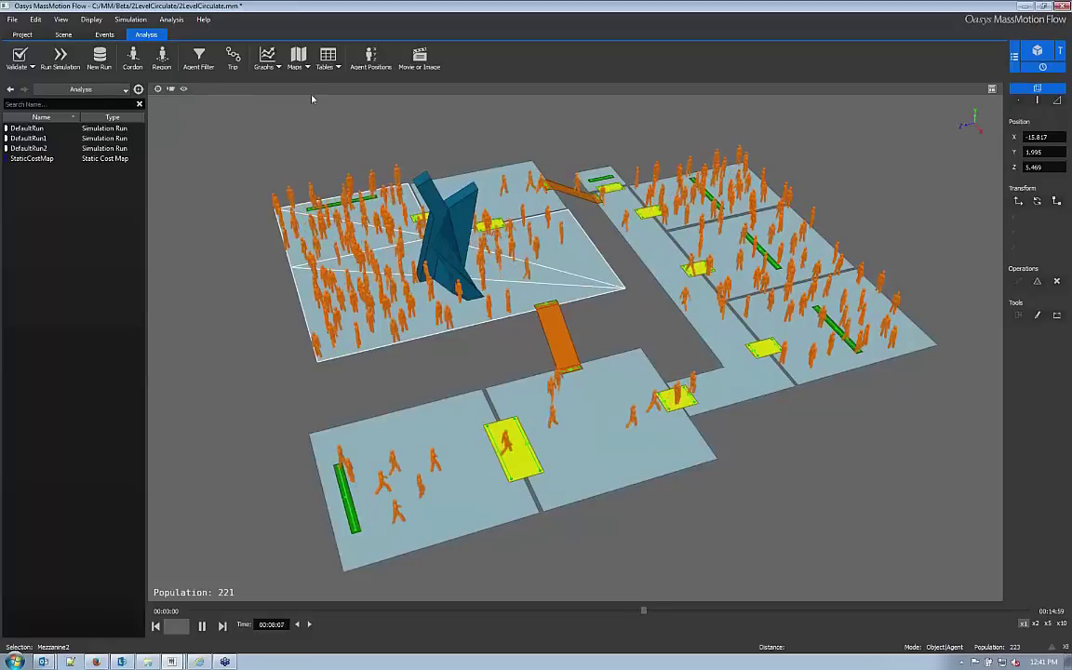
{"action": "left_click", "coordinate": [223, 257]}
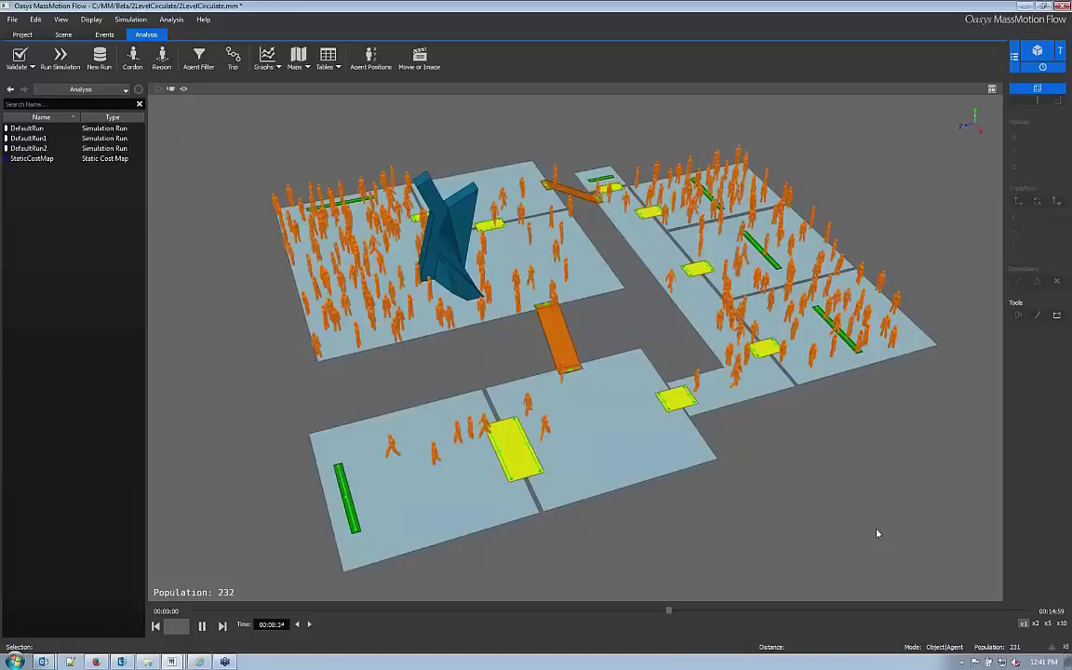
{"action": "left_click_drag", "start_coordinate": [499, 336], "coordinate": [205, 109]}
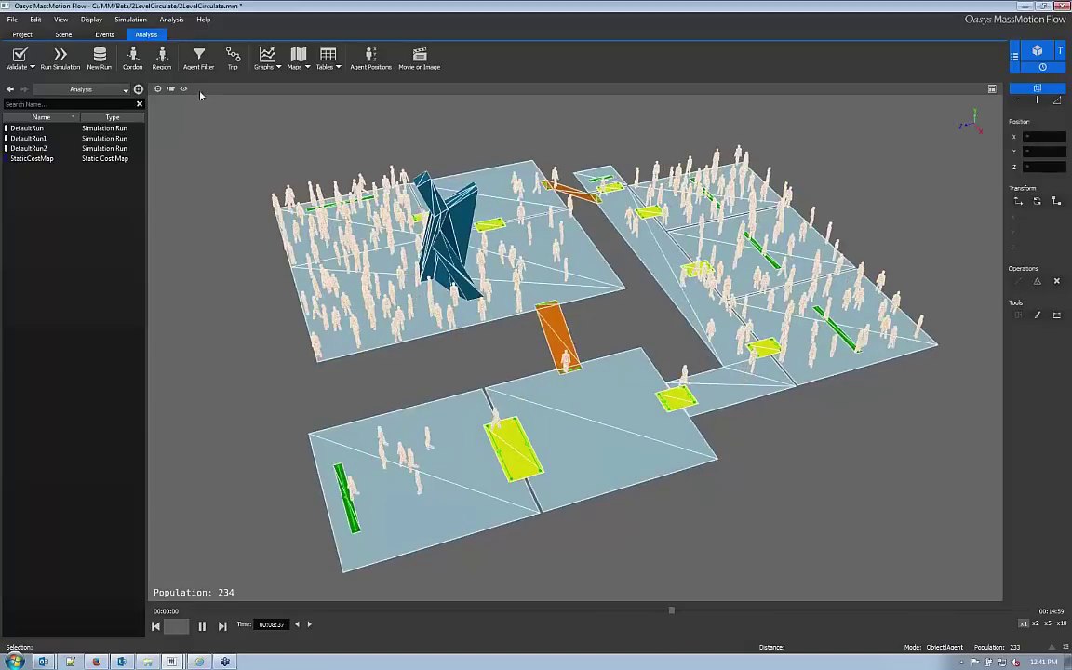
{"action": "left_click", "coordinate": [208, 174]}
{"action": "left_click", "coordinate": [304, 67]}
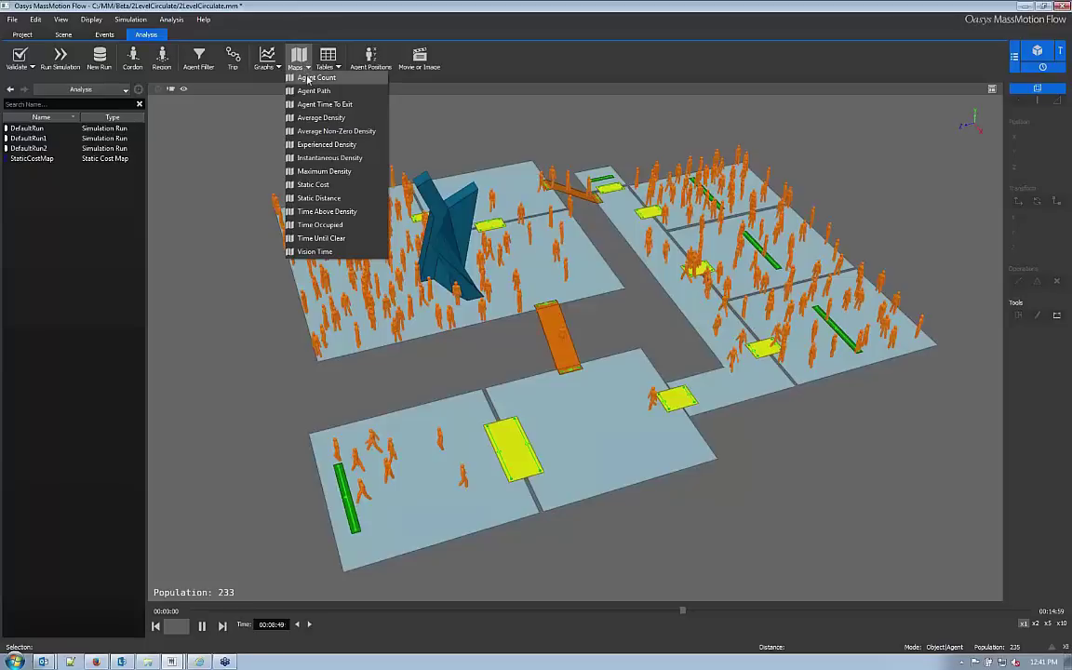
Create an agent count map and try evaluating it, dismissing the missing source run errors
{"action": "left_click", "coordinate": [316, 77]}
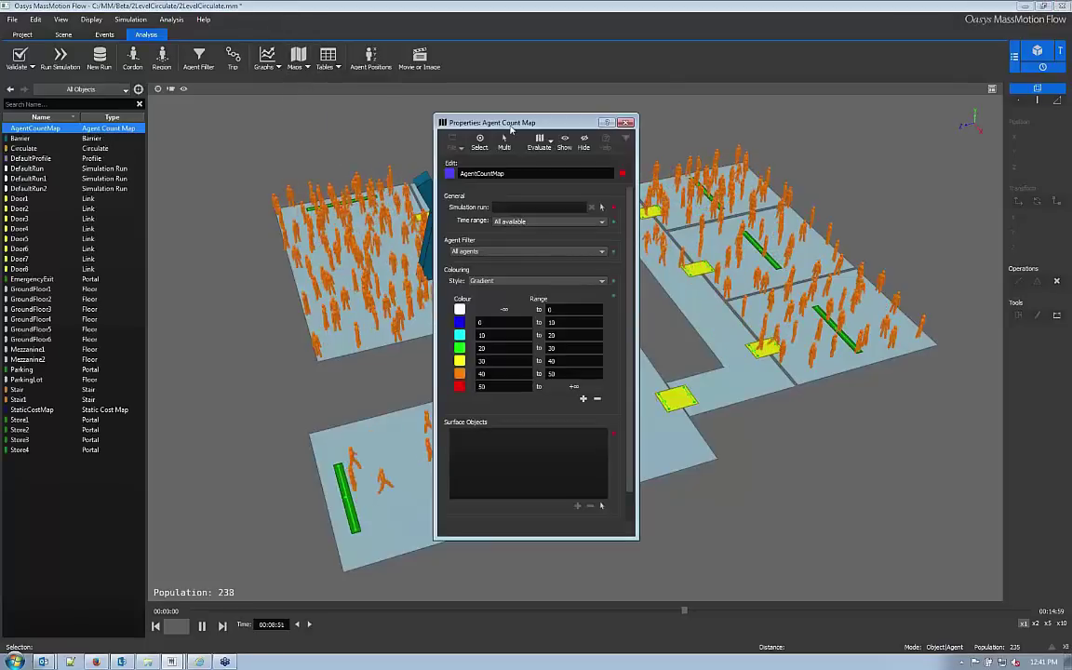
{"action": "left_click_drag", "start_coordinate": [510, 127], "coordinate": [136, 139]}
{"action": "left_click_drag", "start_coordinate": [934, 544], "coordinate": [286, 132]}
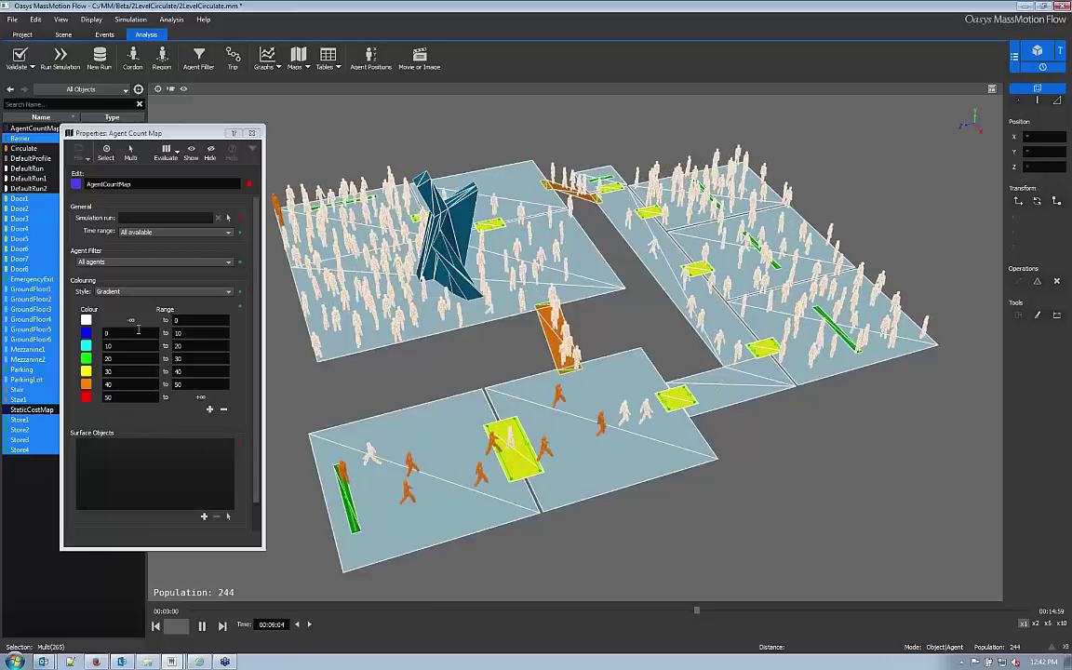
{"action": "left_click", "coordinate": [189, 154]}
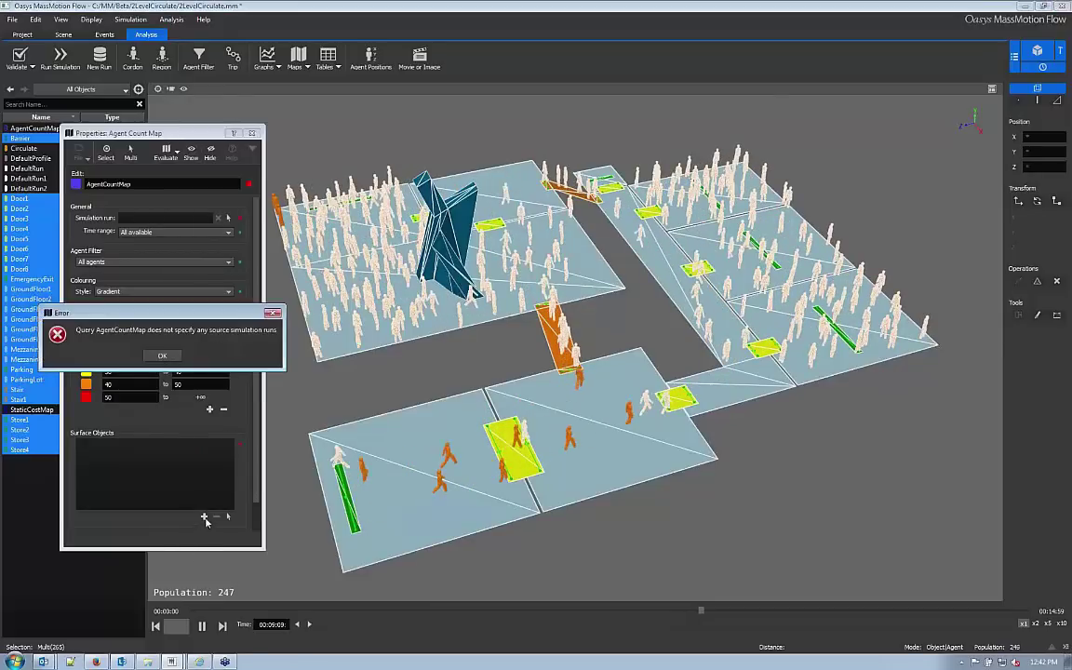
{"action": "left_click", "coordinate": [158, 361]}
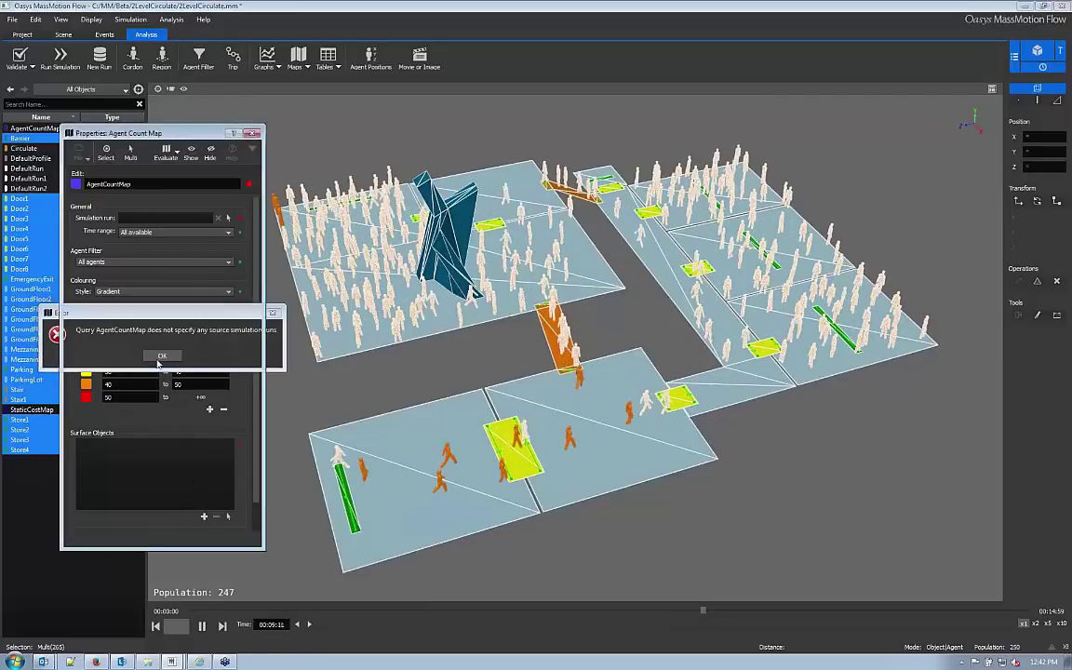
{"action": "left_click", "coordinate": [160, 158]}
{"action": "left_click", "coordinate": [158, 357]}
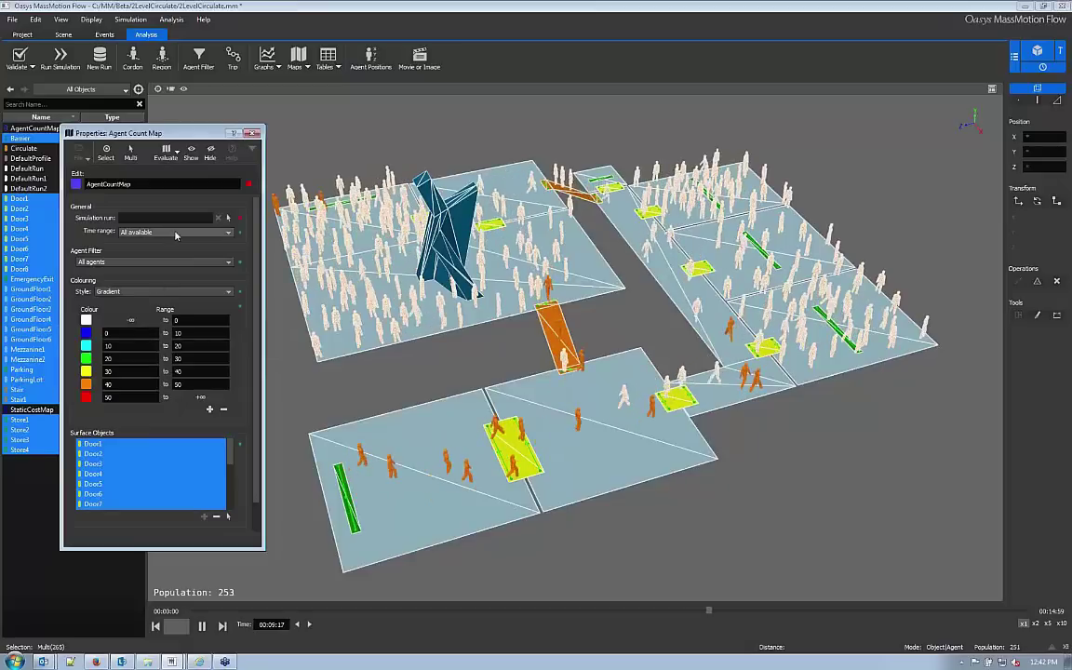
Set DefaultRun as the map's source run and dismiss the database connection error
{"action": "left_click", "coordinate": [225, 220]}
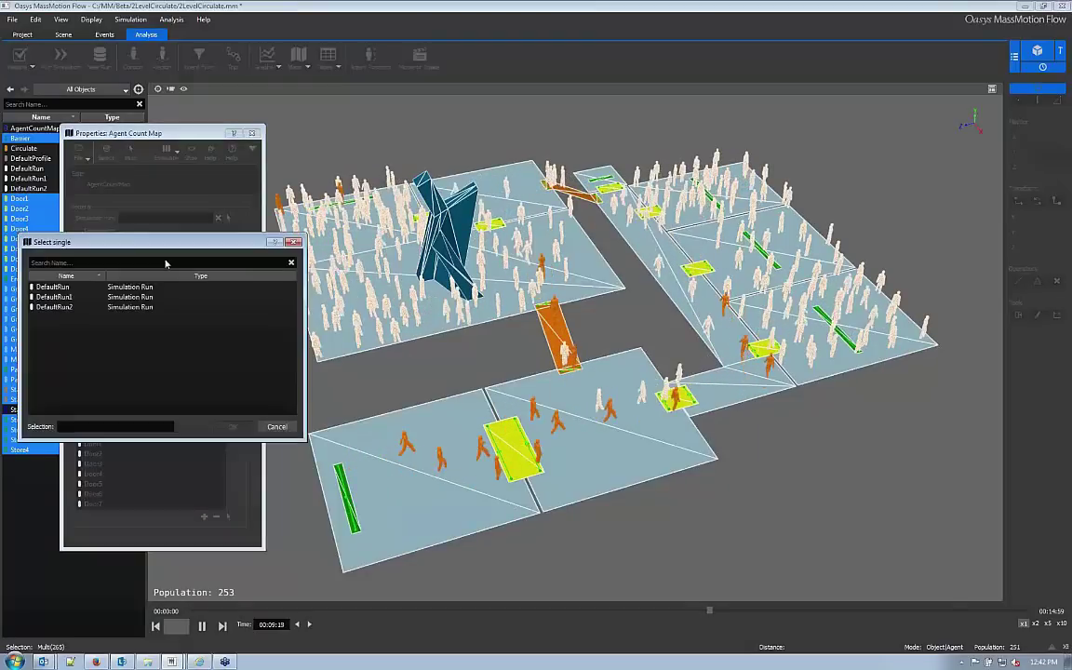
{"action": "left_click", "coordinate": [54, 288]}
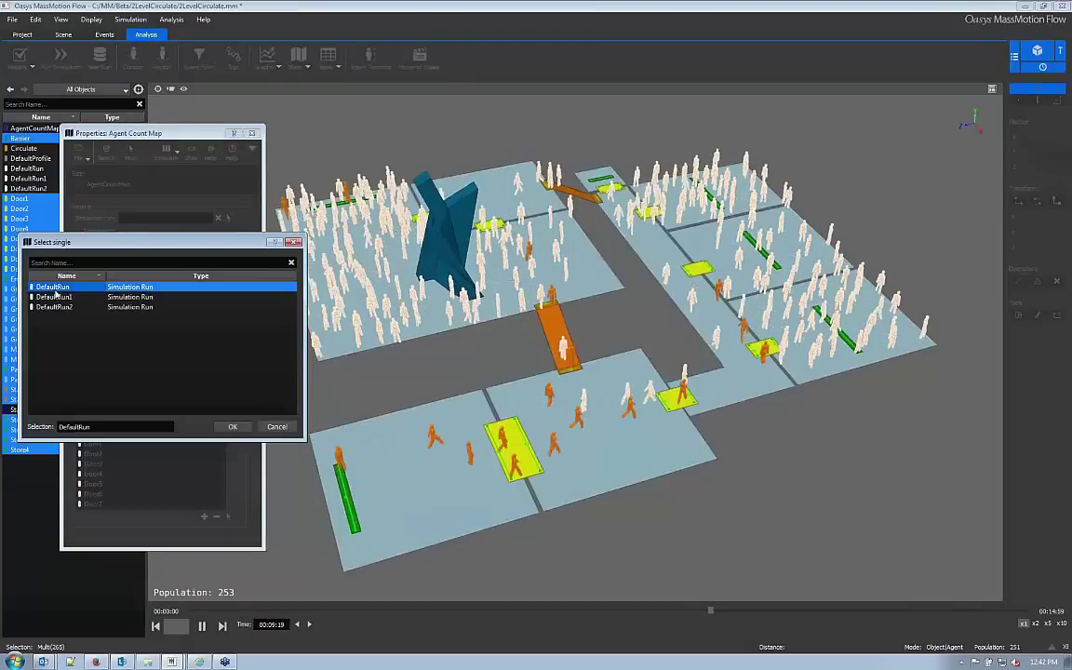
{"action": "left_click", "coordinate": [233, 426]}
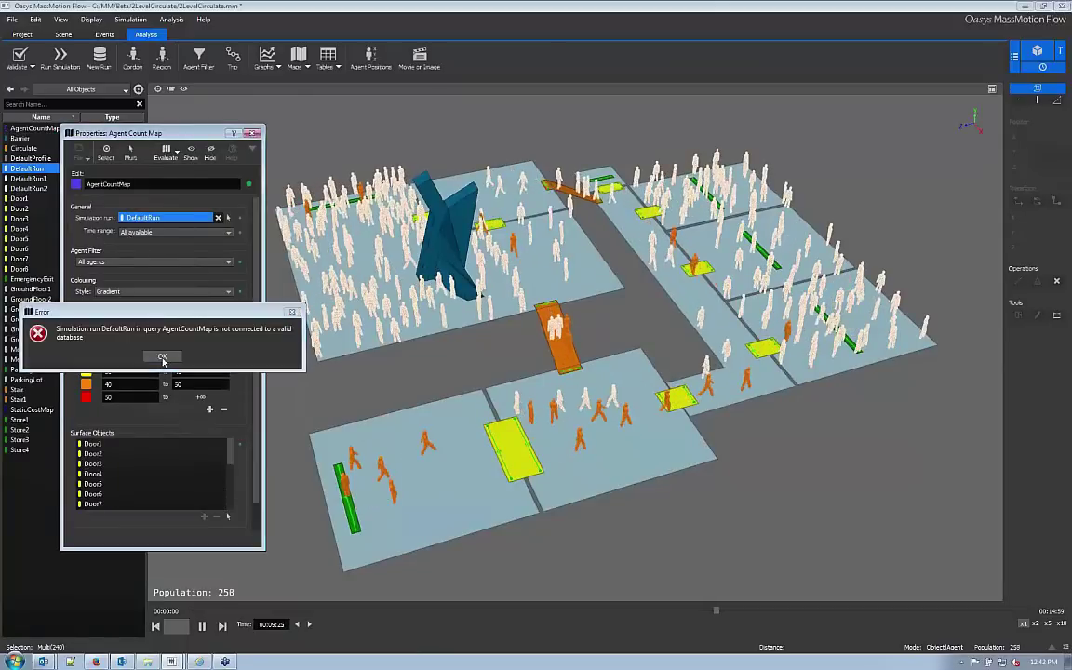
{"action": "left_click", "coordinate": [163, 359]}
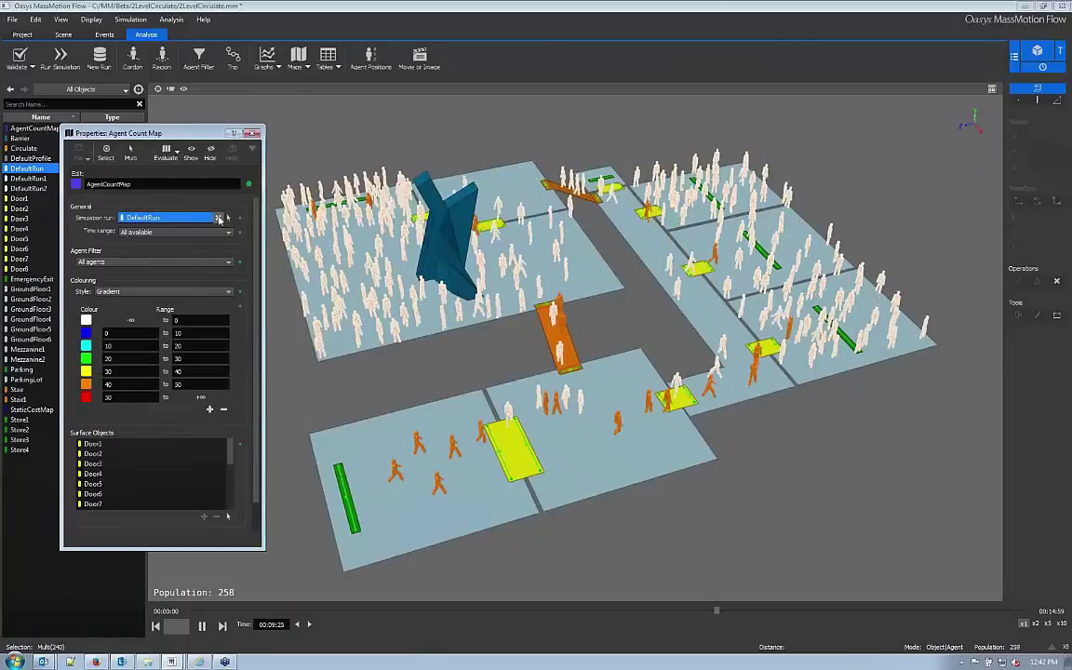
Clear the count map's Simulation run field after checking DefaultRun1 and DefaultRun2
{"action": "left_click_drag", "start_coordinate": [182, 143], "coordinate": [314, 153]}
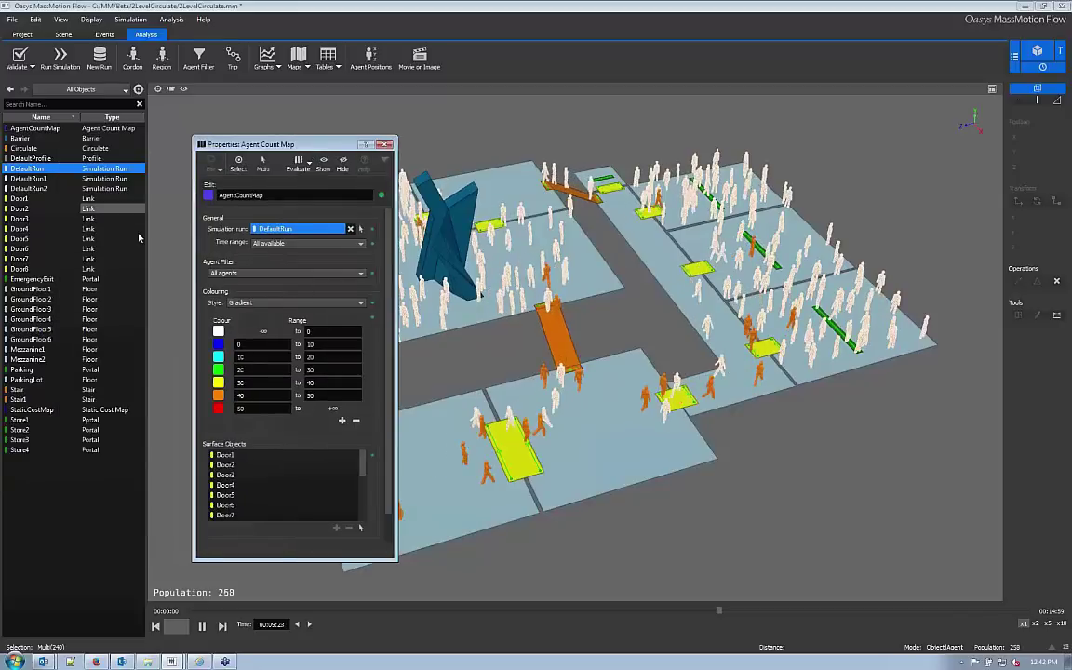
{"action": "left_click", "coordinate": [37, 179]}
{"action": "right_click", "coordinate": [37, 180]}
{"action": "key", "text": "Escape"}
{"action": "left_click", "coordinate": [36, 189]}
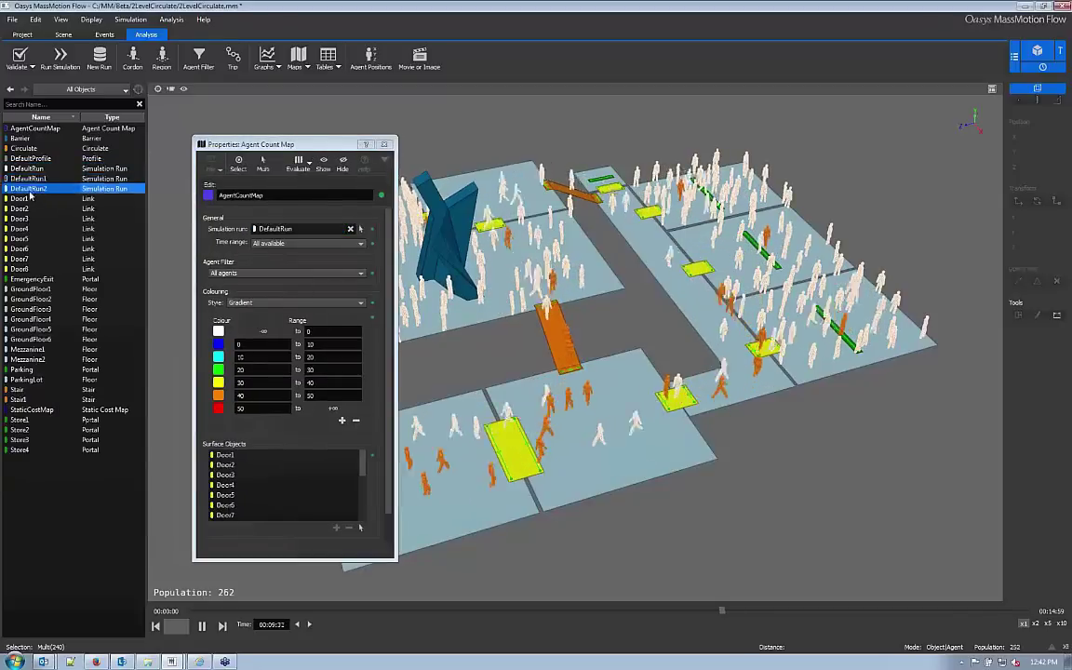
{"action": "right_click", "coordinate": [31, 190]}
{"action": "left_click_drag", "start_coordinate": [28, 169], "coordinate": [349, 229]}
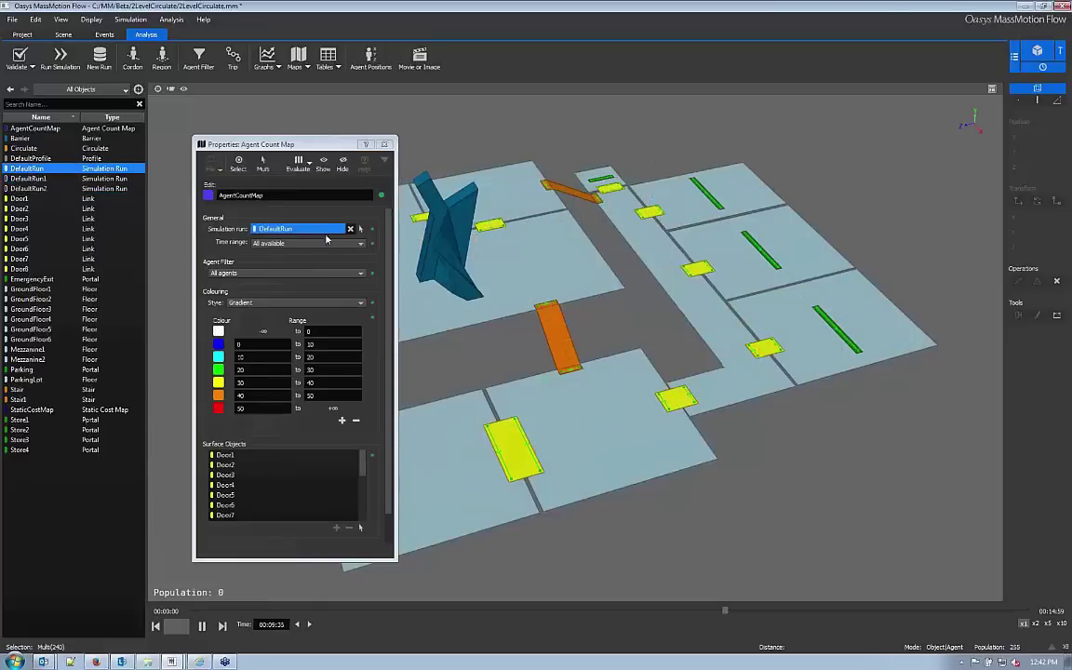
Close the Agent Count Map properties and show DefaultRun2's agents in the model
{"action": "left_click", "coordinate": [384, 146]}
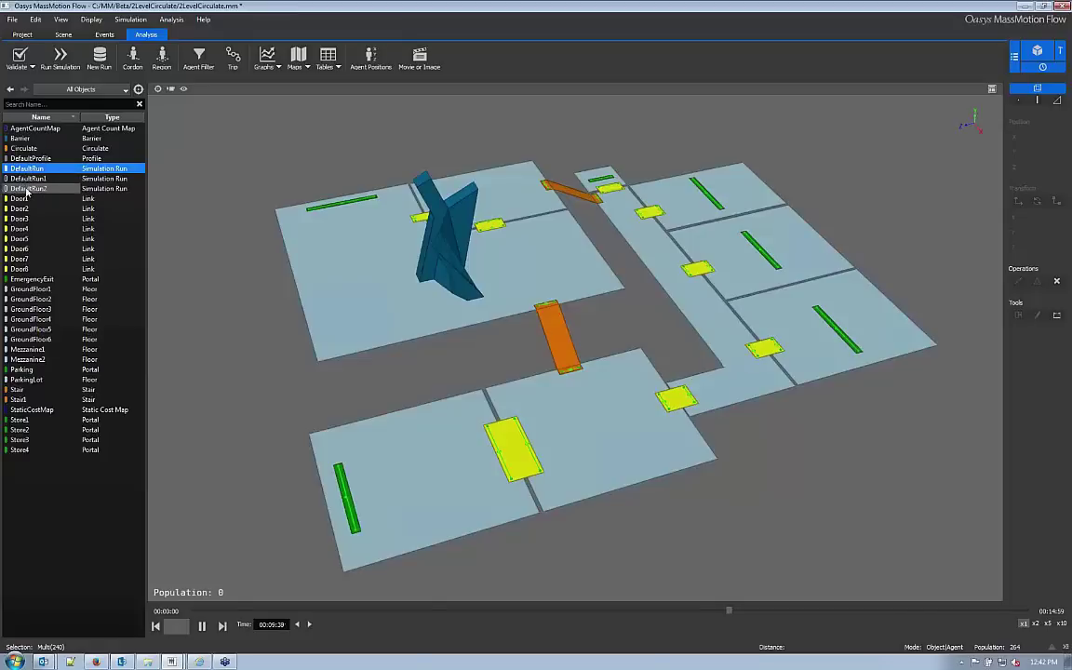
{"action": "left_click", "coordinate": [28, 189]}
{"action": "right_click", "coordinate": [31, 190]}
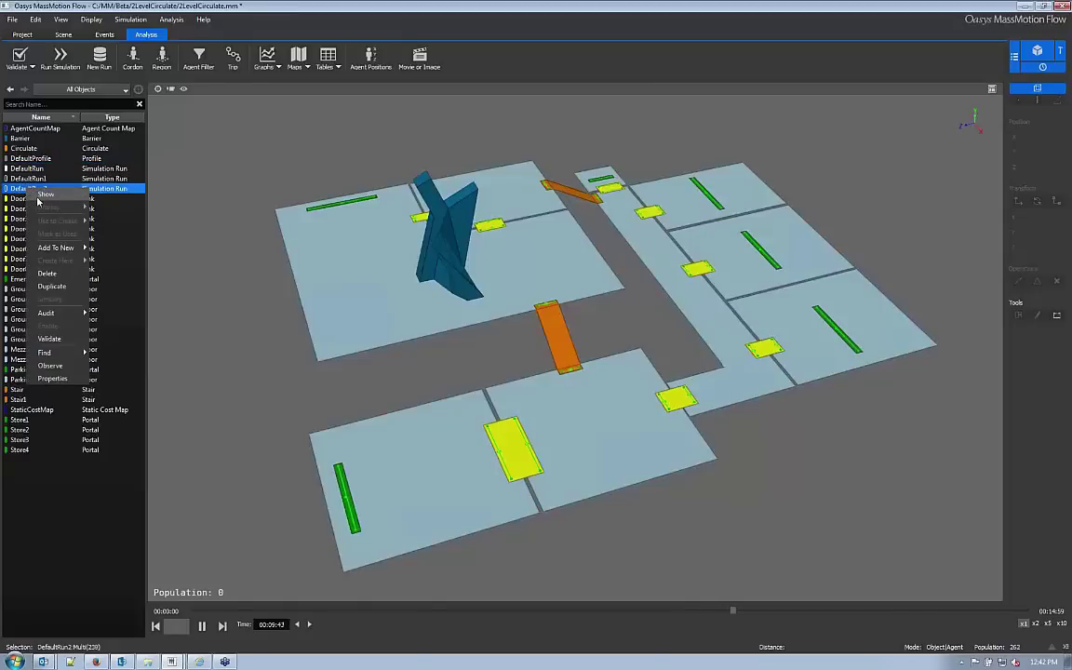
{"action": "left_click", "coordinate": [45, 194]}
Delete the DefaultRun and DefaultRun1 simulation runs, confirming each deletion
{"action": "left_click", "coordinate": [28, 169]}
{"action": "right_click", "coordinate": [32, 169]}
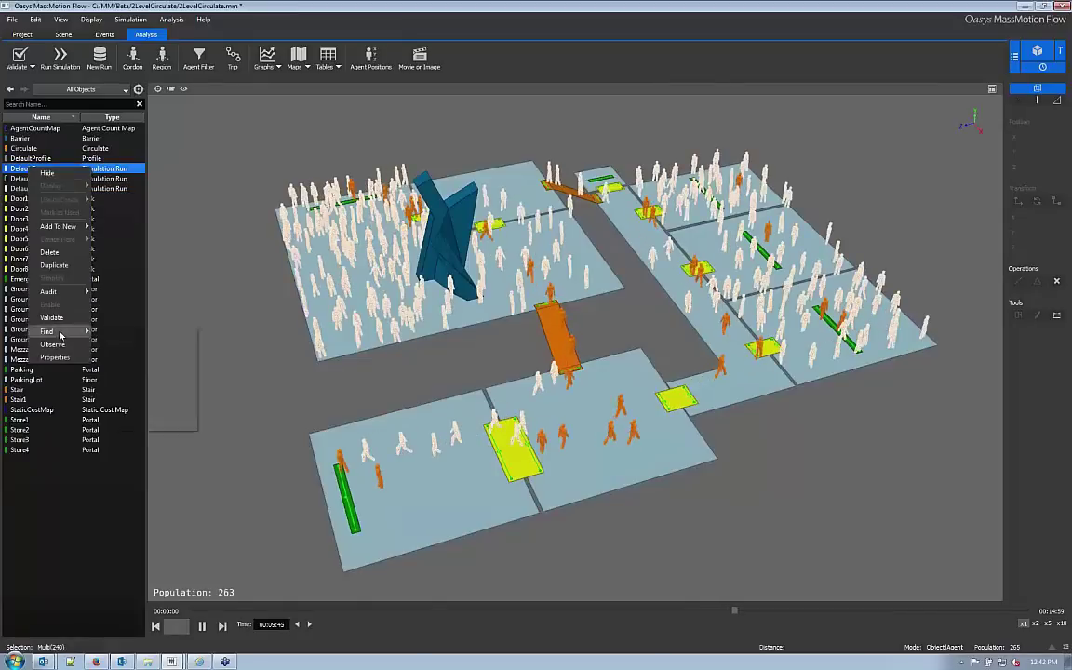
{"action": "left_click", "coordinate": [49, 252]}
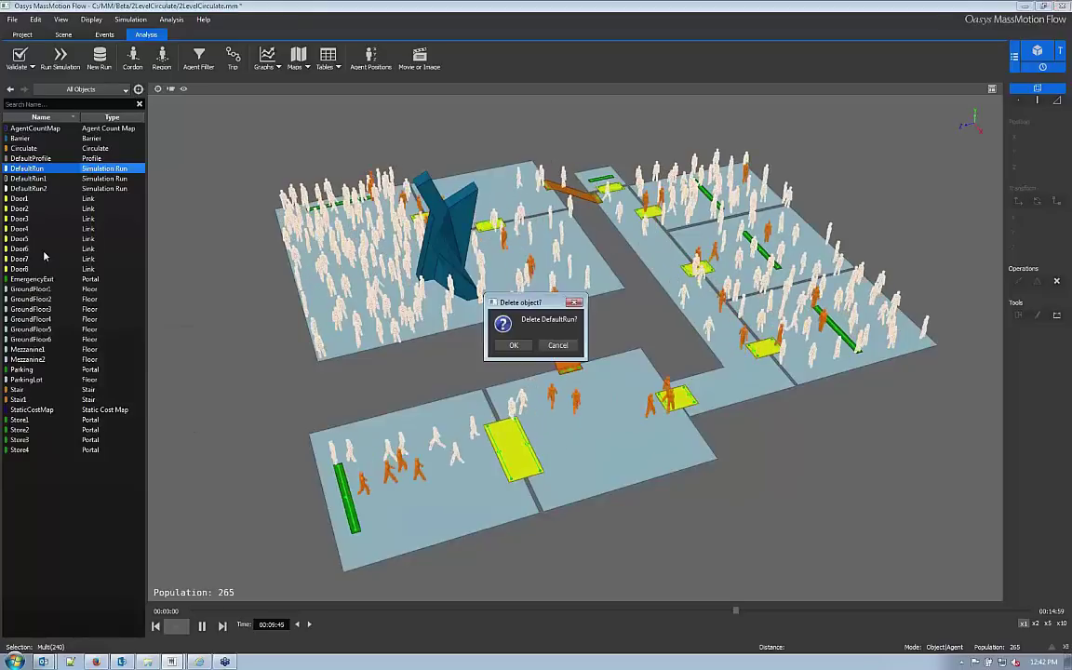
{"action": "left_click", "coordinate": [517, 345]}
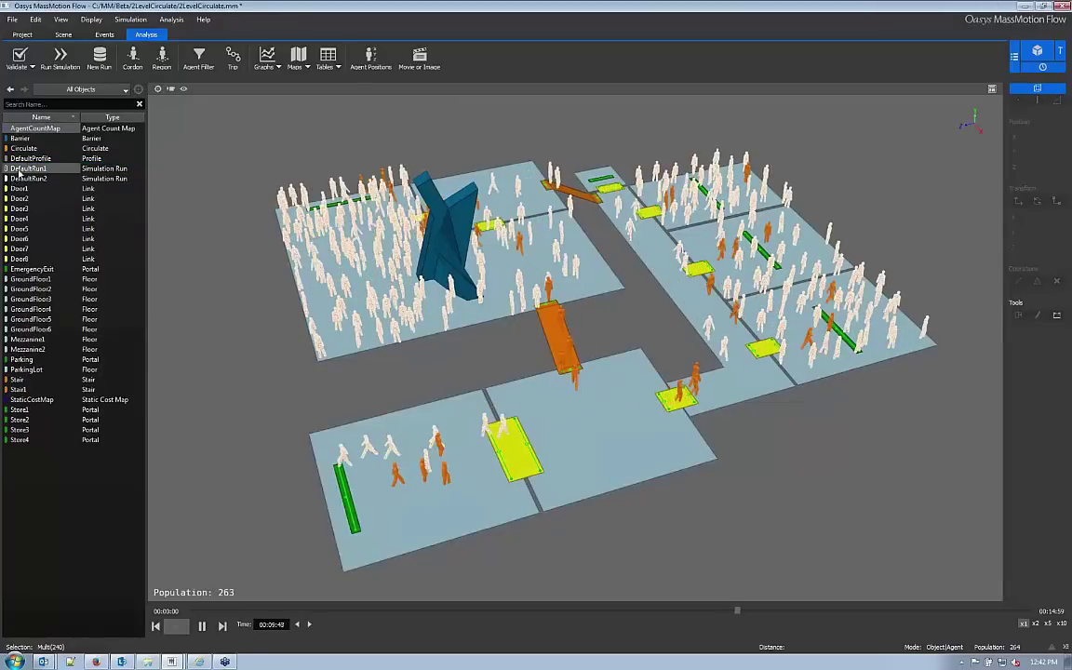
{"action": "right_click", "coordinate": [28, 170]}
{"action": "left_click", "coordinate": [39, 254]}
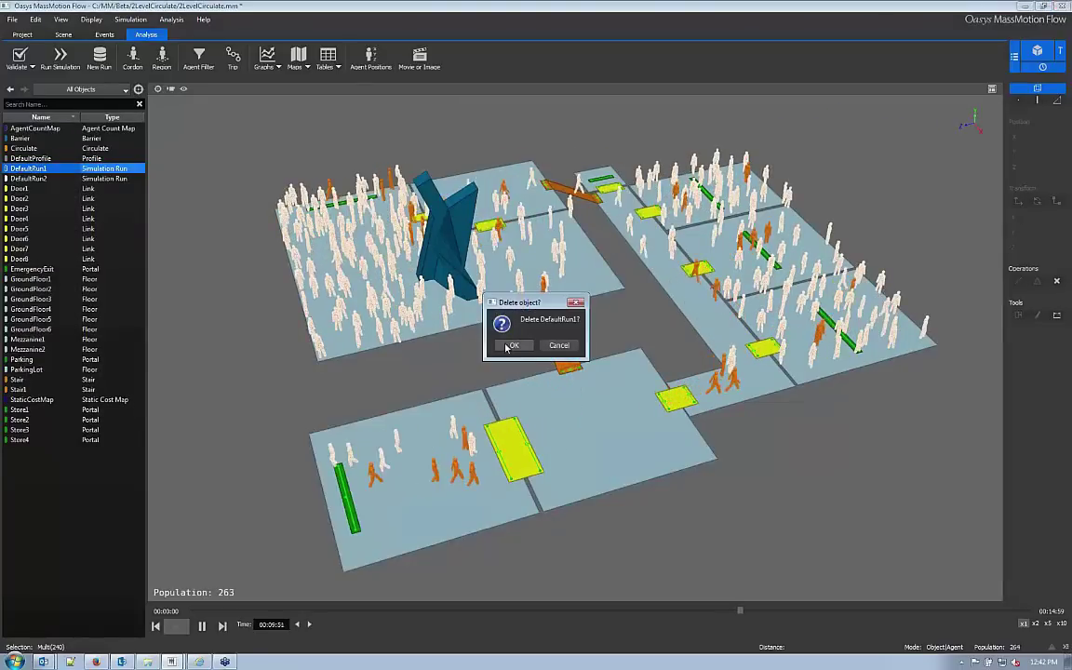
{"action": "left_click", "coordinate": [509, 345]}
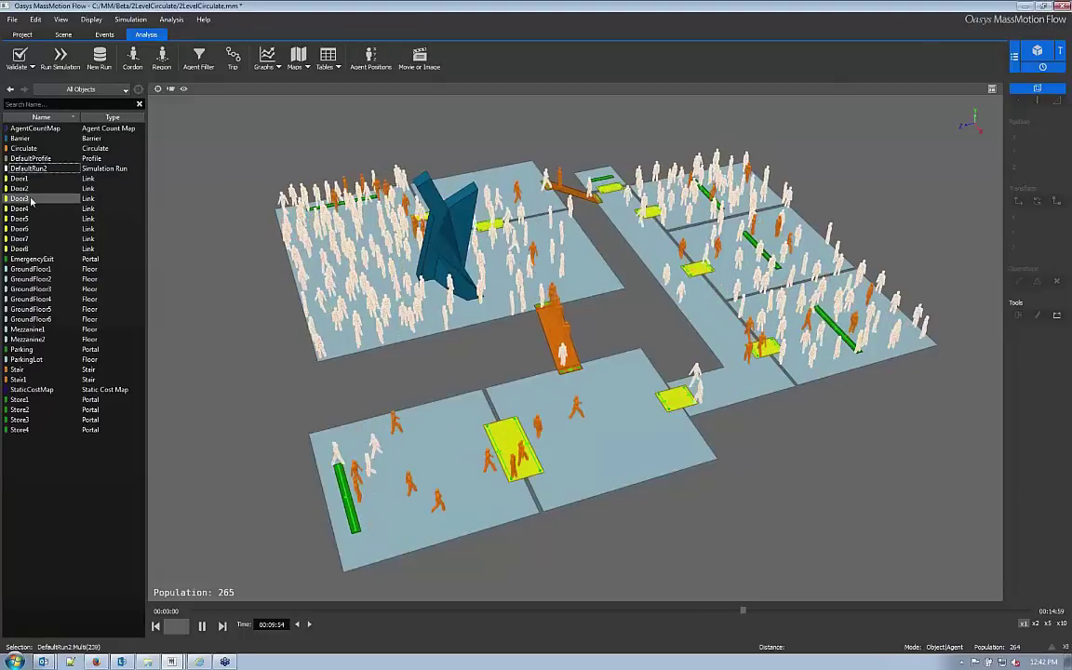
Set AgentCountMap's Simulation run to DefaultRun2 and evaluate the heat map
{"action": "double_click", "coordinate": [35, 130]}
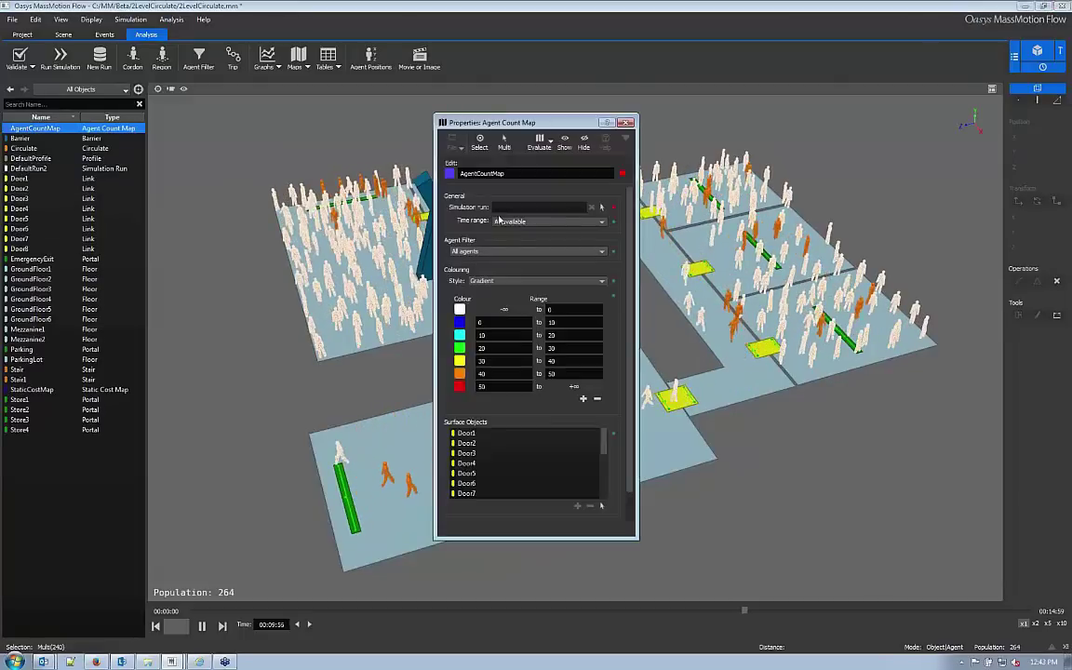
{"action": "left_click", "coordinate": [587, 207]}
{"action": "left_click", "coordinate": [443, 275]}
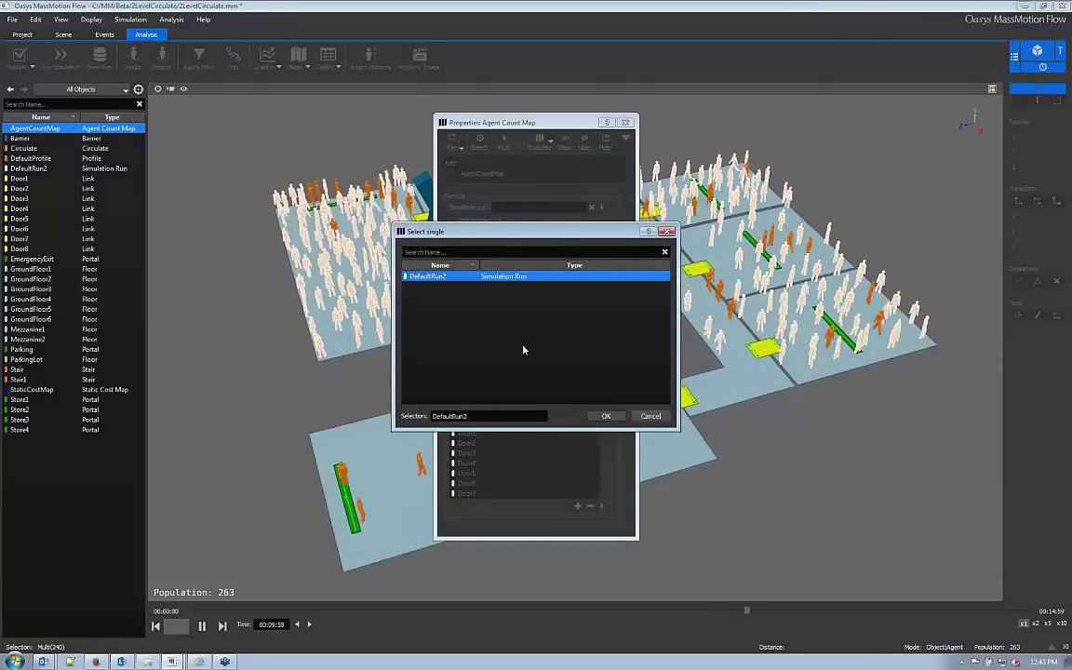
{"action": "left_click", "coordinate": [603, 416]}
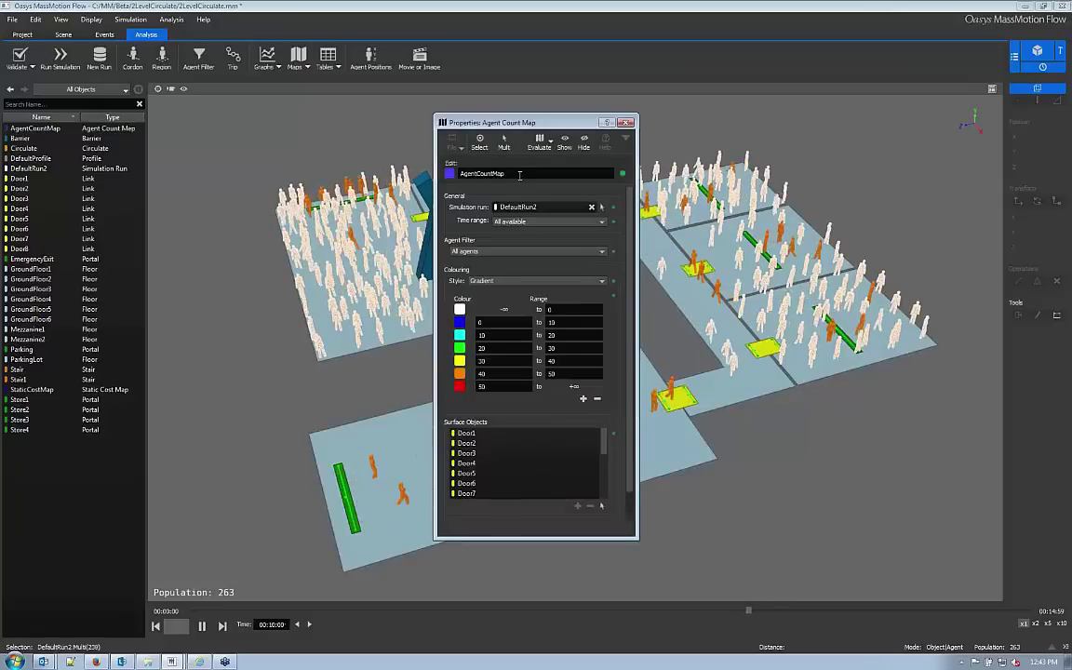
{"action": "left_click", "coordinate": [536, 140]}
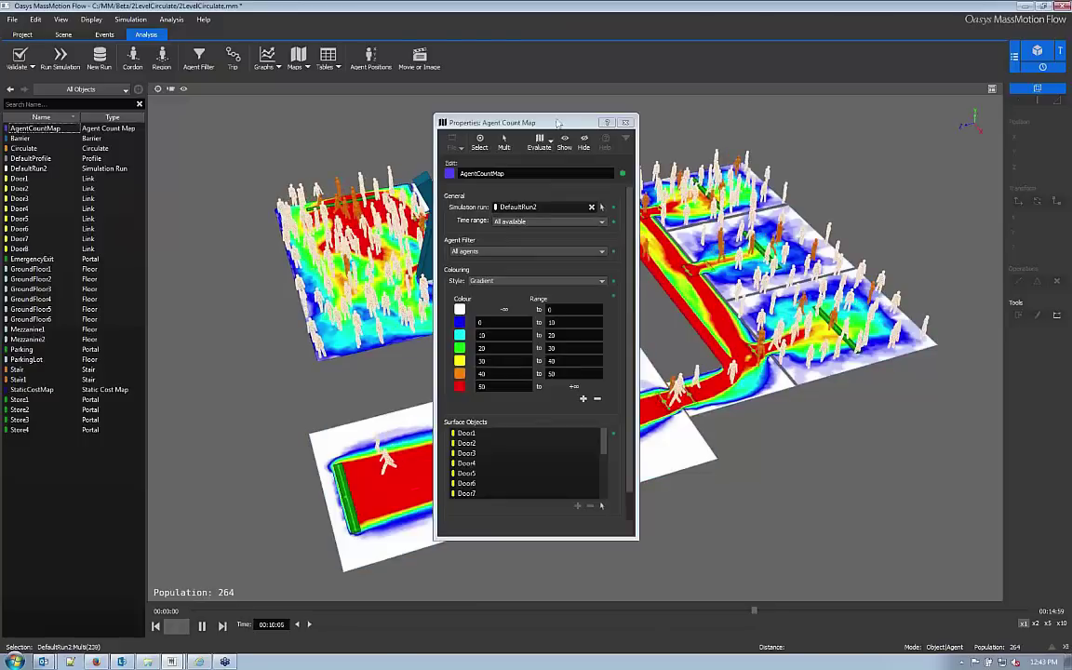
Colour the lowest count range black and close the Agent Count Map properties
{"action": "left_click_drag", "start_coordinate": [575, 122], "coordinate": [212, 174]}
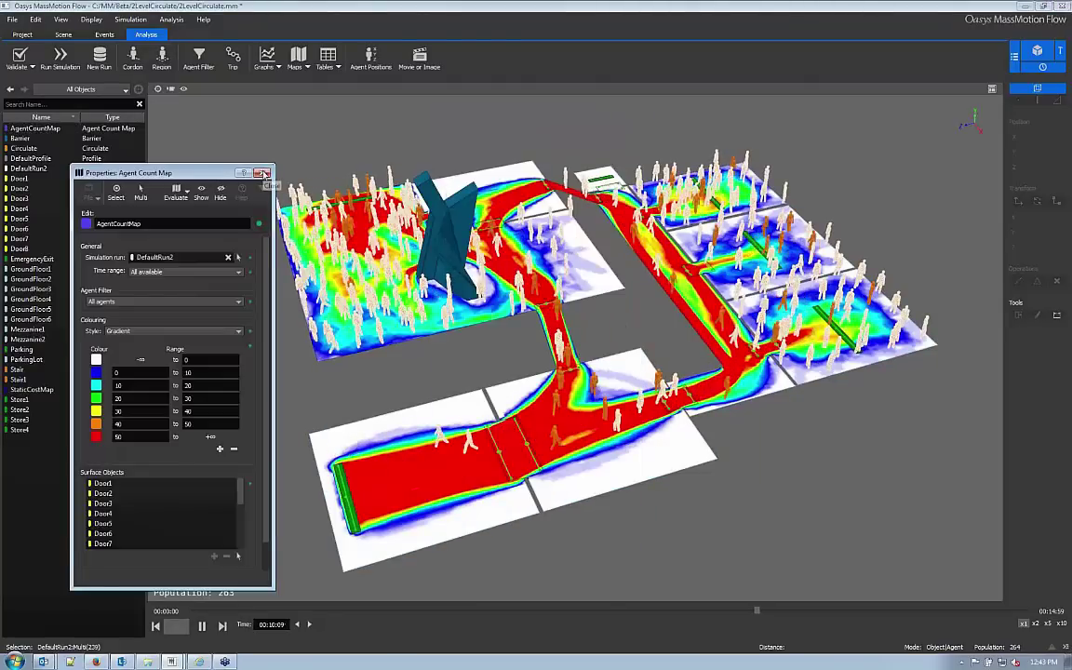
{"action": "left_click", "coordinate": [219, 448]}
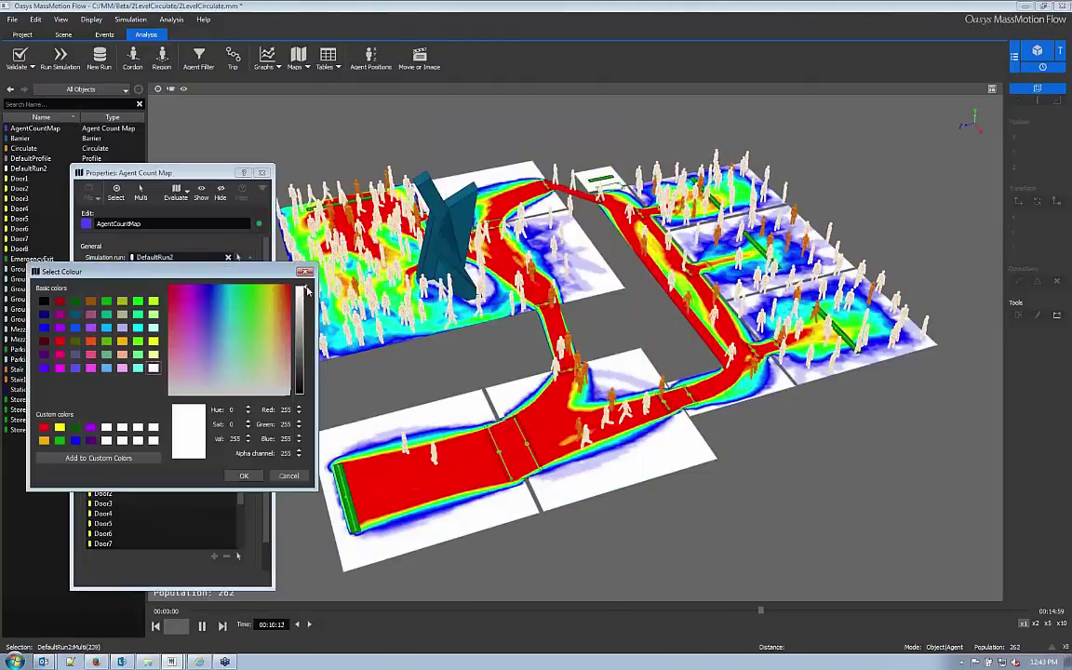
{"action": "left_click", "coordinate": [244, 475]}
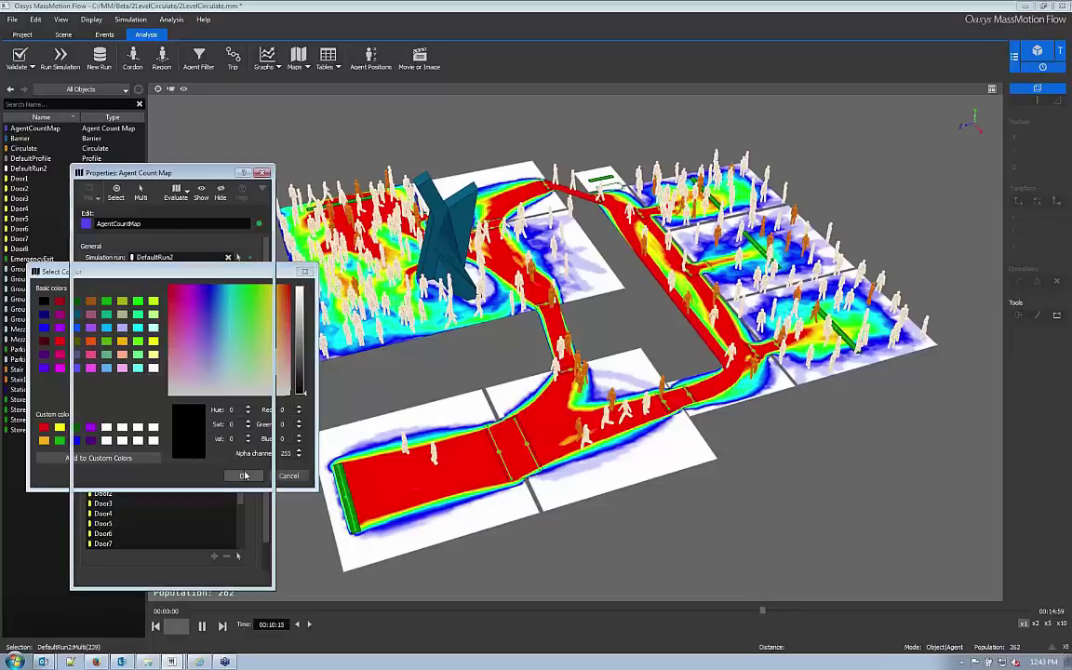
{"action": "left_click", "coordinate": [263, 173]}
{"action": "left_click", "coordinate": [237, 153]}
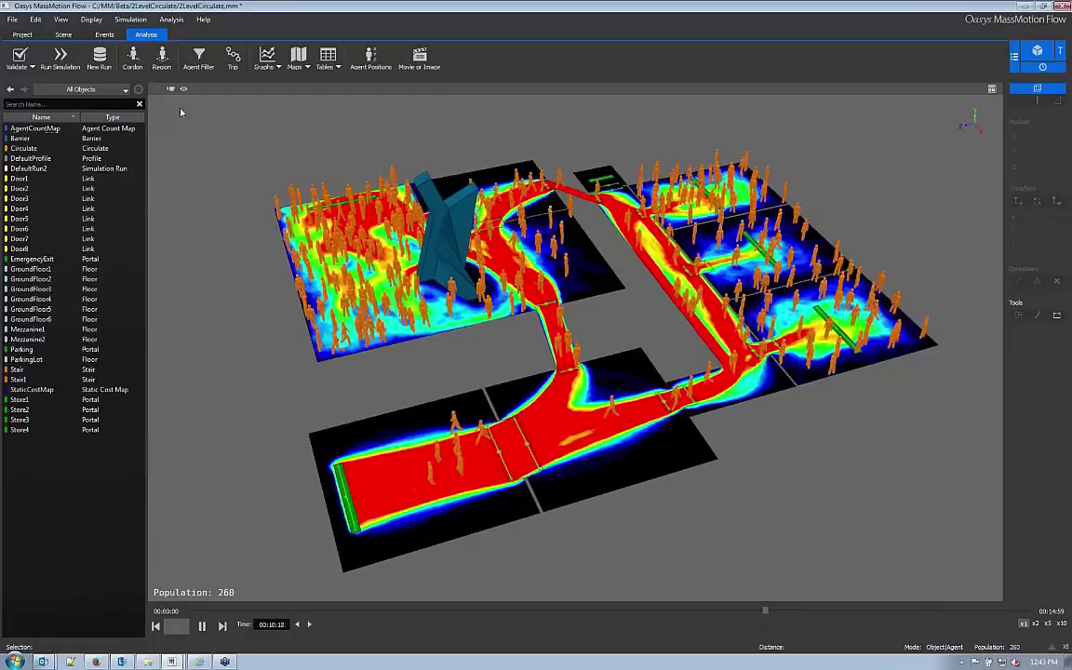
Hide DefaultRun2's agents and orbit closer to inspect the agent count heat map
{"action": "right_click", "coordinate": [51, 169]}
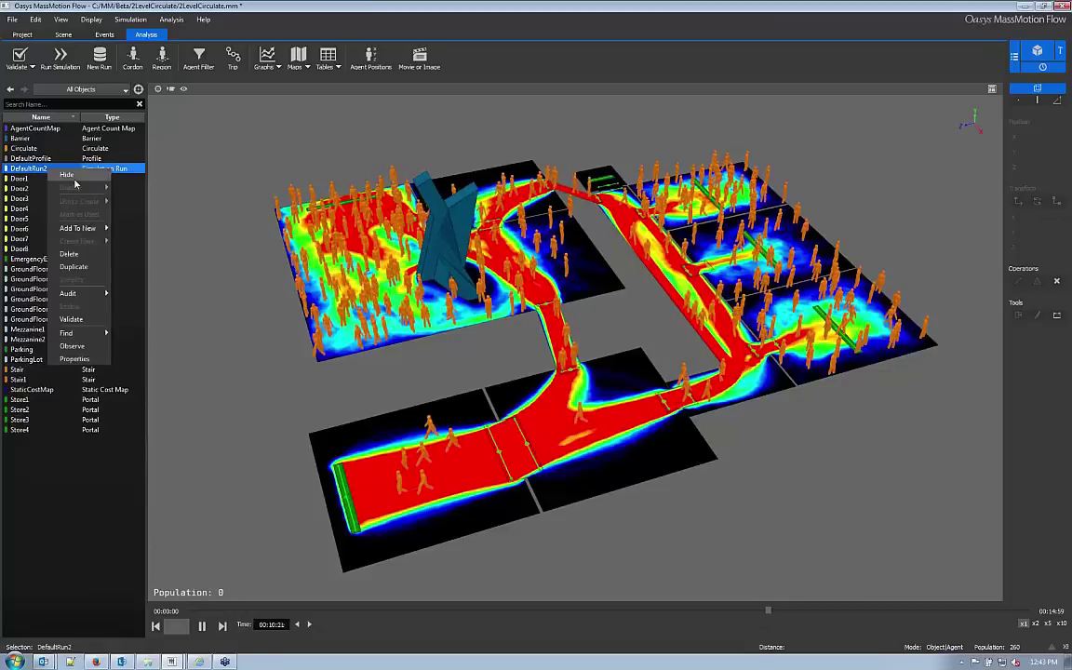
{"action": "left_click", "coordinate": [69, 198]}
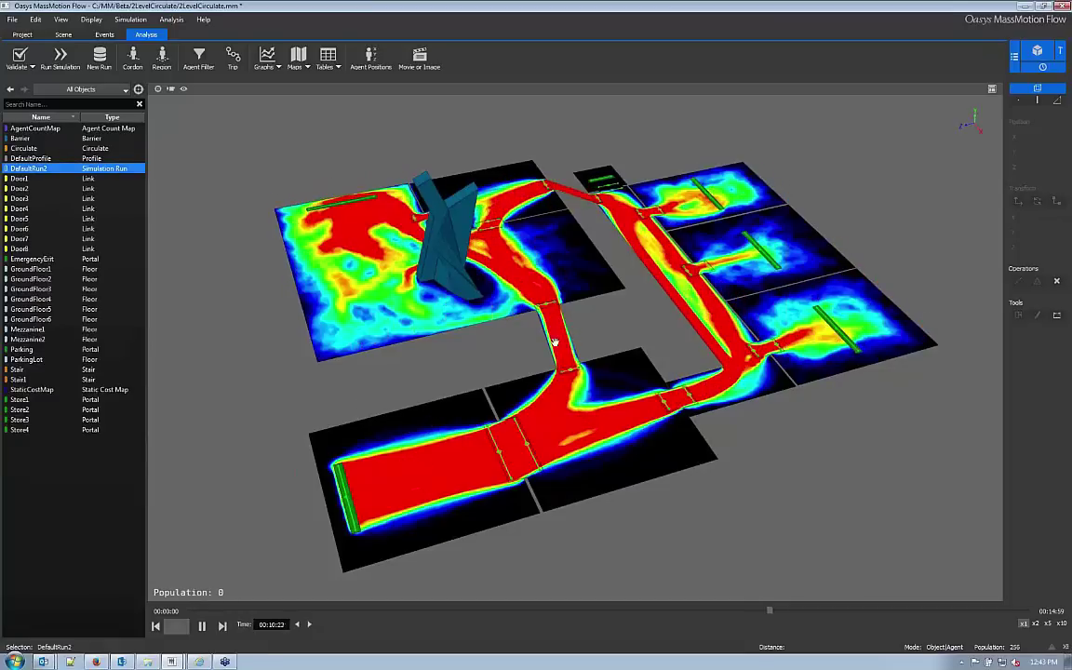
{"action": "middle_click_drag", "start_coordinate": [555, 343], "coordinate": [482, 354]}
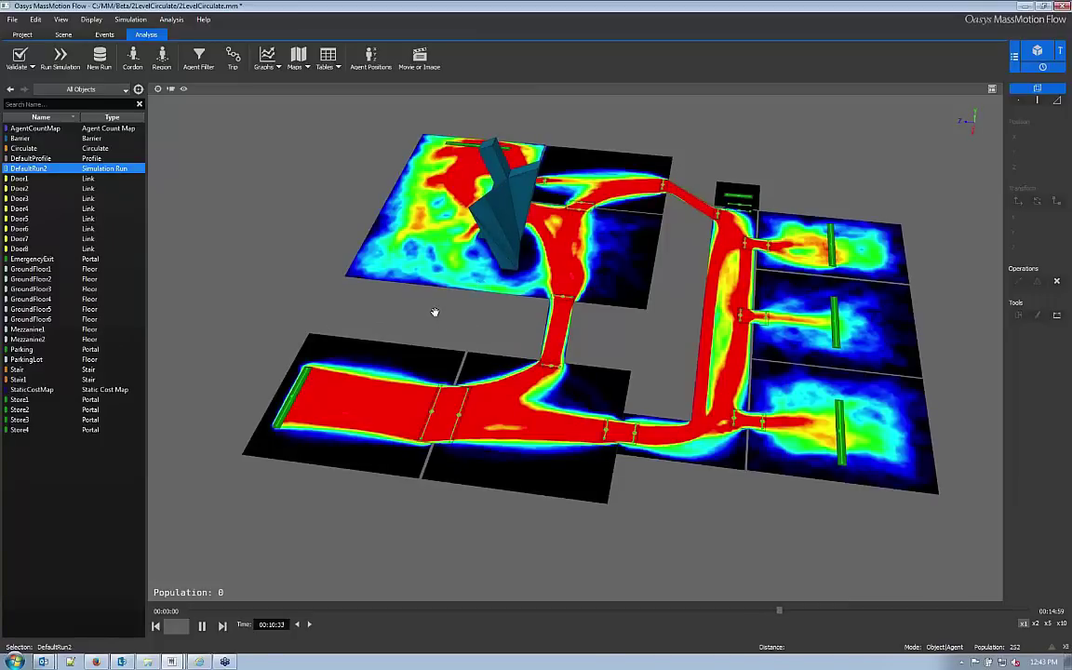
{"action": "middle_click_drag", "start_coordinate": [434, 313], "coordinate": [490, 313]}
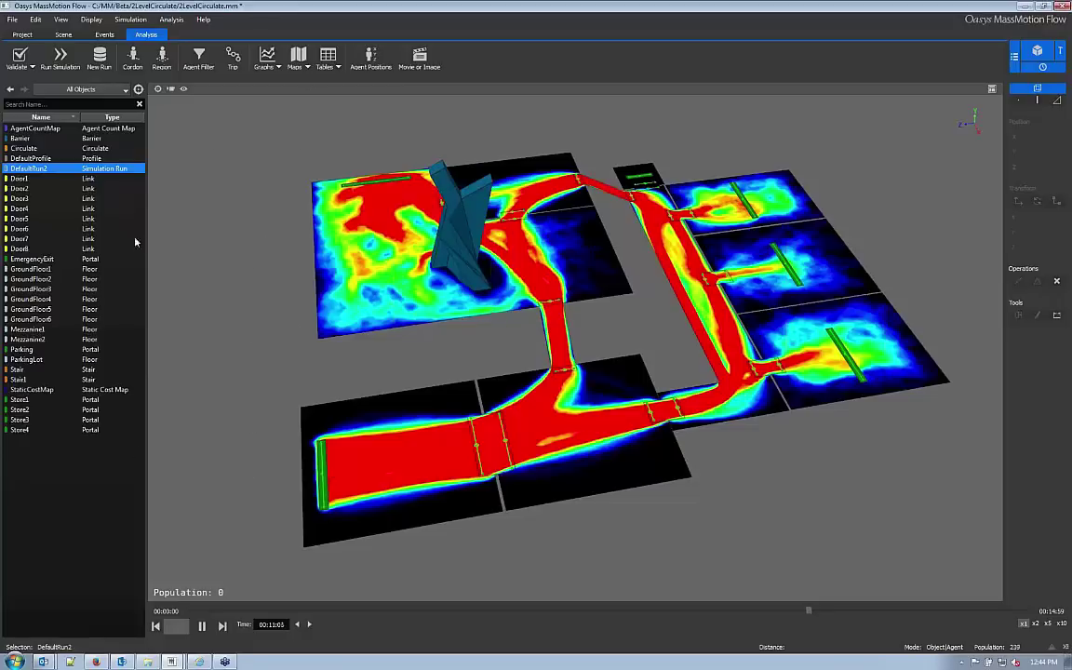
Show DefaultRun2's agents again and zoom toward the central walkway
{"action": "left_click", "coordinate": [184, 89]}
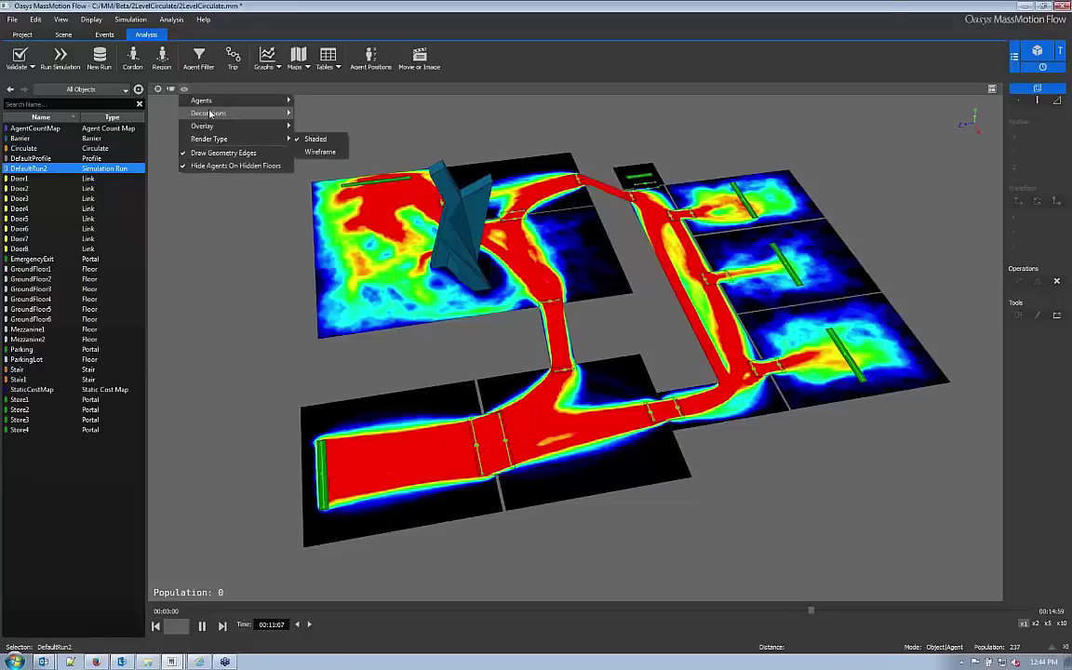
{"action": "mouse_move", "coordinate": [213, 105]}
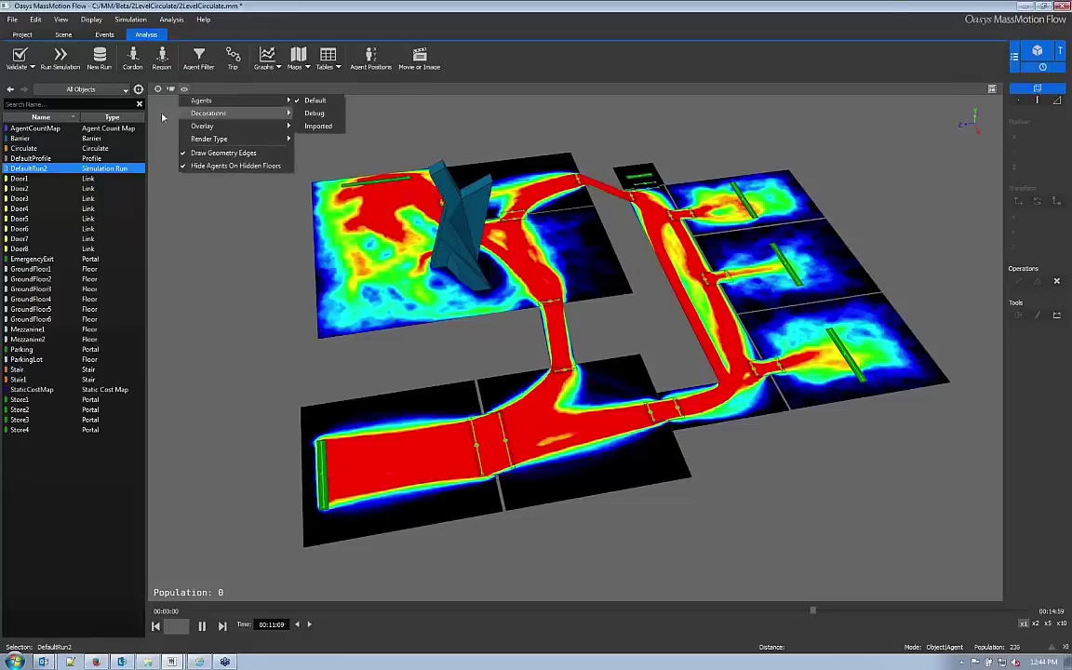
{"action": "left_click", "coordinate": [31, 169]}
{"action": "right_click", "coordinate": [31, 169]}
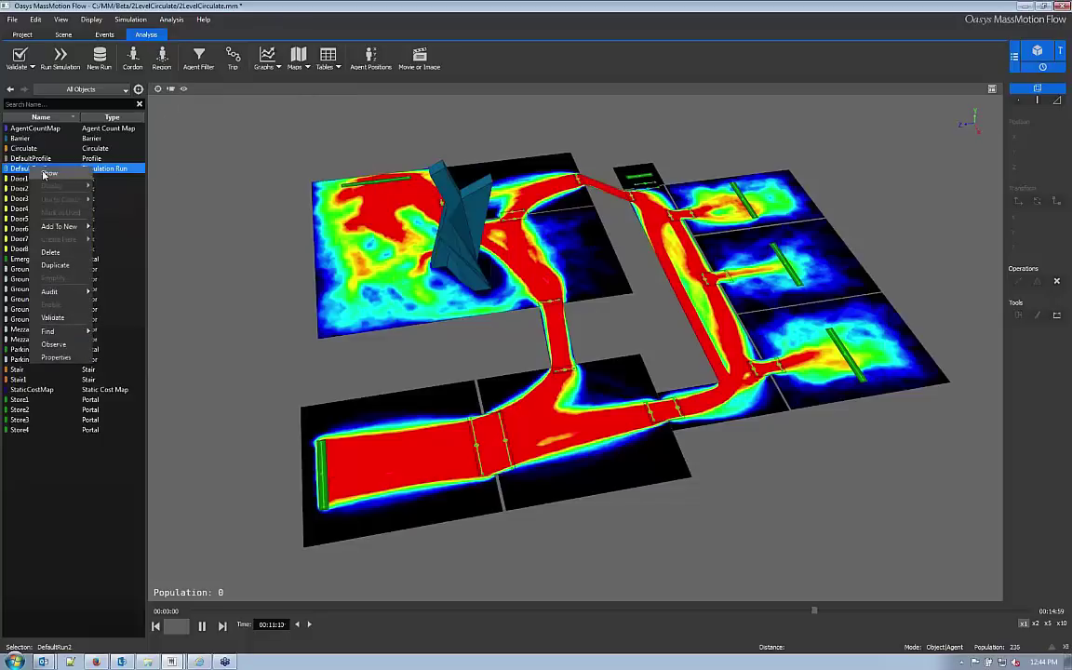
{"action": "left_click", "coordinate": [46, 174]}
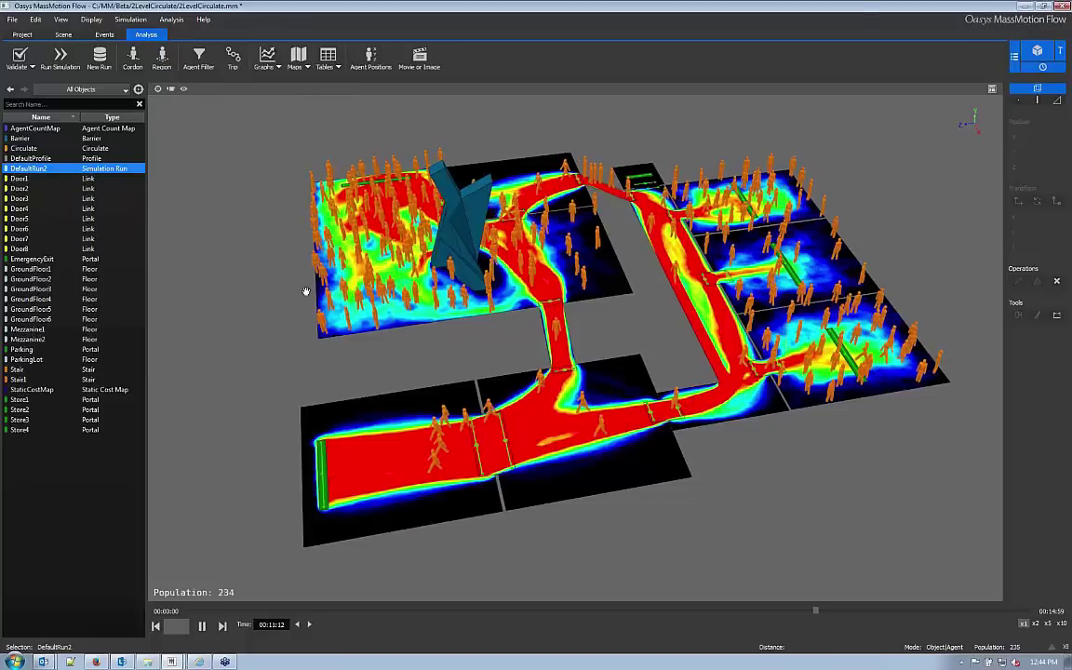
{"action": "middle_click_drag", "start_coordinate": [305, 291], "coordinate": [362, 300]}
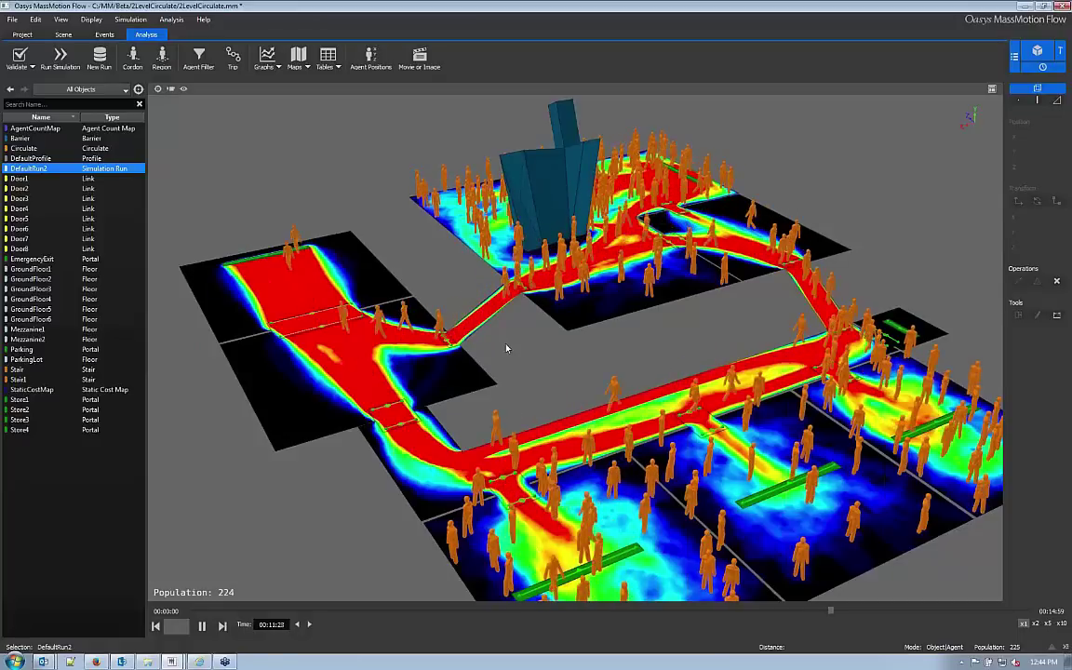
{"action": "scroll", "coordinate": [506, 348], "scroll_direction": "up", "scroll_amount": 3}
Create an escalator on GroundFloor6 beside the walkway and drag it up-left
{"action": "left_click", "coordinate": [414, 381]}
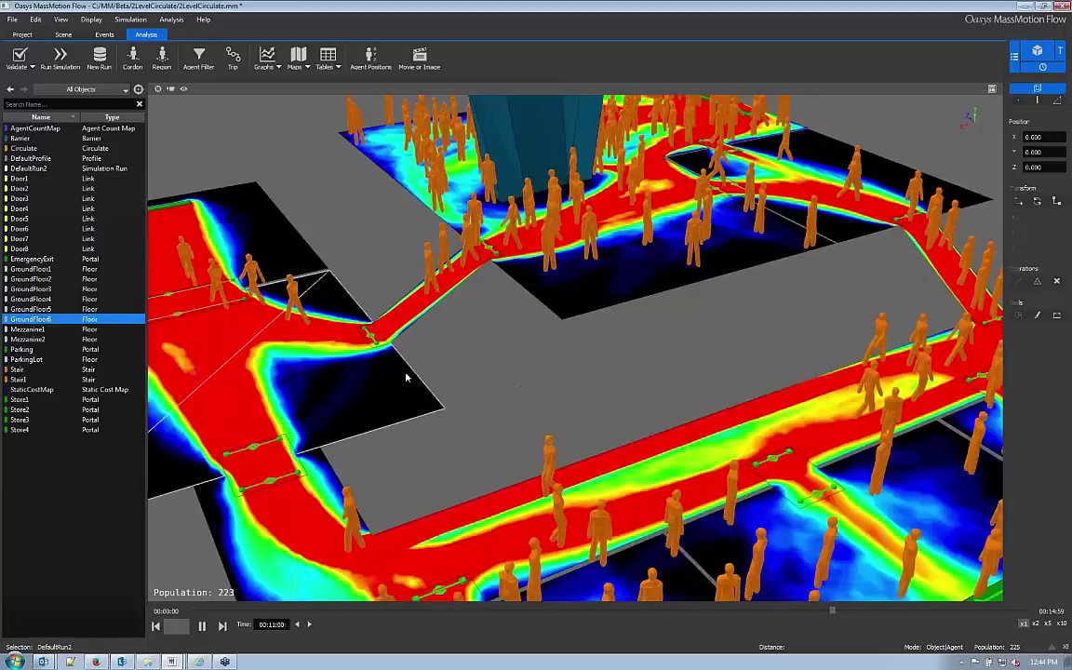
{"action": "right_click", "coordinate": [406, 377]}
{"action": "mouse_move", "coordinate": [434, 445]}
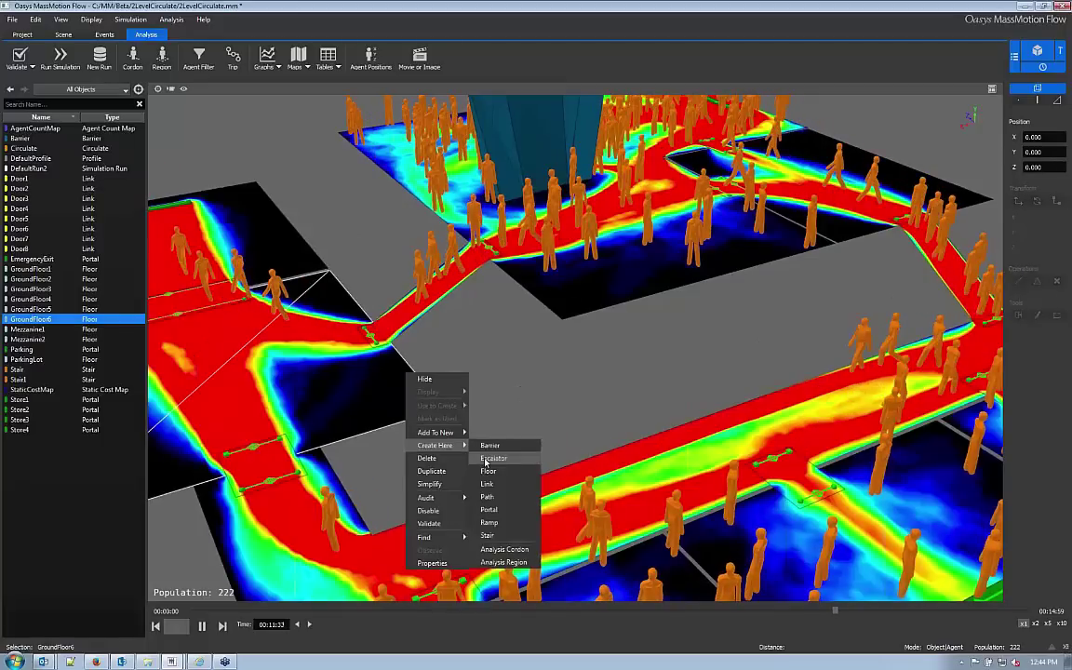
{"action": "left_click", "coordinate": [485, 461]}
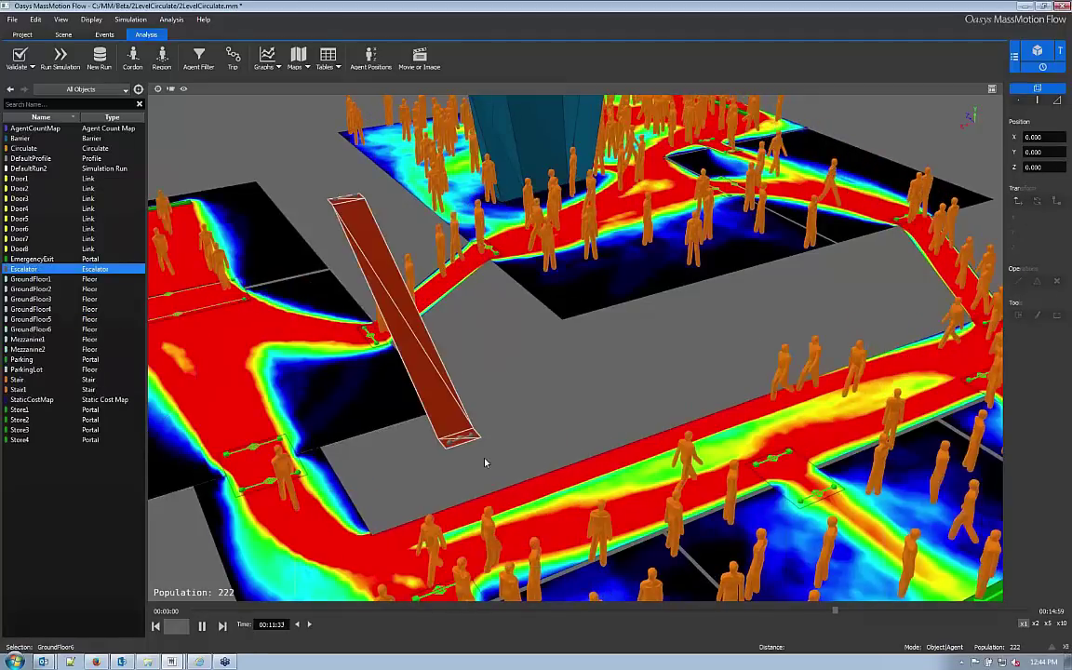
{"action": "left_click_drag", "start_coordinate": [485, 462], "coordinate": [463, 391]}
{"action": "middle_click_drag", "start_coordinate": [464, 391], "coordinate": [424, 365]}
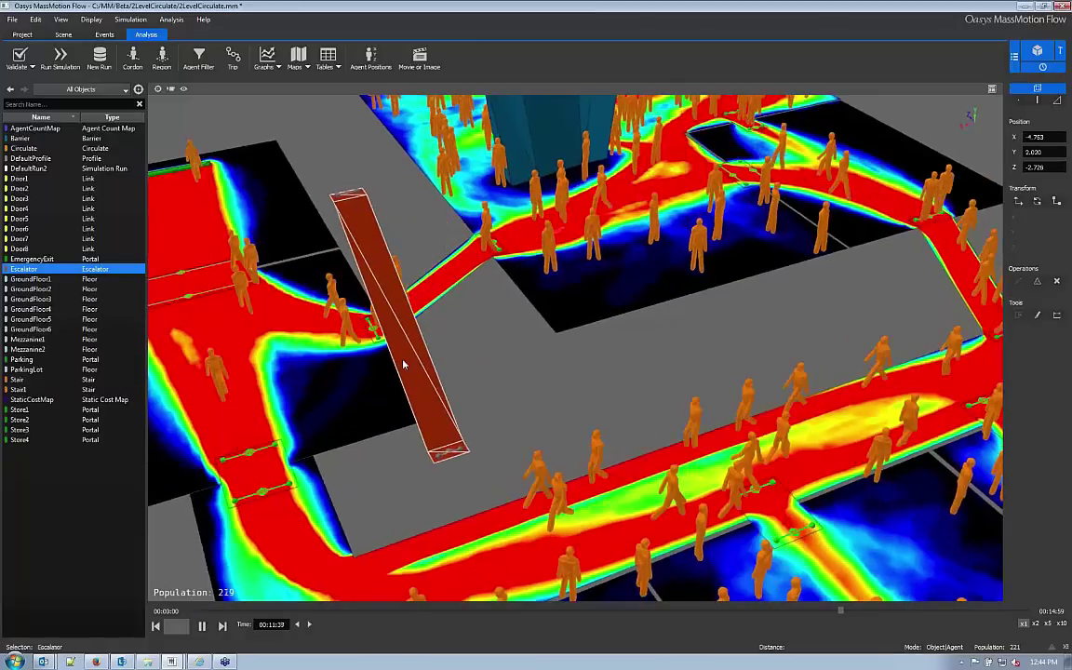
Rotate the escalator -90° and scale it down to 0.727
{"action": "key", "text": "e"}
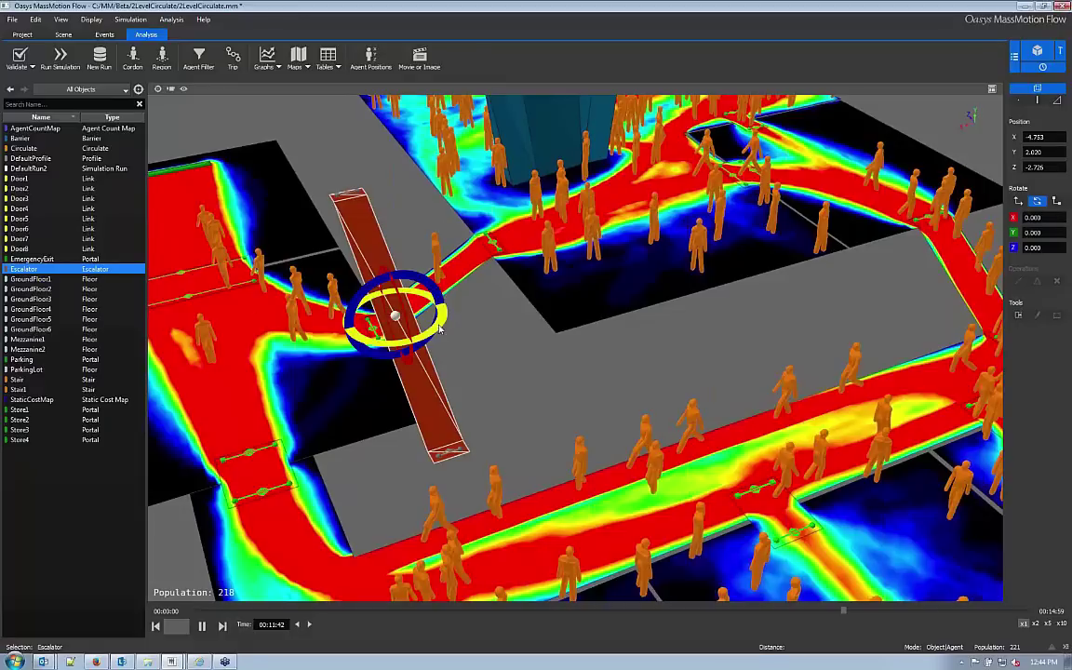
{"action": "left_click_drag", "start_coordinate": [441, 330], "coordinate": [465, 351]}
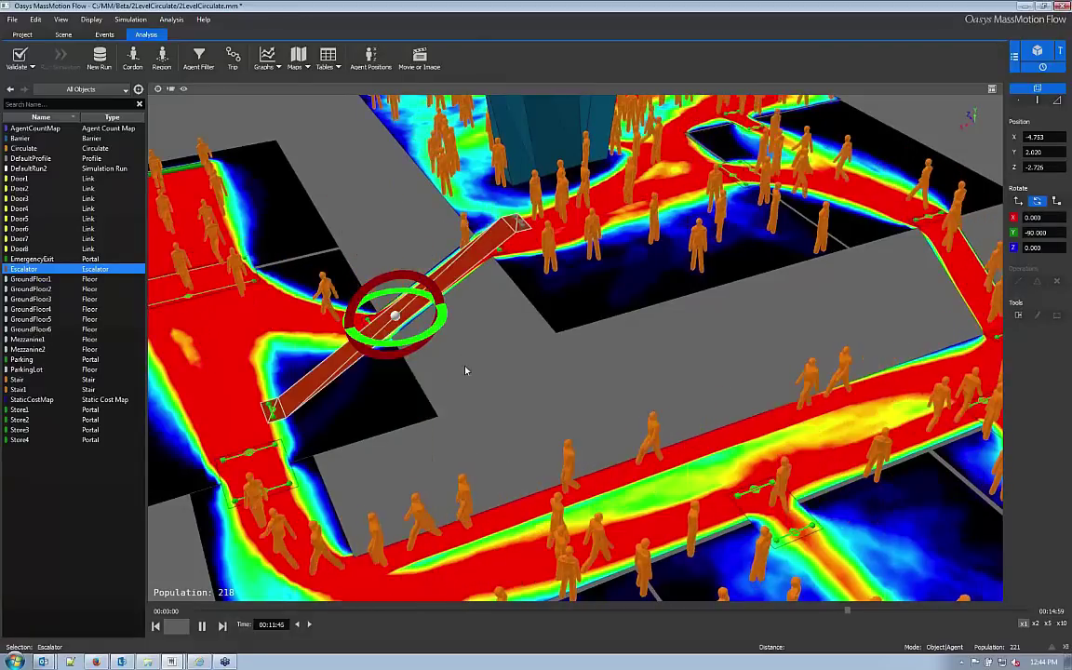
{"action": "key", "text": "r"}
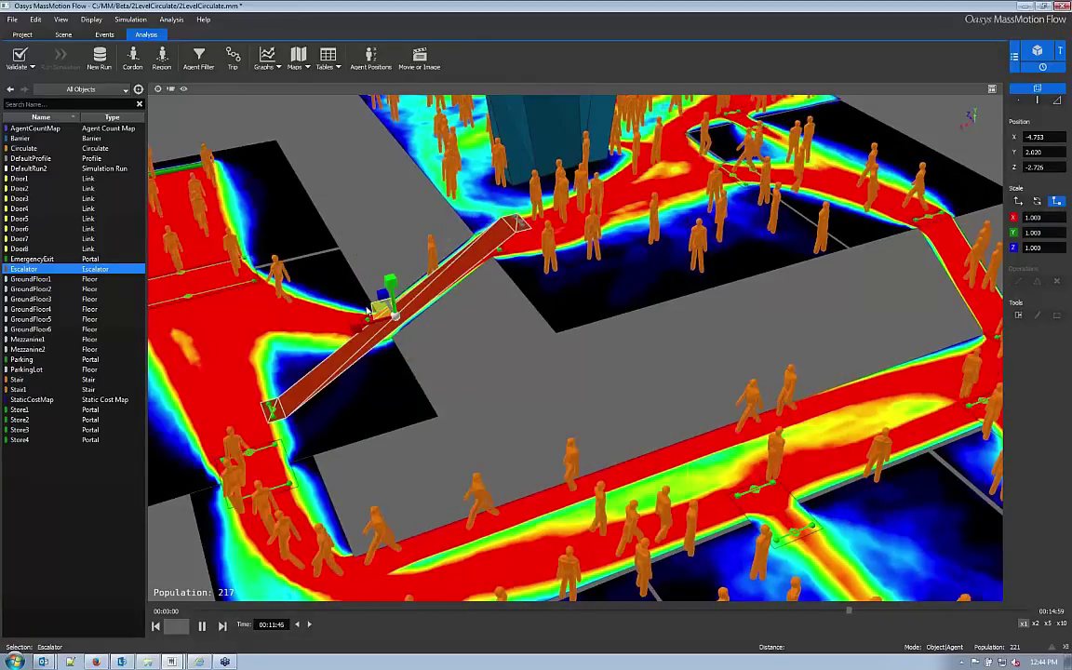
{"action": "left_click_drag", "start_coordinate": [369, 310], "coordinate": [378, 311]}
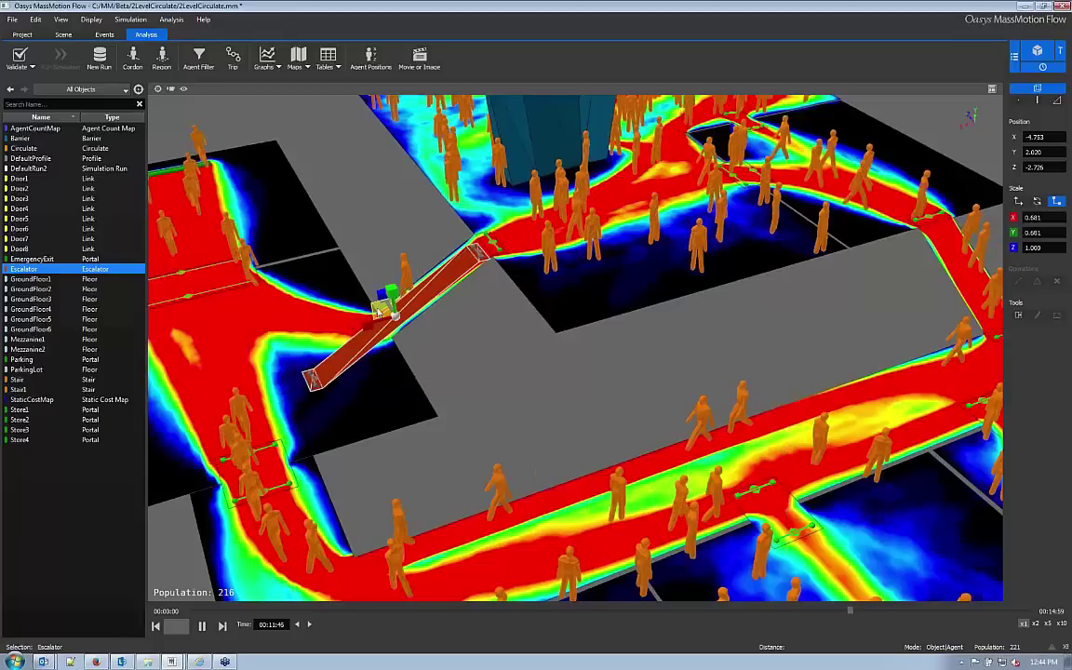
Split the viewport and move the escalator to X -7.201, Y 1.493, Z -2.726
{"action": "left_click", "coordinate": [991, 89]}
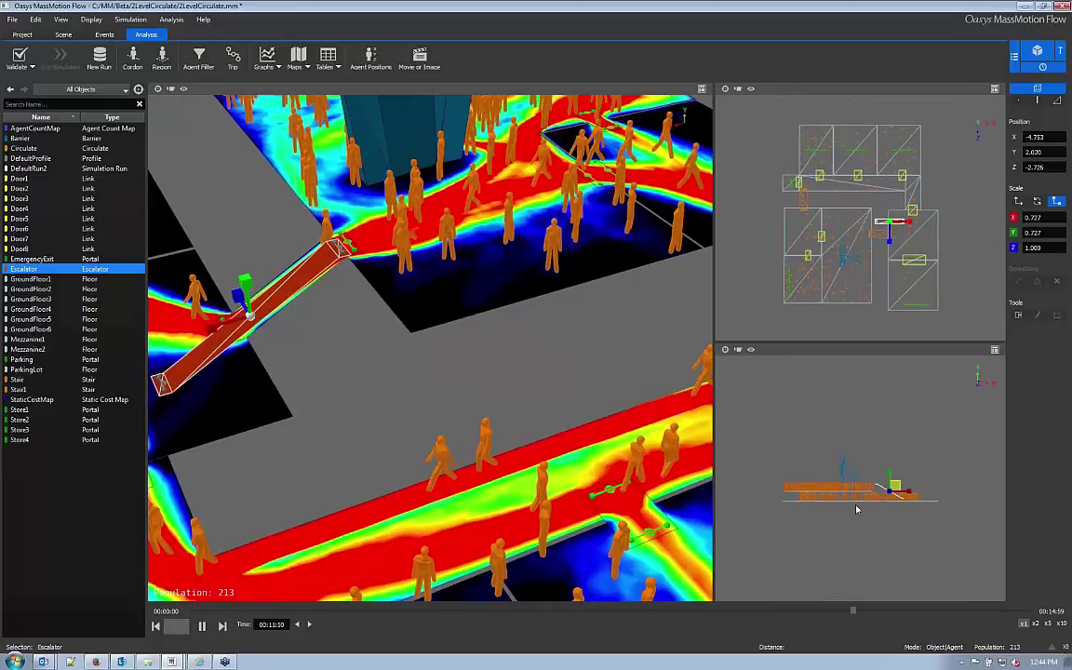
{"action": "scroll", "coordinate": [845, 500], "scroll_direction": "up", "scroll_amount": 3}
{"action": "scroll", "coordinate": [818, 505], "scroll_direction": "down", "scroll_amount": 1}
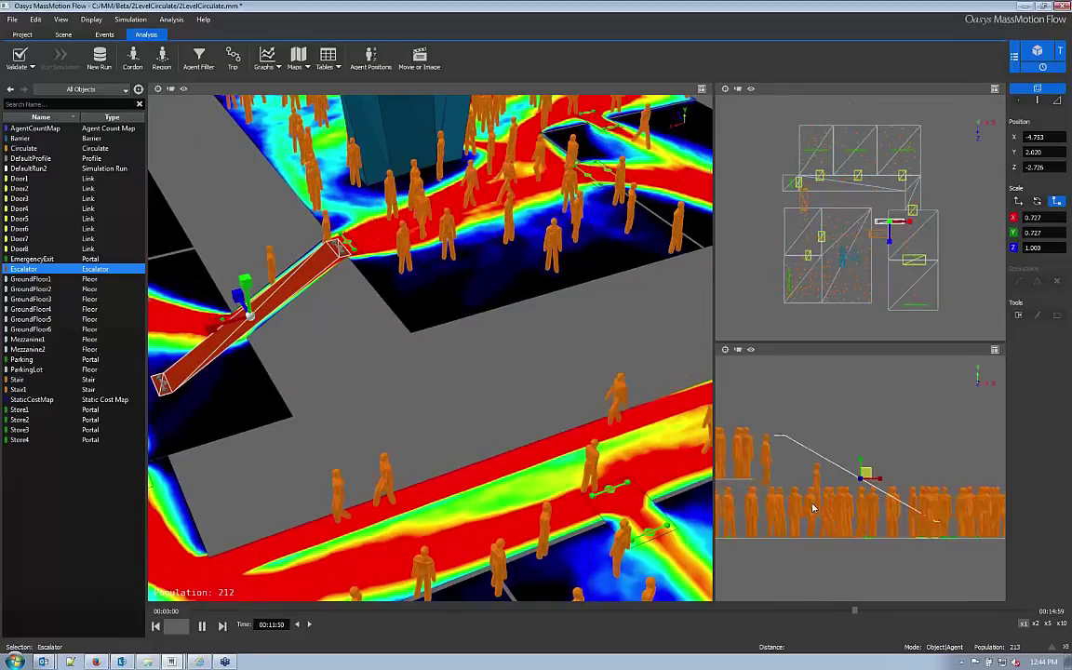
{"action": "key", "text": "Escape"}
{"action": "key", "text": "w"}
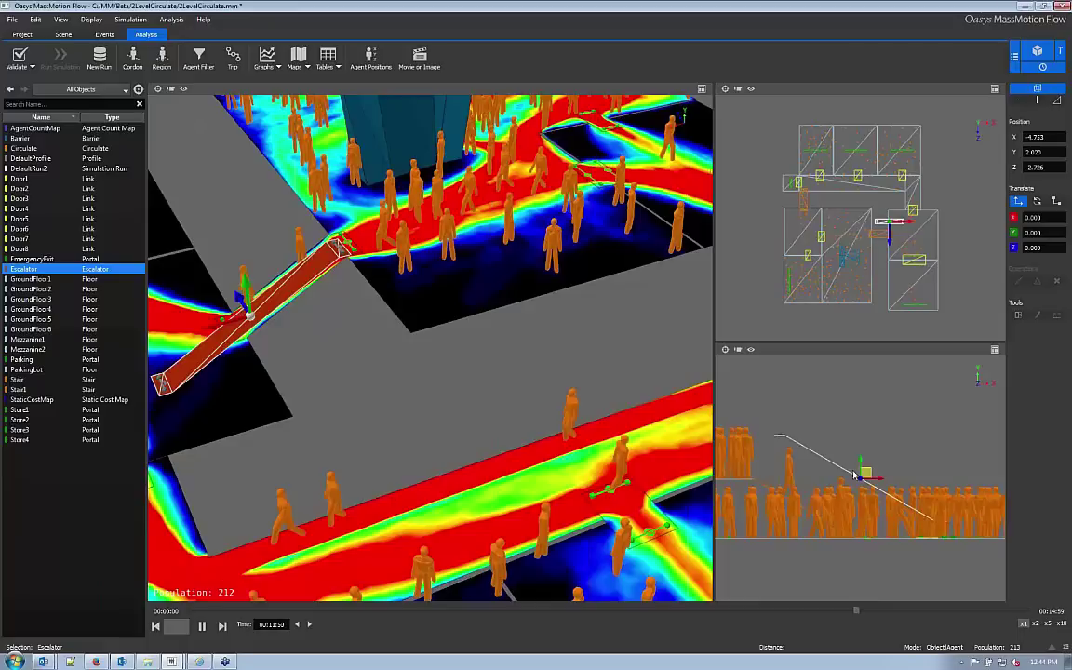
{"action": "left_click_drag", "start_coordinate": [870, 473], "coordinate": [797, 489]}
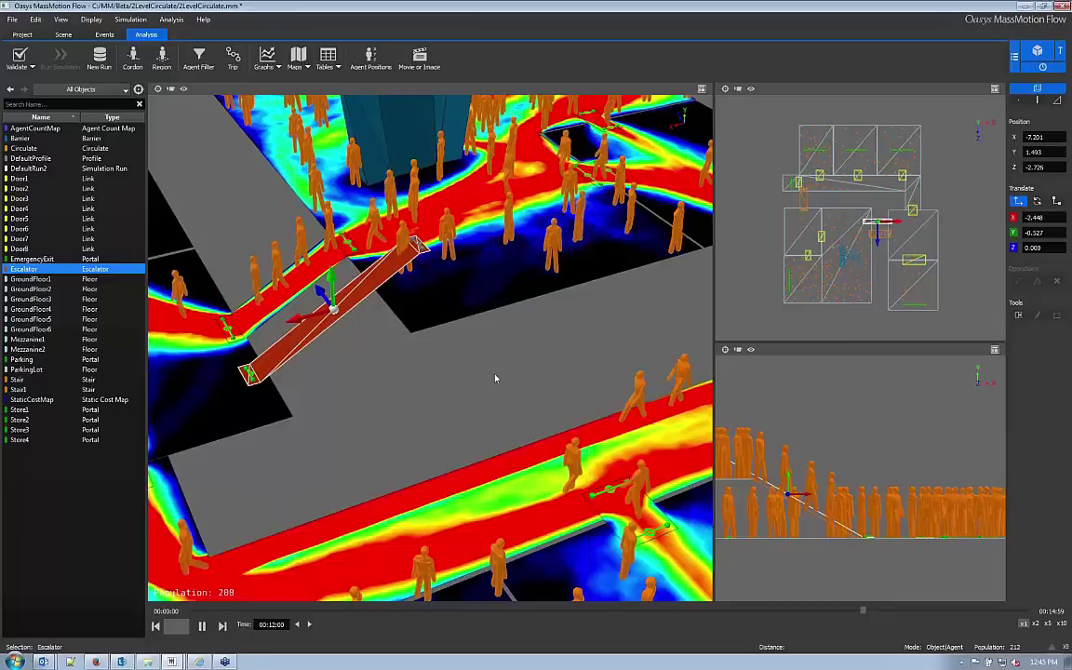
{"action": "key", "text": "f"}
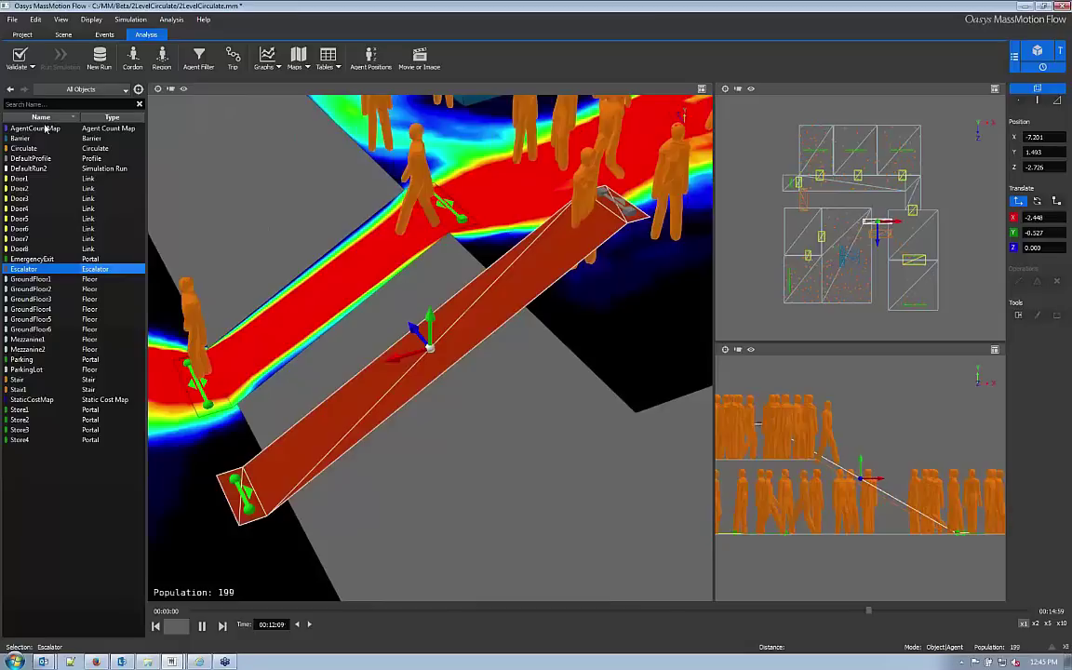
Lower the escalator's four top-end vertices and shift them onto the upper floor's edge
{"action": "left_click", "coordinate": [30, 169]}
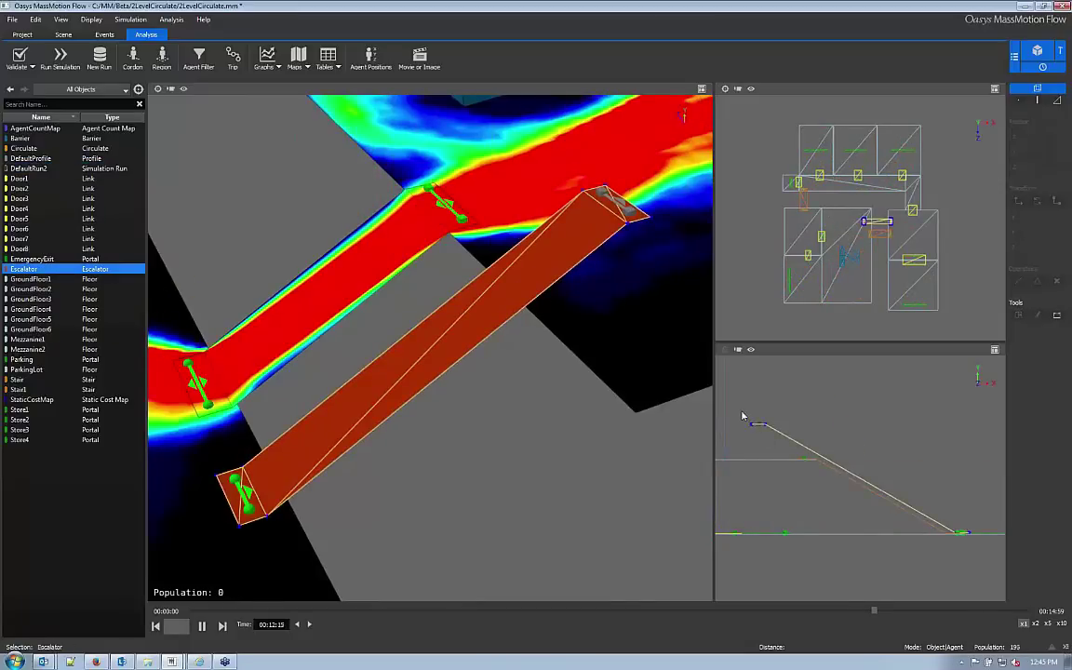
{"action": "key", "text": "v"}
{"action": "left_click_drag", "start_coordinate": [748, 421], "coordinate": [781, 441]}
{"action": "key", "text": "w"}
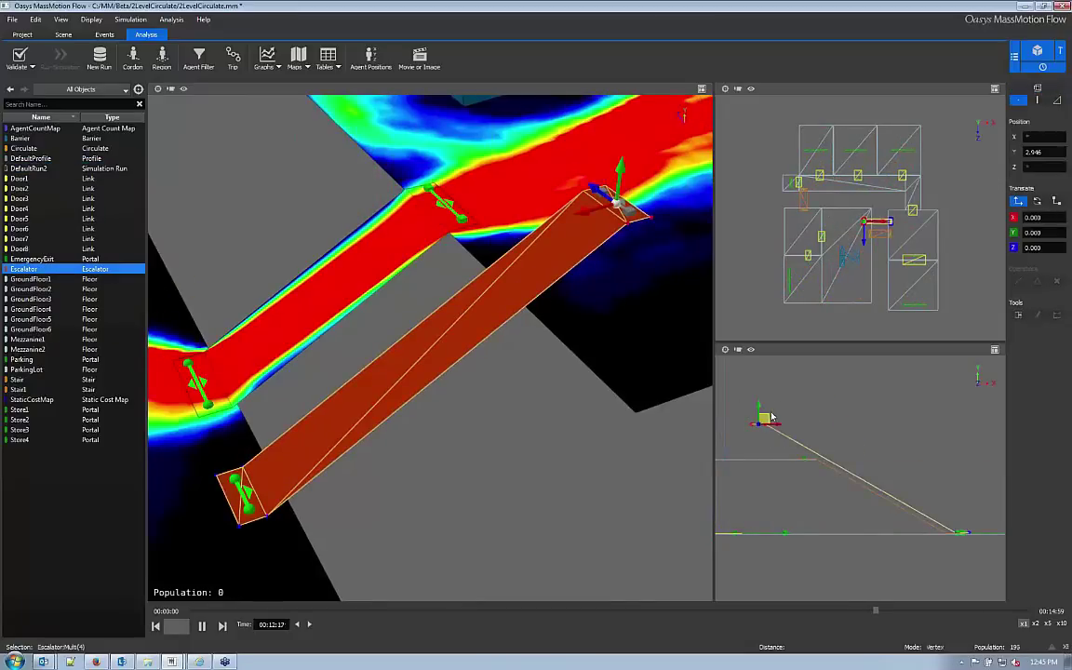
{"action": "left_click_drag", "start_coordinate": [770, 416], "coordinate": [809, 455]}
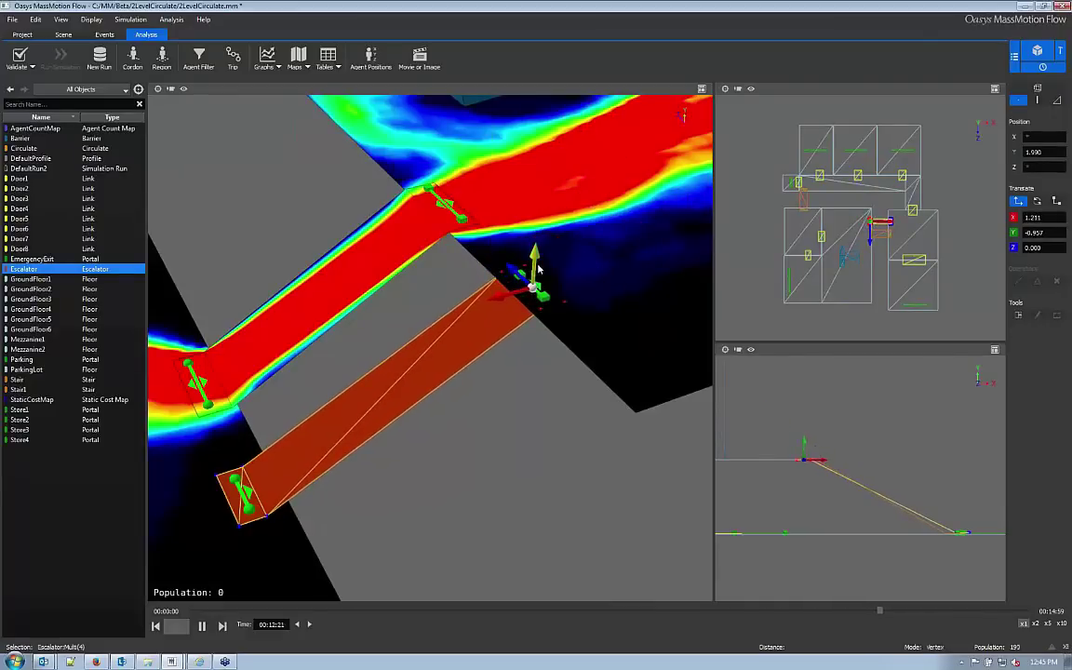
{"action": "left_click_drag", "start_coordinate": [527, 279], "coordinate": [507, 297]}
{"action": "key", "text": "Escape"}
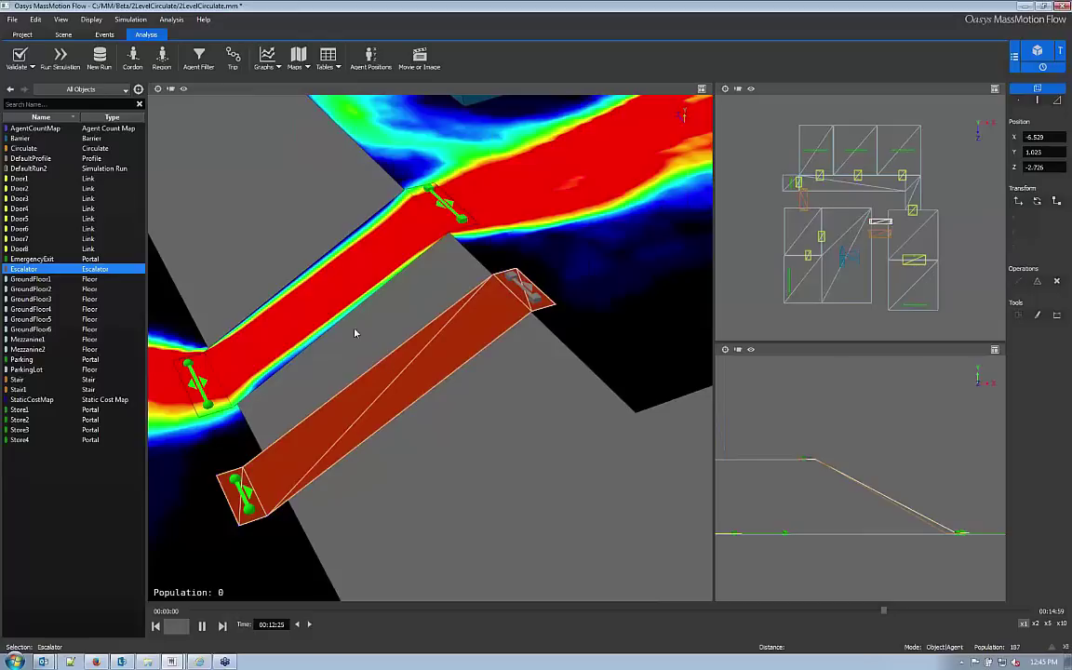
{"action": "double_click", "coordinate": [329, 435]}
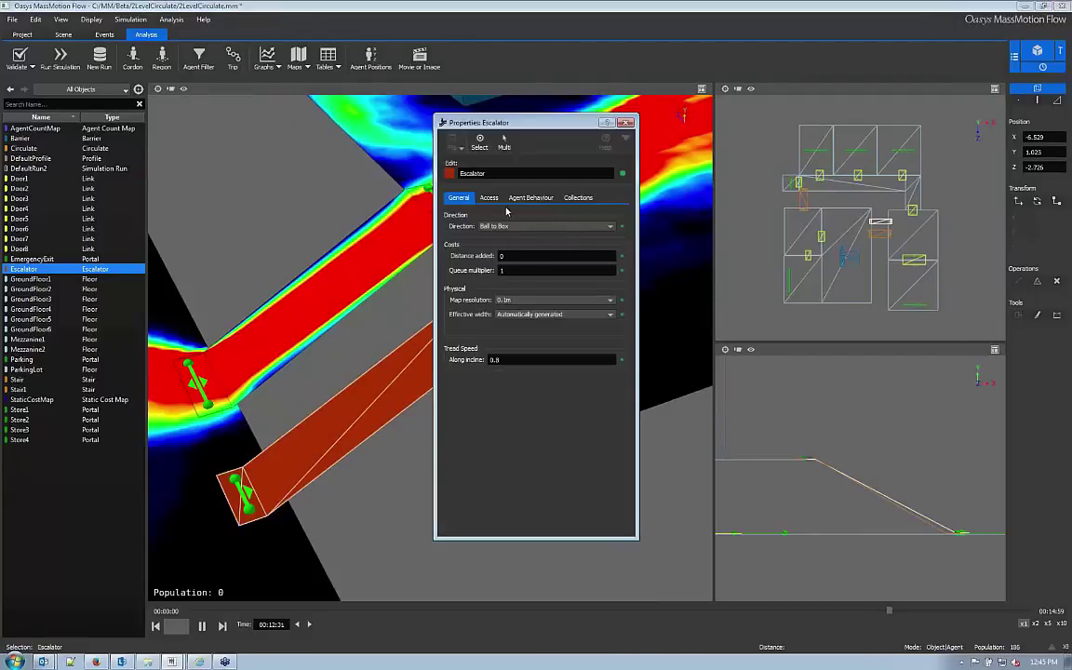
{"action": "left_click", "coordinate": [478, 198]}
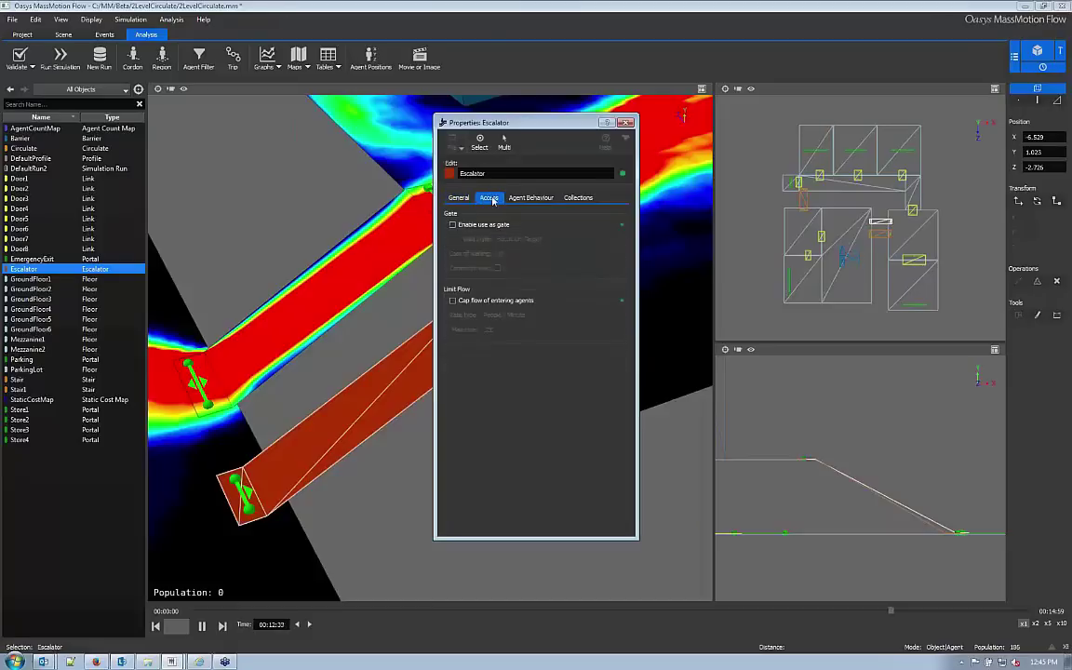
{"action": "left_click", "coordinate": [470, 199]}
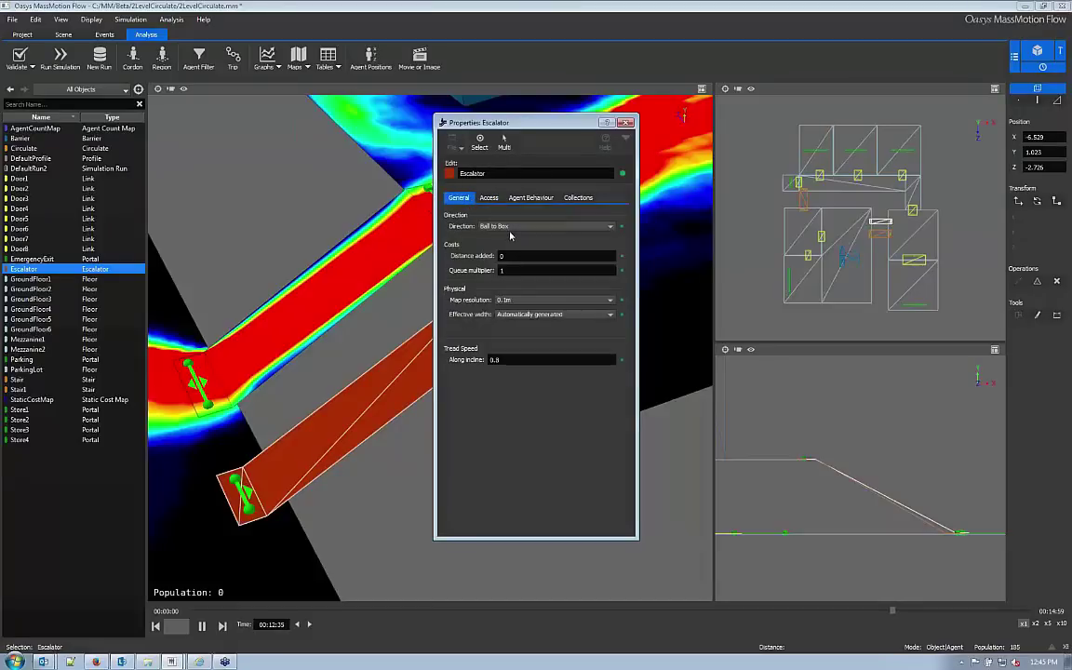
{"action": "left_click_drag", "start_coordinate": [536, 123], "coordinate": [742, 123]}
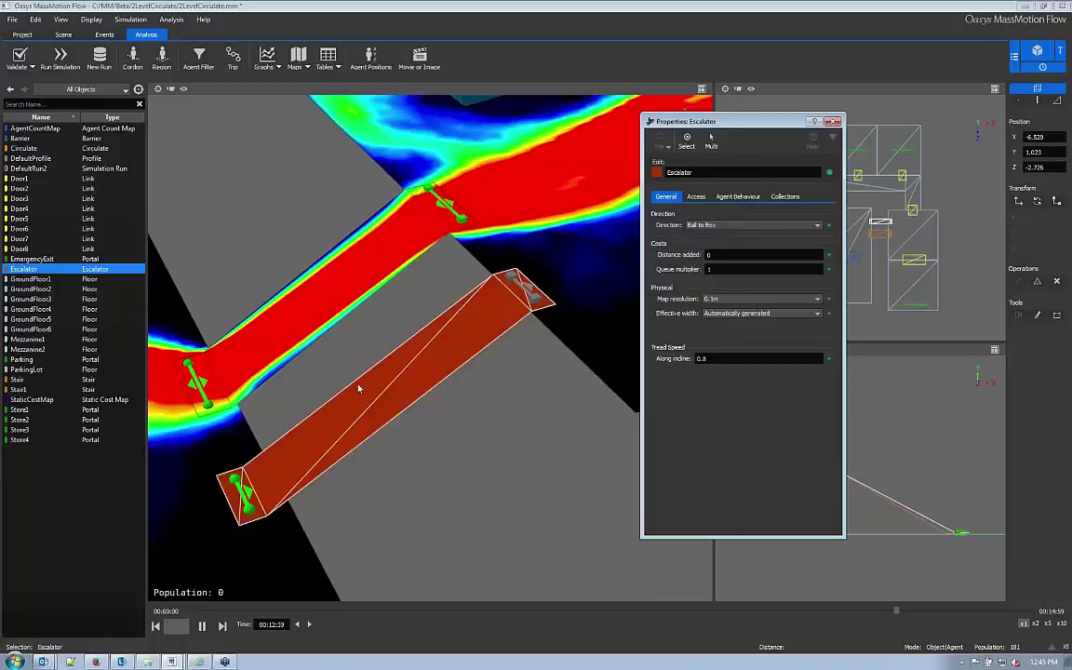
{"action": "scroll", "coordinate": [226, 465], "scroll_direction": "up", "scroll_amount": 2}
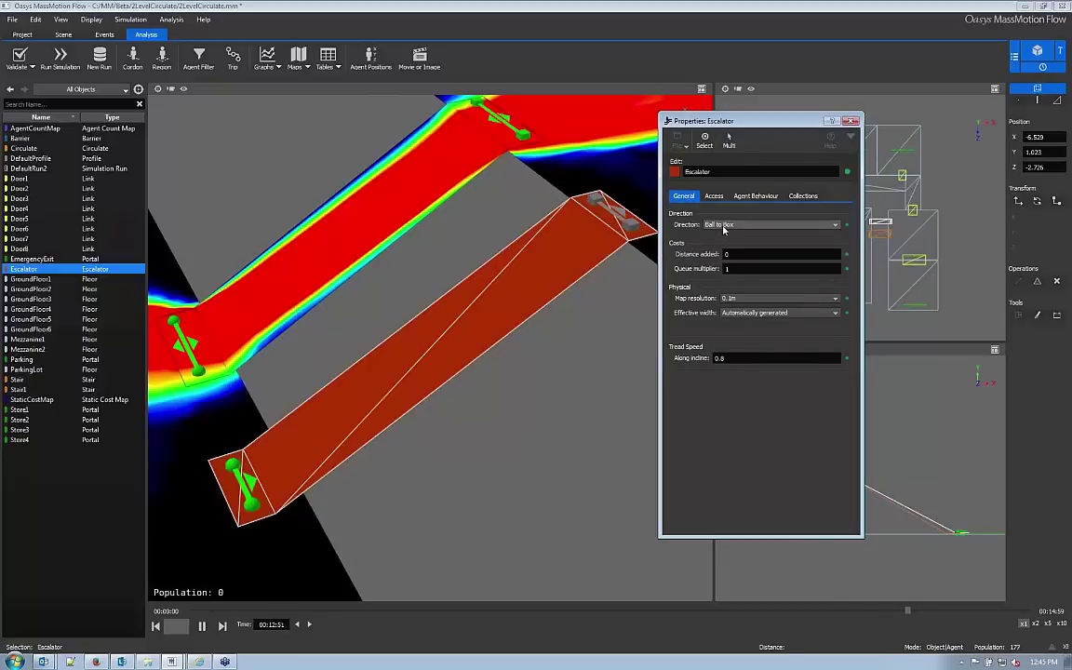
{"action": "left_click", "coordinate": [722, 228]}
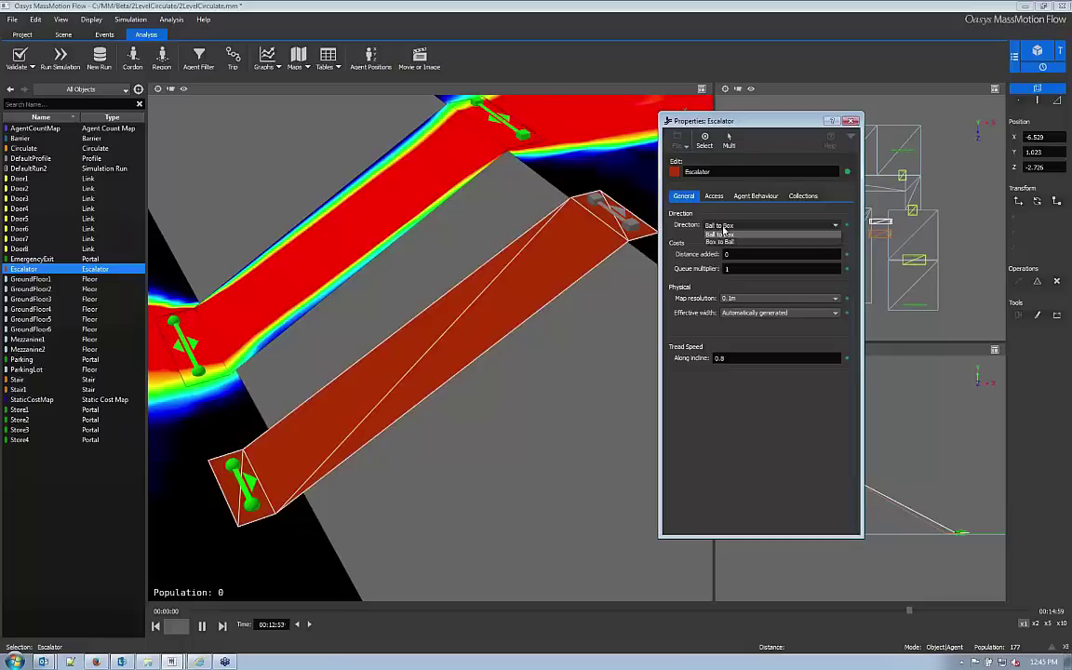
{"action": "left_click", "coordinate": [721, 234]}
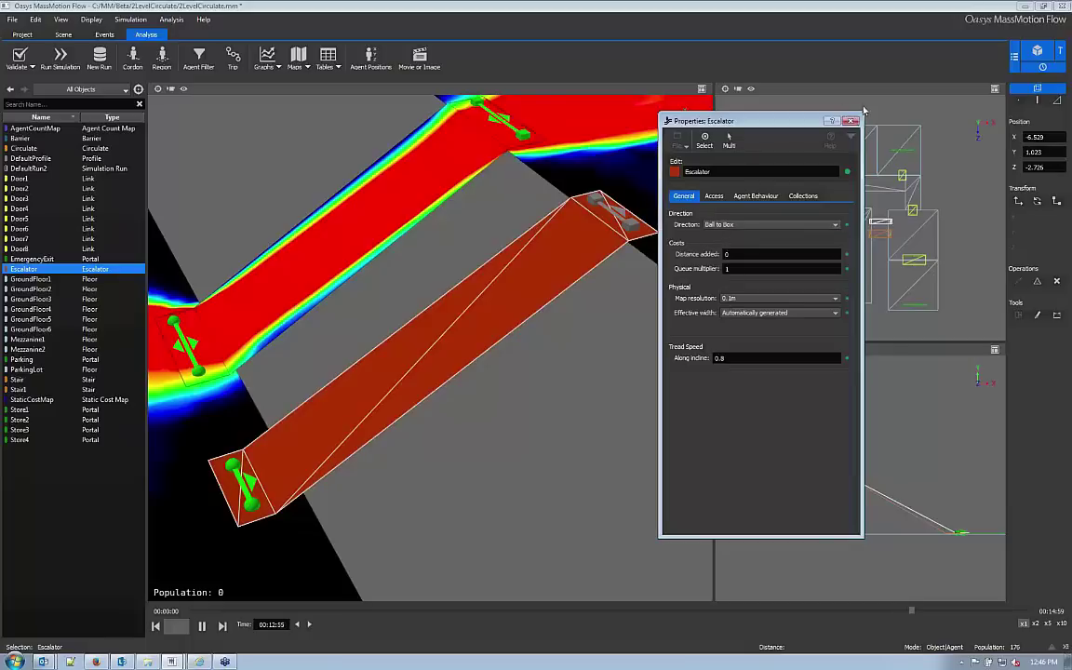
{"action": "left_click_drag", "start_coordinate": [718, 119], "coordinate": [771, 117]}
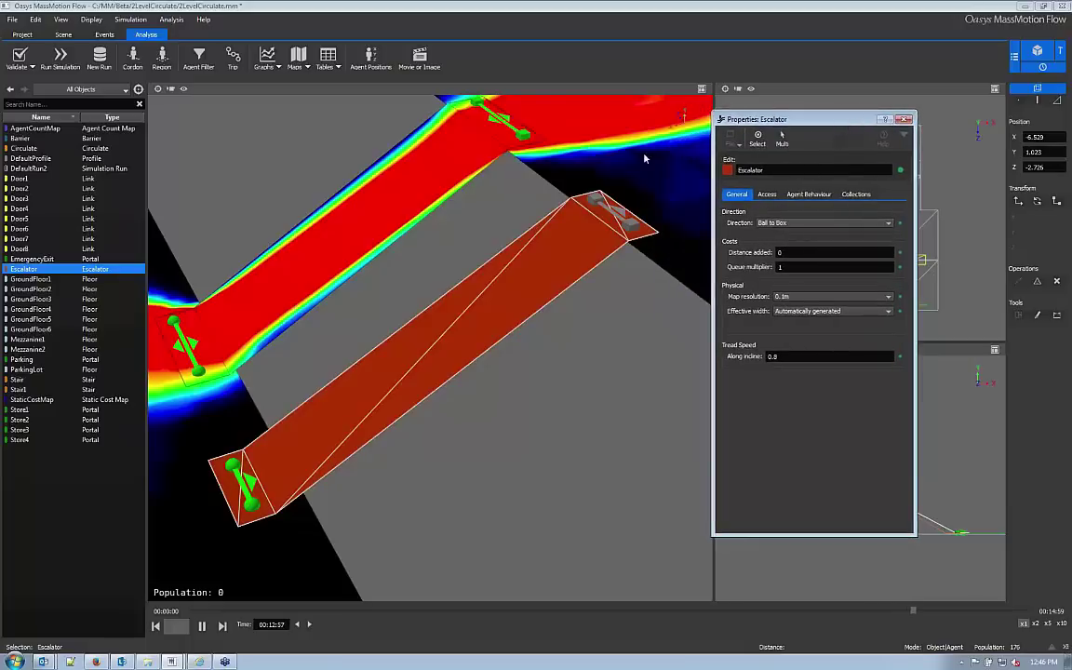
{"action": "double_click", "coordinate": [407, 187]}
{"action": "left_click_drag", "start_coordinate": [510, 100], "coordinate": [605, 134]}
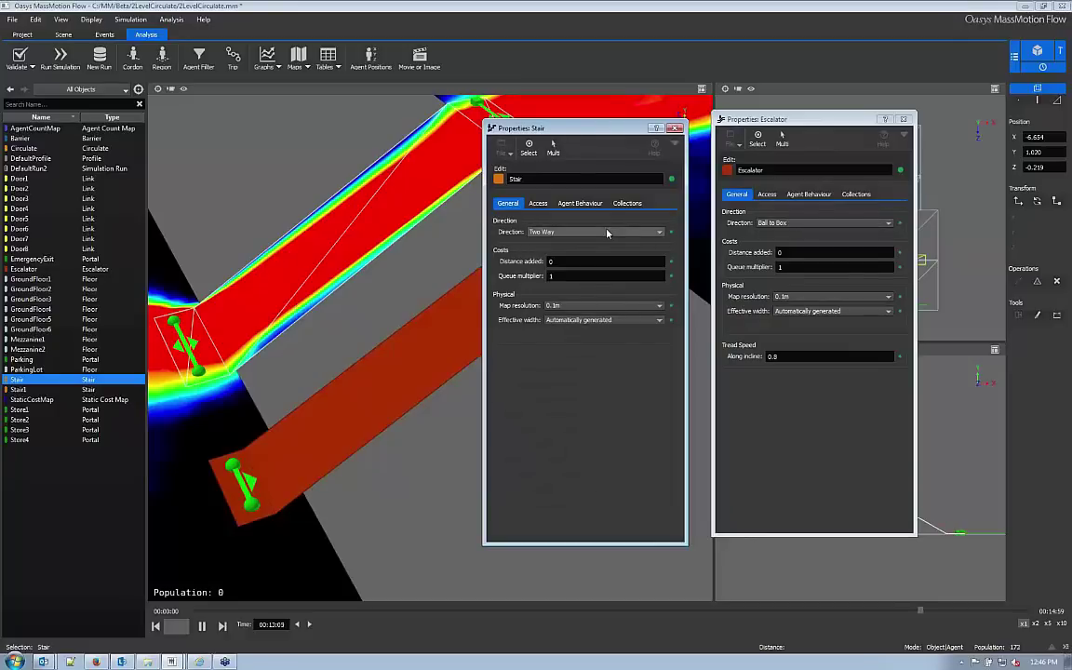
{"action": "left_click", "coordinate": [677, 129]}
{"action": "left_click", "coordinate": [902, 119]}
{"action": "left_click", "coordinate": [491, 317]}
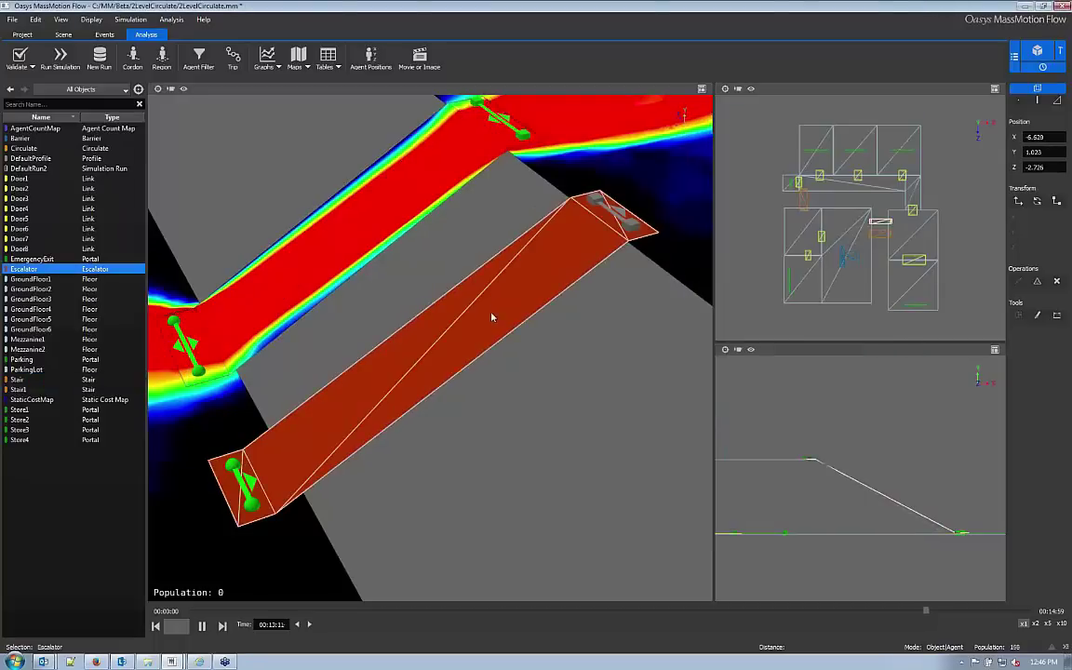
Raise the escalator up toward the upper floor
{"action": "key", "text": "w"}
{"action": "mouse_move", "coordinate": [382, 314]}
{"action": "left_mouse_down"}
{"action": "mouse_move", "coordinate": [365, 275]}
{"action": "mouse_move", "coordinate": [364, 310]}
{"action": "left_mouse_up"}
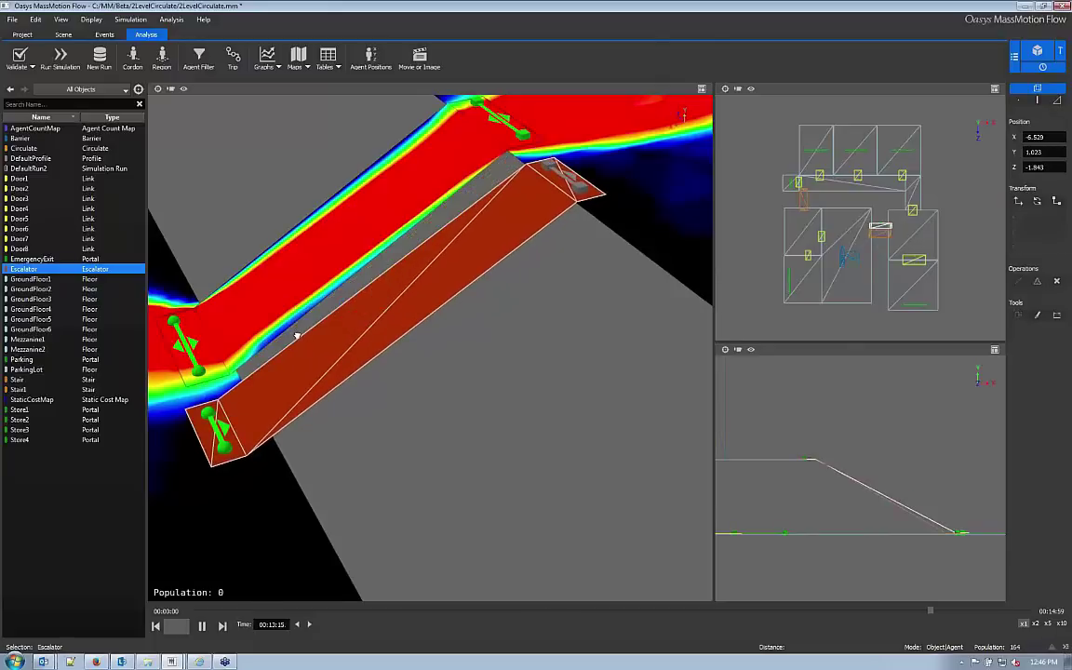
{"action": "right_click_drag", "start_coordinate": [296, 335], "coordinate": [376, 327]}
{"action": "scroll", "coordinate": [415, 313], "scroll_direction": "down", "scroll_amount": 3}
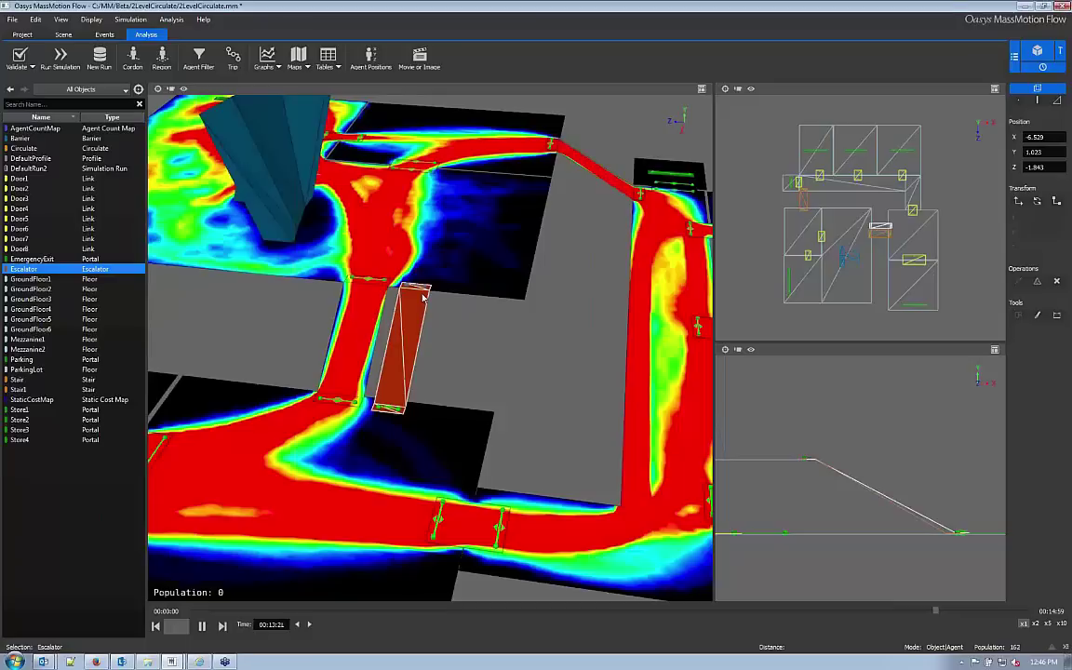
{"action": "scroll", "coordinate": [423, 296], "scroll_direction": "up", "scroll_amount": 5}
{"action": "right_click_drag", "start_coordinate": [477, 330], "coordinate": [306, 318]}
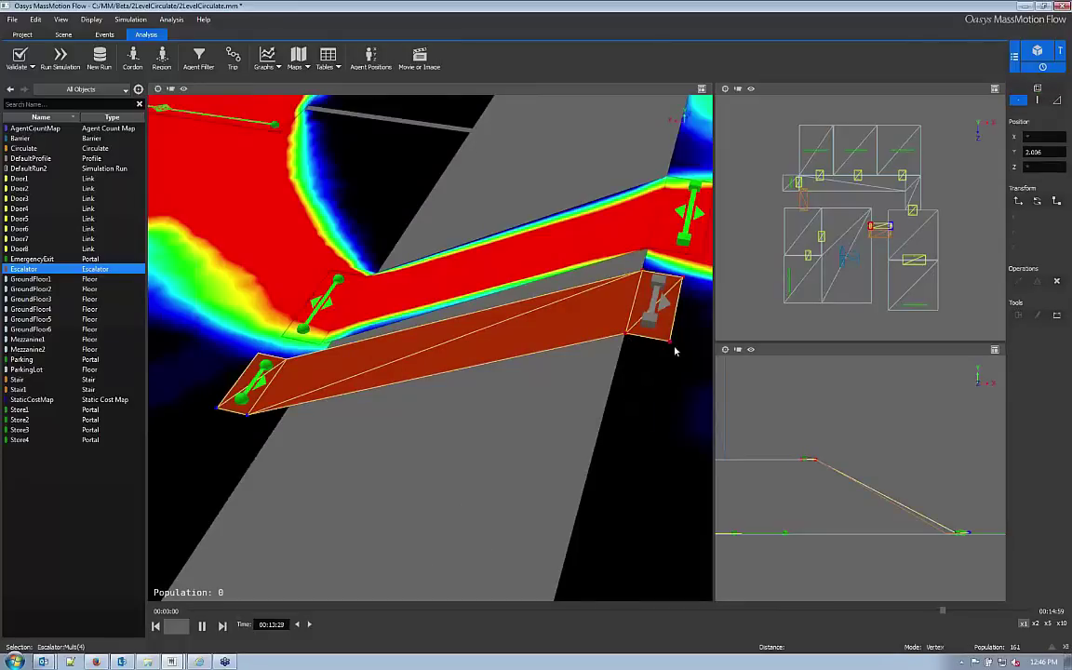
Nudge the escalator's top-end vertices into alignment and bring up Launch New Simulation
{"action": "left_click", "coordinate": [612, 319]}
{"action": "left_click_drag", "start_coordinate": [639, 308], "coordinate": [638, 313]}
{"action": "key", "text": "Escape"}
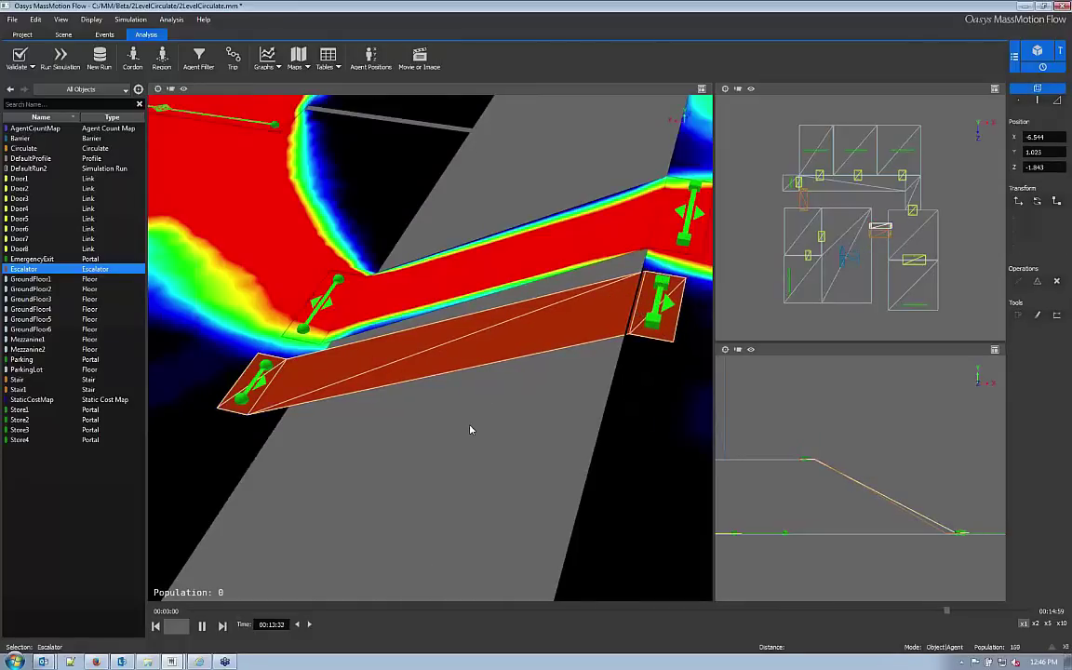
{"action": "scroll", "coordinate": [470, 430], "scroll_direction": "down", "scroll_amount": 5}
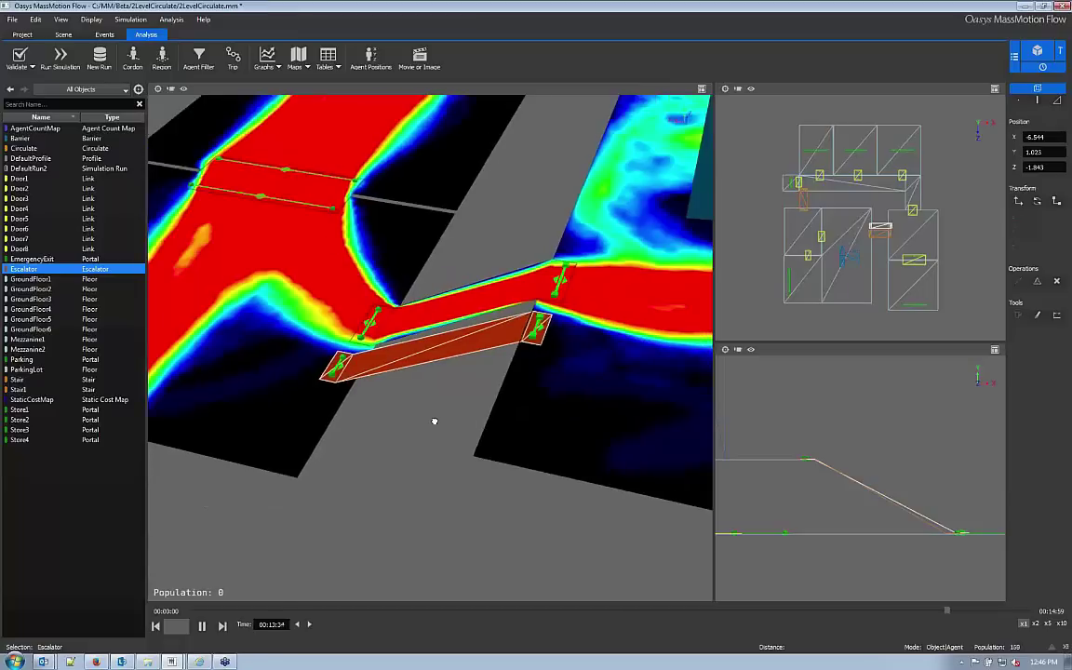
{"action": "middle_click_drag", "start_coordinate": [434, 422], "coordinate": [478, 330]}
{"action": "left_click", "coordinate": [60, 57]}
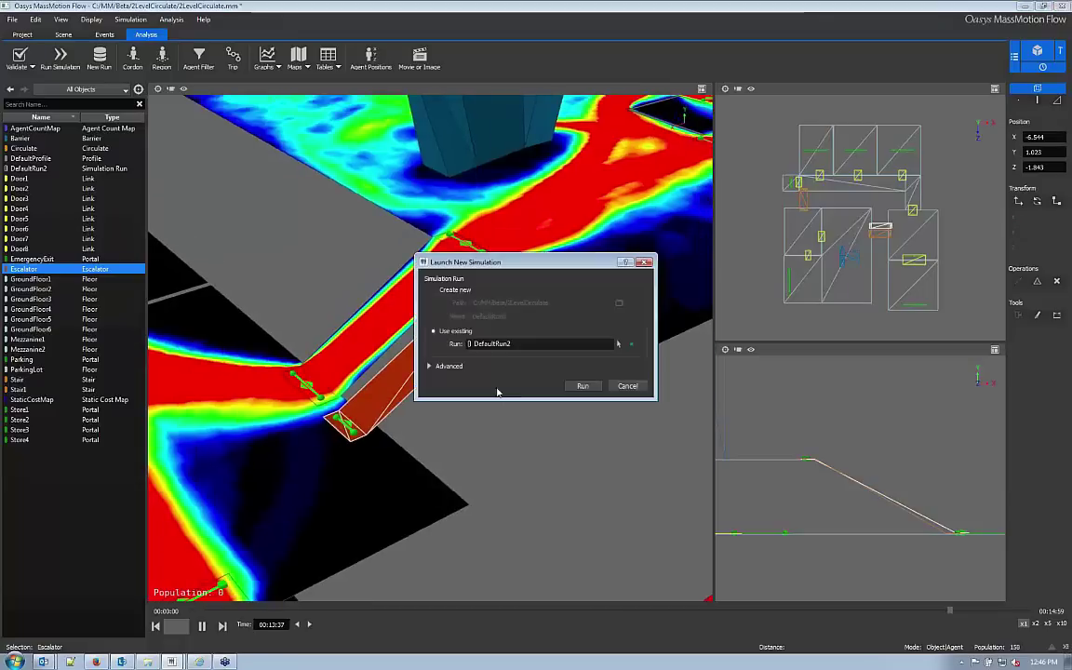
Re-run DefaultRun2 with the escalator, overwriting its results, then close the log and deselect
{"action": "left_click", "coordinate": [582, 385]}
{"action": "left_click", "coordinate": [510, 344]}
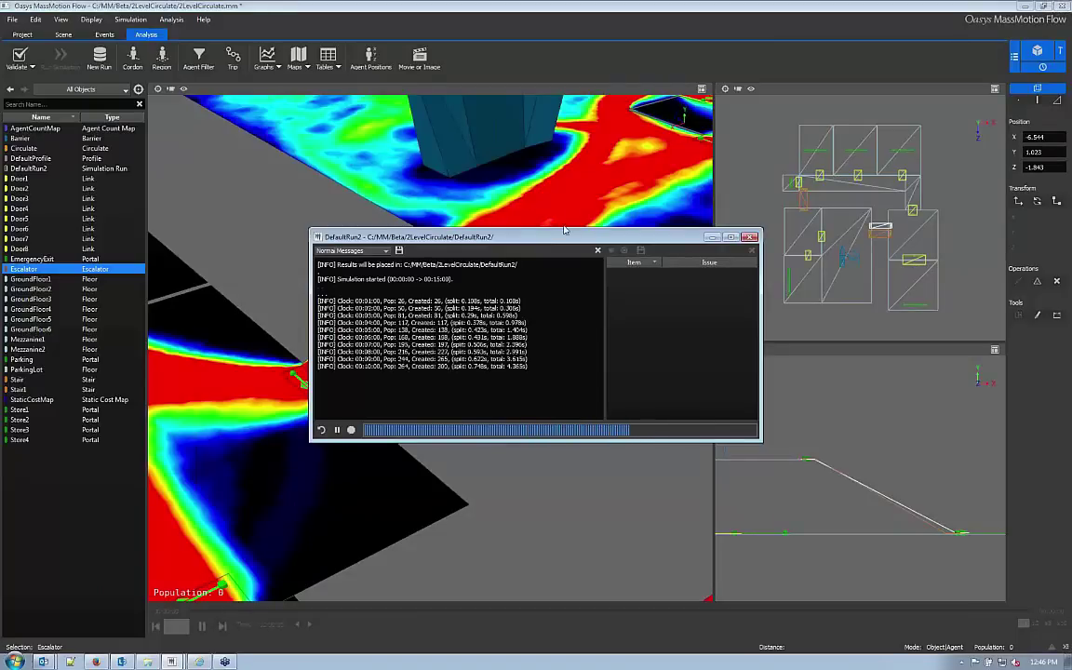
{"action": "left_click_drag", "start_coordinate": [561, 238], "coordinate": [704, 236]}
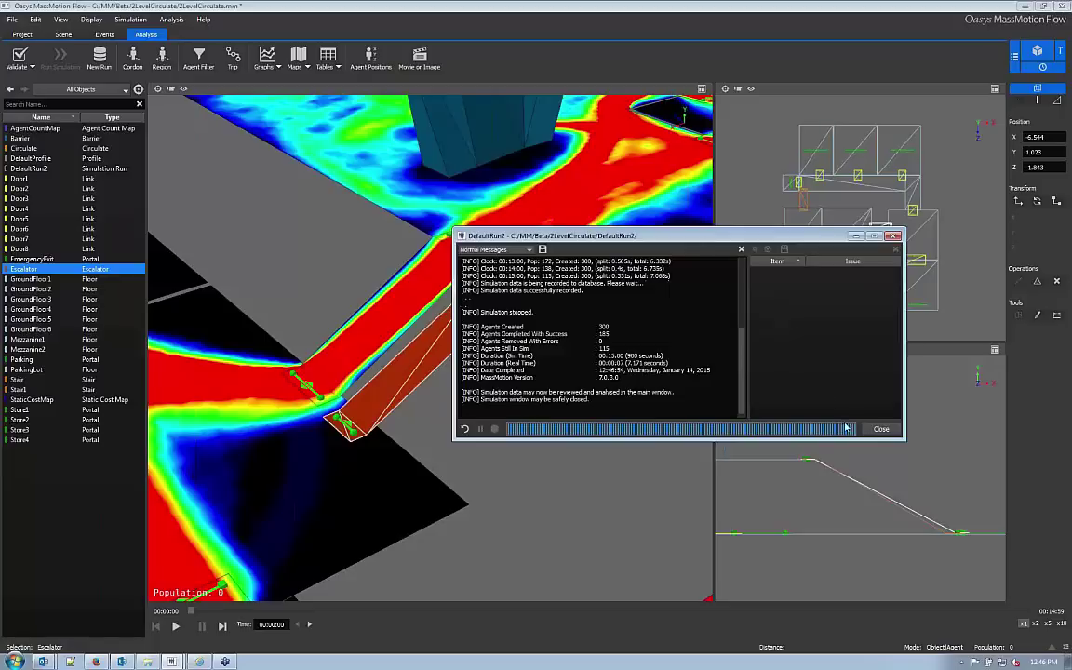
{"action": "left_click", "coordinate": [879, 429]}
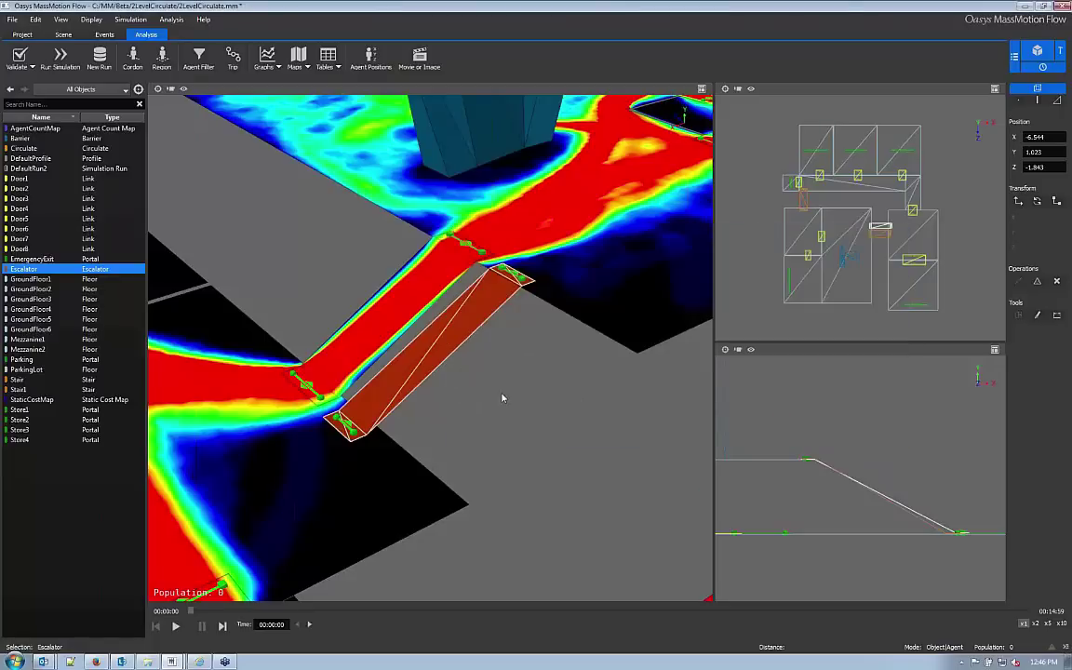
{"action": "left_click", "coordinate": [522, 410]}
{"action": "scroll", "coordinate": [429, 367], "scroll_direction": "down", "scroll_amount": 3}
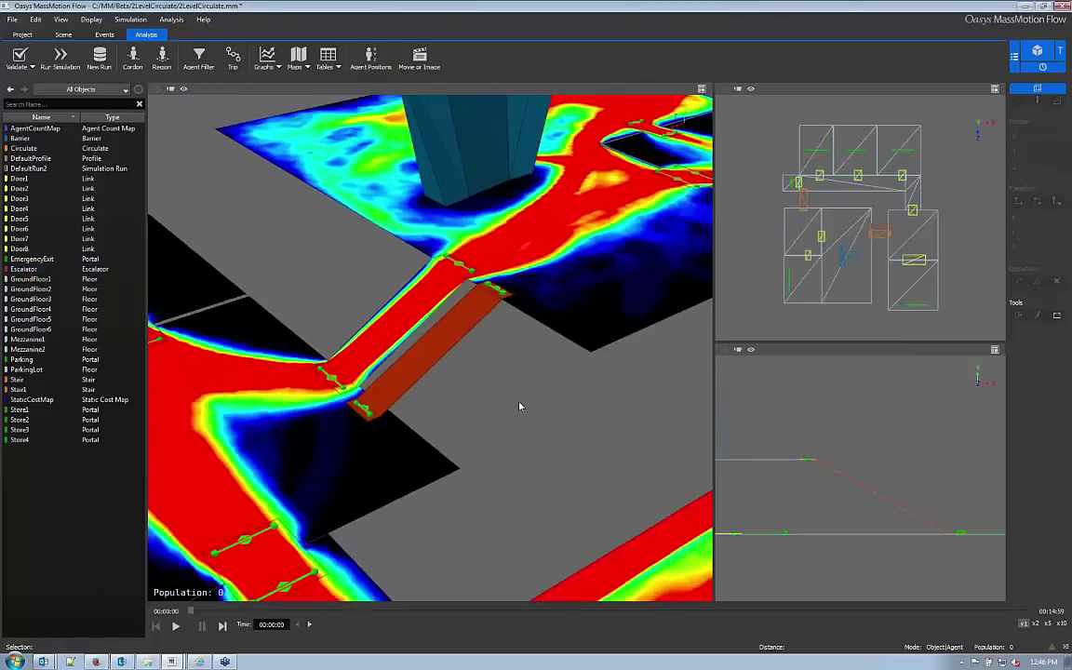
{"action": "mouse_move", "coordinate": [431, 368]}
{"action": "middle_mouse_down"}
{"action": "mouse_move", "coordinate": [487, 342]}
{"action": "mouse_move", "coordinate": [326, 359]}
{"action": "mouse_move", "coordinate": [445, 364]}
{"action": "middle_mouse_up"}
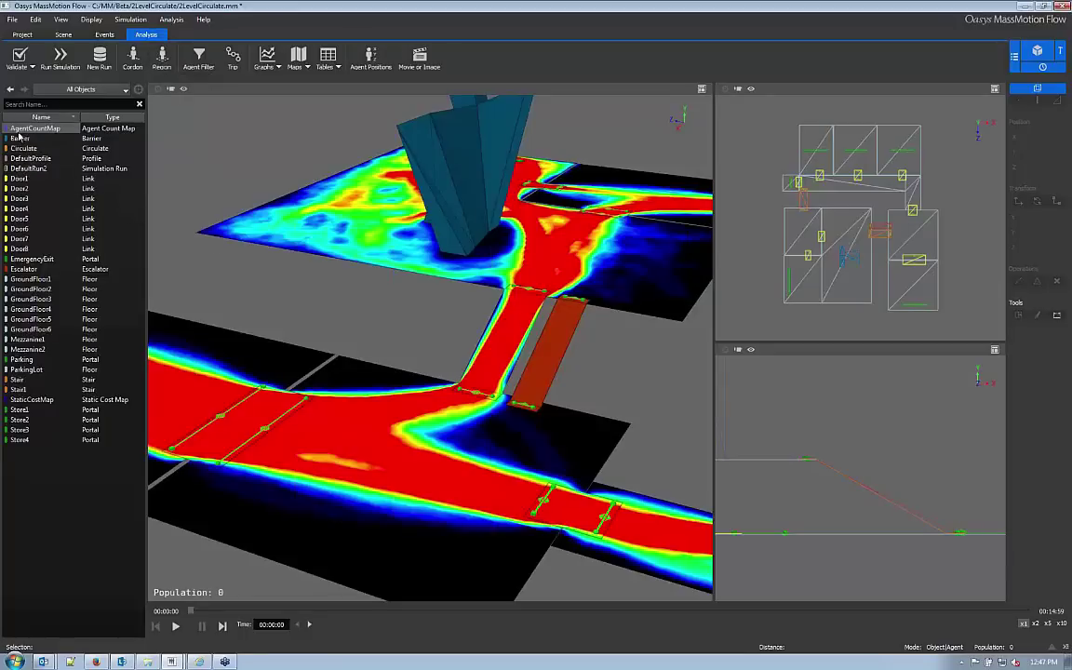
Open the AgentCountMap properties and jump the timeline to 00:00:19
{"action": "double_click", "coordinate": [20, 128]}
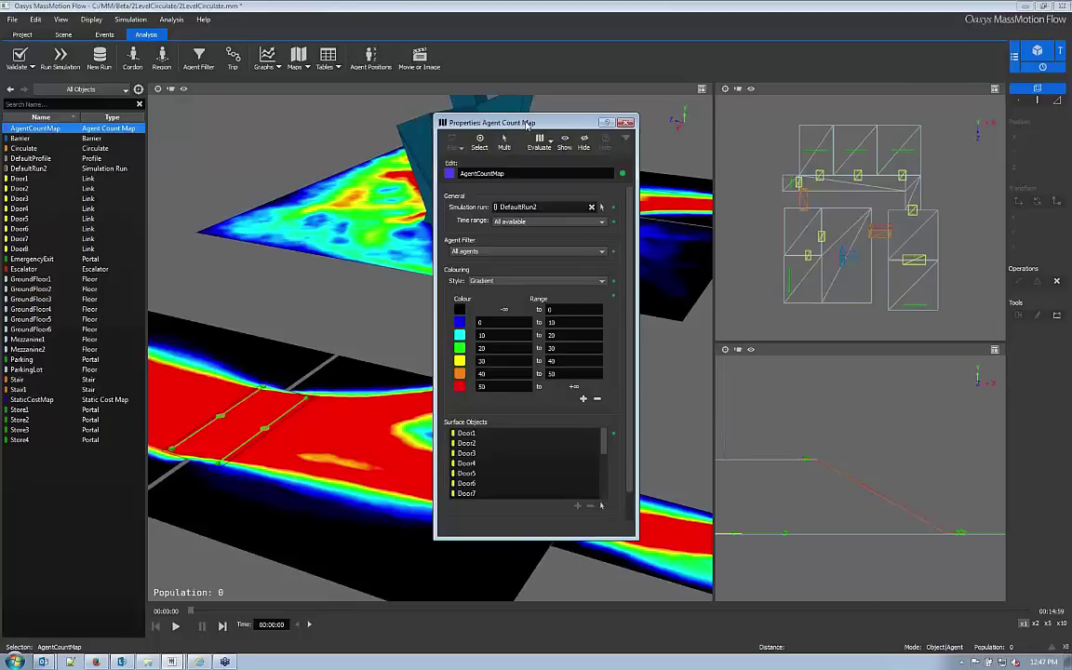
{"action": "left_click_drag", "start_coordinate": [474, 113], "coordinate": [782, 119]}
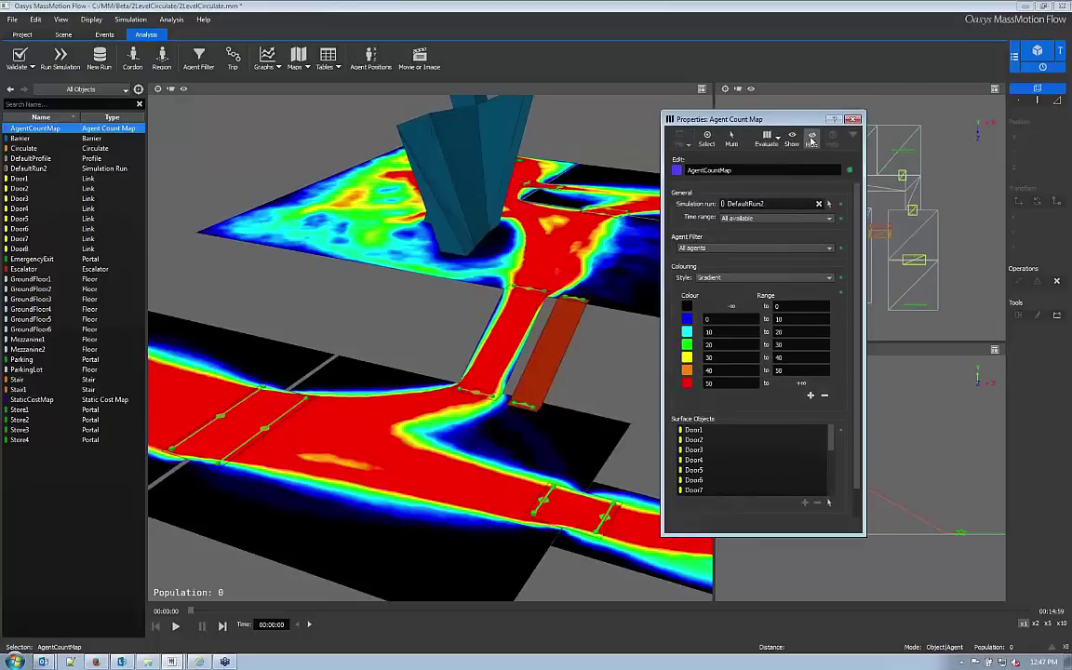
{"action": "left_click", "coordinate": [237, 610]}
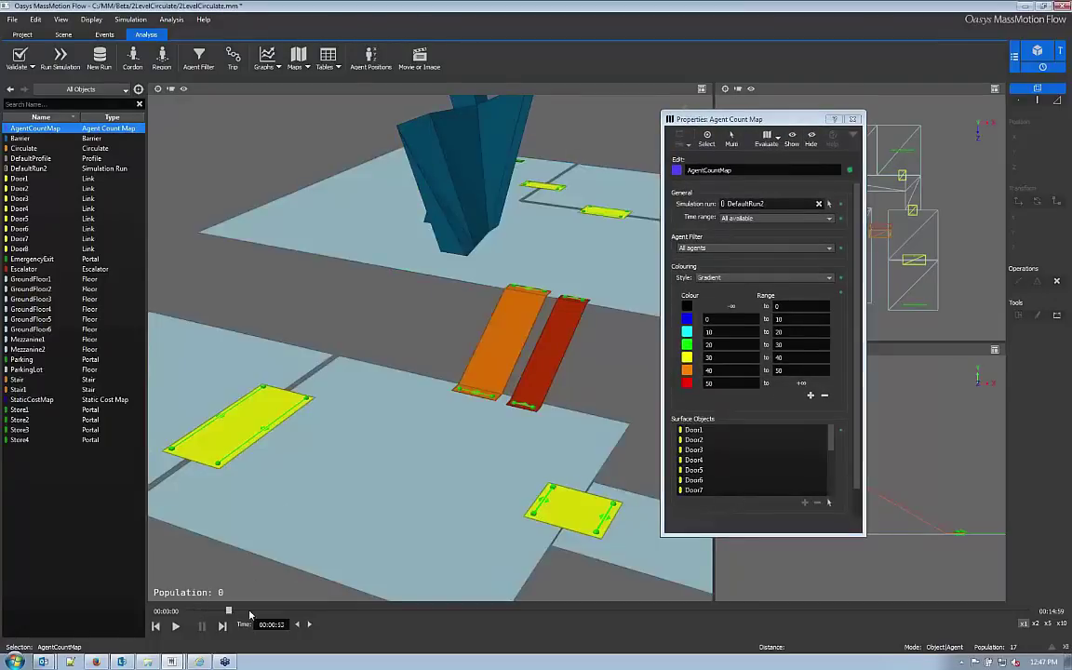
Show DefaultRun2's agents and play back the run, skipping ahead to 00:02:37
{"action": "left_click", "coordinate": [37, 168]}
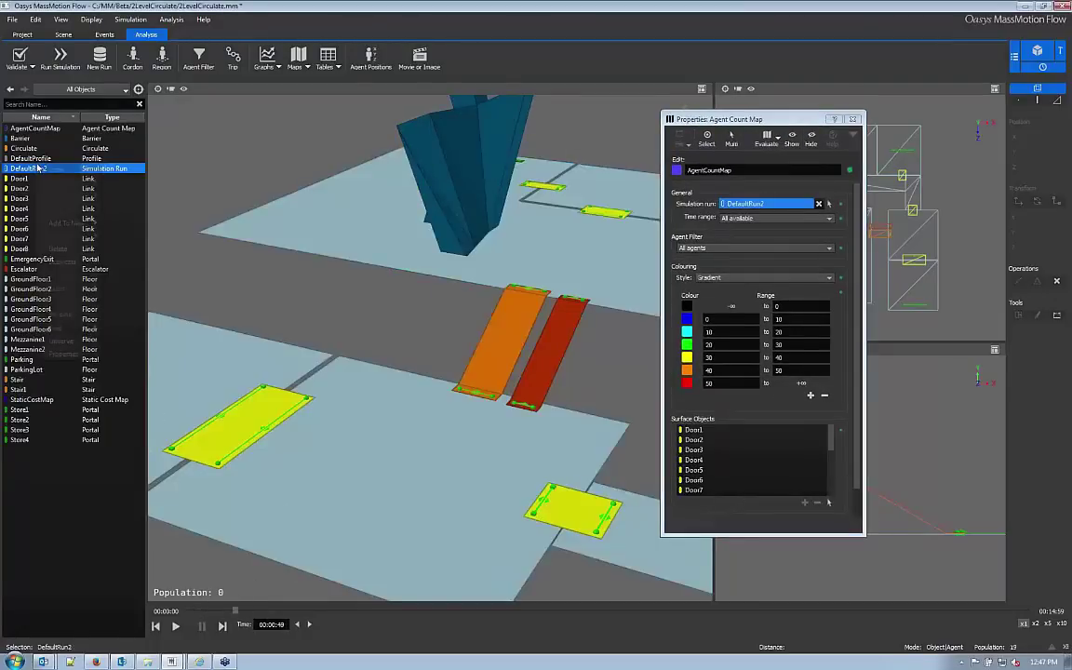
{"action": "right_click", "coordinate": [47, 166]}
{"action": "left_click", "coordinate": [61, 170]}
{"action": "key", "text": "space"}
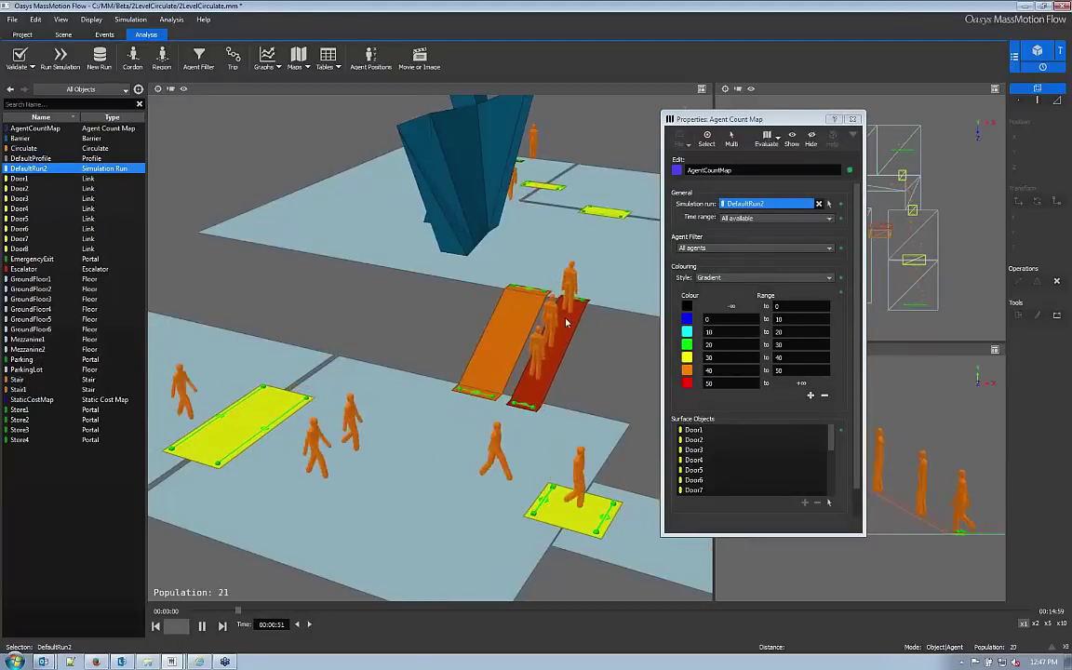
{"action": "middle_click_drag", "start_coordinate": [469, 359], "coordinate": [455, 437]}
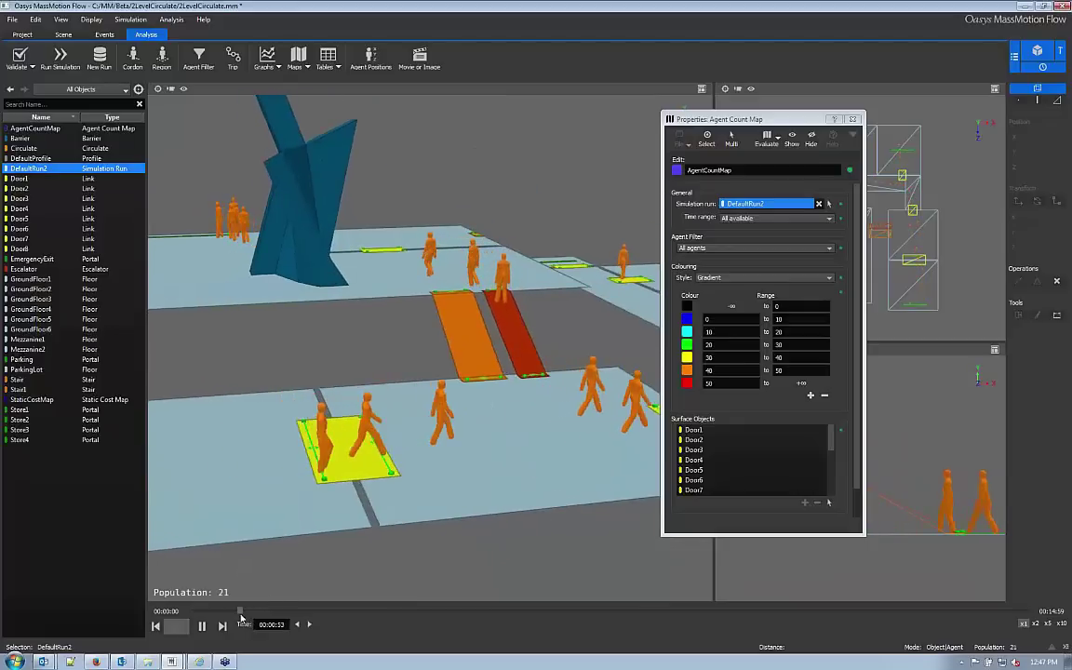
{"action": "left_click_drag", "start_coordinate": [240, 610], "coordinate": [533, 610]}
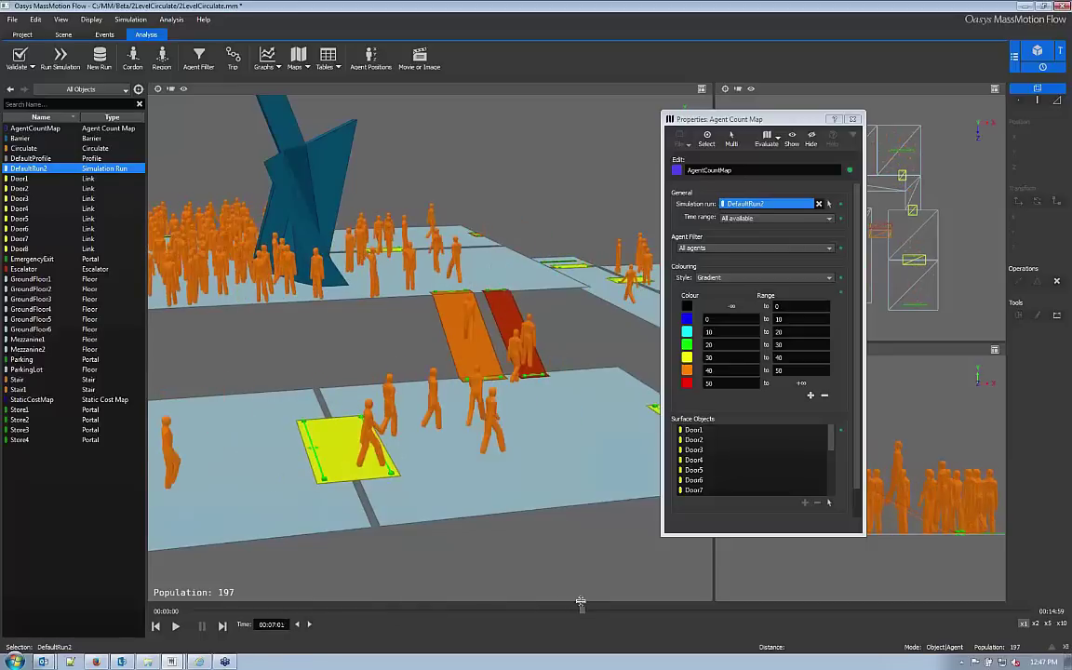
{"action": "key", "text": "space"}
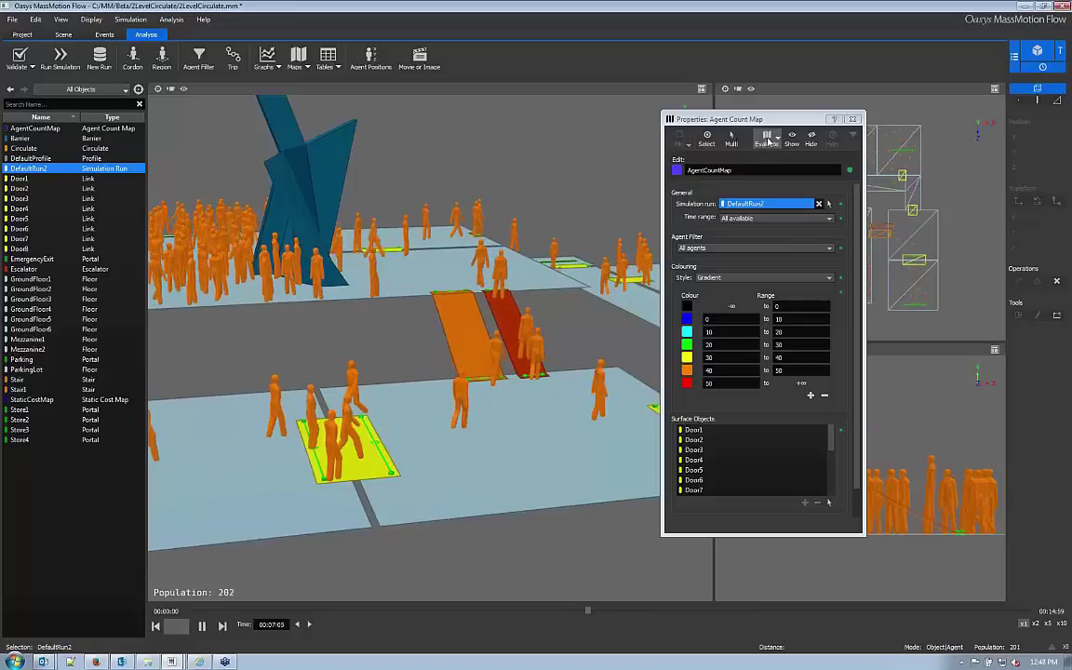
Add Escalator to the map's Surface Objects and run Evaluate all surfaces
{"action": "left_click", "coordinate": [768, 140]}
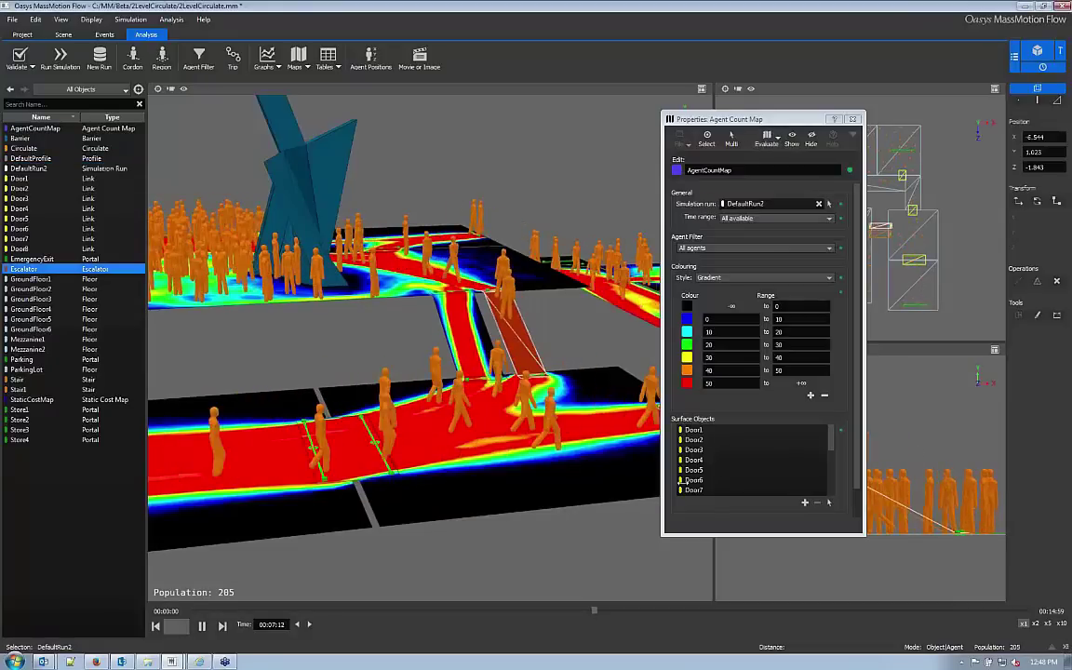
{"action": "left_click", "coordinate": [805, 503]}
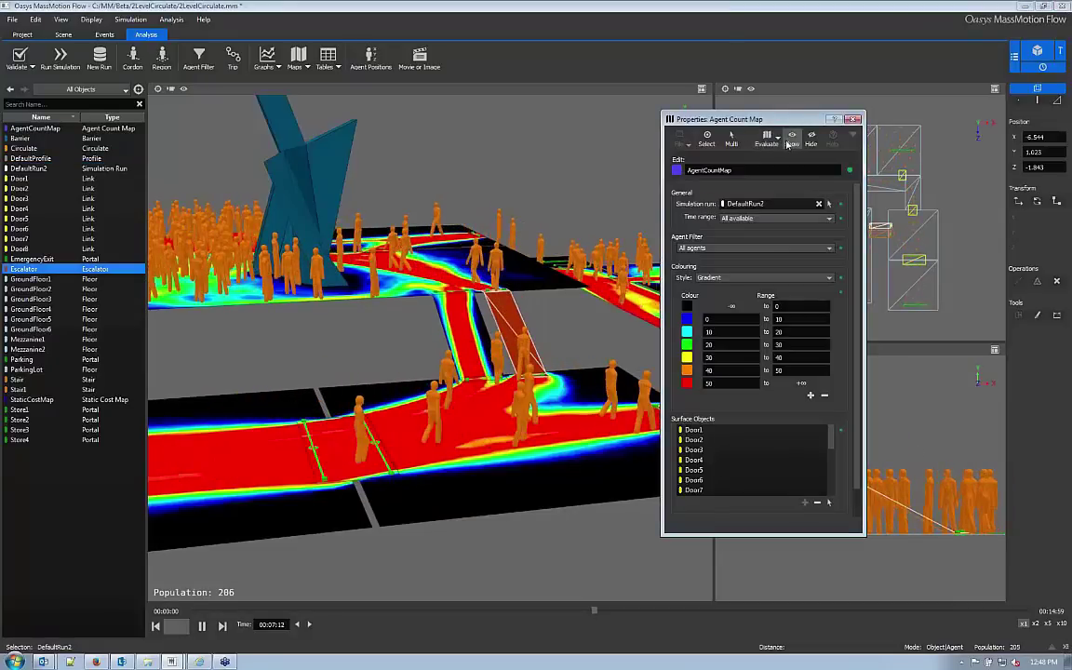
{"action": "left_click", "coordinate": [770, 139]}
{"action": "left_click", "coordinate": [800, 168]}
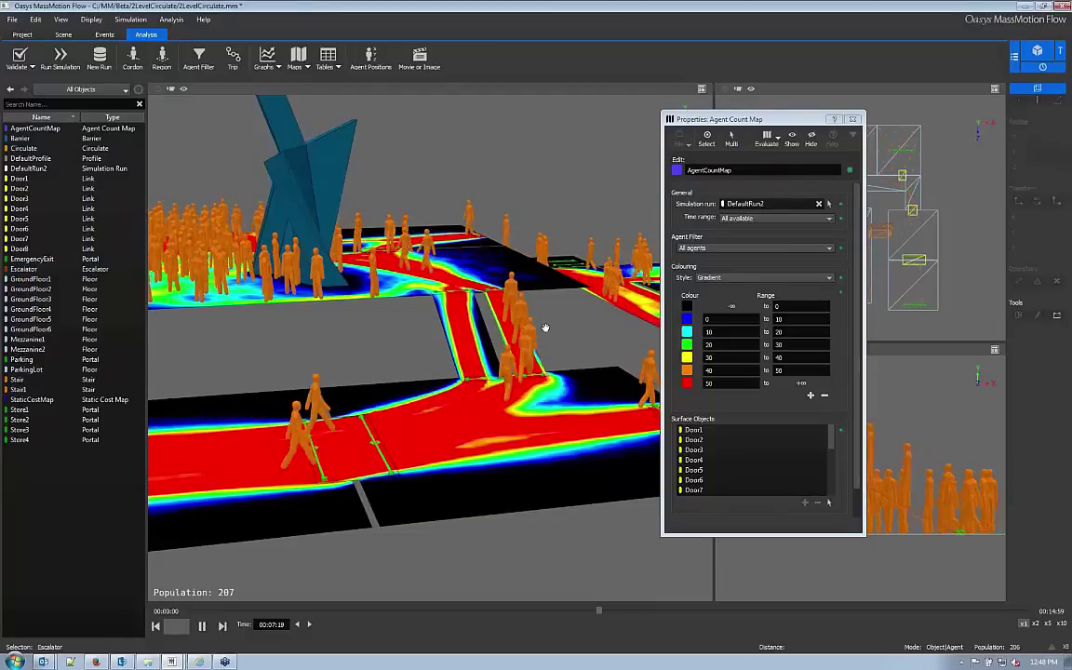
{"action": "left_click_drag", "start_coordinate": [492, 301], "coordinate": [407, 360]}
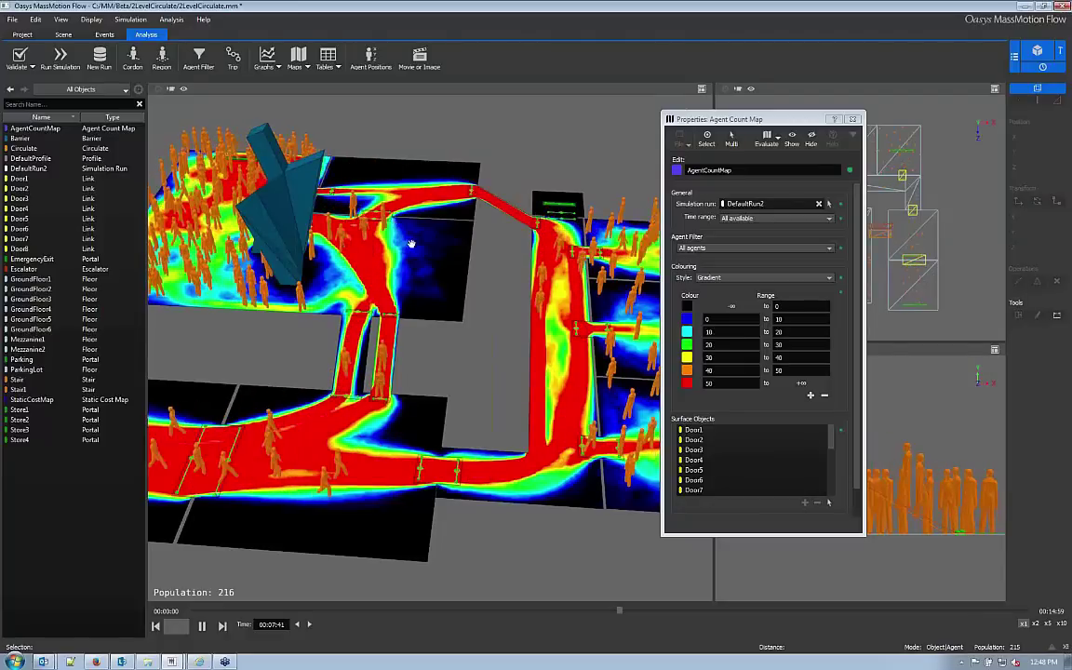
{"action": "scroll", "coordinate": [410, 244], "scroll_direction": "down", "scroll_amount": 5}
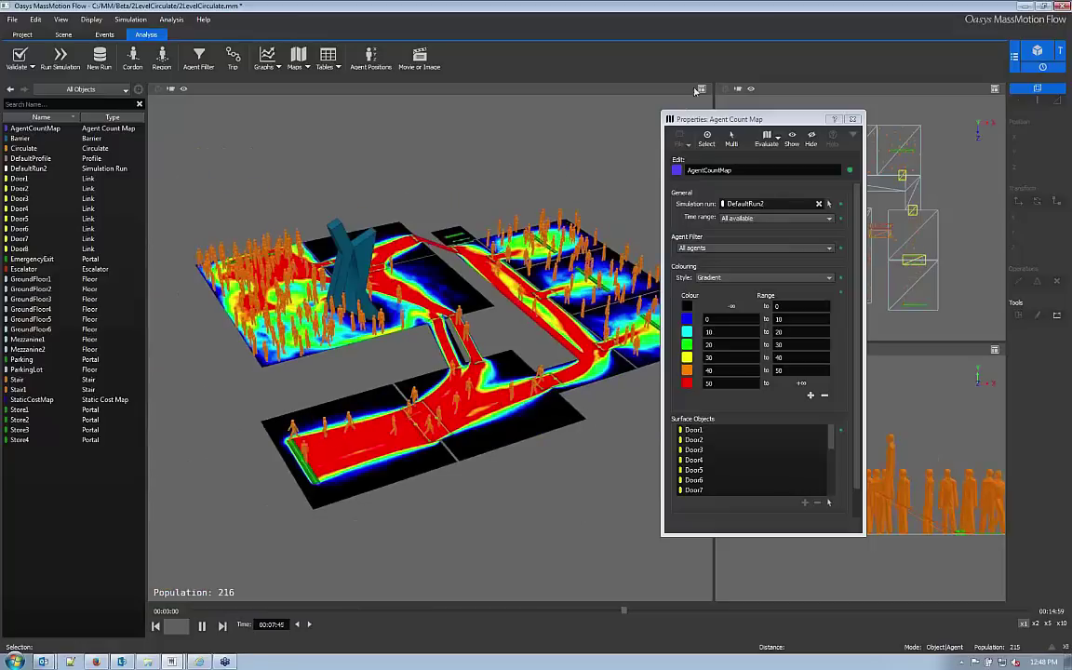
Maximize the 3D viewport and reposition the Agent Count Map properties window, abandoning a reference geometry import
{"action": "left_click", "coordinate": [702, 89]}
{"action": "left_click_drag", "start_coordinate": [774, 121], "coordinate": [963, 135]}
{"action": "scroll", "coordinate": [580, 300], "scroll_direction": "up", "scroll_amount": 3}
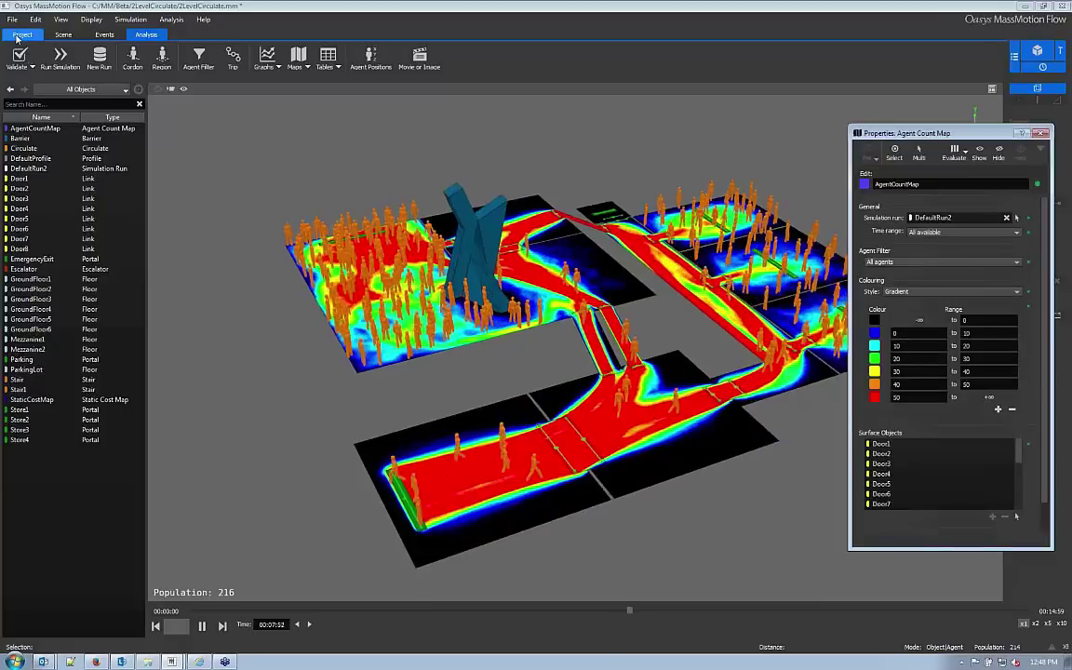
{"action": "left_click", "coordinate": [64, 35]}
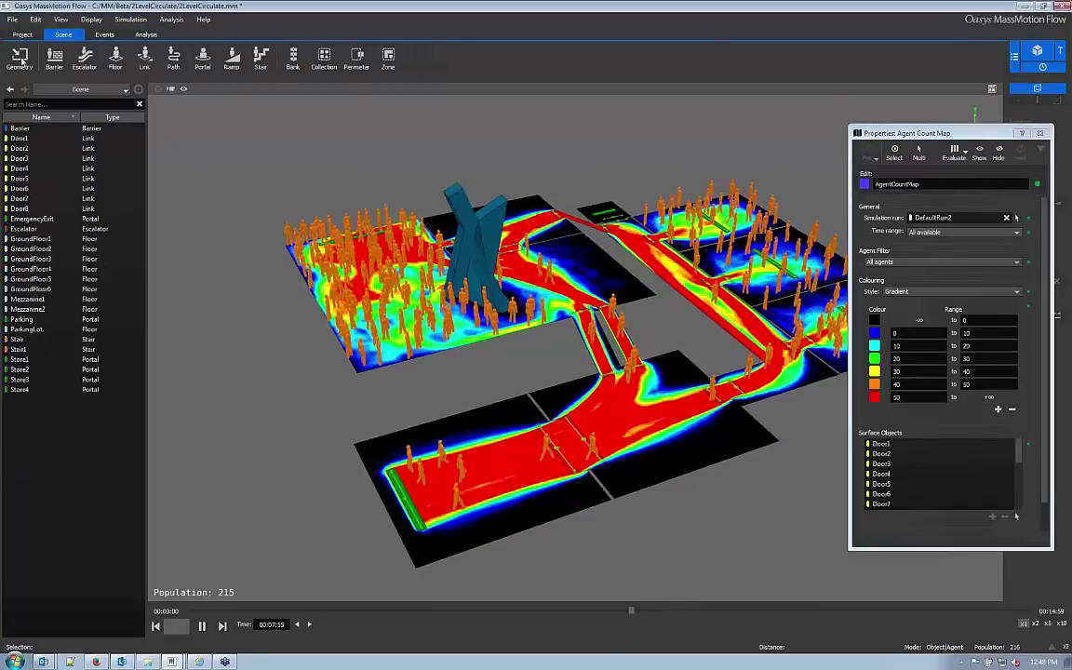
{"action": "left_click", "coordinate": [21, 60]}
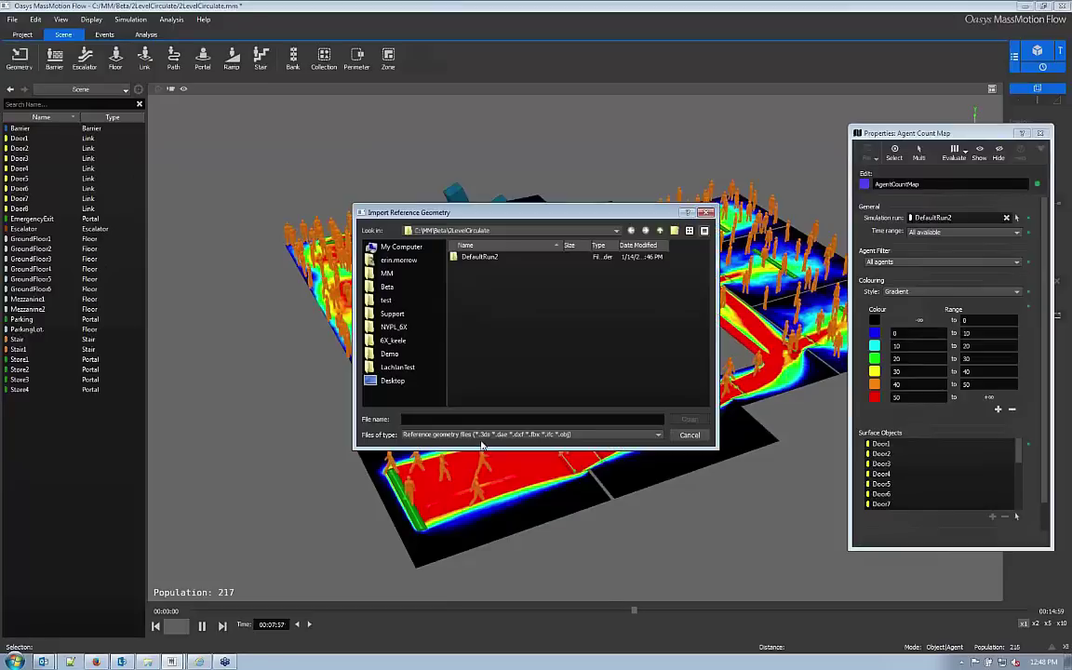
{"action": "left_click", "coordinate": [690, 436]}
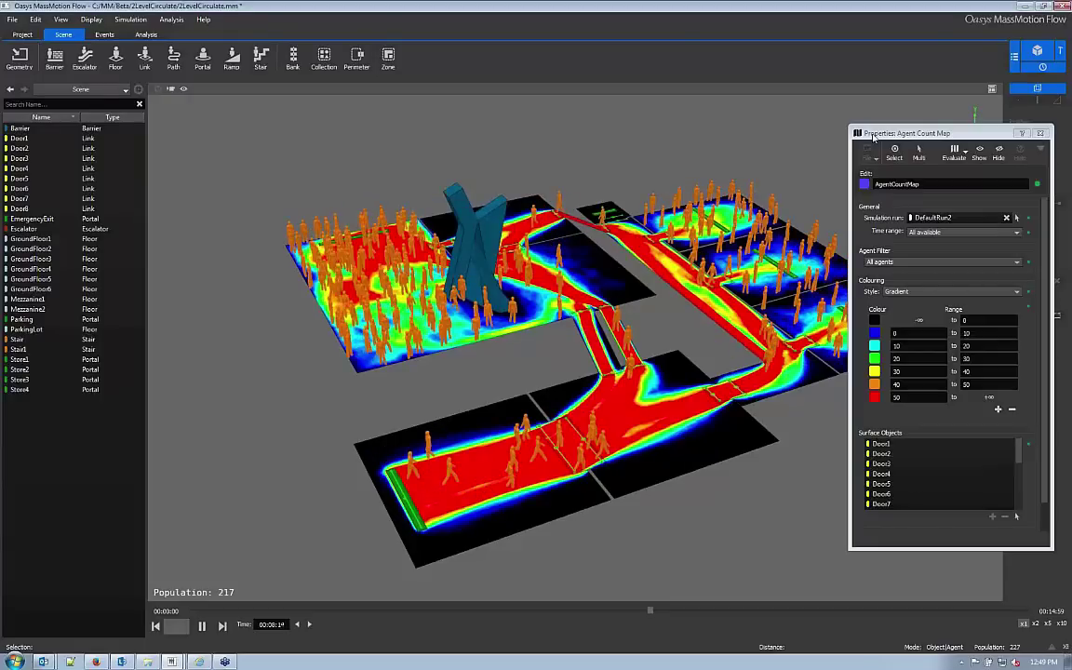
{"action": "left_click_drag", "start_coordinate": [873, 137], "coordinate": [822, 146]}
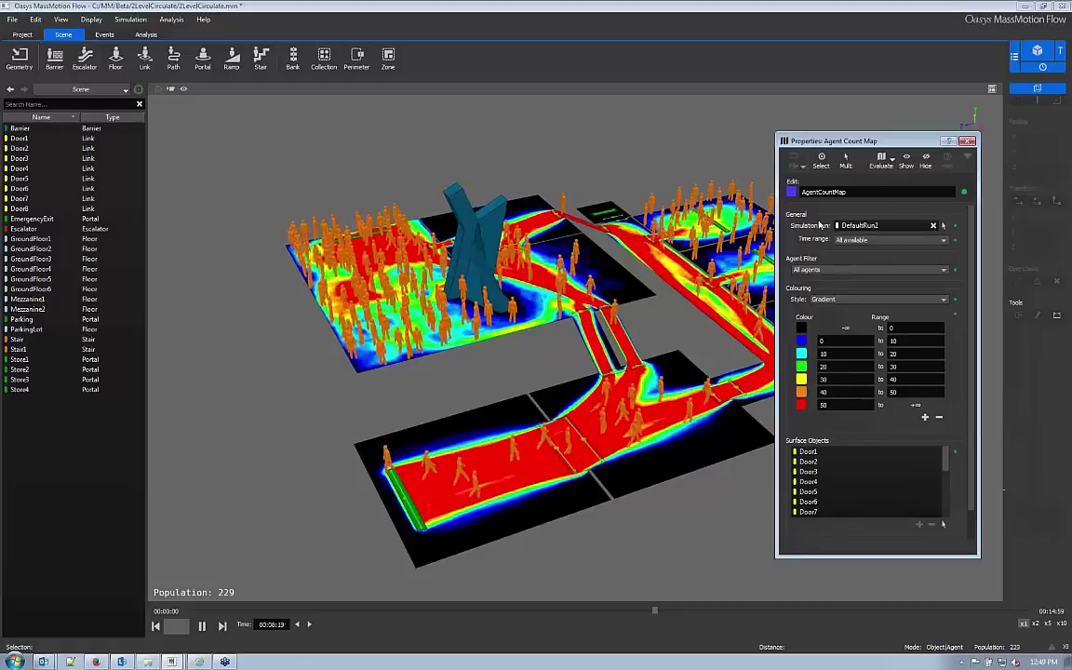
{"action": "left_click_drag", "start_coordinate": [869, 142], "coordinate": [951, 135]}
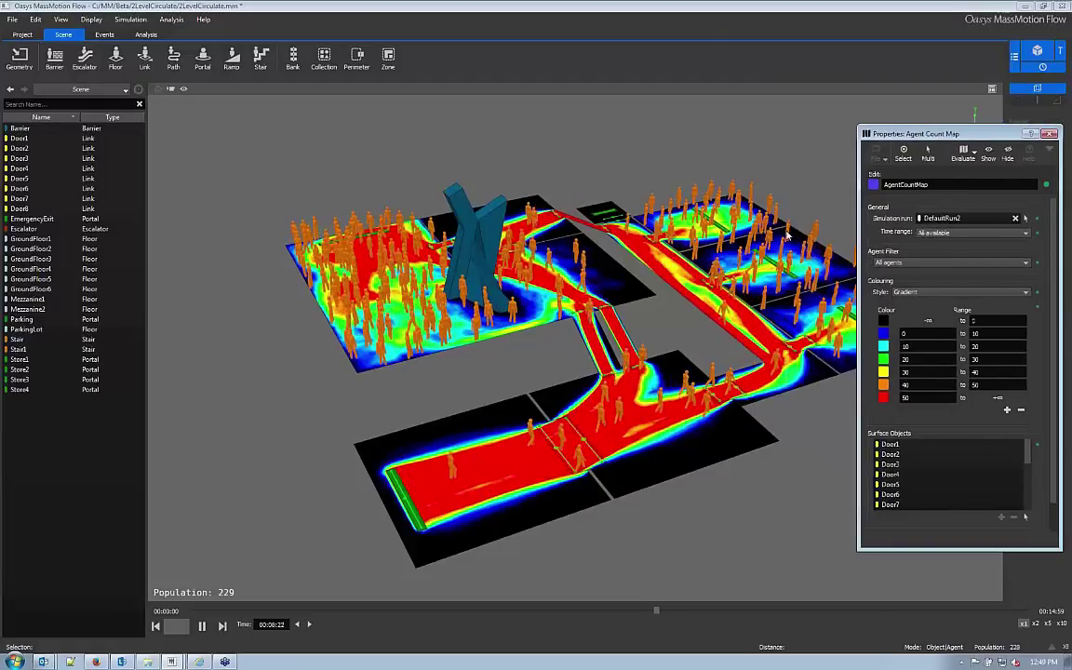
Hide the agent count heat map and show the Analysis Graphs list
{"action": "left_click", "coordinate": [1007, 152]}
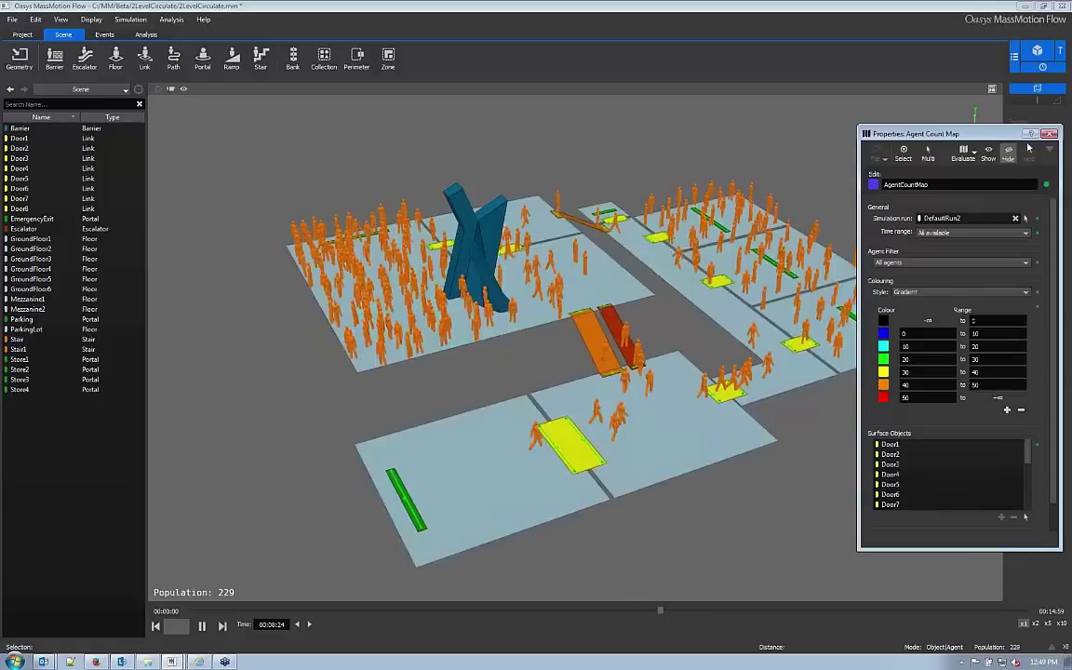
{"action": "middle_click_drag", "start_coordinate": [546, 366], "coordinate": [389, 380]}
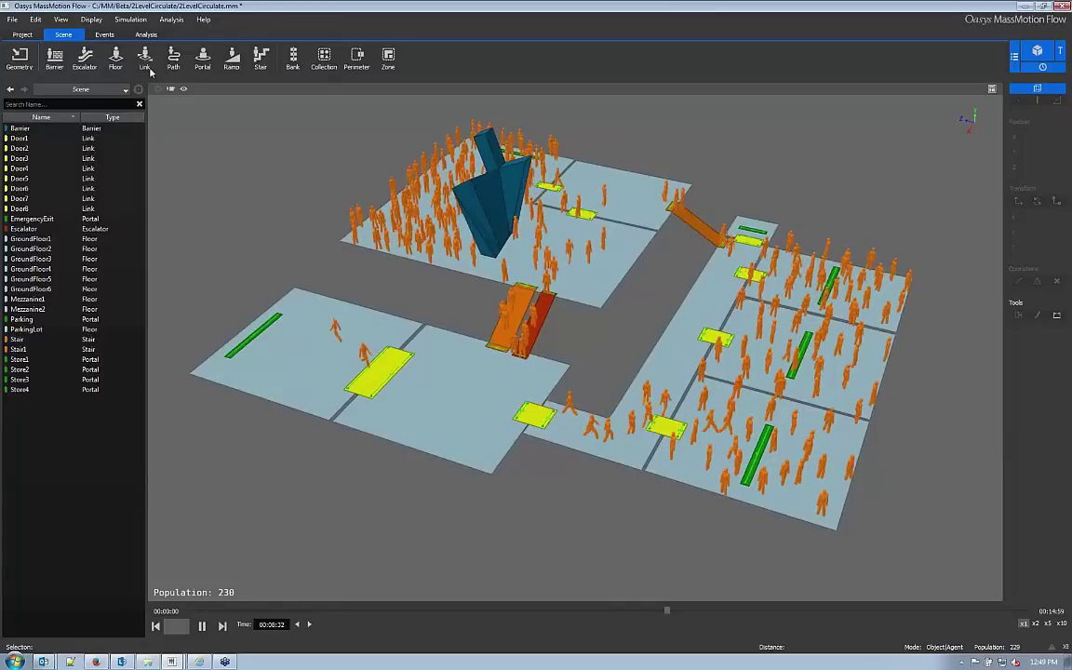
{"action": "left_click", "coordinate": [149, 36]}
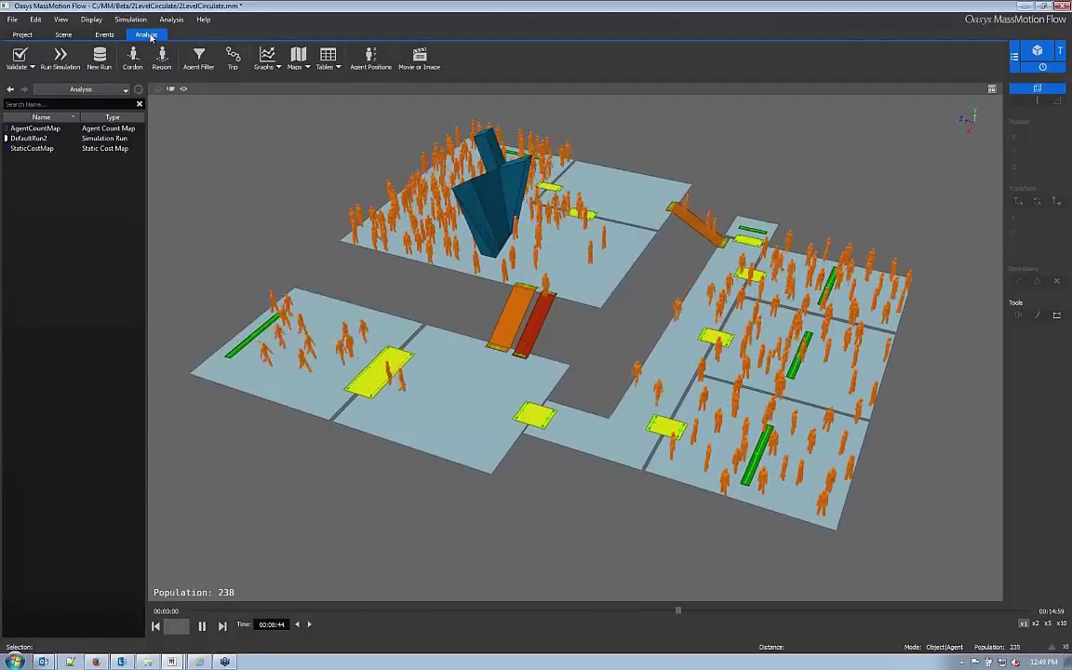
{"action": "left_click", "coordinate": [276, 67]}
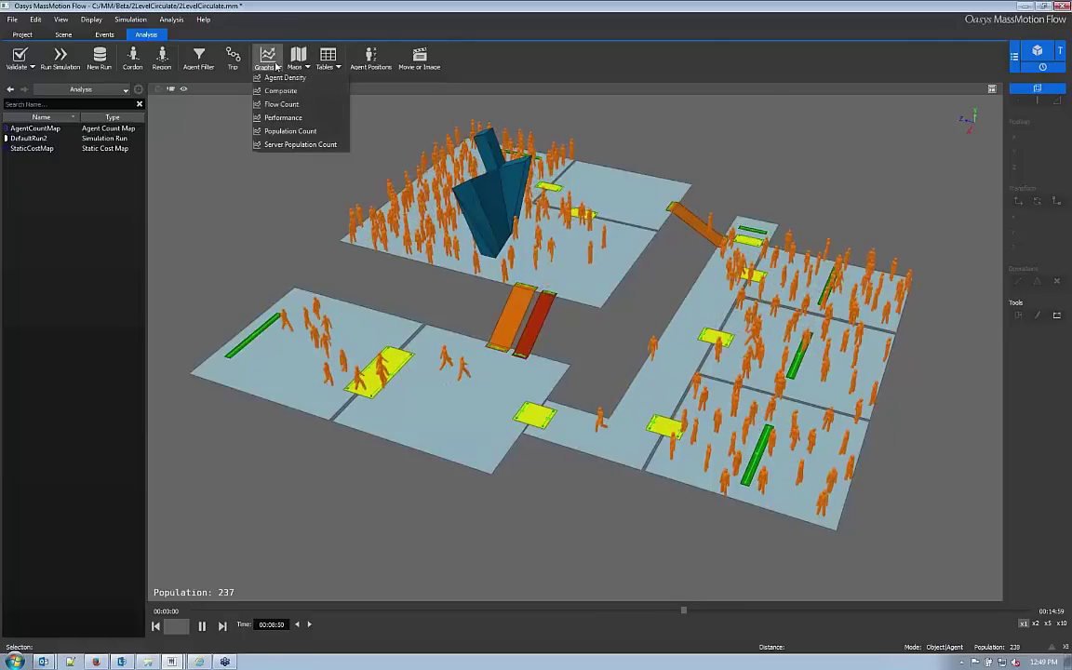
Create a Population Count graph and add a group item to it
{"action": "left_click", "coordinate": [282, 135]}
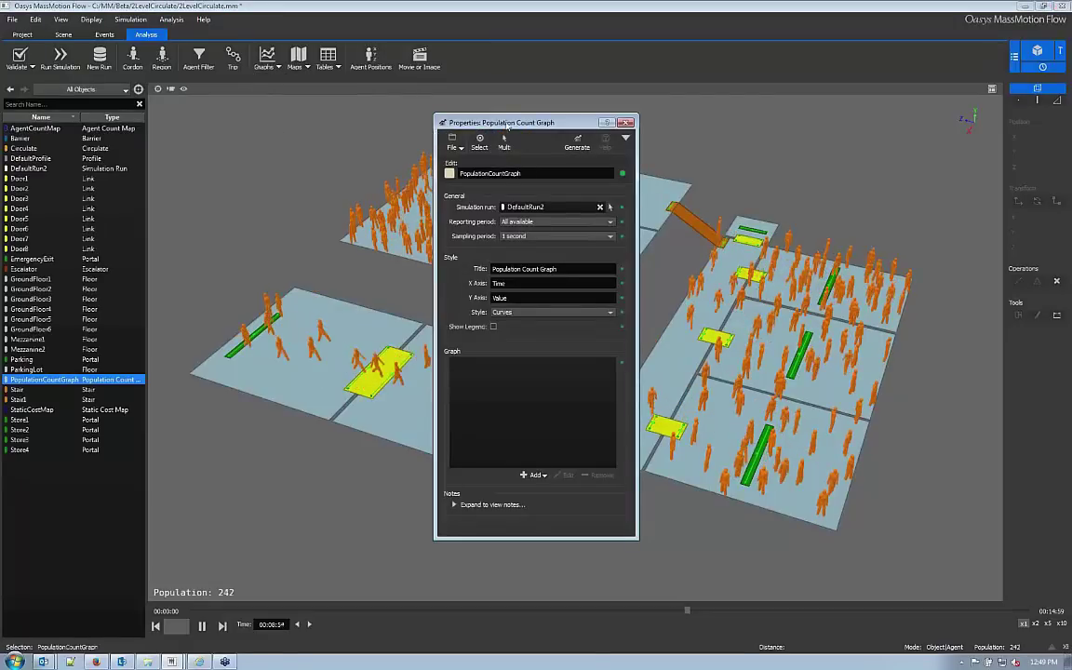
{"action": "left_click_drag", "start_coordinate": [502, 122], "coordinate": [274, 116]}
{"action": "right_click", "coordinate": [272, 406]}
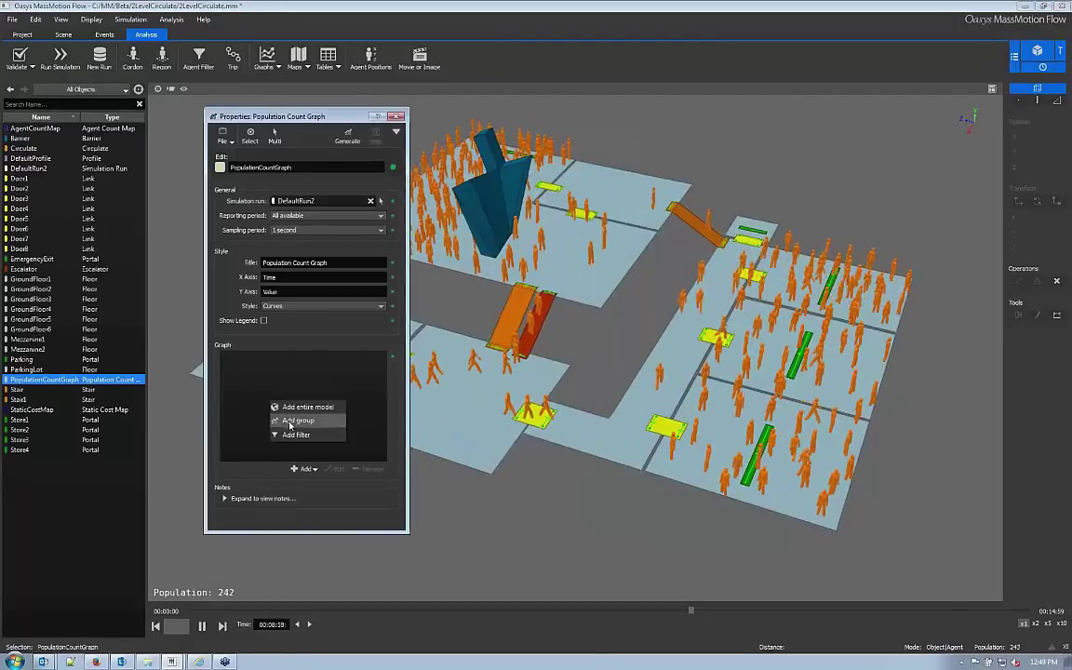
{"action": "left_click", "coordinate": [293, 422]}
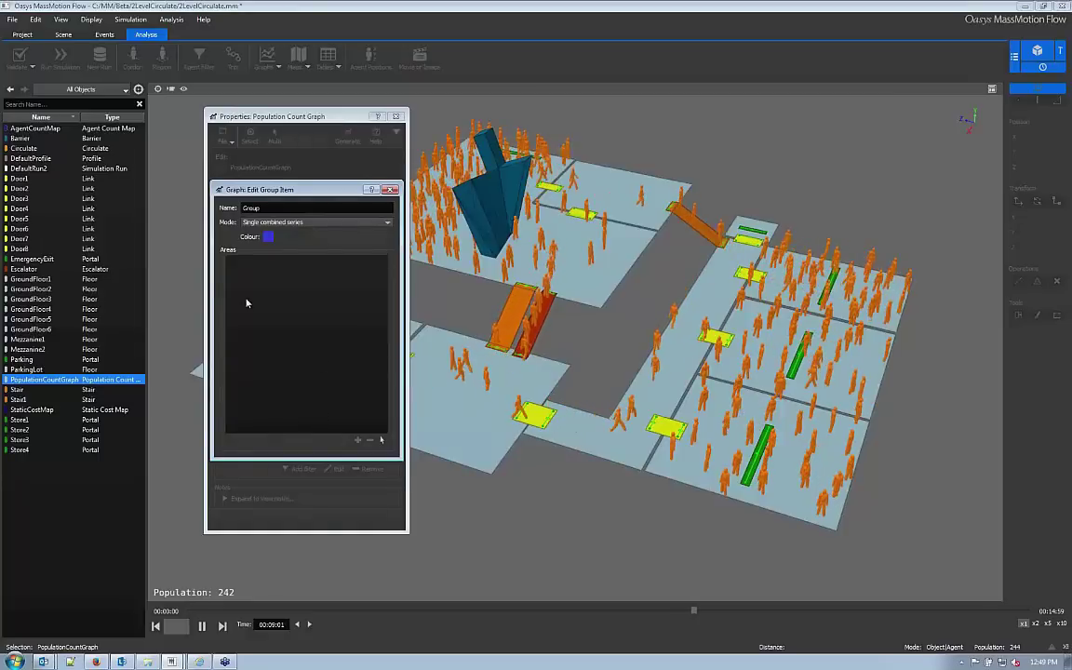
Fill the group with GroundFloor1–6 and Mezzanine1–2, plotted as Series per member
{"action": "left_click", "coordinate": [356, 441]}
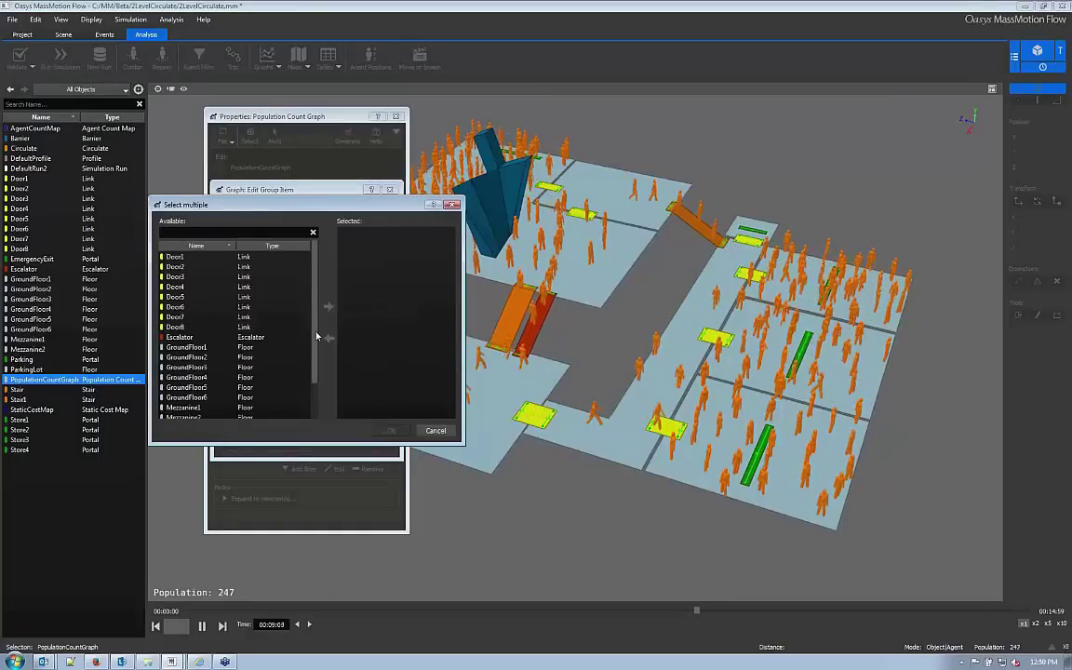
{"action": "scroll", "coordinate": [279, 335], "scroll_direction": "down", "scroll_amount": 1}
{"action": "left_click_drag", "start_coordinate": [186, 313], "coordinate": [233, 383]}
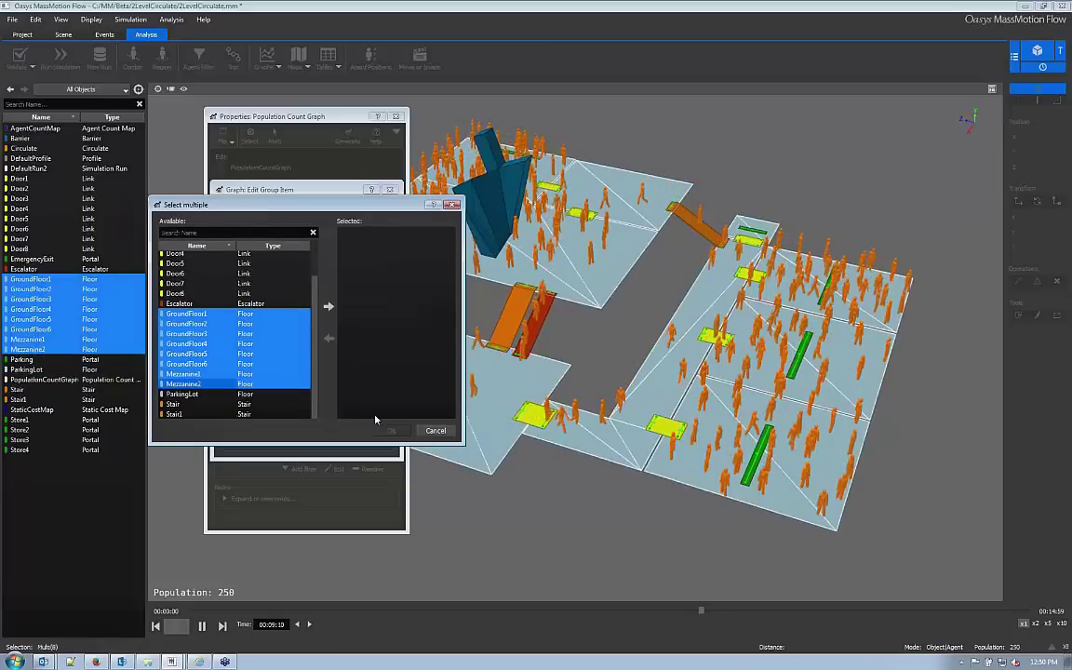
{"action": "left_click", "coordinate": [327, 308]}
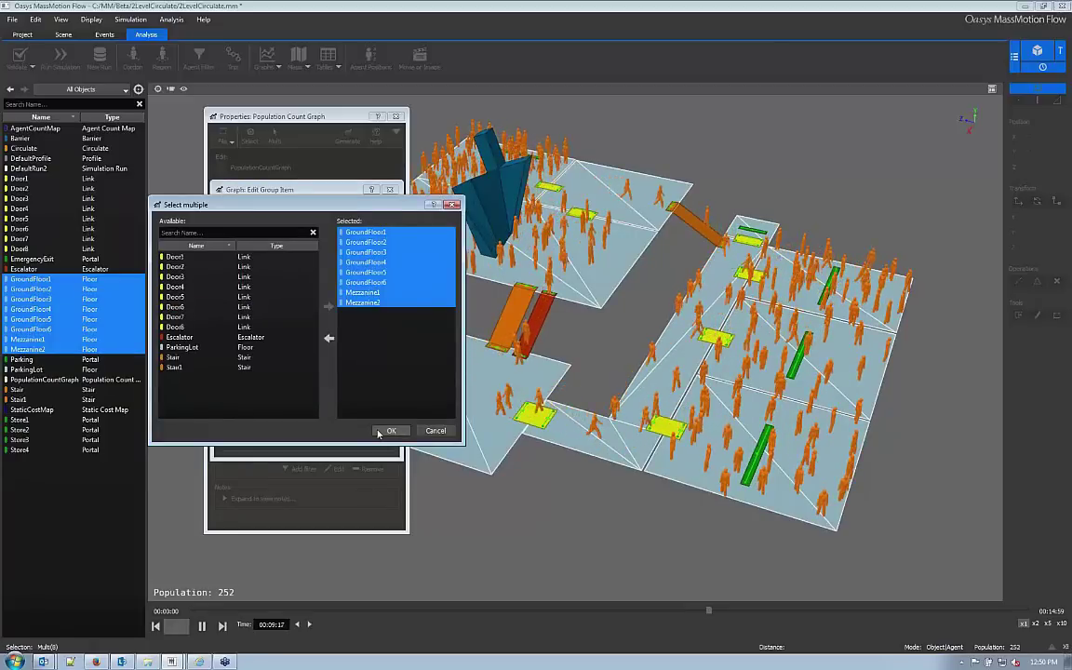
{"action": "left_click", "coordinate": [382, 431]}
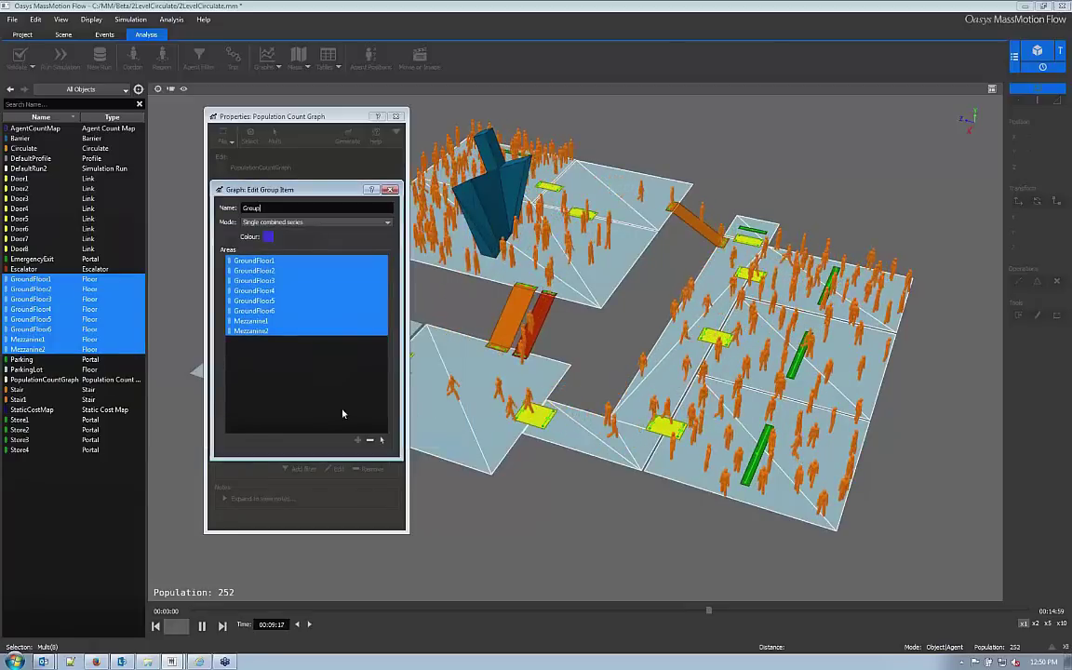
{"action": "left_click", "coordinate": [312, 223]}
{"action": "left_click", "coordinate": [279, 234]}
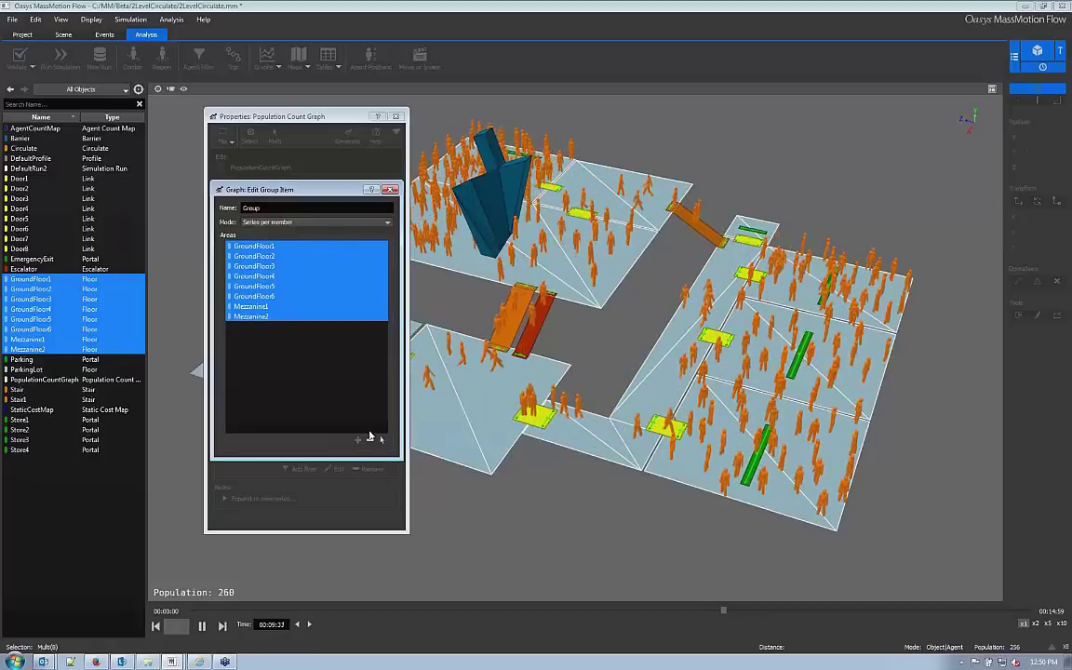
Confirm the group, widen the properties panel and generate the Population Count Graph
{"action": "left_click", "coordinate": [369, 437]}
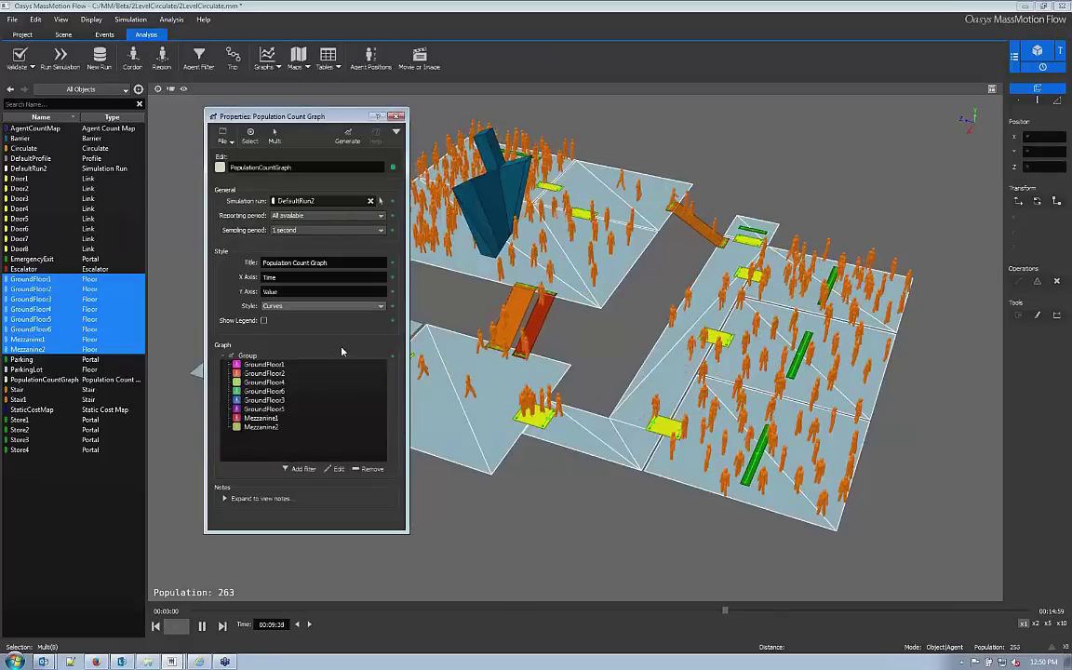
{"action": "left_click_drag", "start_coordinate": [402, 353], "coordinate": [453, 354]}
{"action": "left_click", "coordinate": [394, 138]}
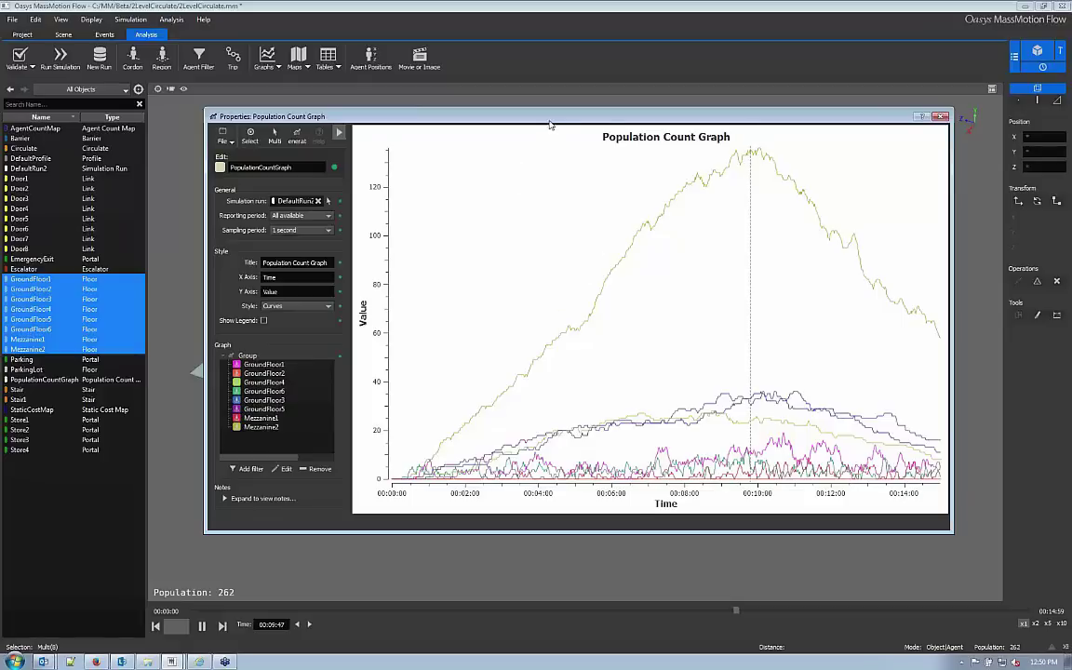
{"action": "left_click_drag", "start_coordinate": [549, 124], "coordinate": [488, 110]}
{"action": "left_click_drag", "start_coordinate": [889, 518], "coordinate": [929, 536]}
{"action": "left_click_drag", "start_coordinate": [690, 111], "coordinate": [438, 100]}
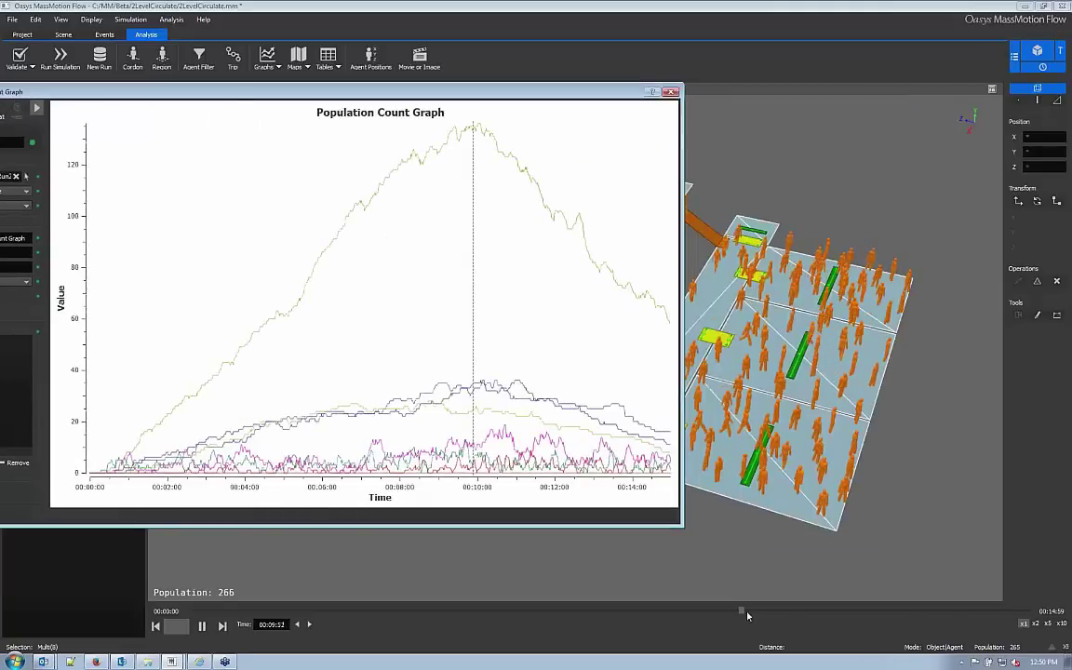
{"action": "mouse_move", "coordinate": [747, 615]}
{"action": "left_mouse_down"}
{"action": "mouse_move", "coordinate": [775, 613]}
{"action": "mouse_move", "coordinate": [512, 611]}
{"action": "mouse_move", "coordinate": [806, 604]}
{"action": "mouse_move", "coordinate": [700, 610]}
{"action": "mouse_move", "coordinate": [747, 611]}
{"action": "left_mouse_up"}
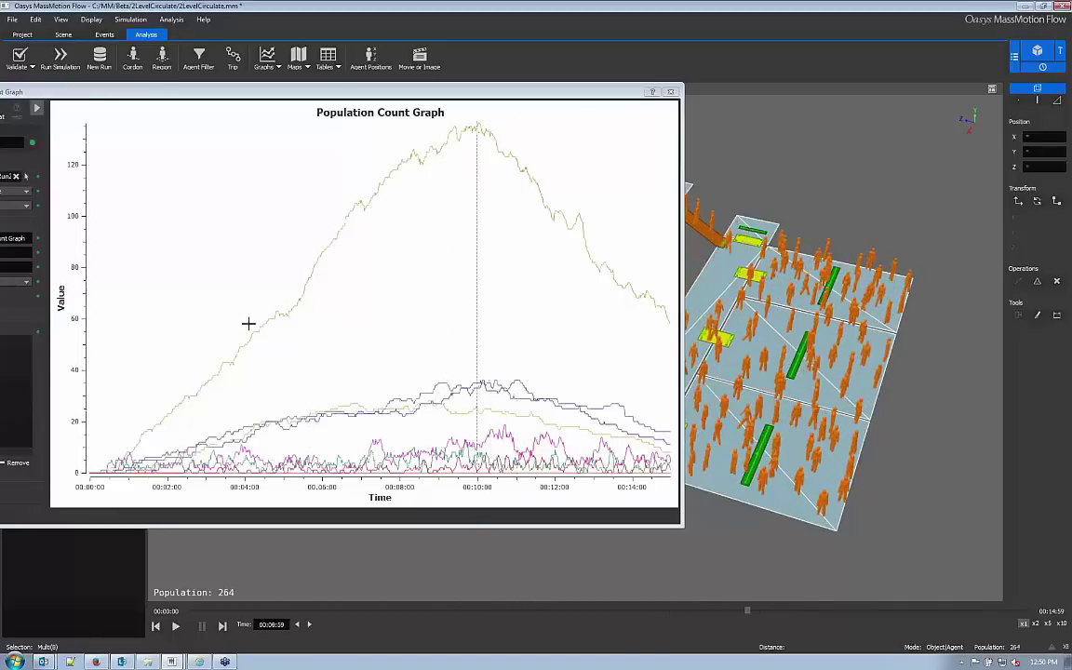
{"action": "left_click_drag", "start_coordinate": [302, 90], "coordinate": [628, 84]}
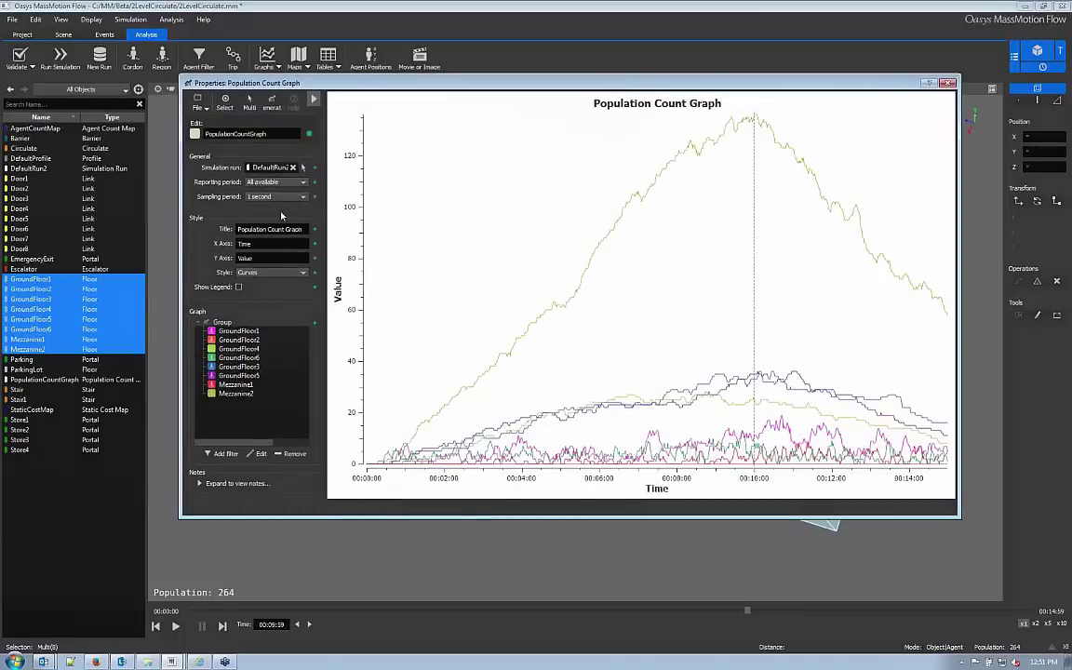
Set the graph style to Stacked areas after briefly trying line curves
{"action": "left_click", "coordinate": [269, 272]}
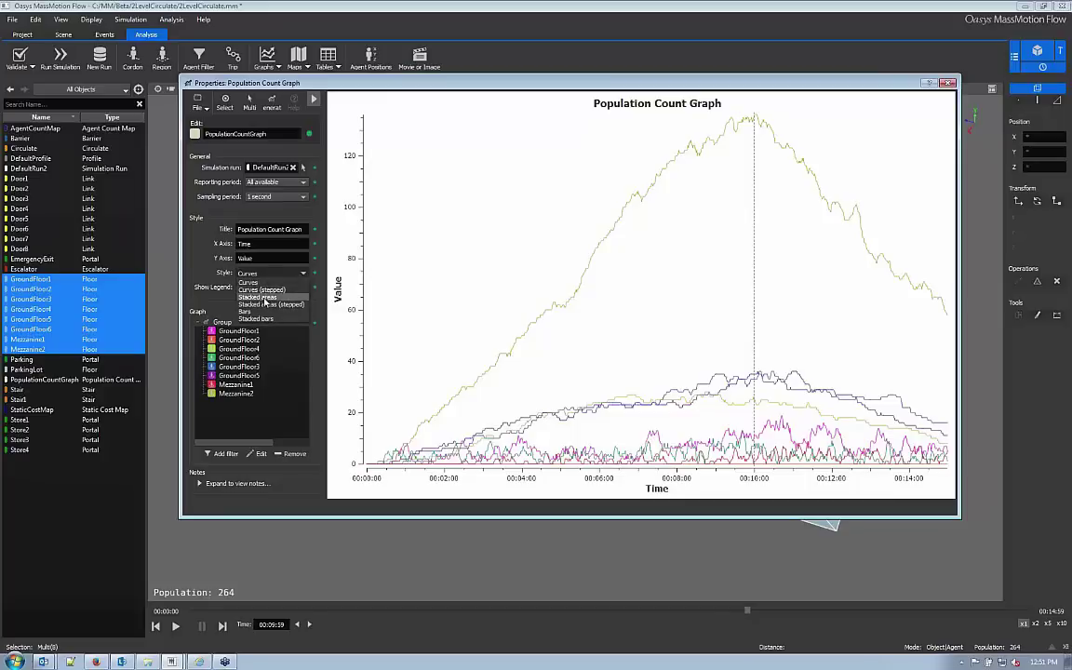
{"action": "left_click", "coordinate": [265, 299]}
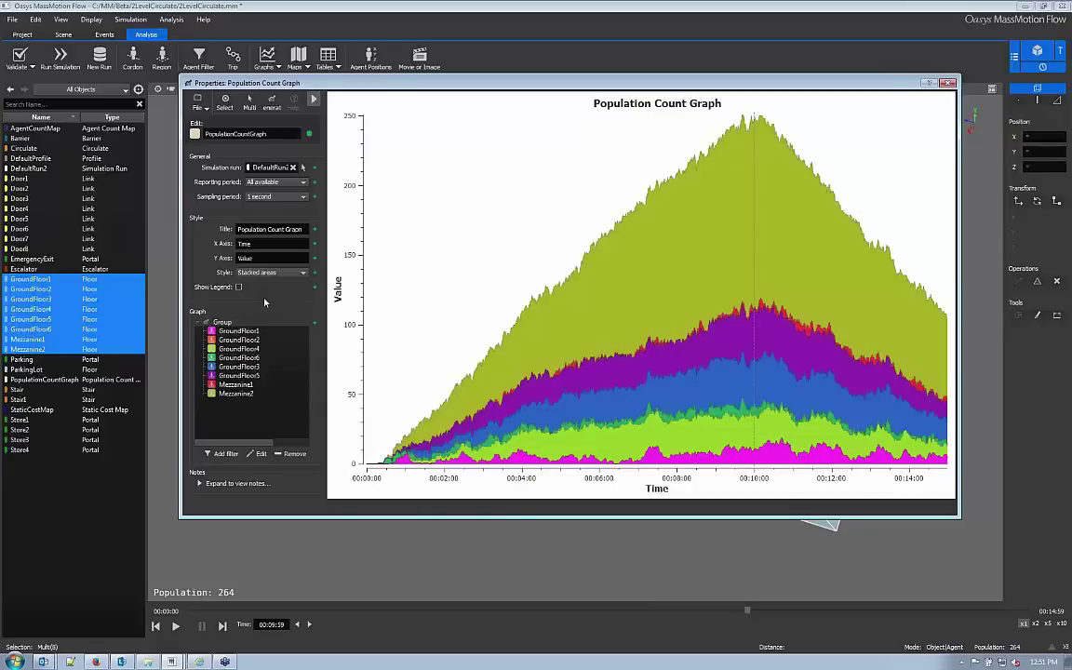
{"action": "left_click", "coordinate": [270, 273]}
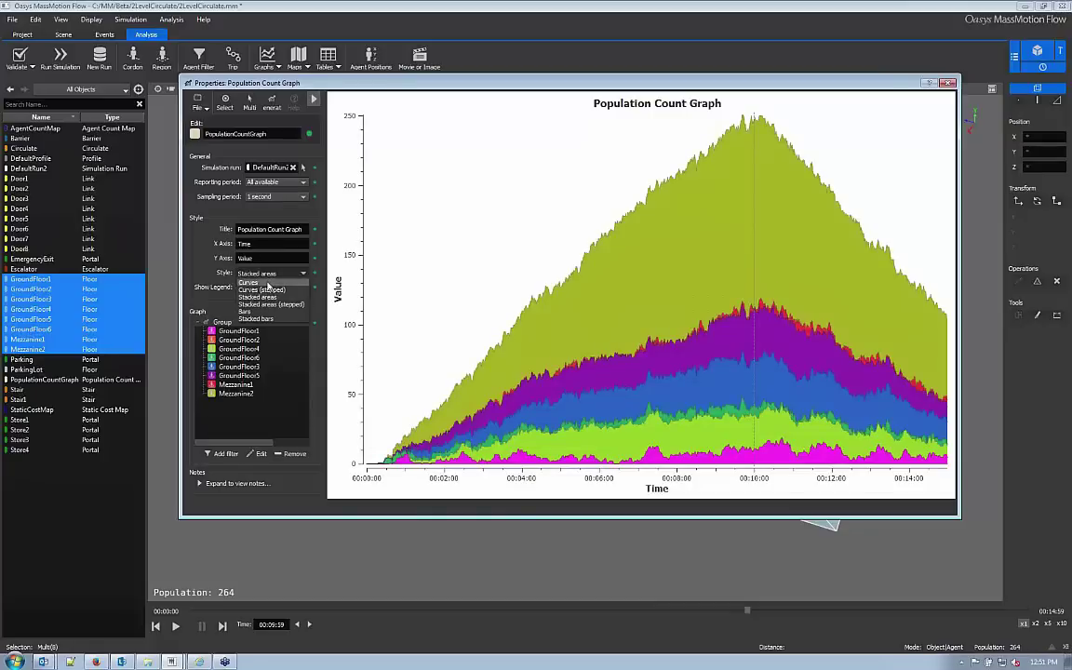
{"action": "left_click", "coordinate": [265, 283]}
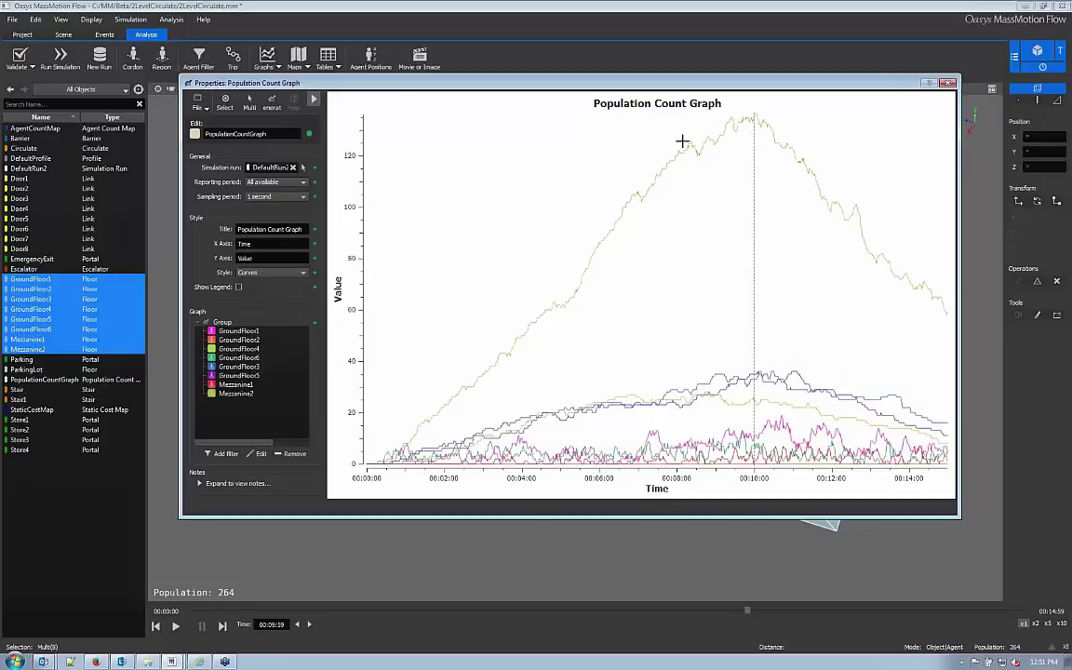
{"action": "left_click", "coordinate": [290, 276]}
{"action": "left_click", "coordinate": [258, 267]}
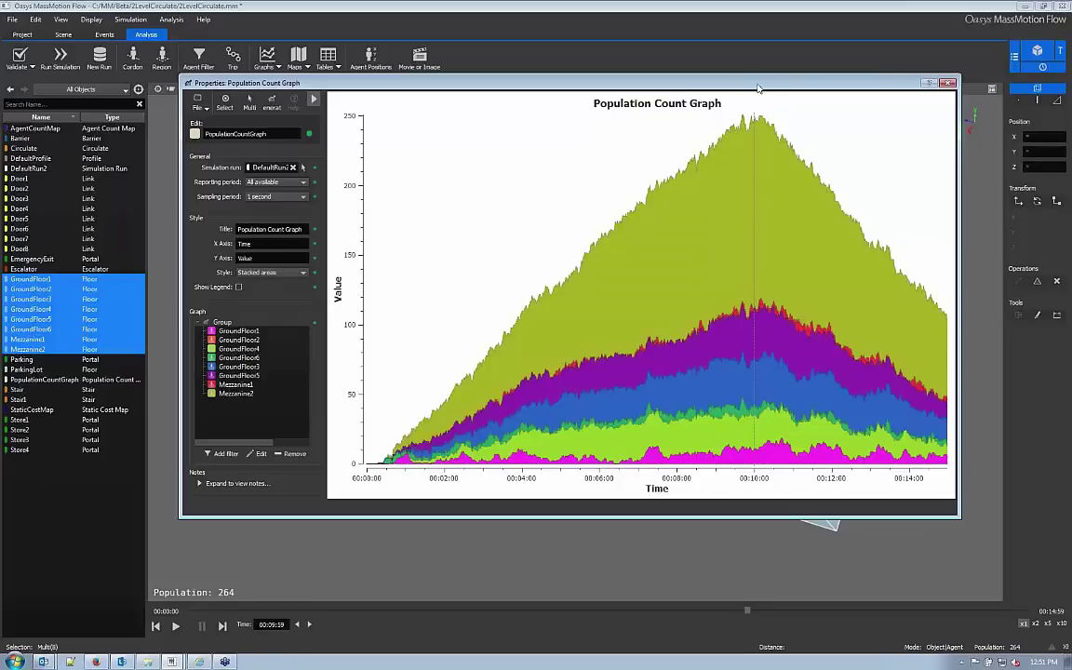
{"action": "left_click_drag", "start_coordinate": [758, 89], "coordinate": [438, 107]}
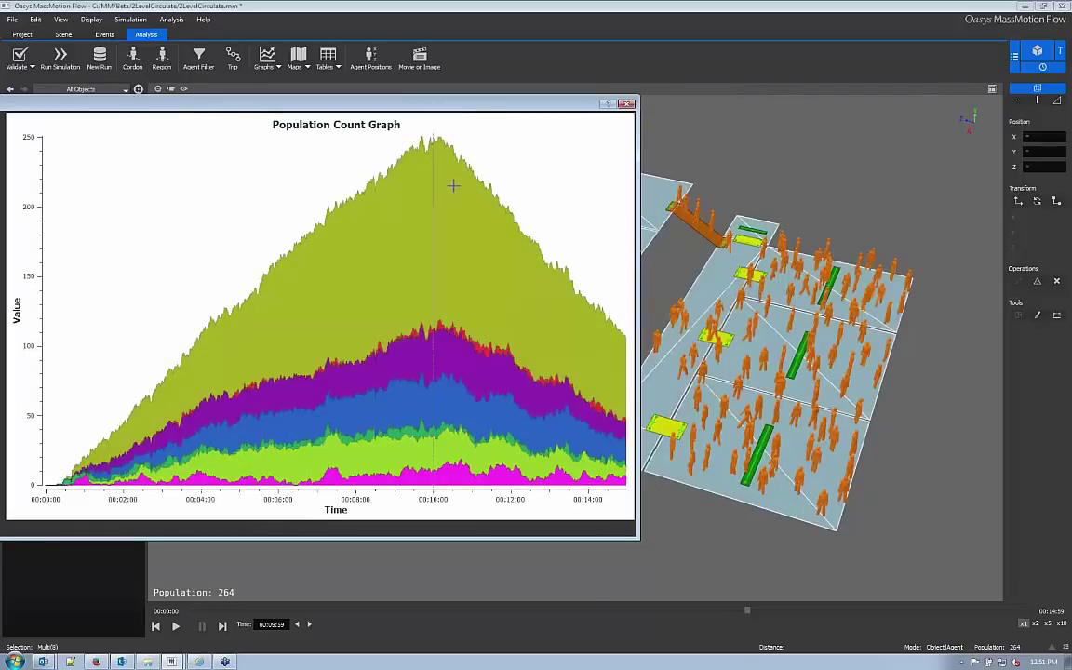
{"action": "left_click_drag", "start_coordinate": [426, 102], "coordinate": [759, 126]}
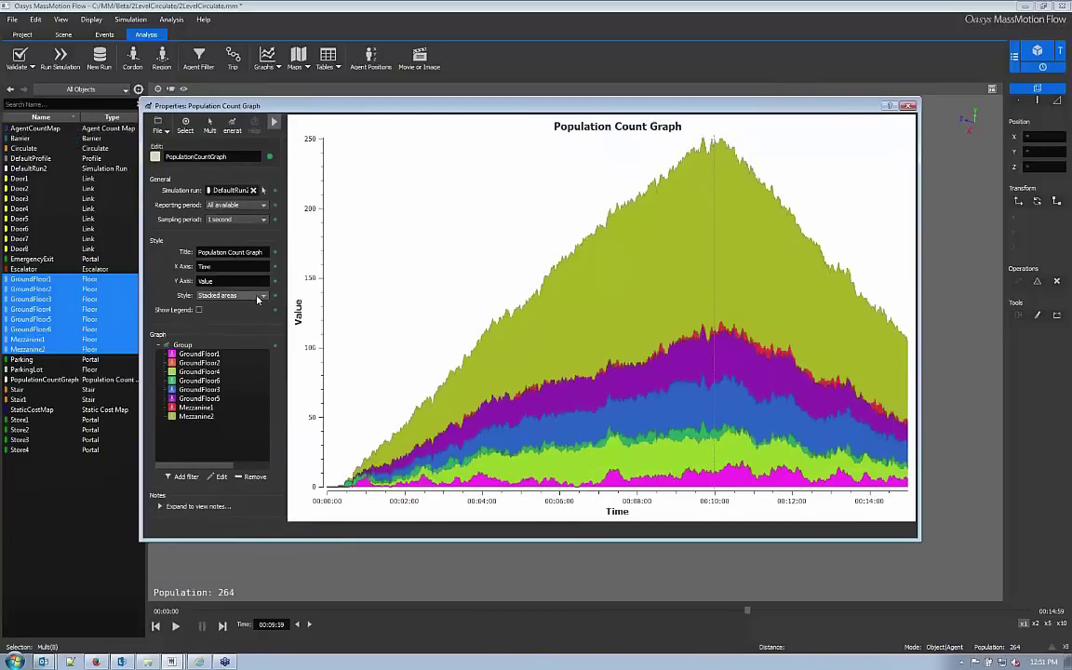
{"action": "left_click", "coordinate": [258, 299]}
Show the graph as Bars with a legend, cancel a PNG image export, and rewind to about 00:04:56
{"action": "left_click", "coordinate": [230, 334]}
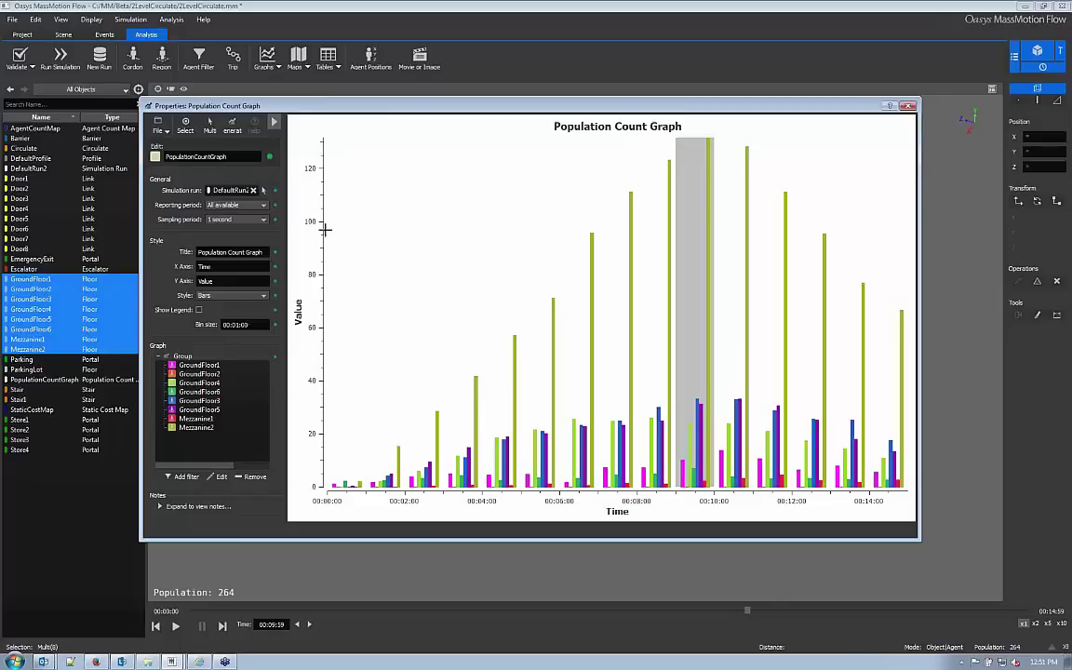
{"action": "left_click", "coordinate": [165, 132]}
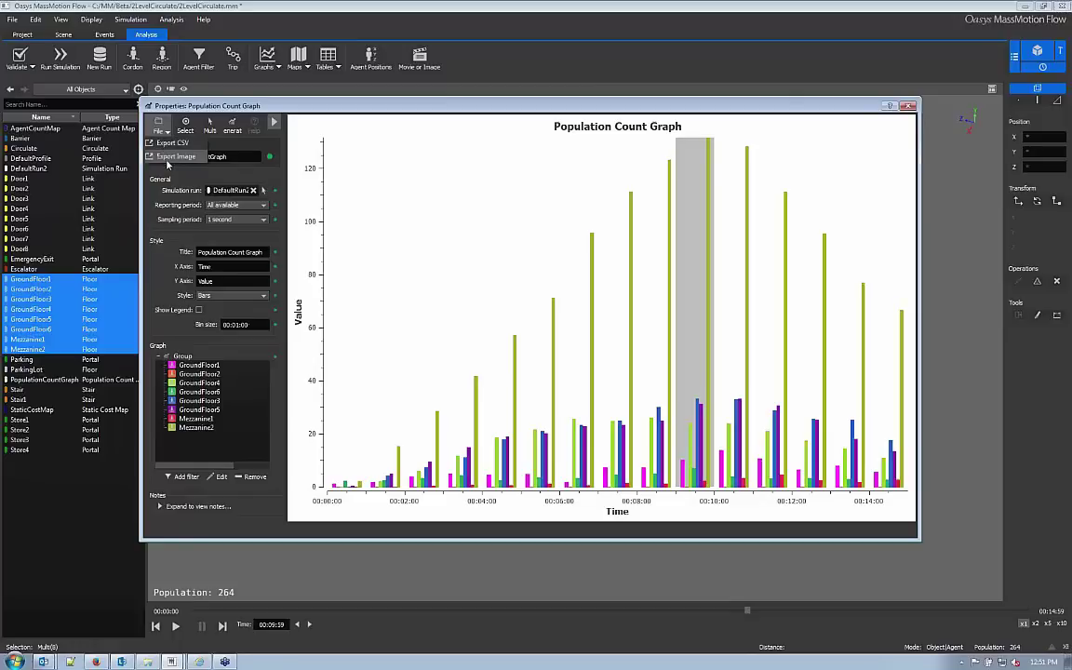
{"action": "left_click", "coordinate": [168, 158]}
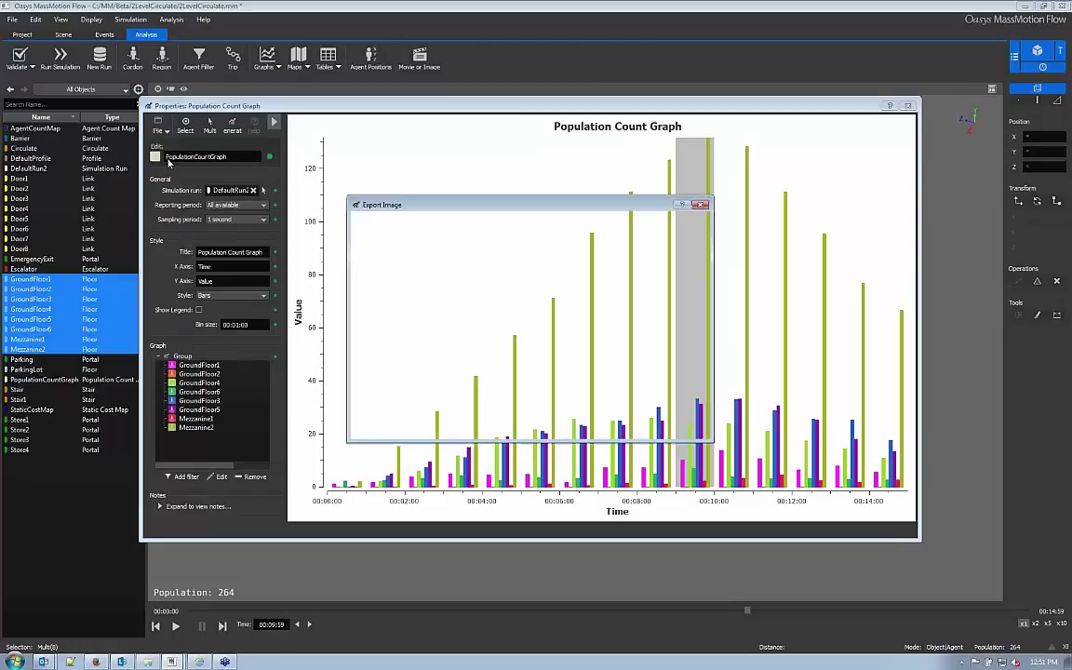
{"action": "left_click", "coordinate": [447, 428]}
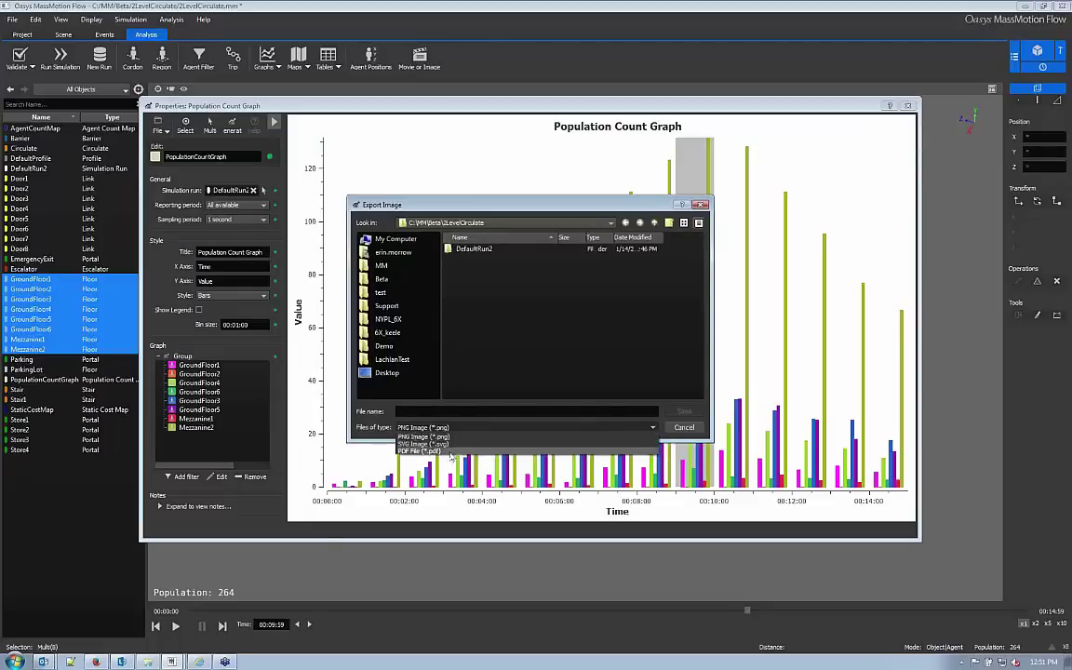
{"action": "left_click", "coordinate": [424, 437]}
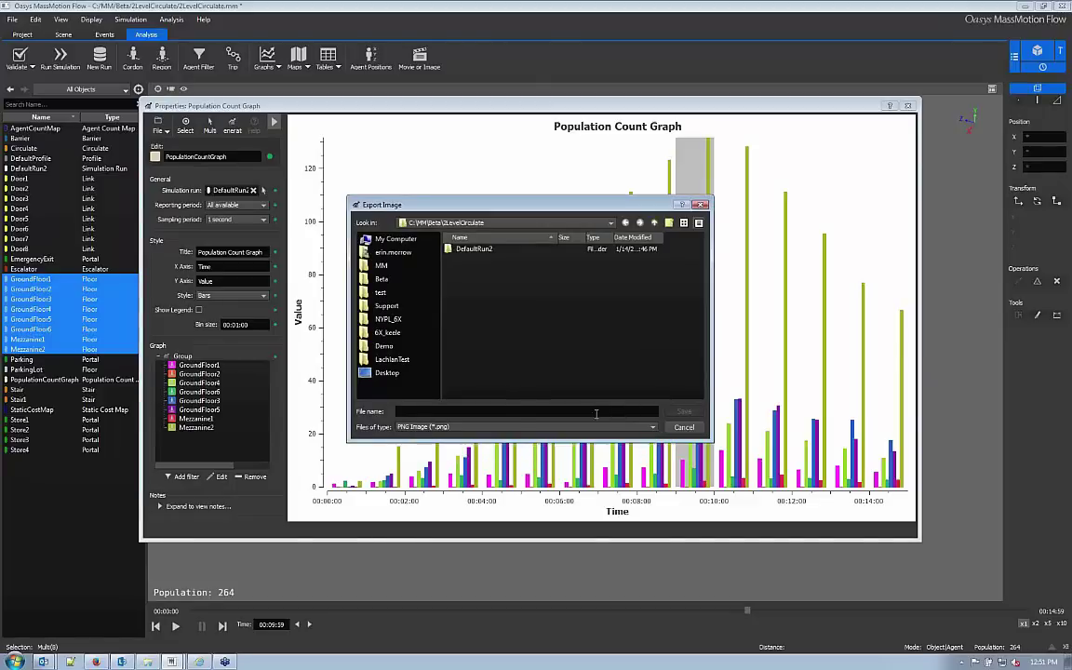
{"action": "left_click", "coordinate": [684, 427]}
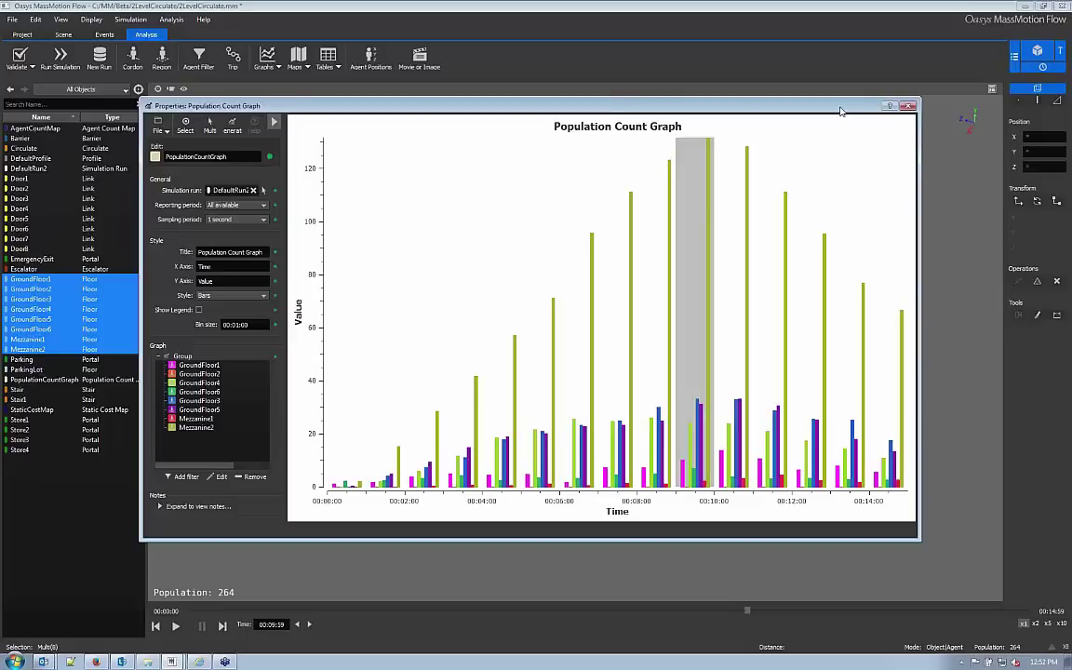
{"action": "left_click", "coordinate": [198, 310]}
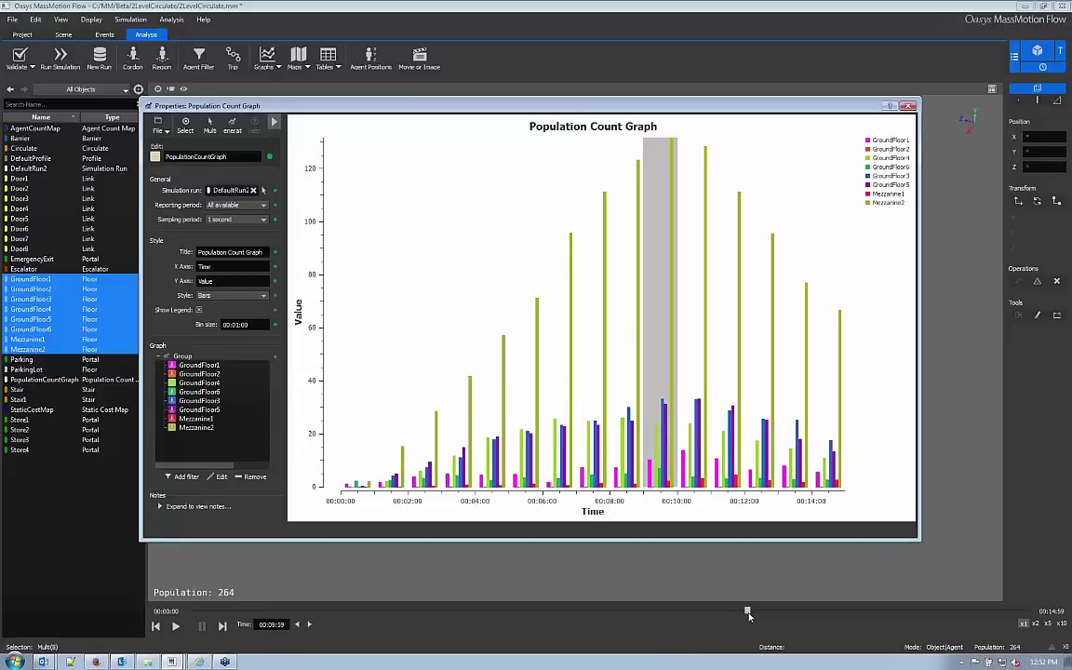
{"action": "left_click_drag", "start_coordinate": [747, 612], "coordinate": [467, 606]}
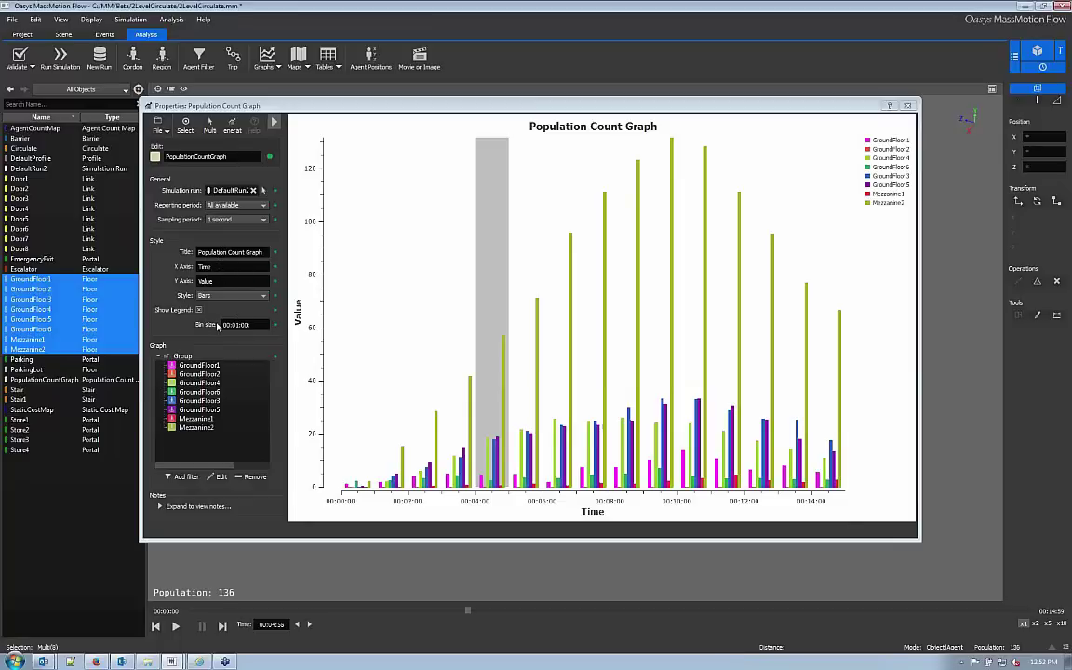
Close the graph and create an AgentFilter set to 'Are ever' 'In area', picking Mezzanine2
{"action": "left_click", "coordinate": [907, 105]}
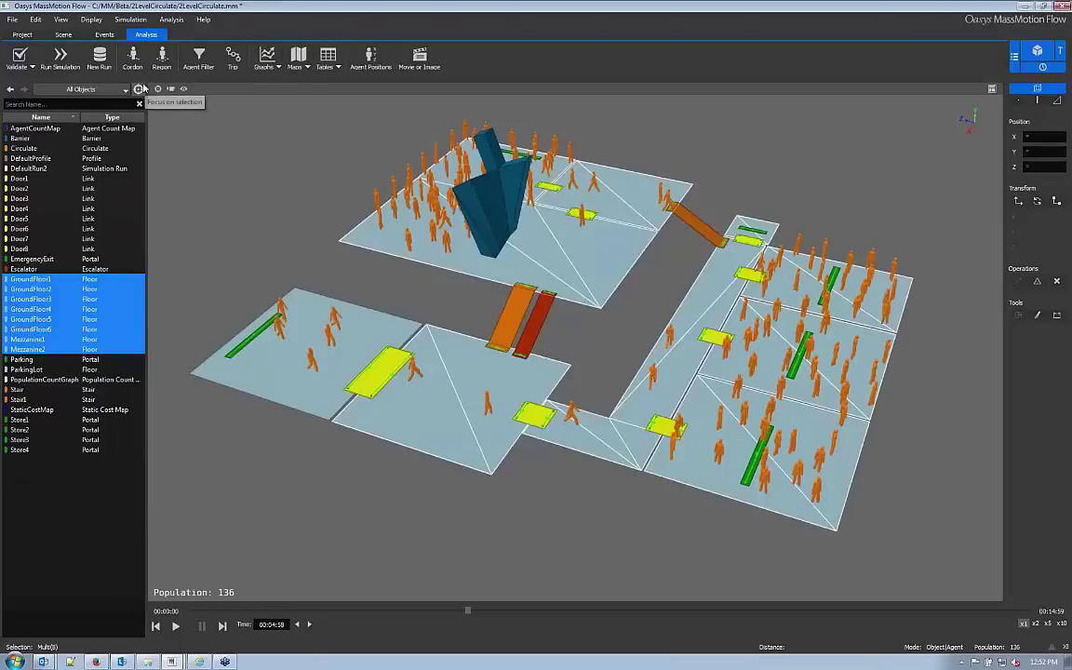
{"action": "left_click", "coordinate": [199, 60]}
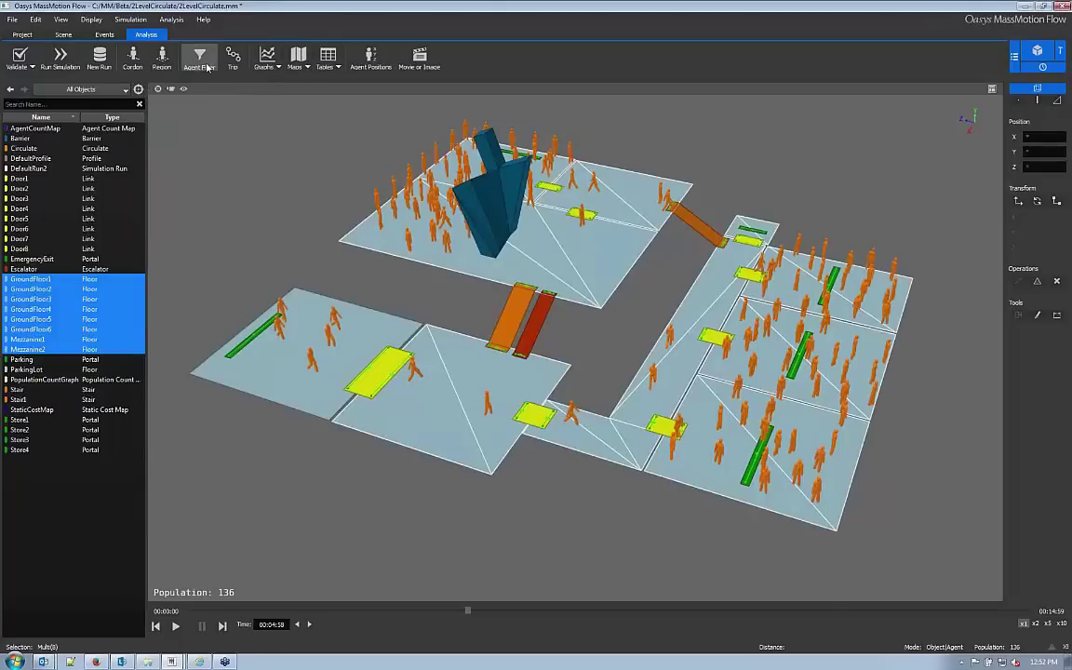
{"action": "left_click_drag", "start_coordinate": [524, 119], "coordinate": [359, 153]}
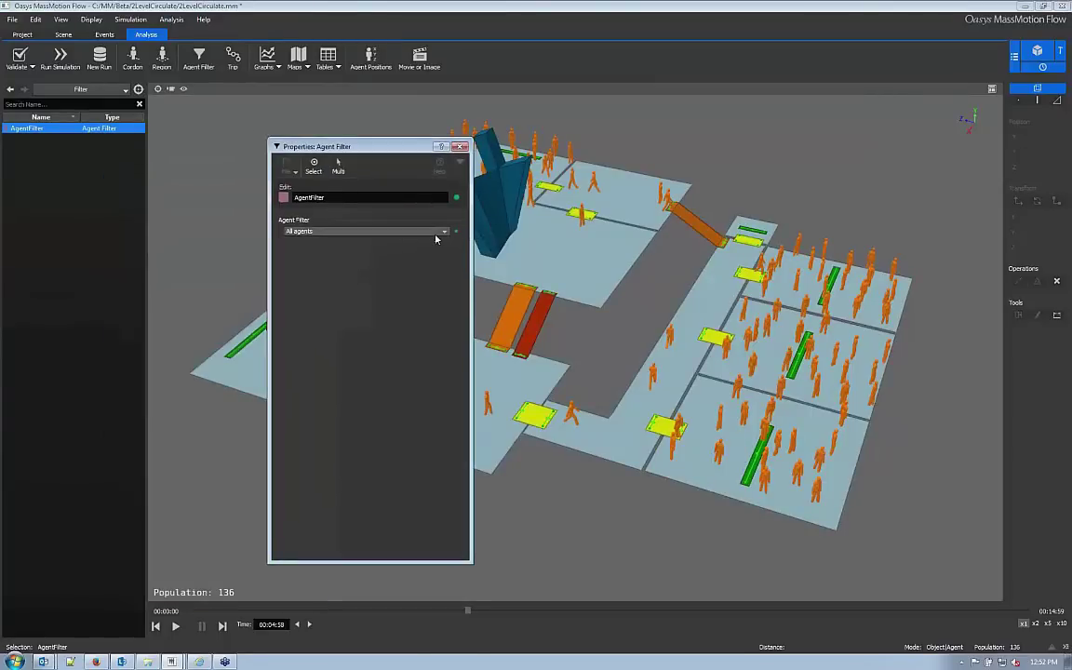
{"action": "left_click", "coordinate": [434, 232]}
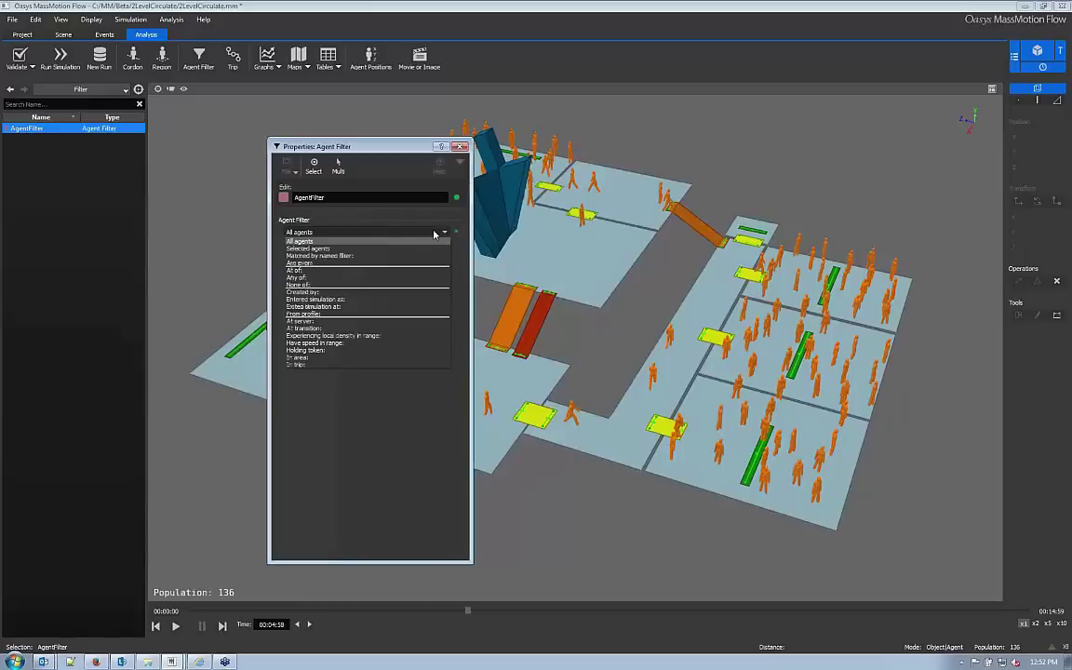
{"action": "left_click", "coordinate": [389, 263]}
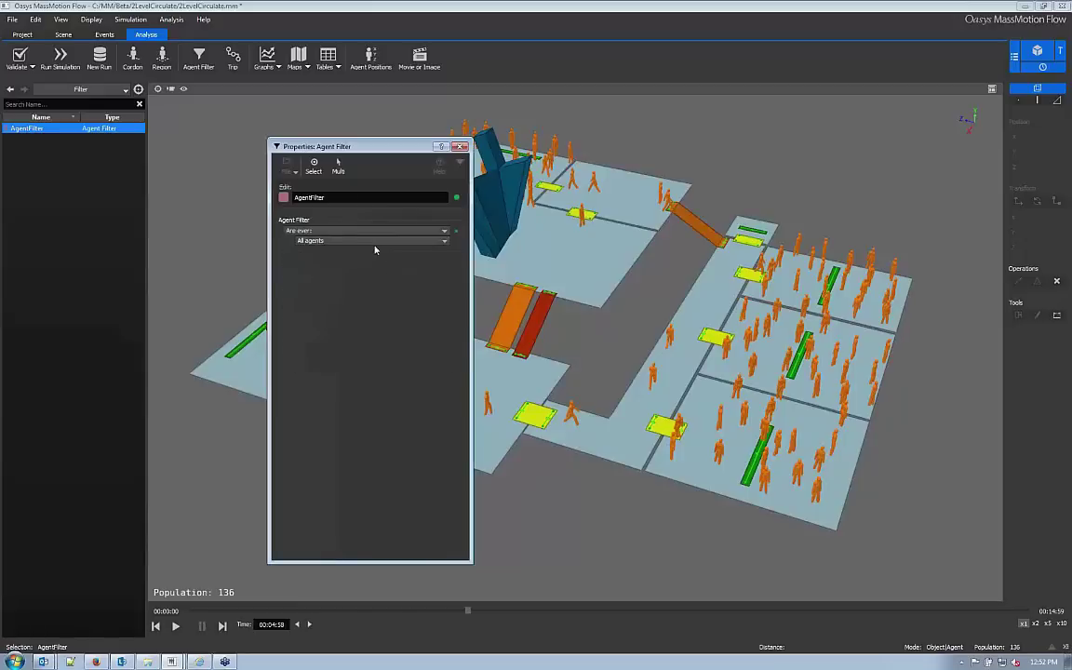
{"action": "left_click", "coordinate": [374, 244]}
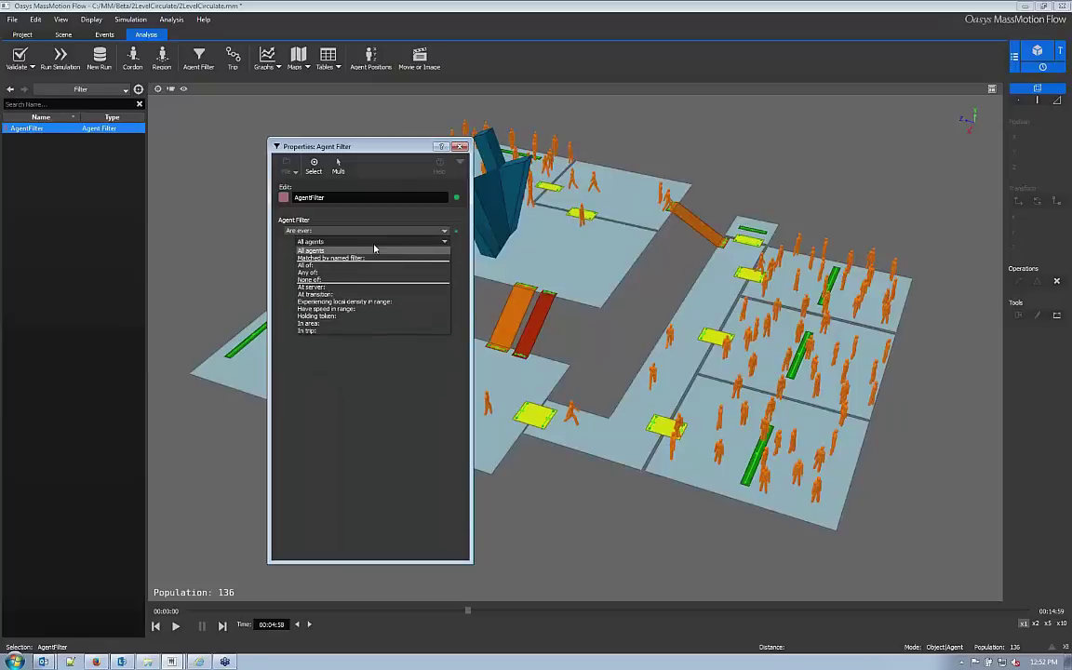
{"action": "left_click", "coordinate": [344, 322]}
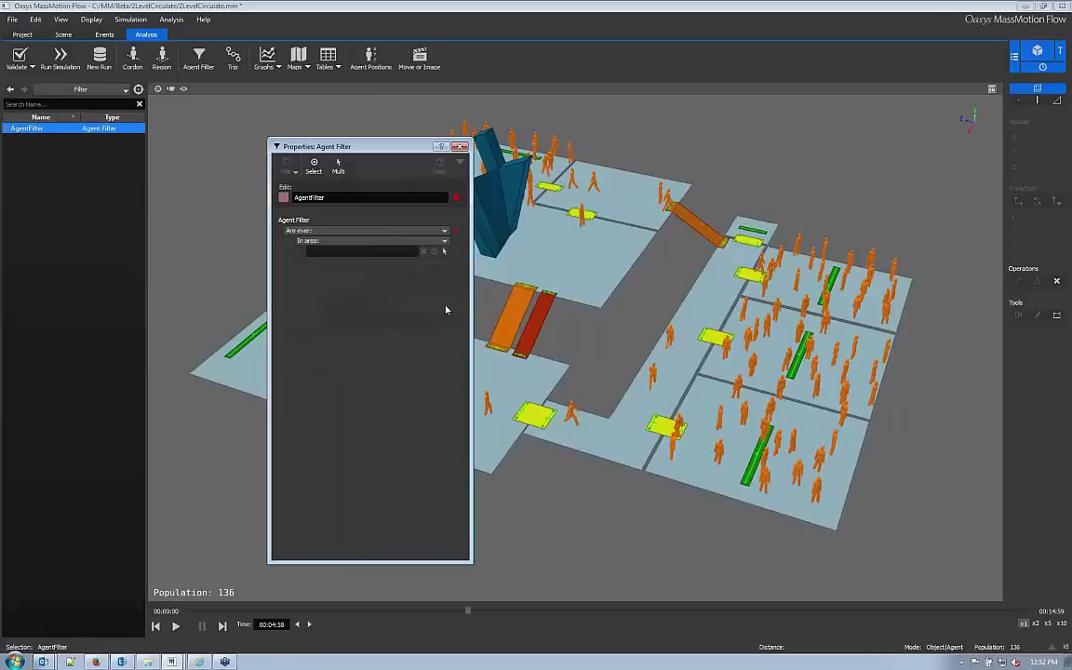
{"action": "left_click", "coordinate": [542, 271]}
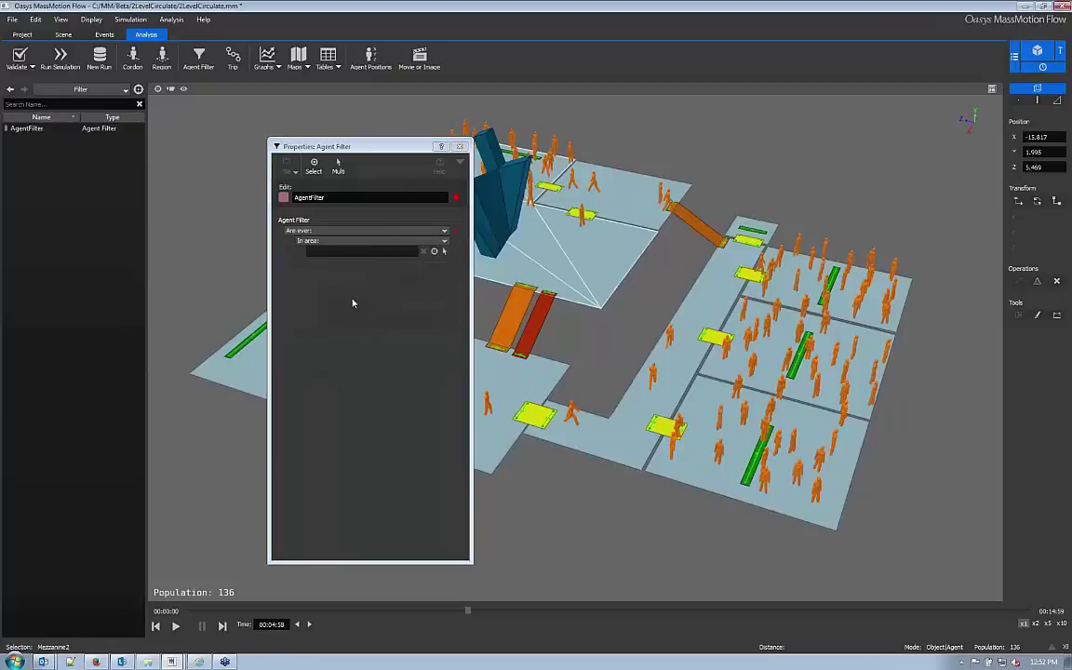
Confirm Mezzanine2 as the filter area, then open DefaultRun2's properties from the Simulation Runs list
{"action": "left_click", "coordinate": [433, 251]}
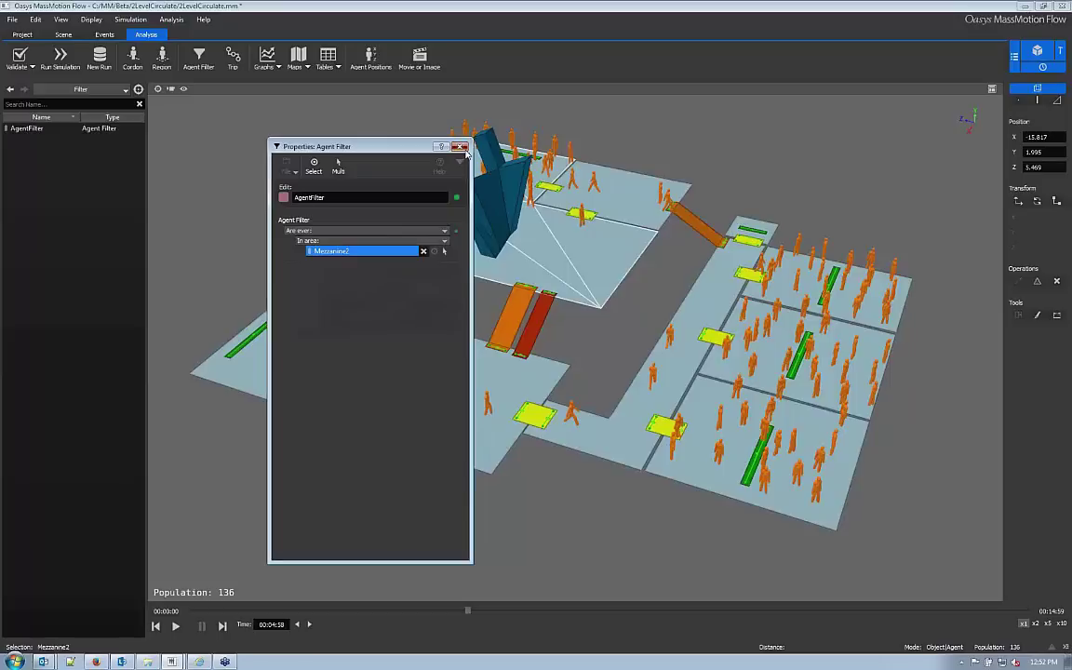
{"action": "left_click", "coordinate": [459, 147]}
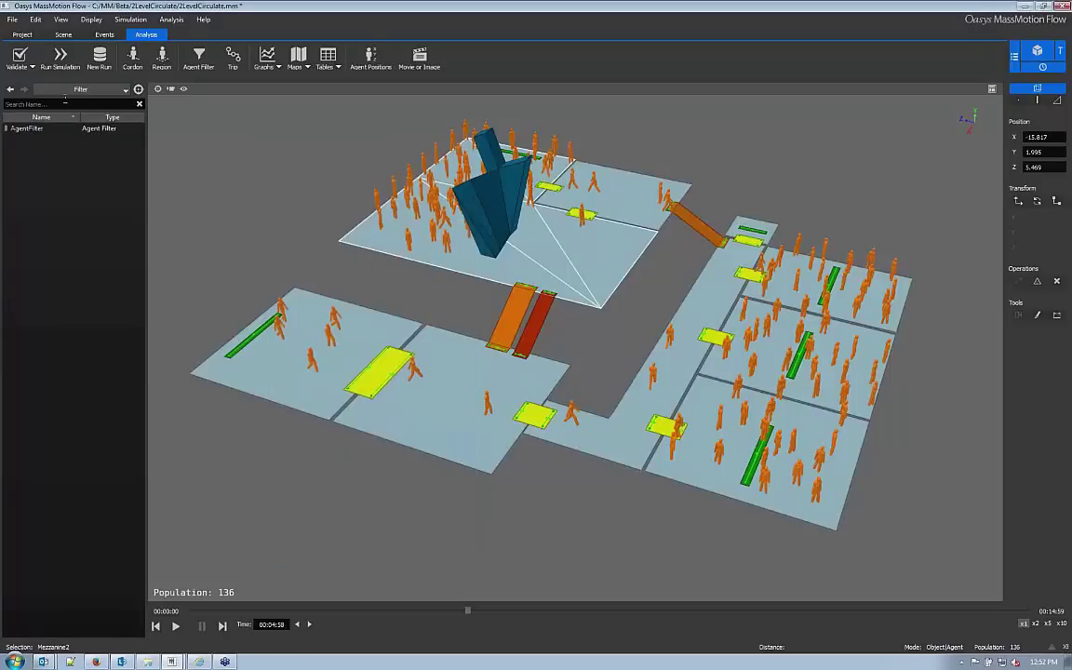
{"action": "left_click", "coordinate": [68, 93]}
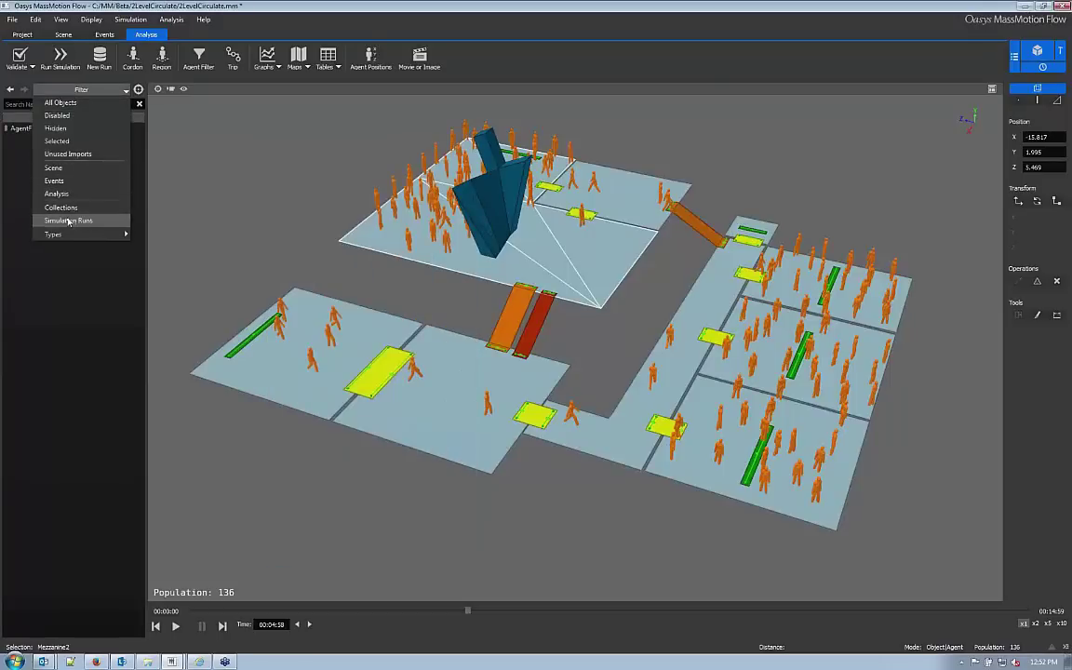
{"action": "left_click", "coordinate": [65, 217]}
{"action": "double_click", "coordinate": [28, 129]}
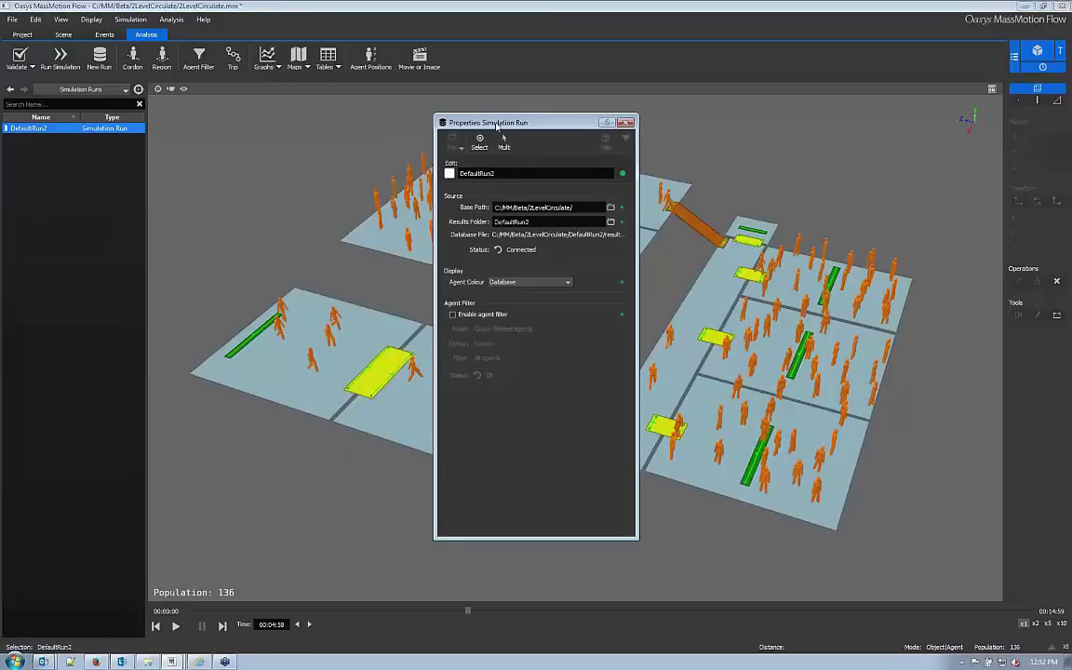
{"action": "left_click_drag", "start_coordinate": [499, 120], "coordinate": [111, 135]}
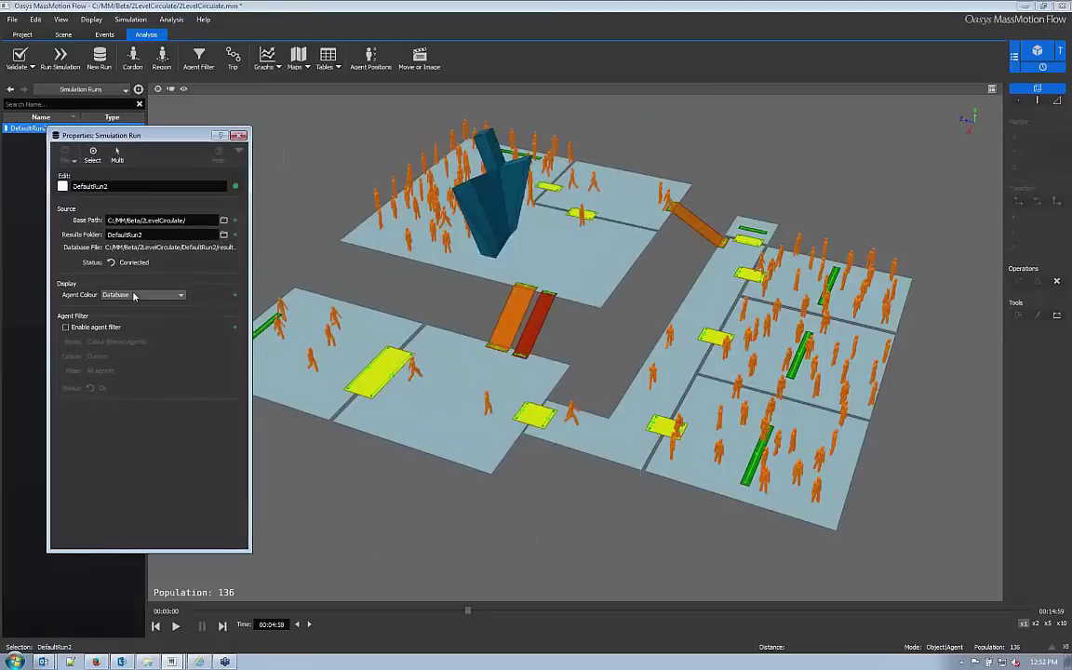
Enable DefaultRun2's agent filter as Matched by named filter AgentFilter, refresh, and advance playback to 00:08:42
{"action": "left_click", "coordinate": [133, 294]}
{"action": "left_click", "coordinate": [124, 294]}
{"action": "left_click", "coordinate": [65, 327]}
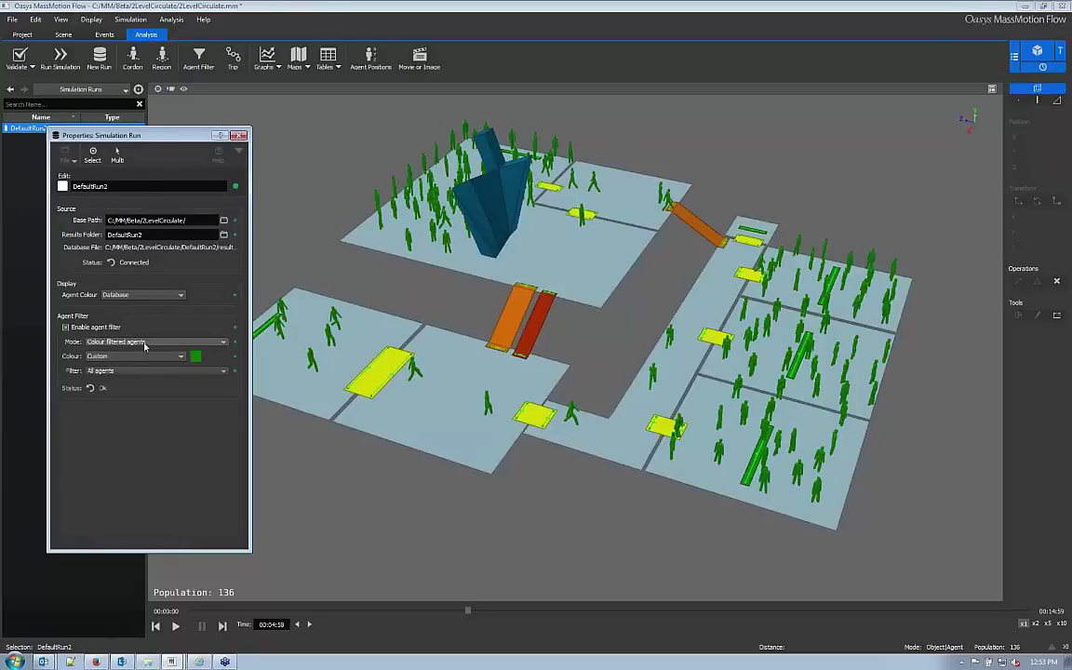
{"action": "left_click", "coordinate": [140, 370]}
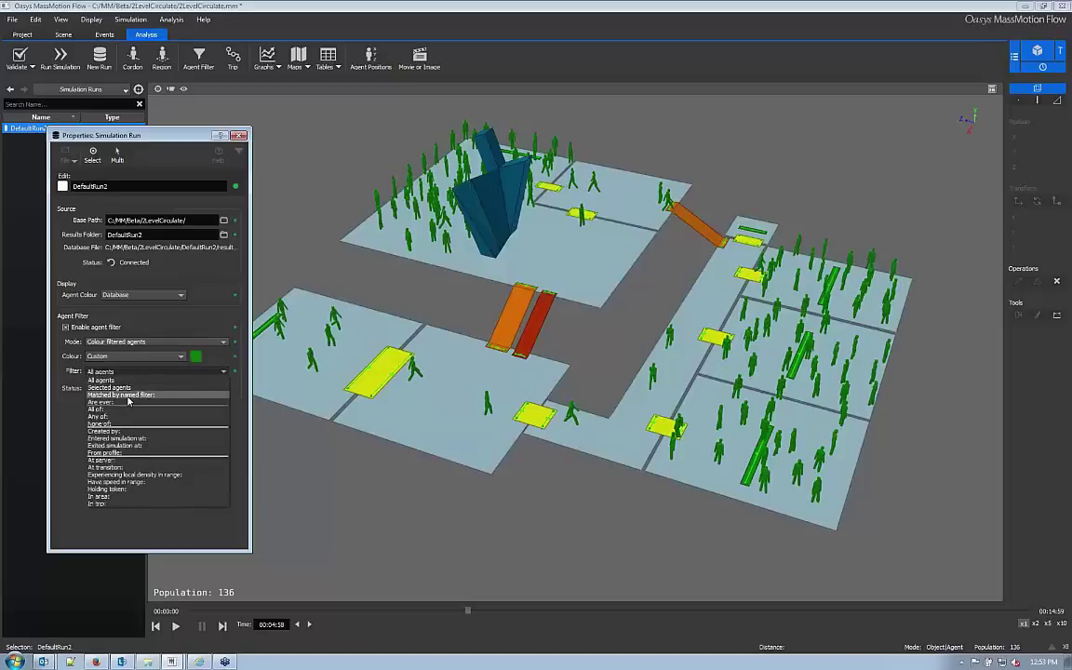
{"action": "left_click", "coordinate": [129, 397]}
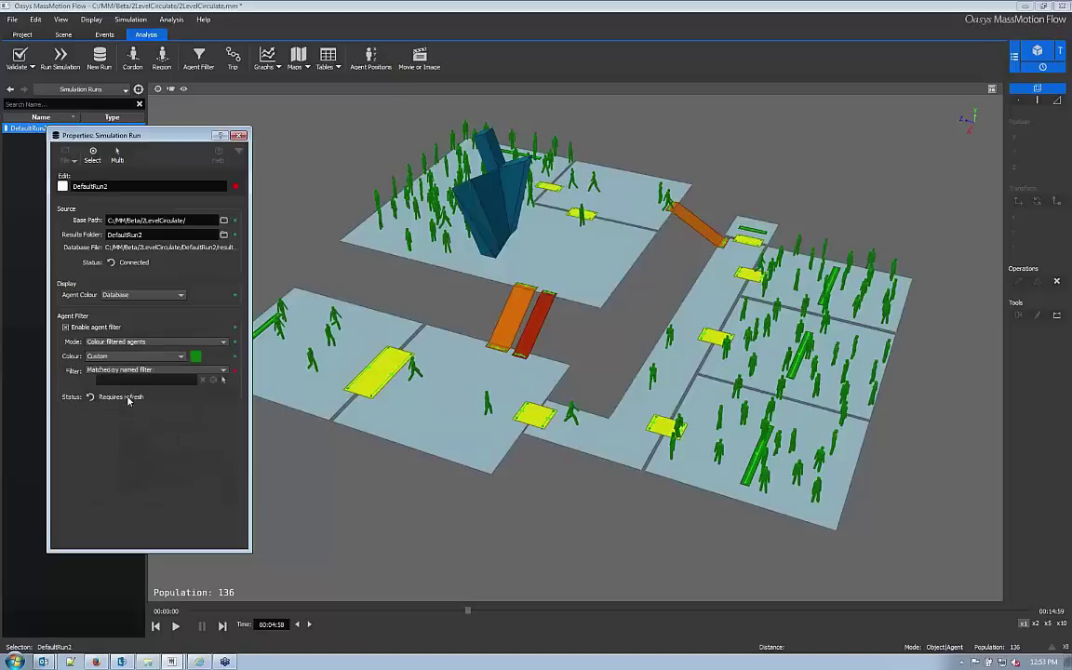
{"action": "left_click", "coordinate": [223, 380]}
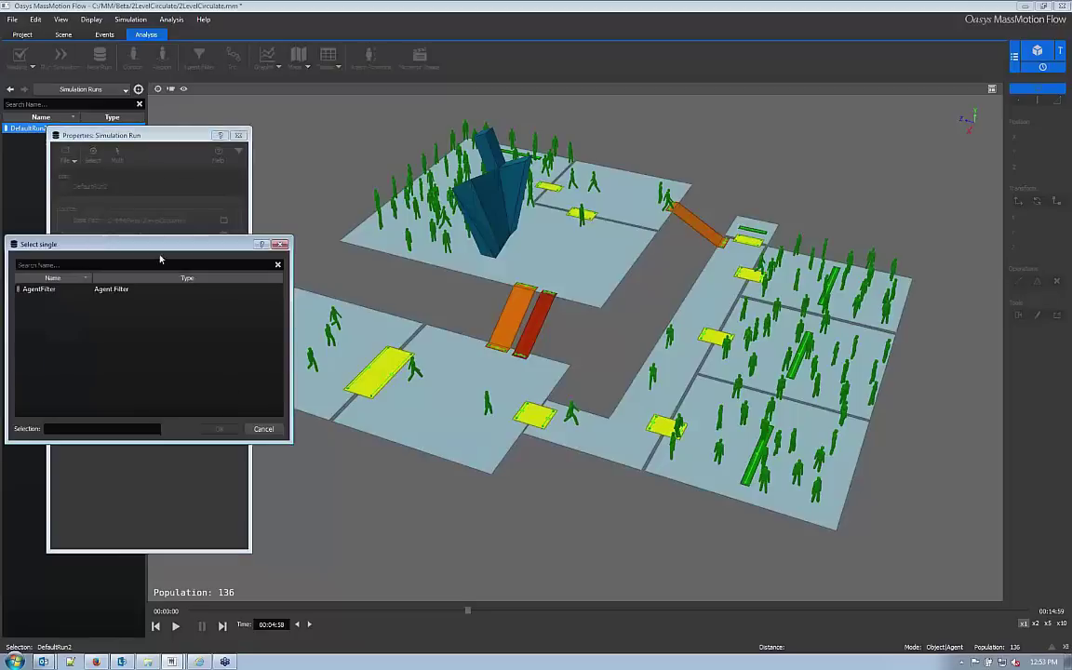
{"action": "double_click", "coordinate": [41, 285]}
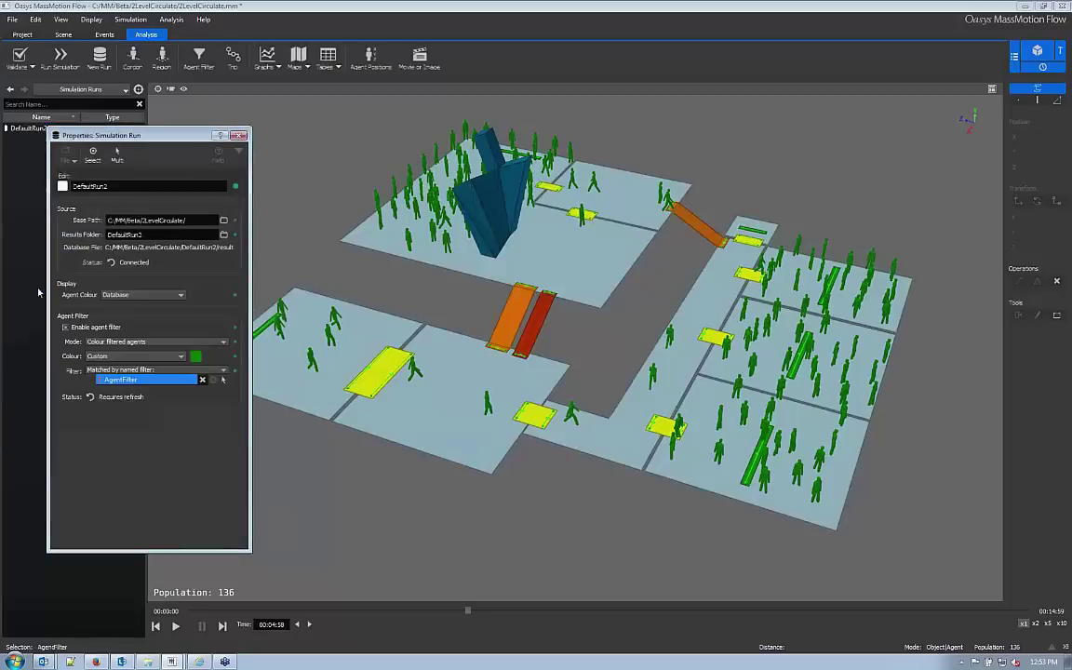
{"action": "left_click", "coordinate": [90, 398]}
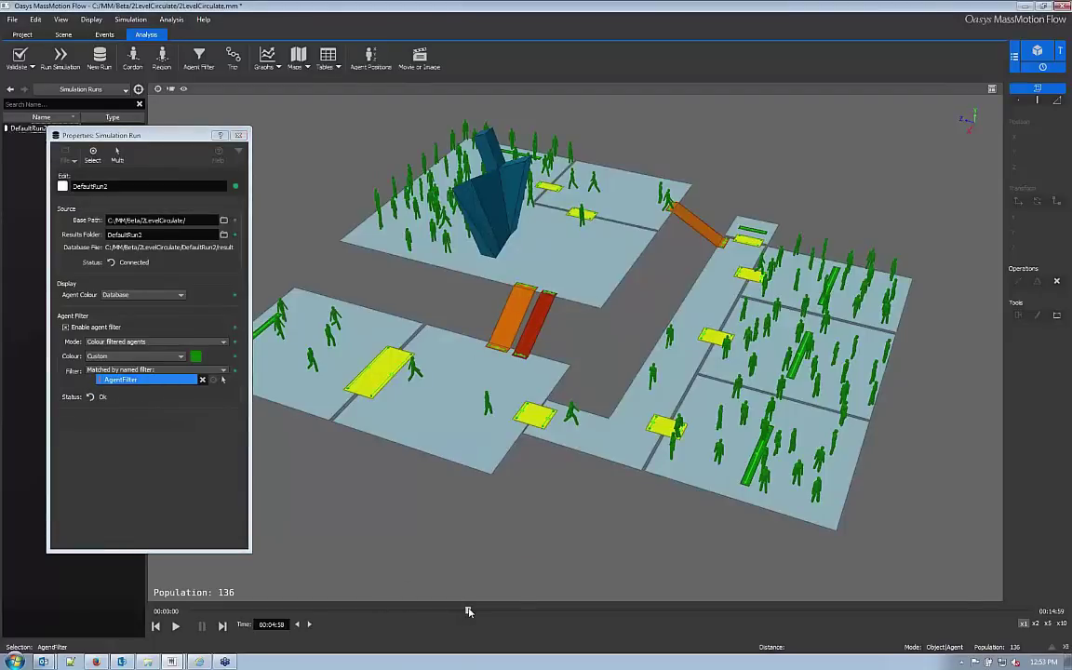
{"action": "left_click_drag", "start_coordinate": [467, 611], "coordinate": [622, 618]}
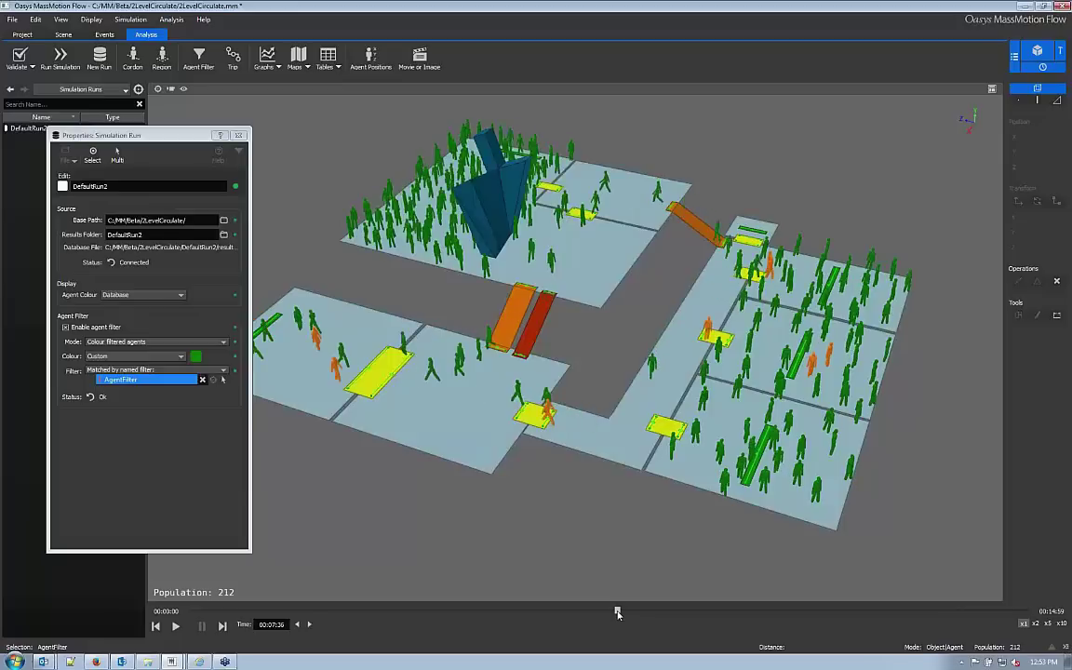
{"action": "left_click_drag", "start_coordinate": [617, 613], "coordinate": [675, 613]}
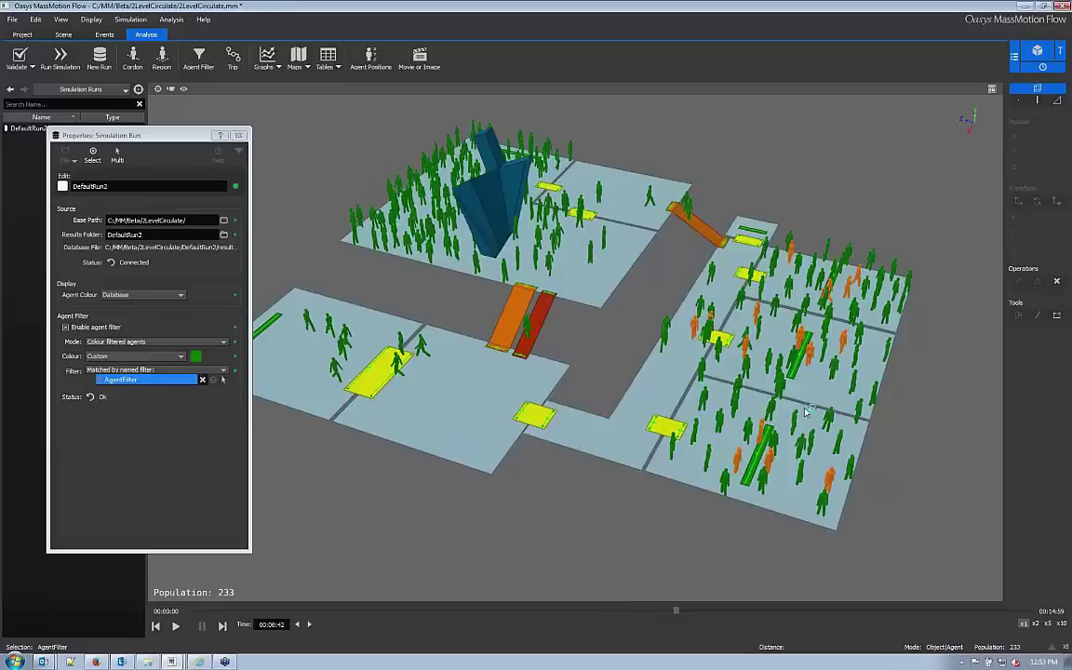
Browse the Tables and Maps lists, close DefaultRun2's properties, select the barrier and reopen Maps
{"action": "left_click", "coordinate": [340, 67]}
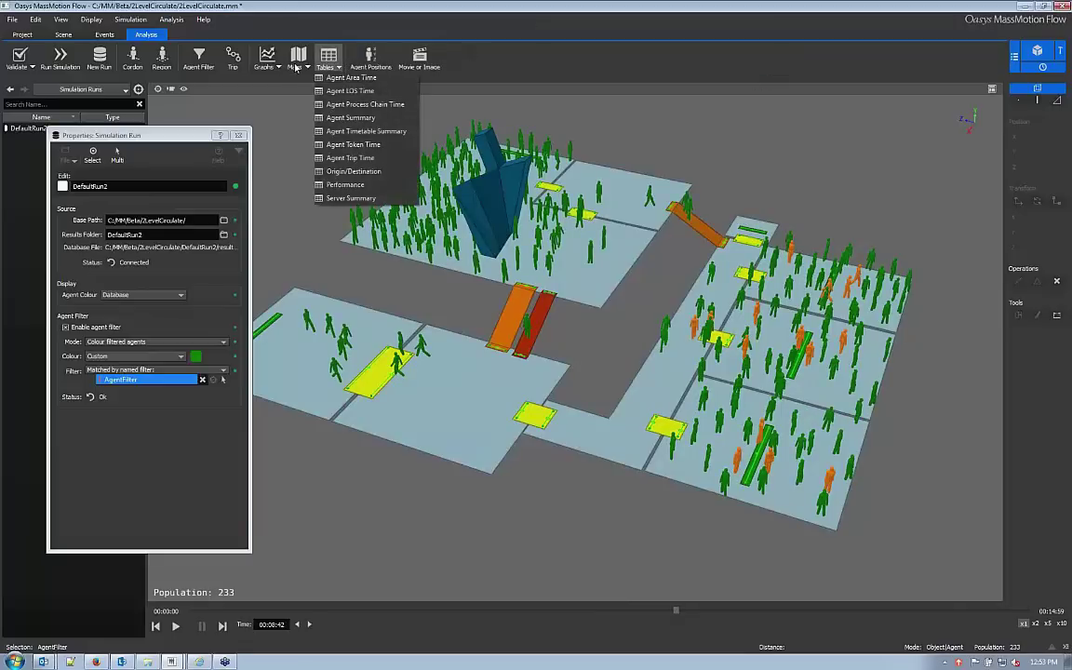
{"action": "left_click", "coordinate": [304, 65]}
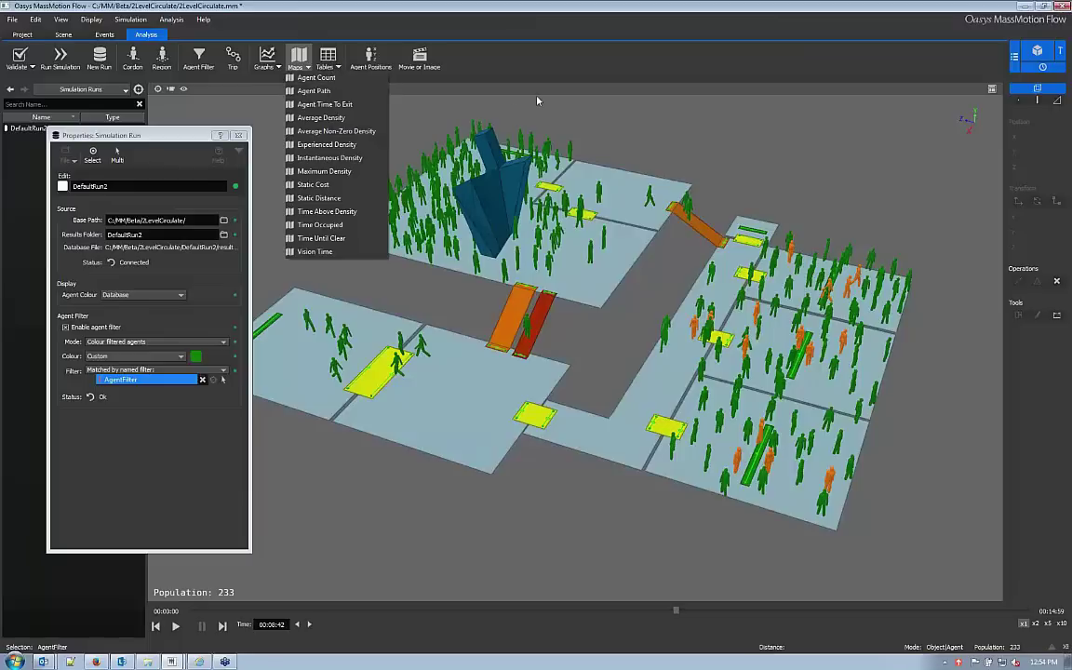
{"action": "left_click", "coordinate": [482, 85]}
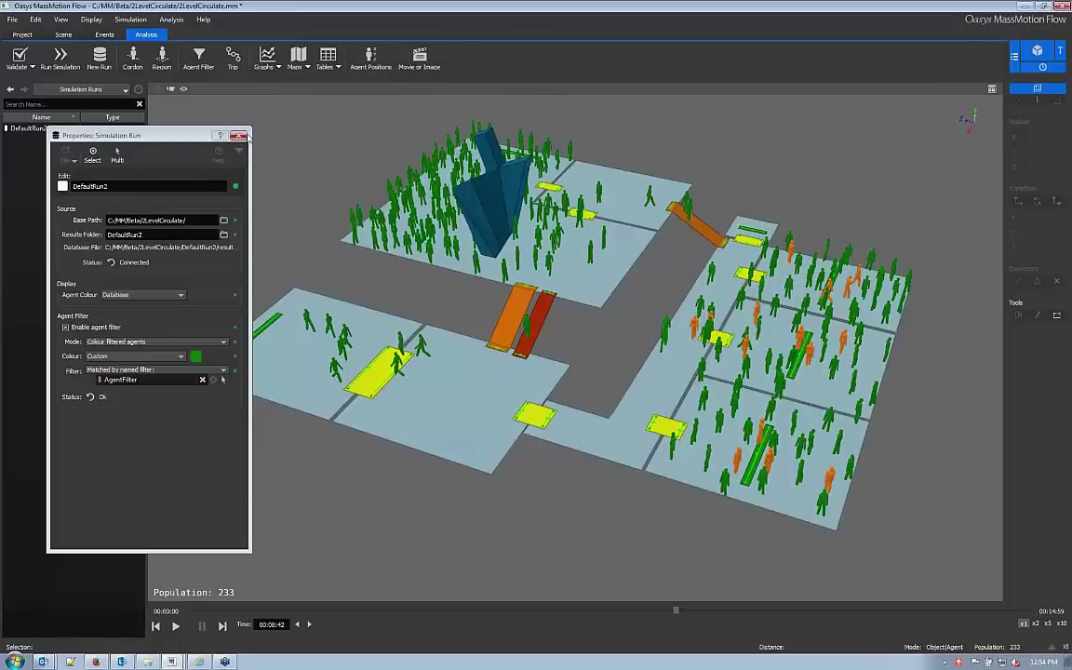
{"action": "left_click", "coordinate": [238, 136]}
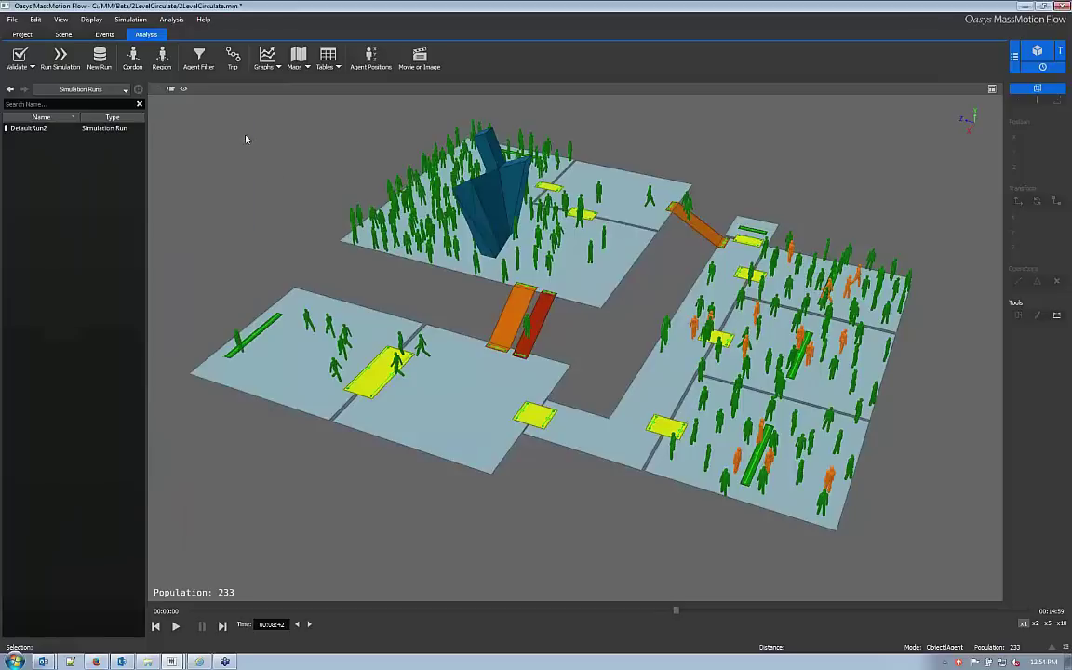
{"action": "left_click", "coordinate": [487, 221]}
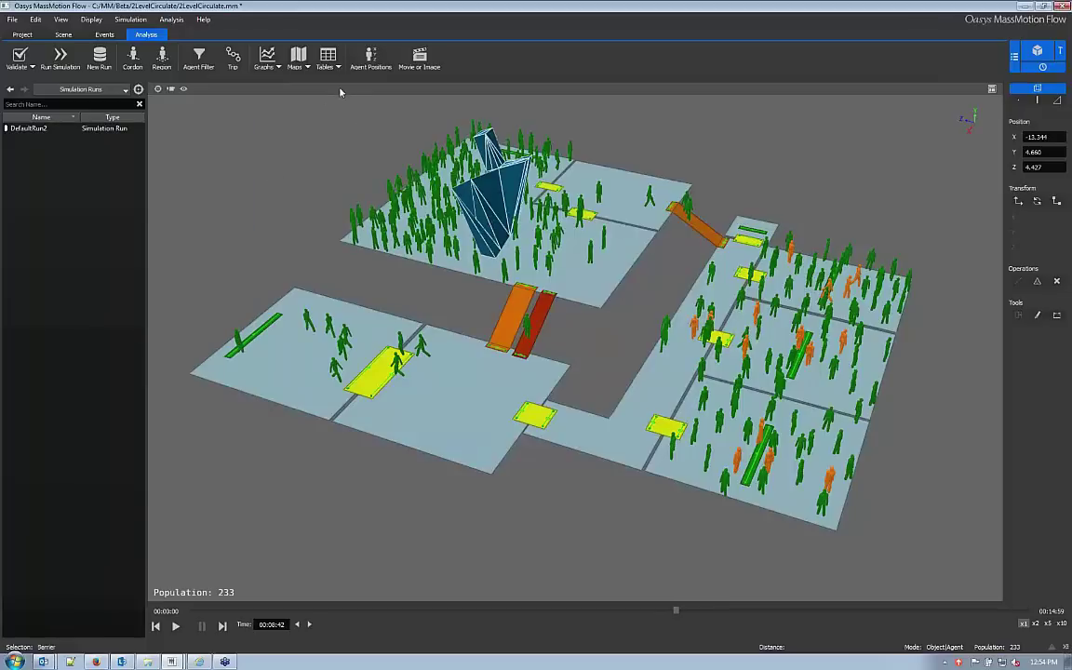
{"action": "left_click", "coordinate": [305, 67]}
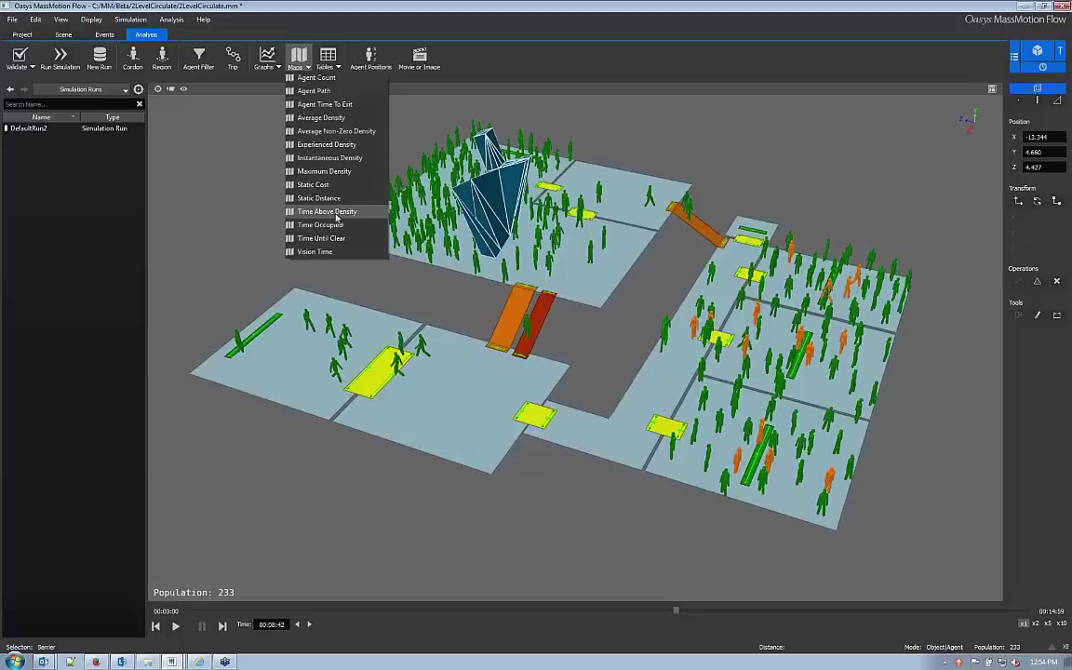
Create a Vision Time map from DefaultRun2 with the Barrier as its surface, then evaluate it
{"action": "left_click", "coordinate": [317, 252]}
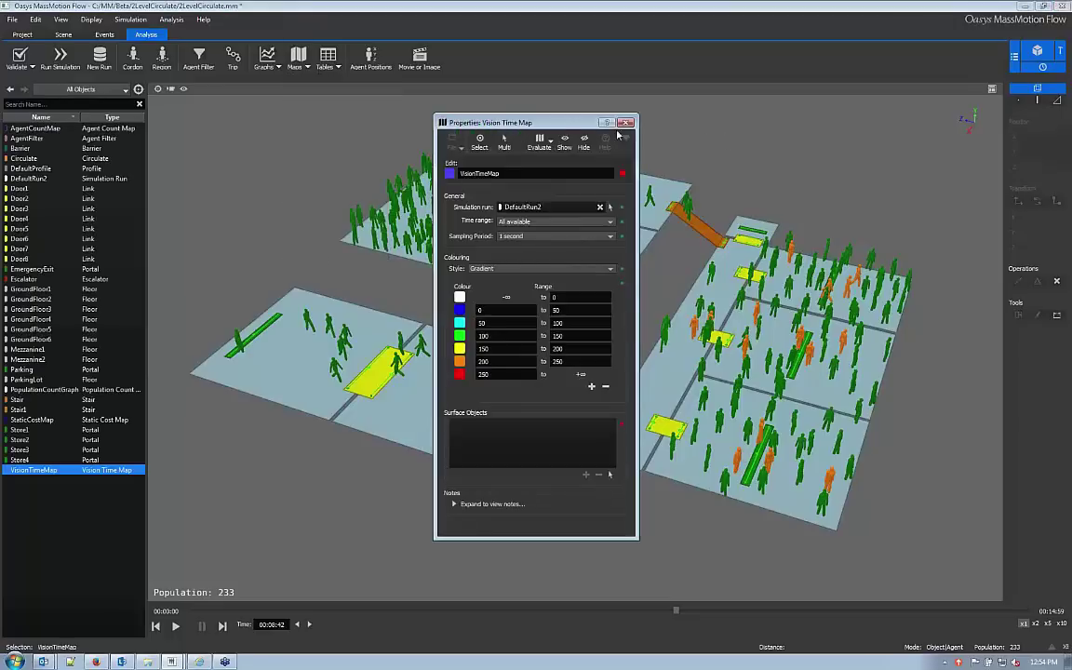
{"action": "left_click_drag", "start_coordinate": [584, 124], "coordinate": [904, 137]}
{"action": "left_click", "coordinate": [508, 202]}
{"action": "left_click", "coordinate": [905, 487]}
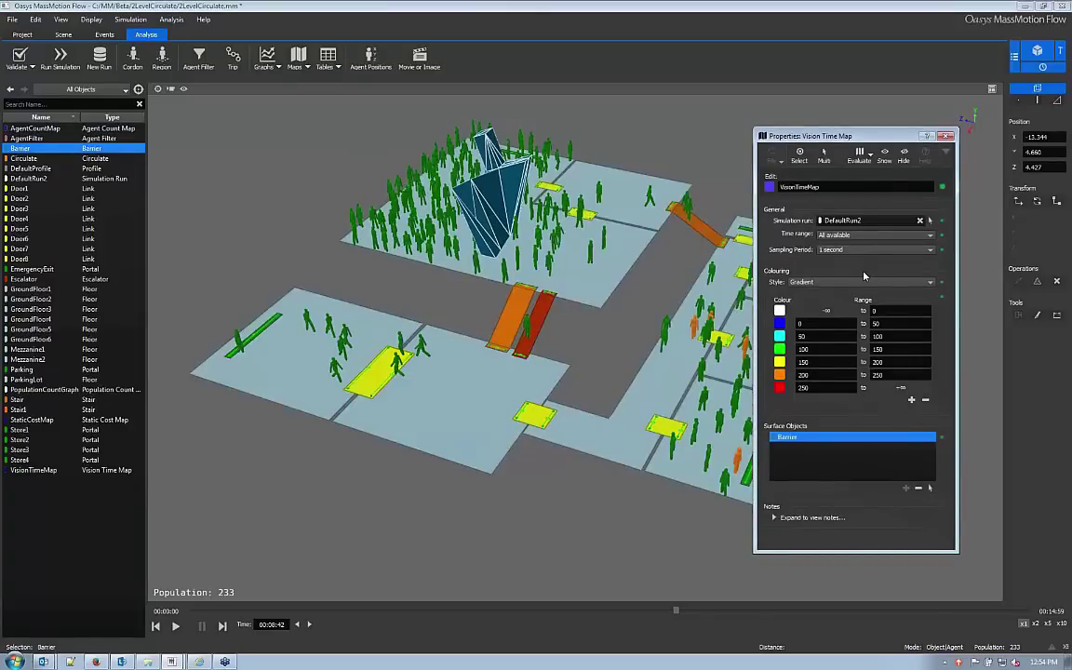
{"action": "left_click_drag", "start_coordinate": [837, 135], "coordinate": [848, 123]}
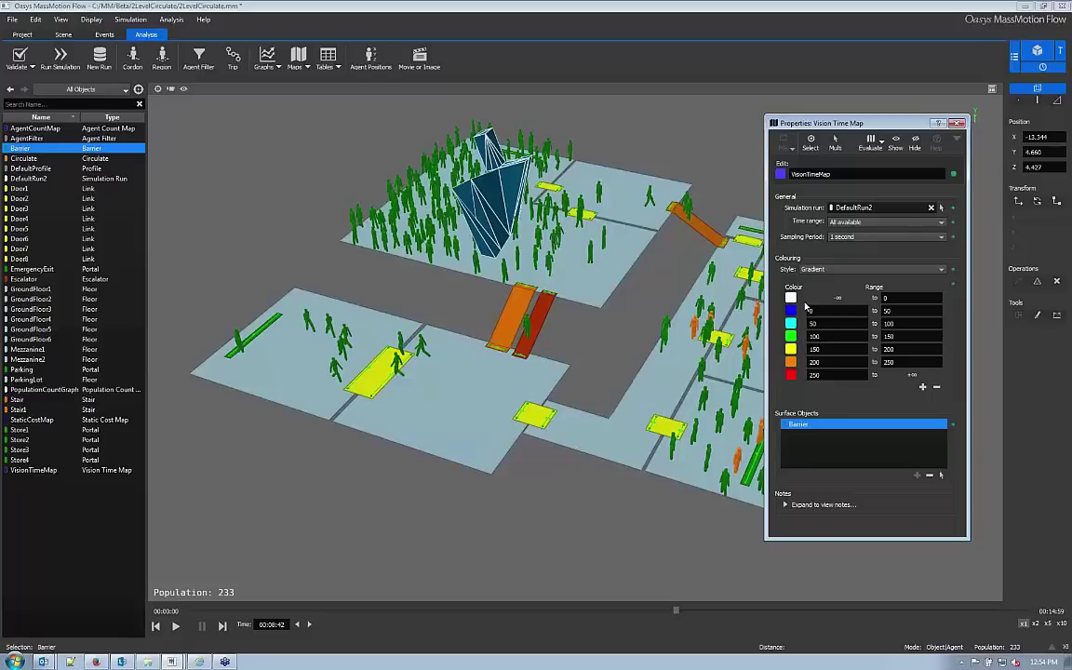
{"action": "left_click", "coordinate": [865, 146]}
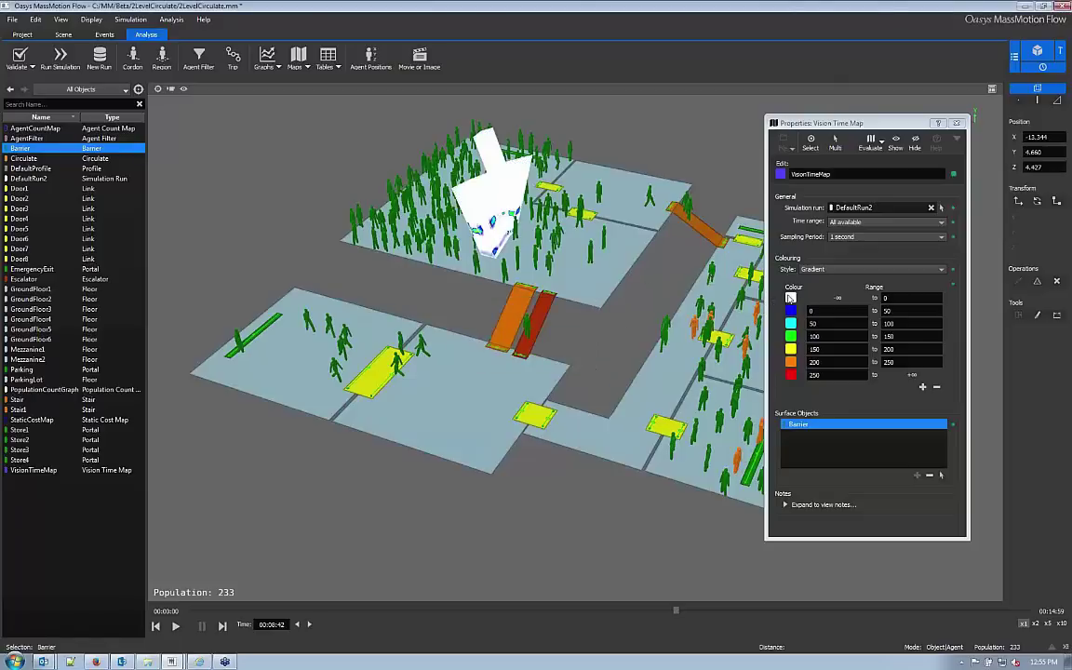
Change the lowest Vision Time colour band from white to a darker grey
{"action": "left_click", "coordinate": [790, 298]}
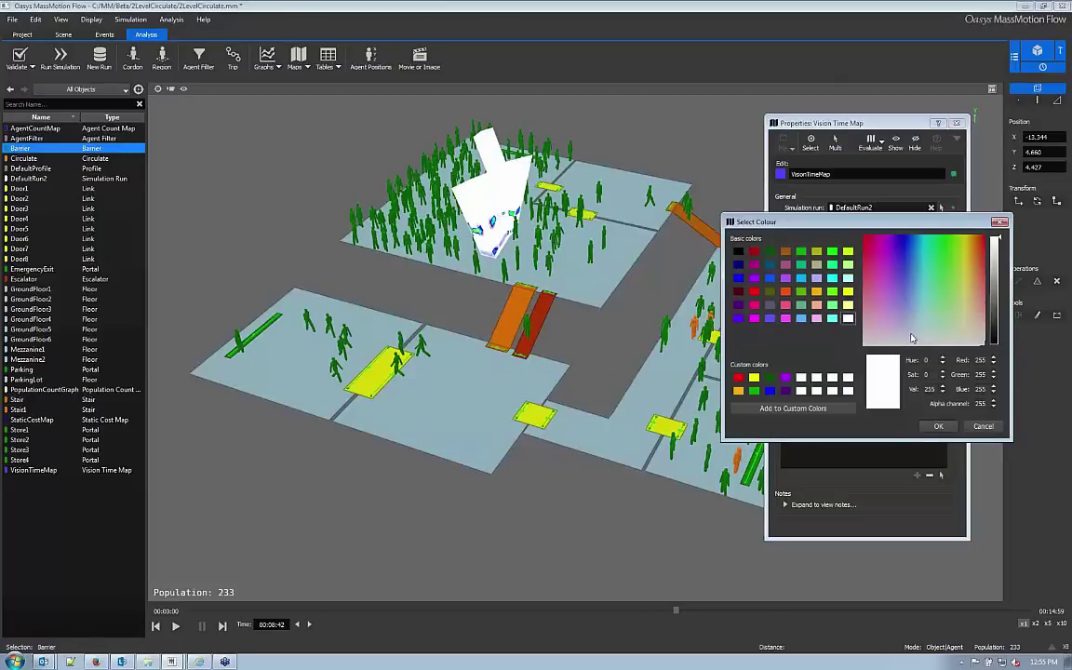
{"action": "left_click", "coordinate": [934, 332]}
{"action": "left_click", "coordinate": [994, 282]}
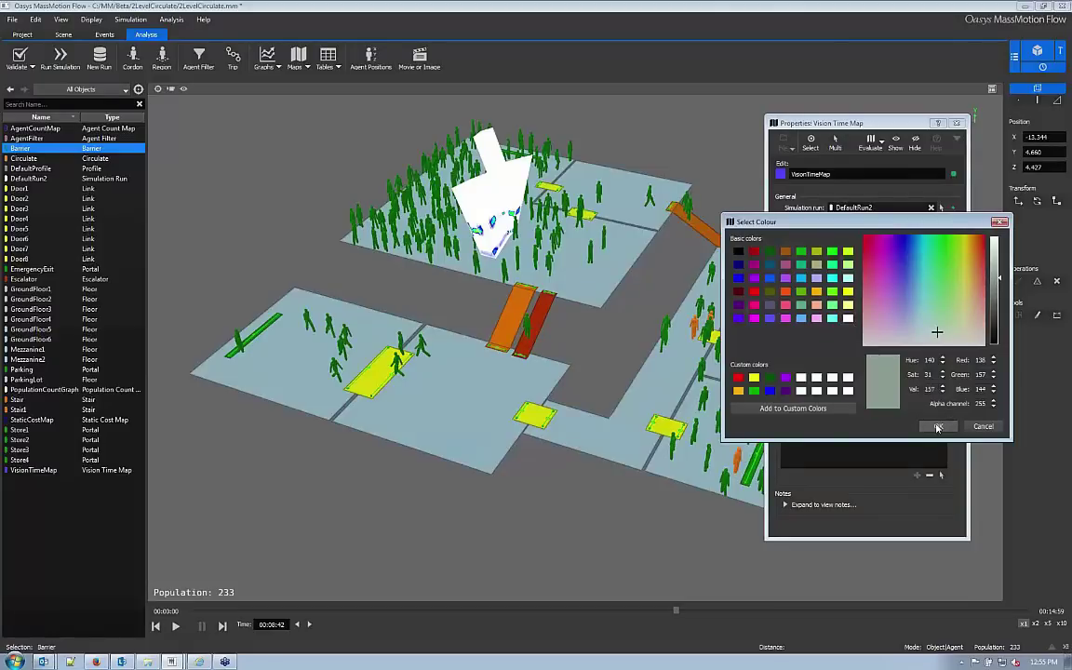
{"action": "left_click", "coordinate": [937, 427]}
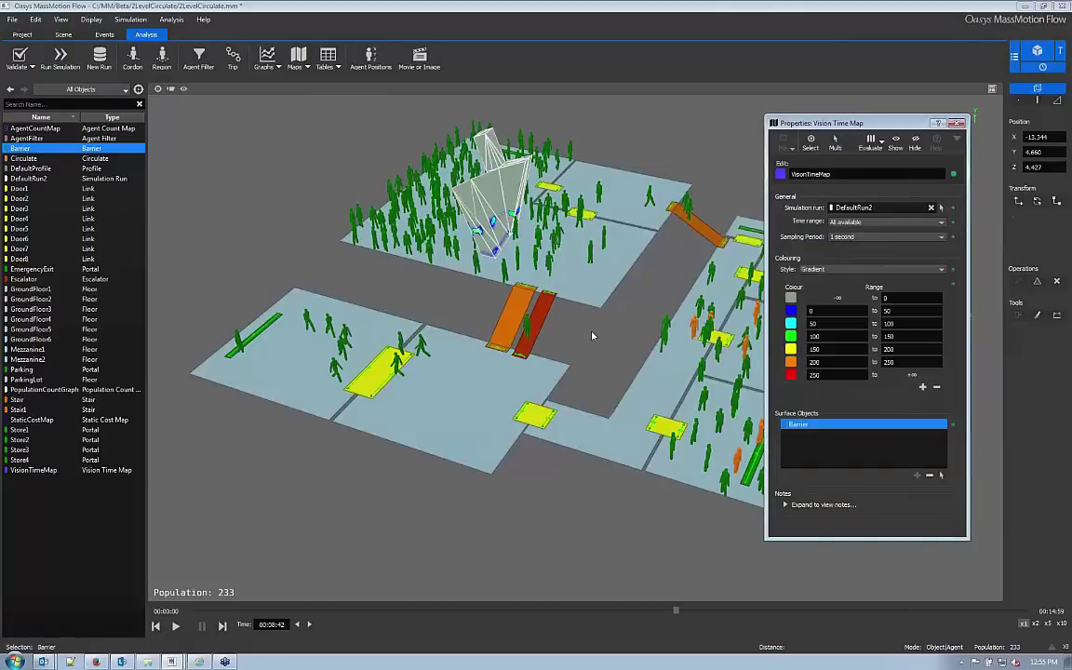
Deselect the barrier and orbit around it to inspect the new colouring
{"action": "left_click", "coordinate": [591, 334]}
{"action": "scroll", "coordinate": [592, 335], "scroll_direction": "up", "scroll_amount": 3}
{"action": "right_click_drag", "start_coordinate": [453, 235], "coordinate": [533, 272]}
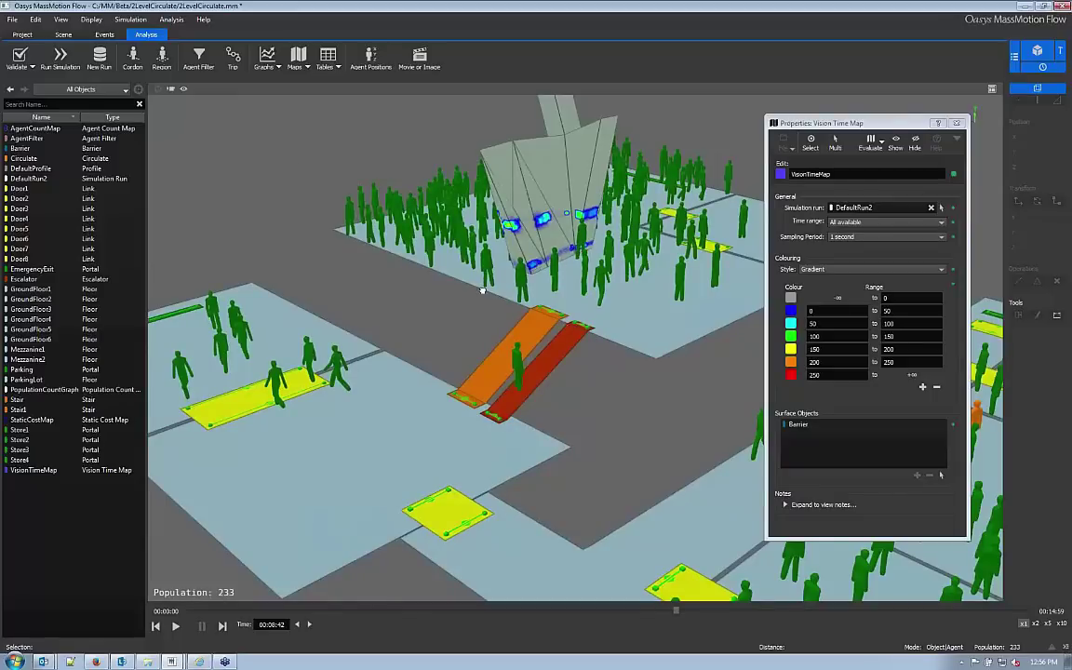
{"action": "right_click_drag", "start_coordinate": [482, 291], "coordinate": [337, 414]}
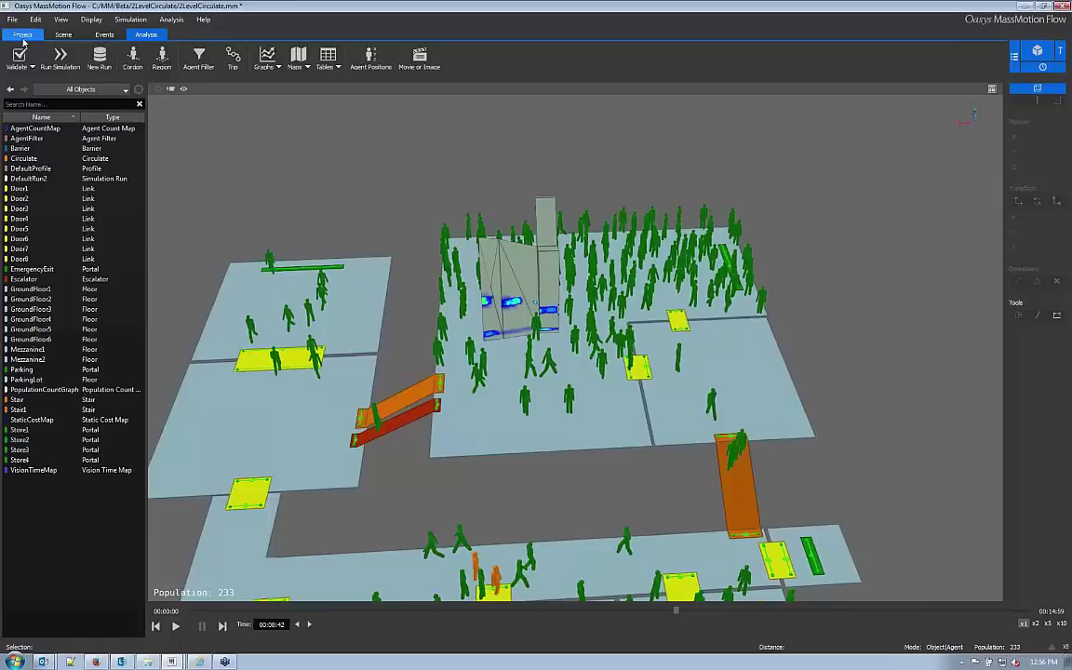
Close the 2LevelCirculate project, discarding unsaved changes
{"action": "left_click", "coordinate": [22, 35]}
{"action": "left_click", "coordinate": [104, 57]}
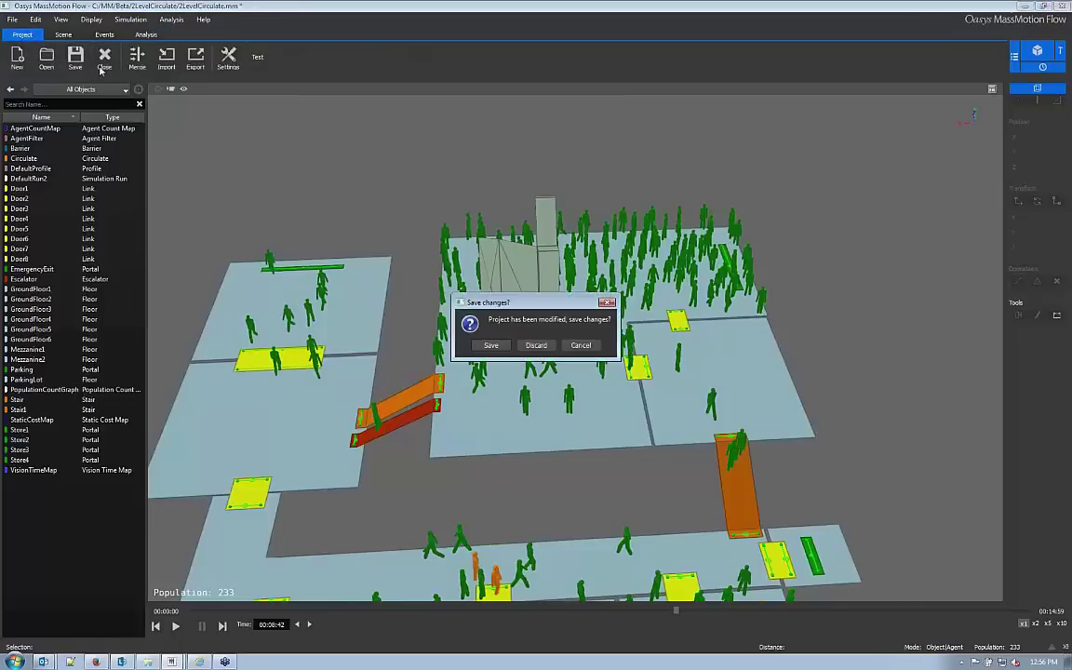
{"action": "left_click", "coordinate": [536, 345]}
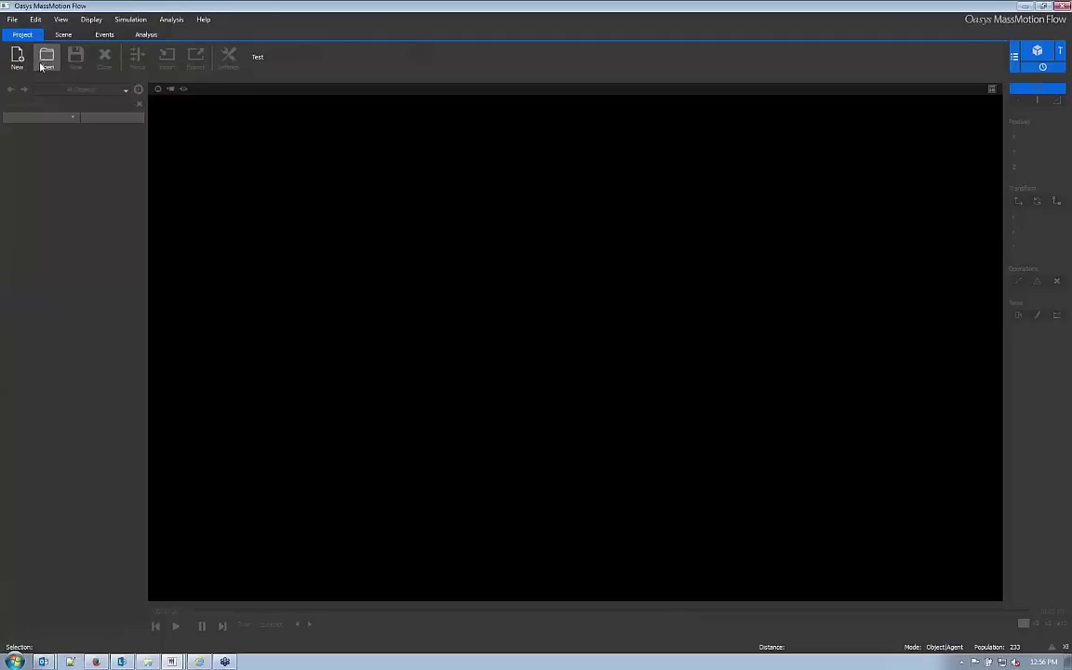
Try starting a new project, dismiss the crash report and open a file explorer window
{"action": "left_click", "coordinate": [17, 57]}
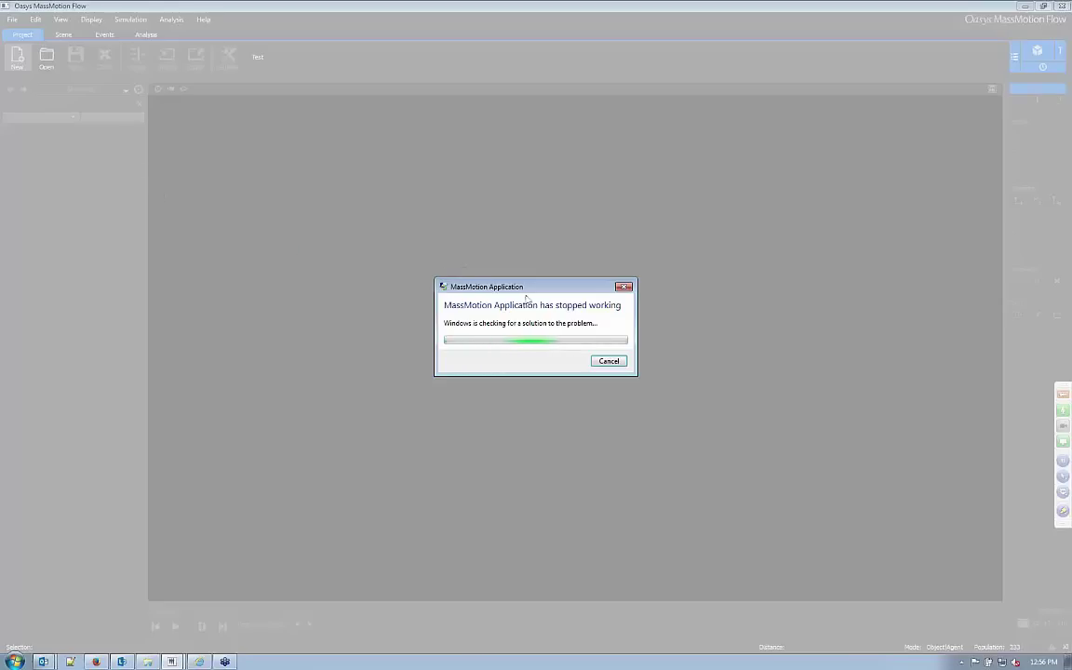
{"action": "left_click", "coordinate": [607, 362]}
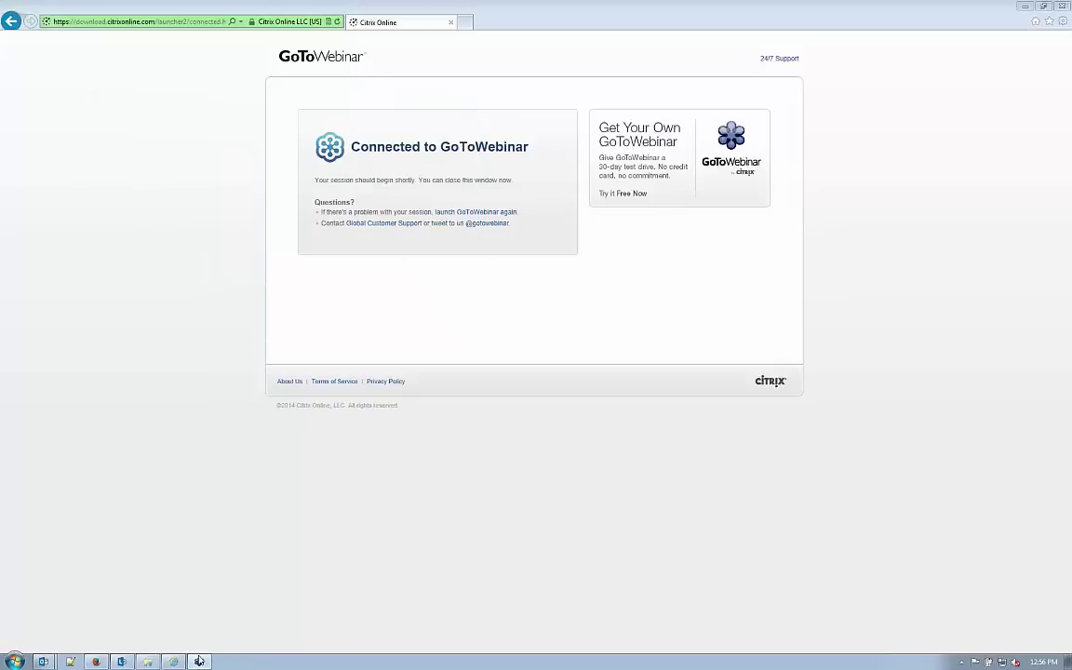
{"action": "left_click", "coordinate": [148, 661]}
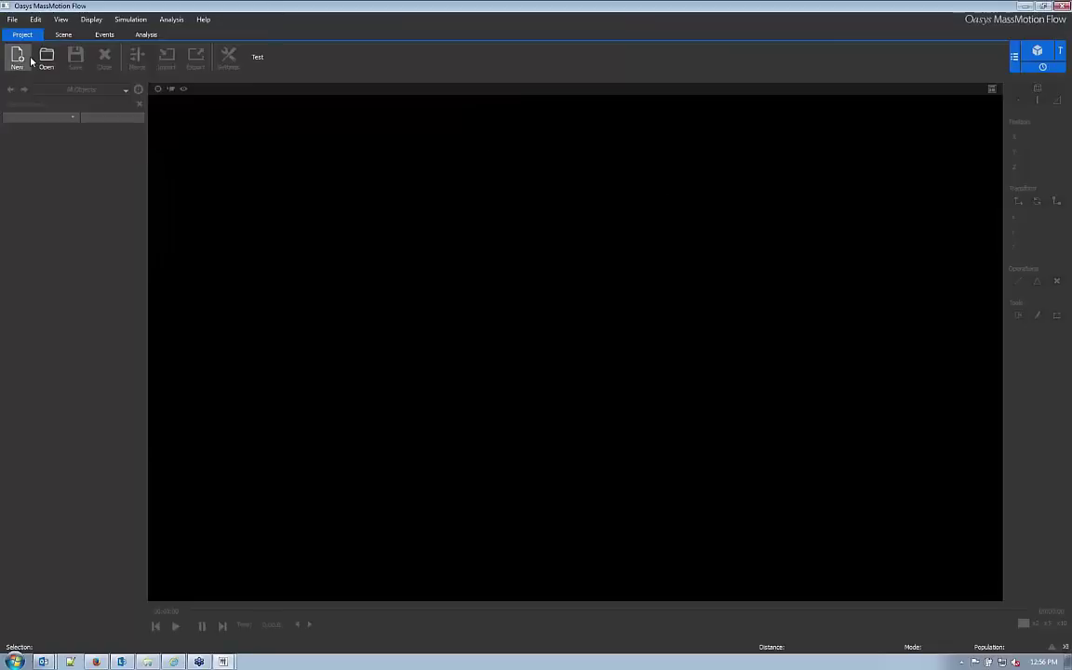
Close the current project and discard its unsaved changes
{"action": "left_click", "coordinate": [18, 59]}
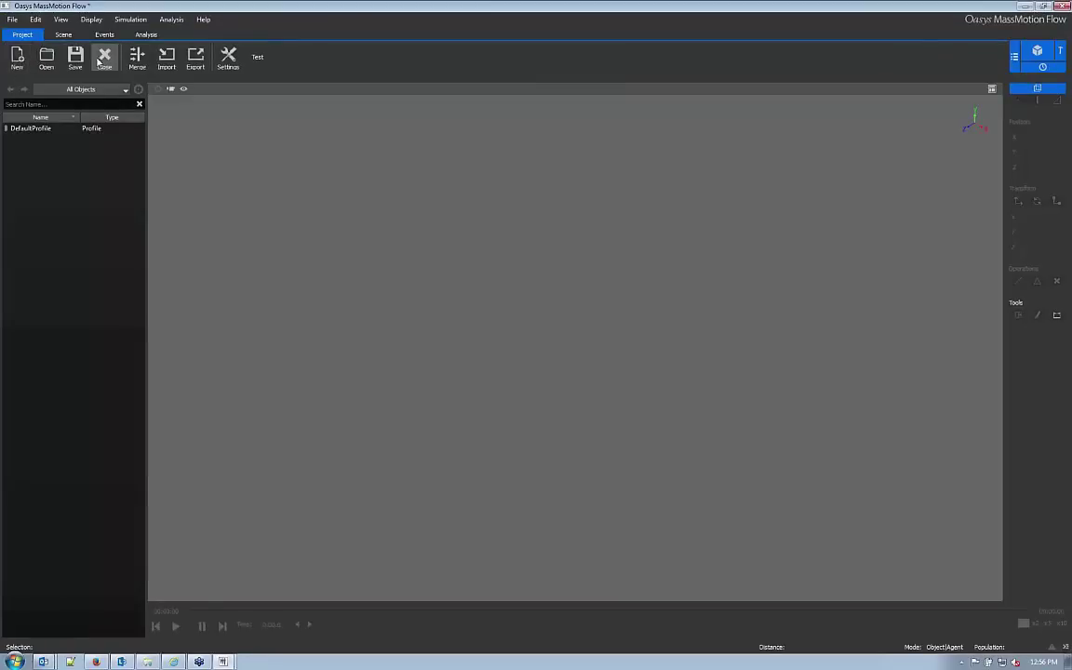
{"action": "left_click", "coordinate": [102, 59]}
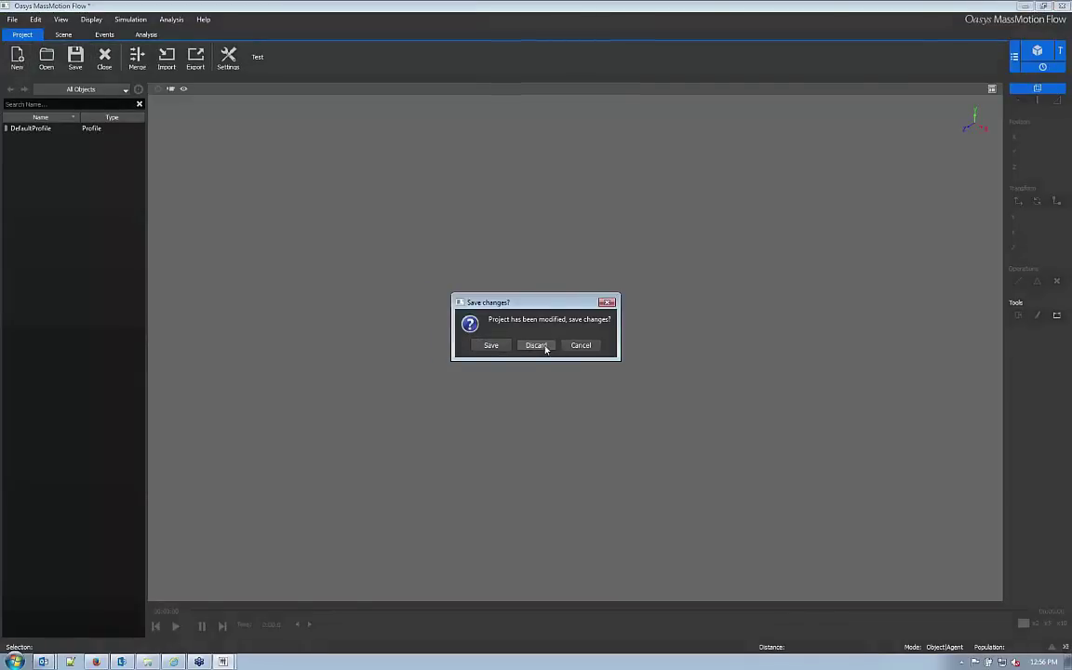
{"action": "left_click", "coordinate": [536, 345]}
Open TownCentre.mm from C:\MM\Beta\TownCentre
{"action": "left_click", "coordinate": [47, 59]}
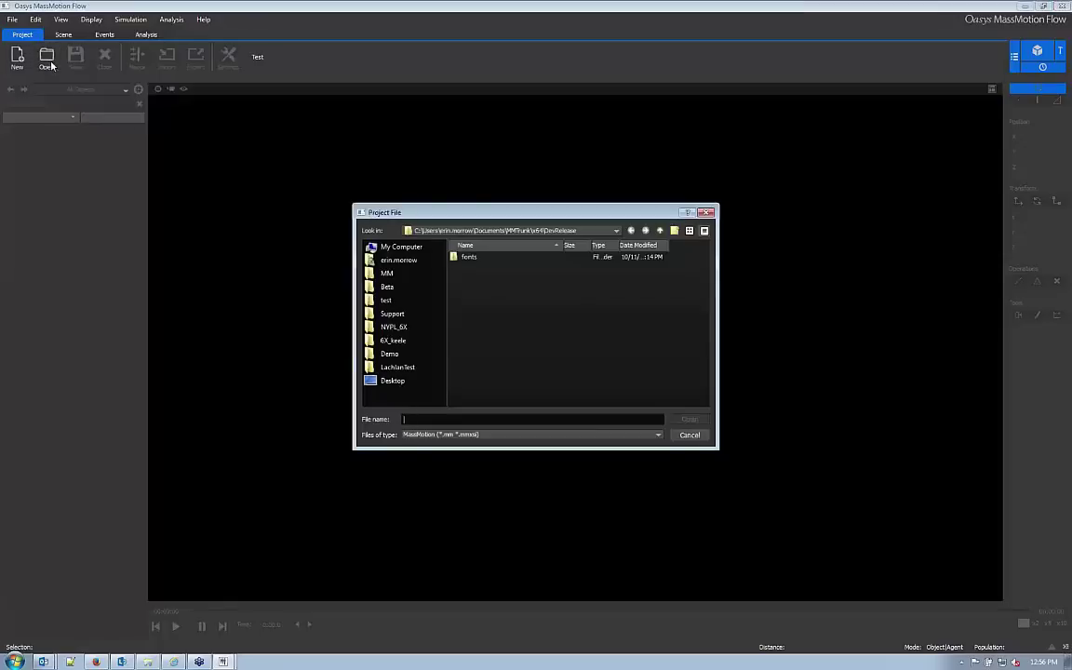
{"action": "left_click", "coordinate": [393, 279]}
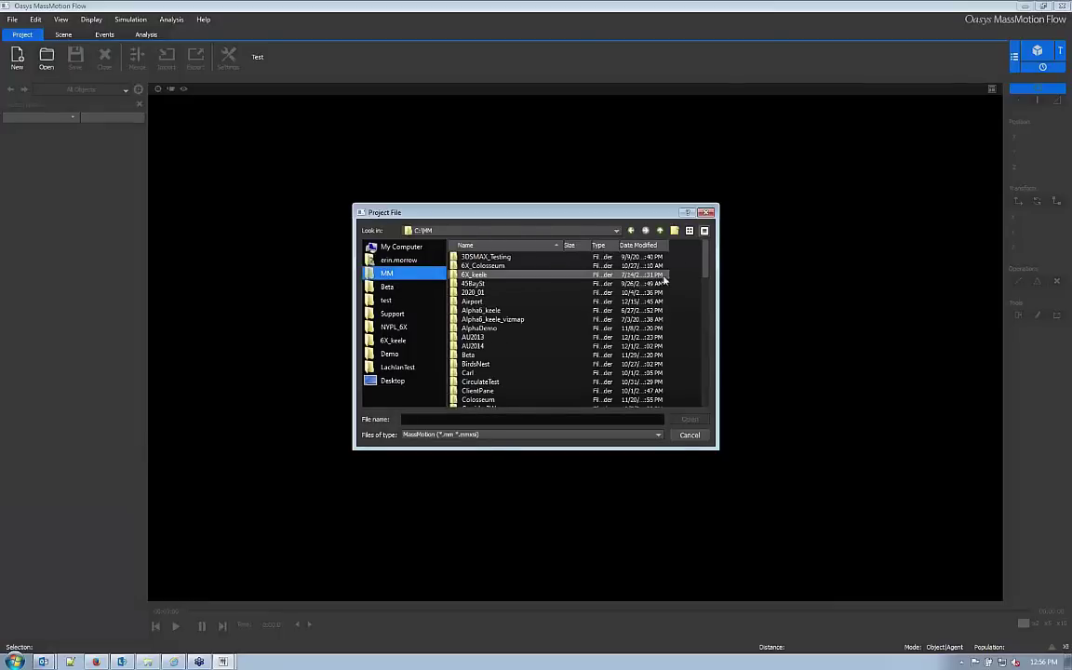
{"action": "left_click", "coordinate": [387, 286]}
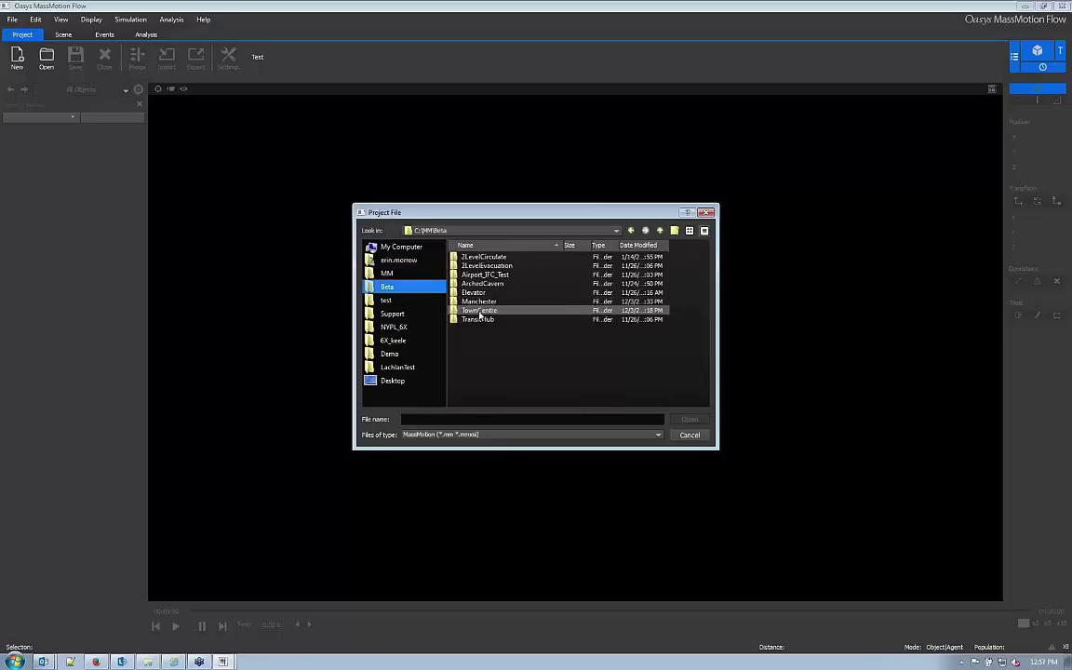
{"action": "double_click", "coordinate": [480, 313]}
{"action": "double_click", "coordinate": [467, 271]}
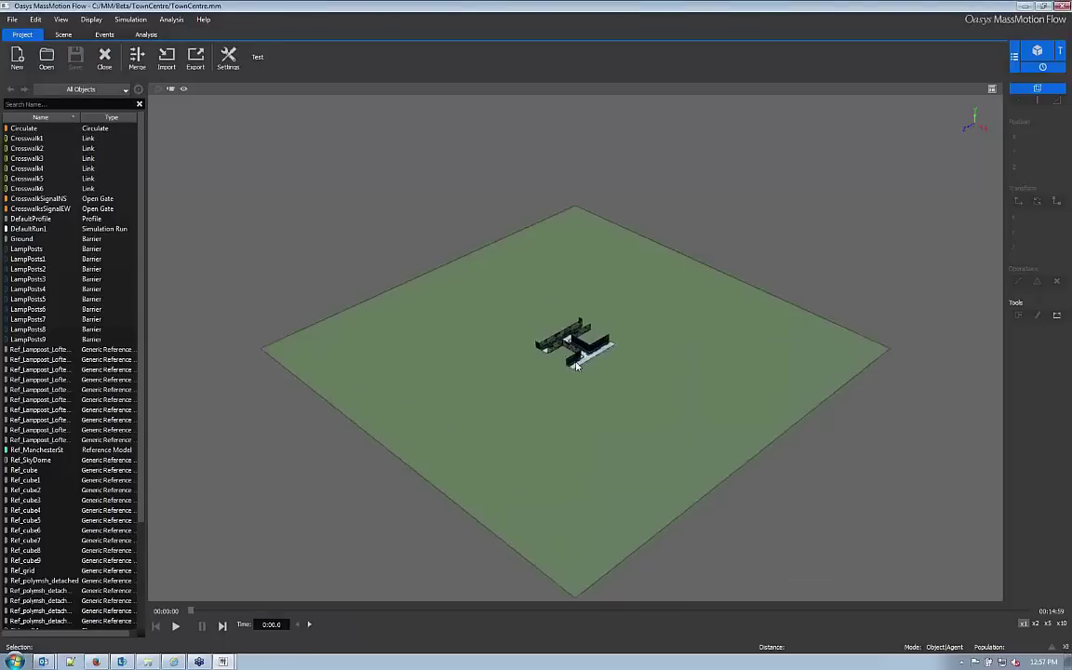
Zoom and orbit down to street level and run the TownCentre playback briefly
{"action": "scroll", "coordinate": [576, 365], "scroll_direction": "up", "scroll_amount": 10}
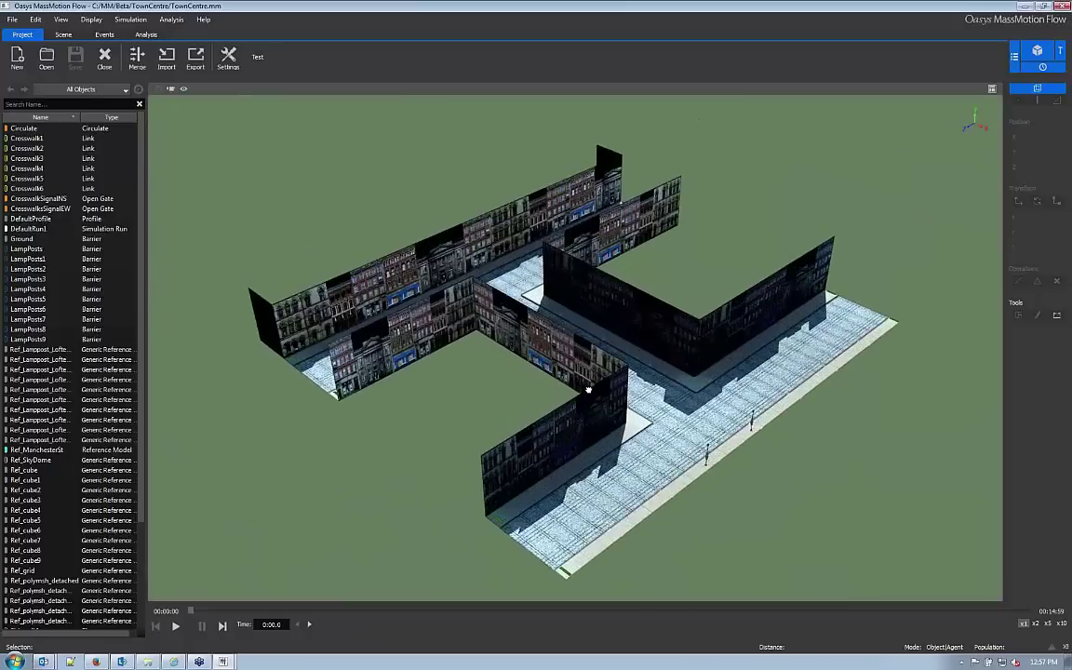
{"action": "middle_click_drag", "start_coordinate": [586, 388], "coordinate": [488, 357]}
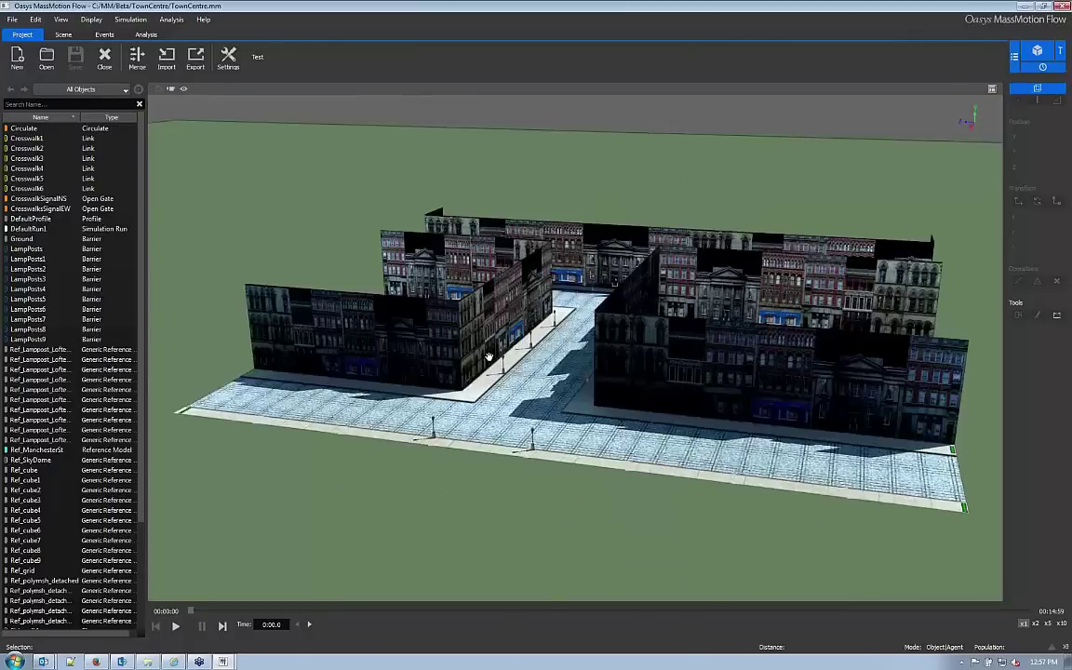
{"action": "scroll", "coordinate": [489, 357], "scroll_direction": "up", "scroll_amount": 5}
{"action": "middle_click_drag", "start_coordinate": [488, 361], "coordinate": [521, 359]}
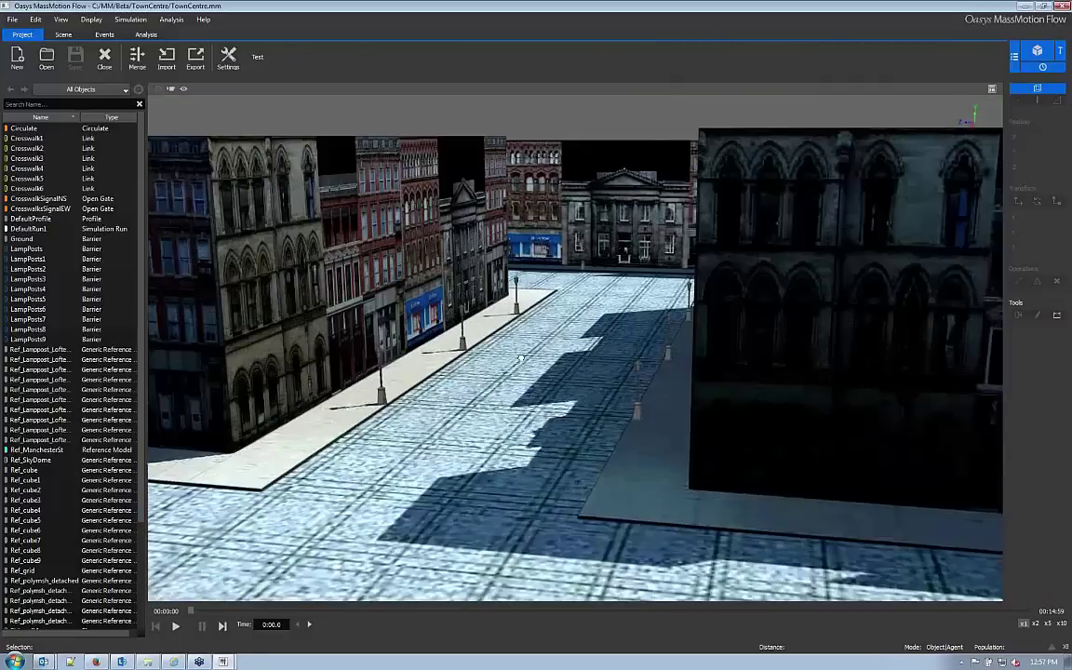
{"action": "left_click", "coordinate": [175, 625]}
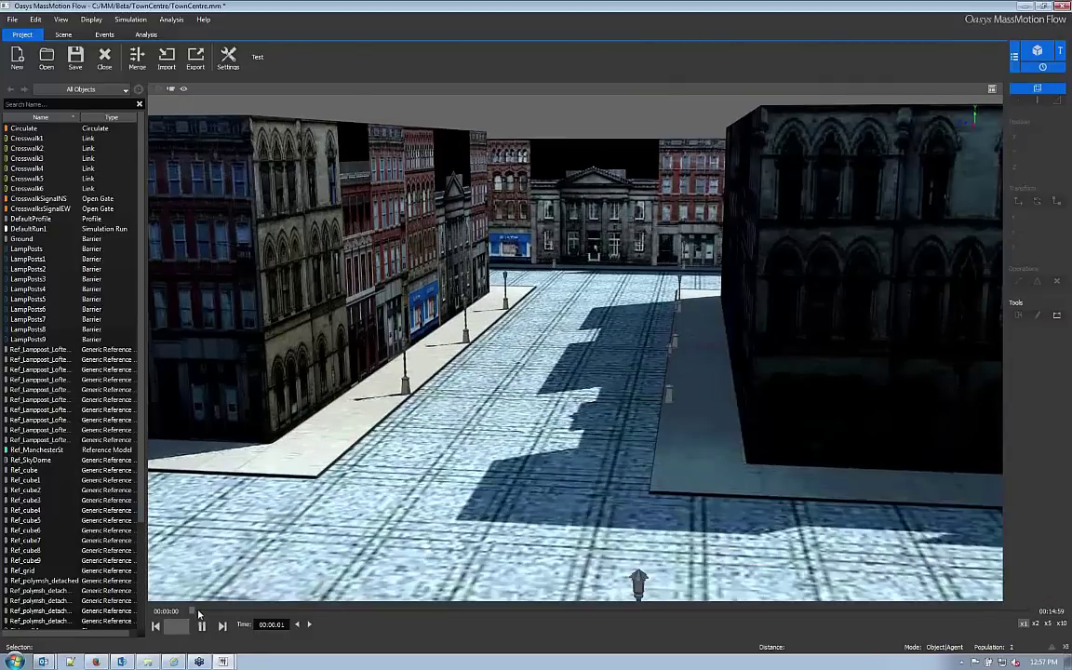
{"action": "left_click", "coordinate": [201, 624]}
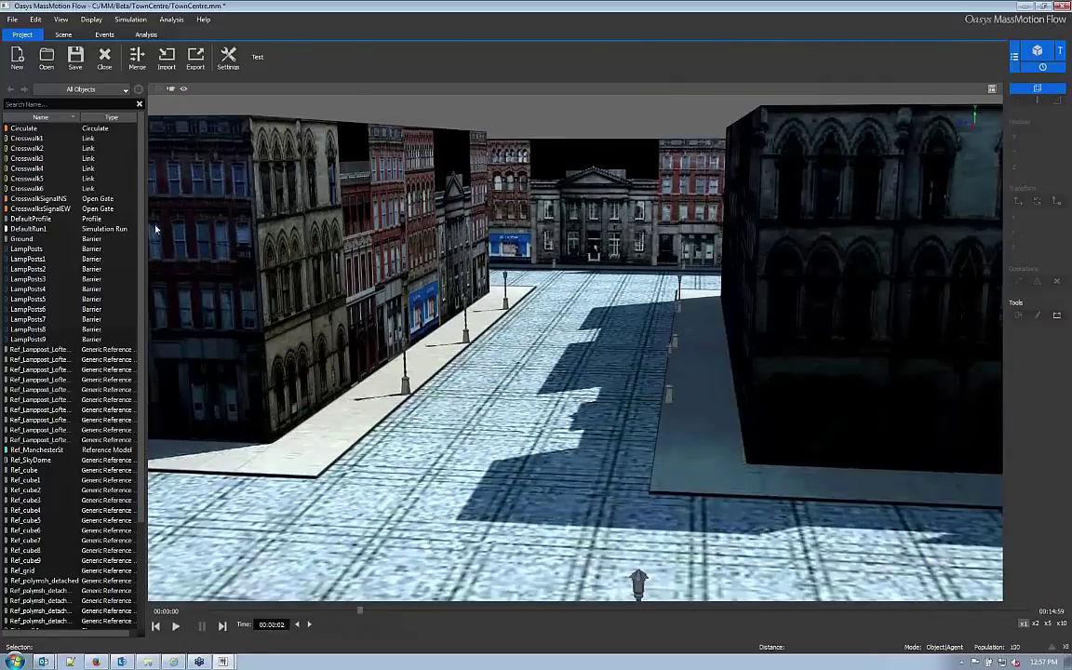
Toggle Hide Agents On Hidden Floors in the viewport display options and resume playback
{"action": "left_click", "coordinate": [184, 88]}
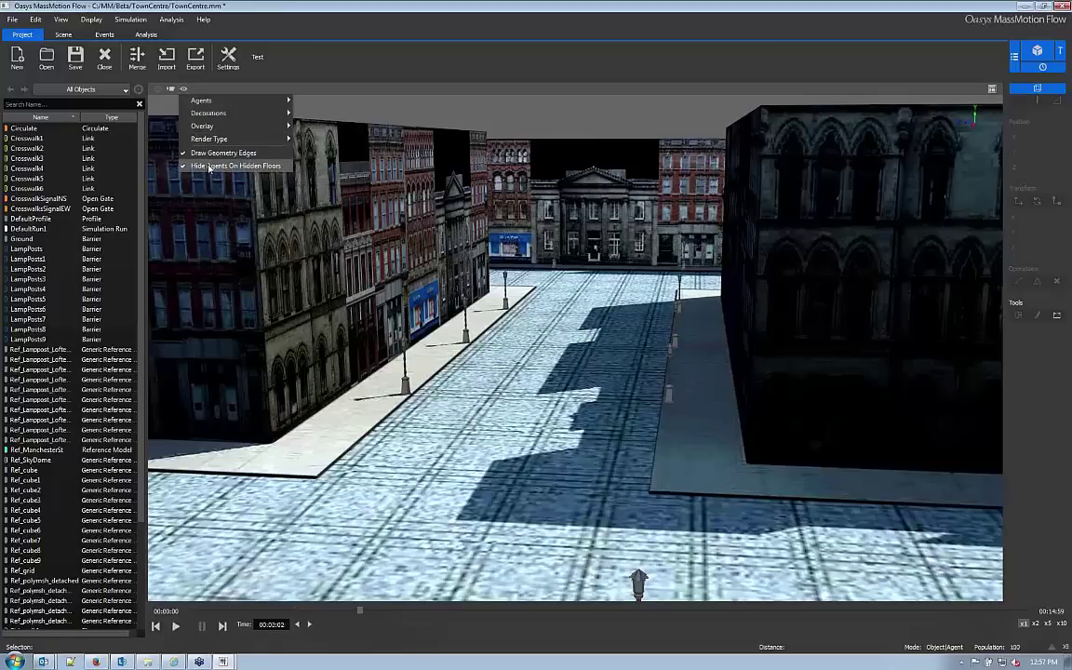
{"action": "left_click", "coordinate": [209, 166]}
{"action": "left_click", "coordinate": [177, 627]}
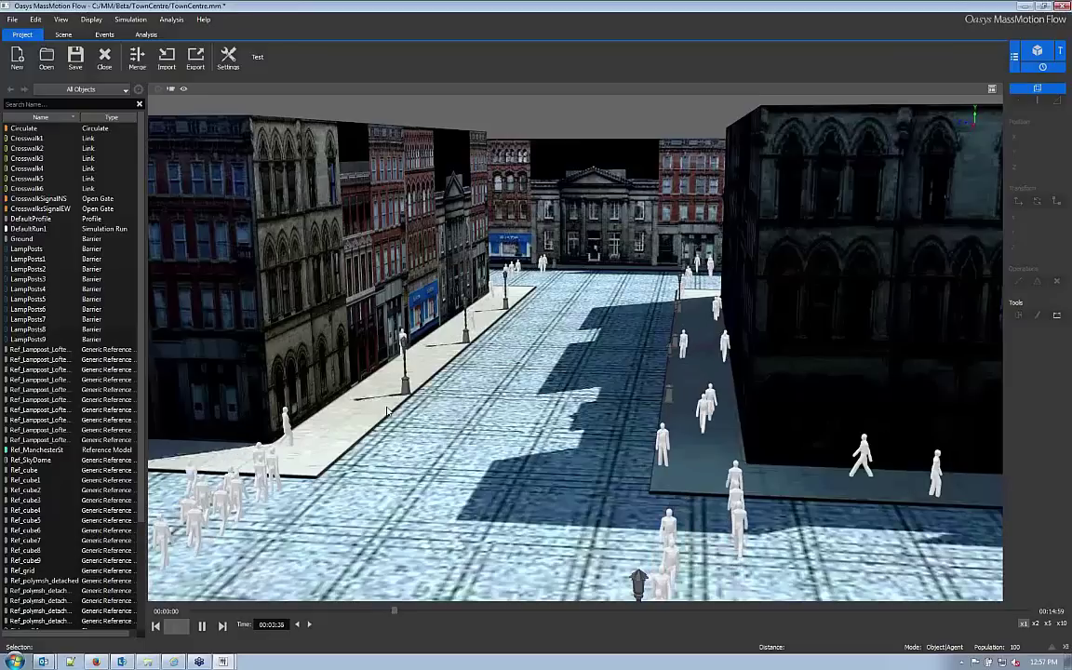
Open and dismiss the Movie or Image export window, then close the TownCentre project
{"action": "left_click", "coordinate": [146, 35]}
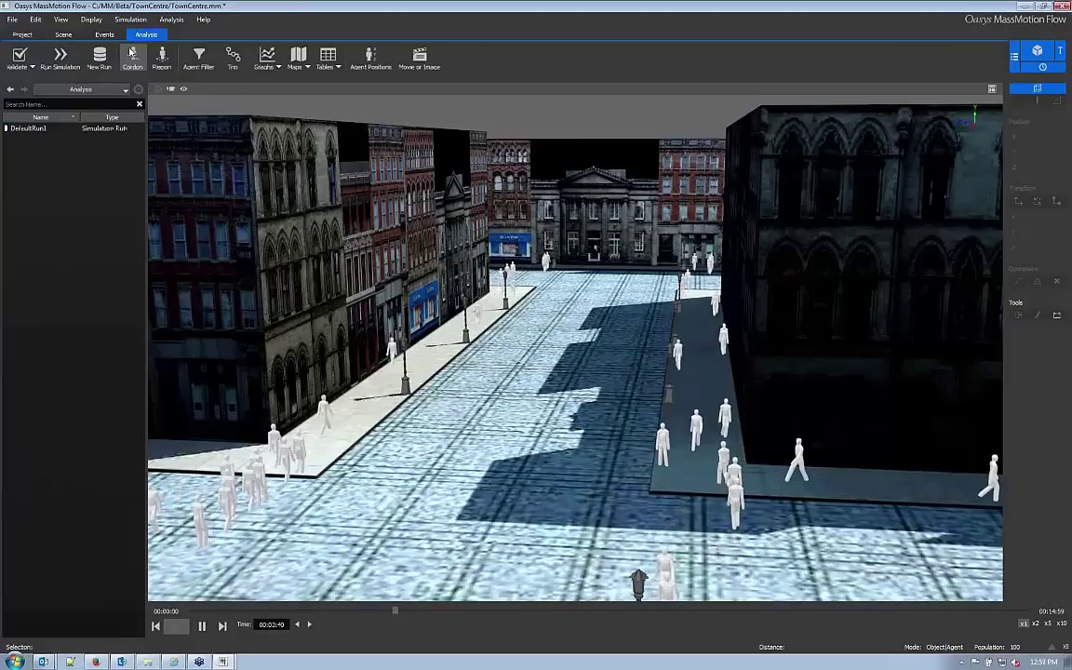
{"action": "left_click", "coordinate": [414, 66]}
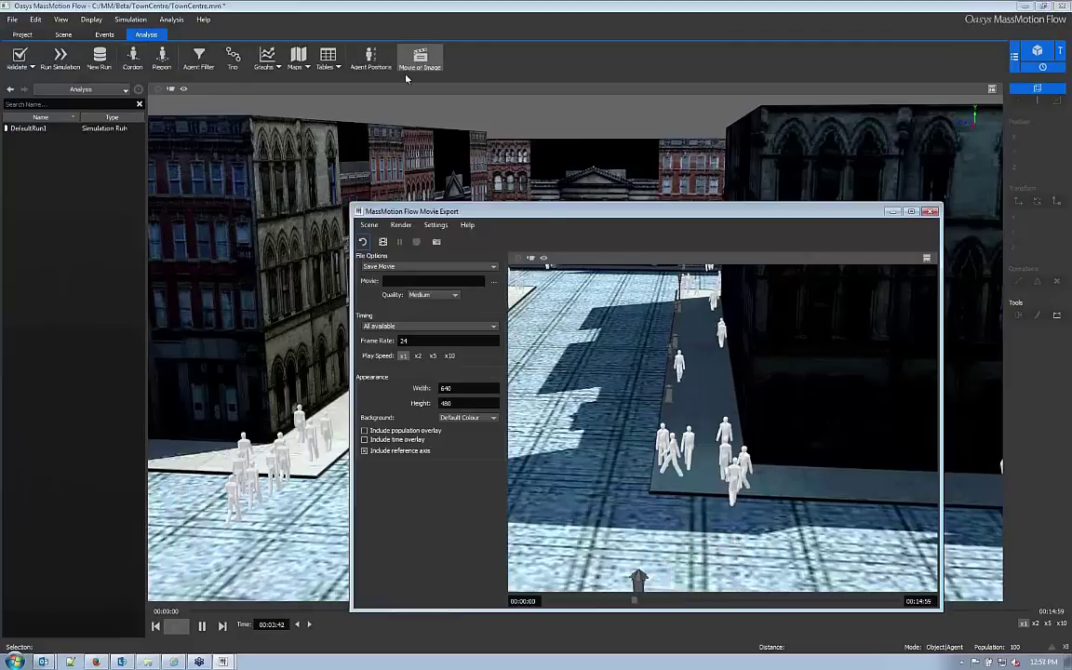
{"action": "left_click_drag", "start_coordinate": [407, 208], "coordinate": [270, 113]}
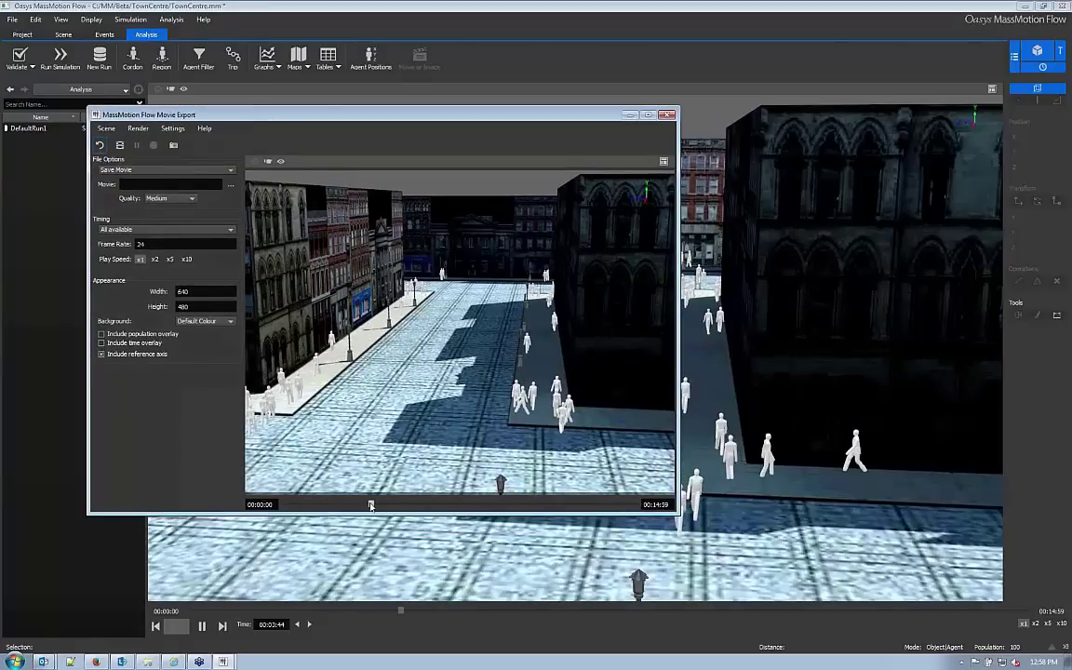
{"action": "left_click", "coordinate": [666, 114]}
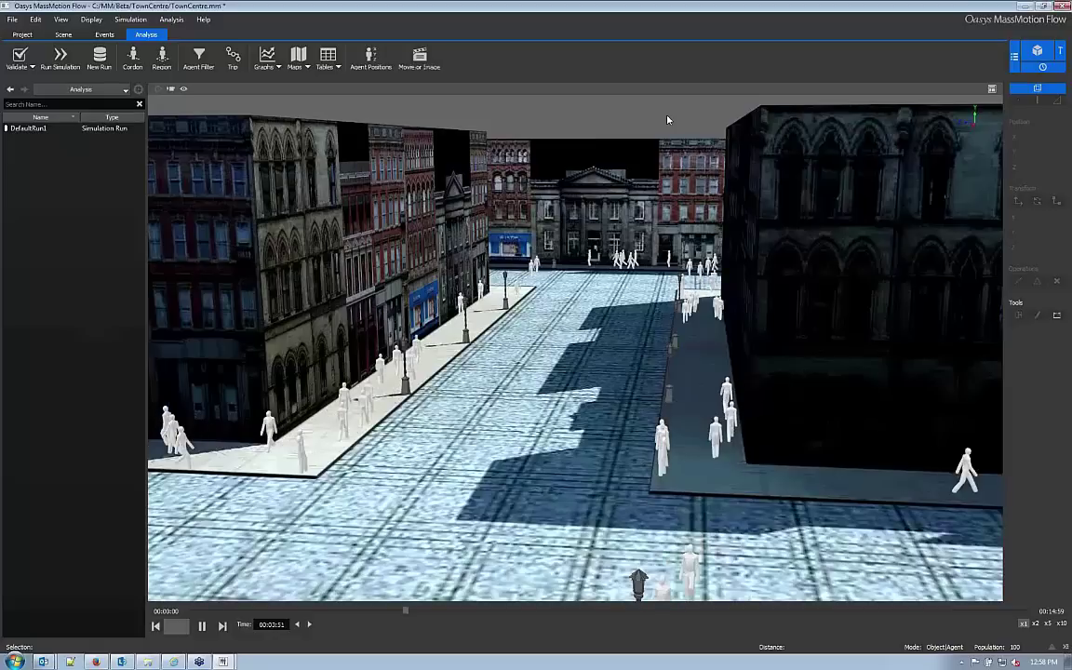
{"action": "left_click", "coordinate": [23, 35]}
{"action": "left_click", "coordinate": [106, 60]}
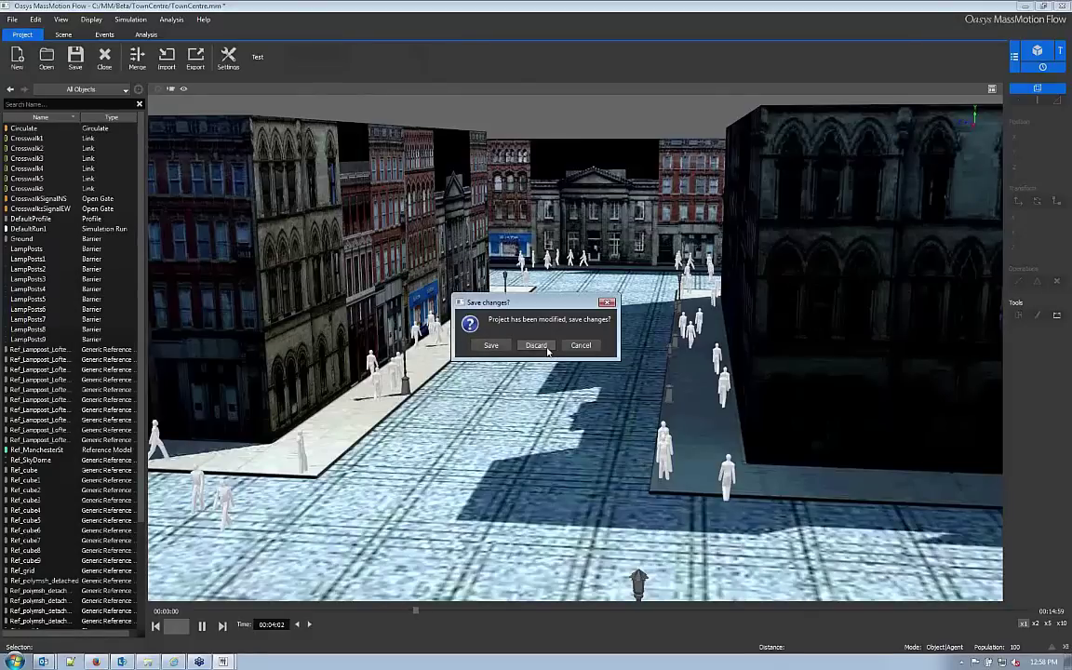
Discard the TownCentre changes and import airporttestmassmotion2.ifc from C:\MM\Beta\Airport_IFC_Test
{"action": "left_click", "coordinate": [547, 347]}
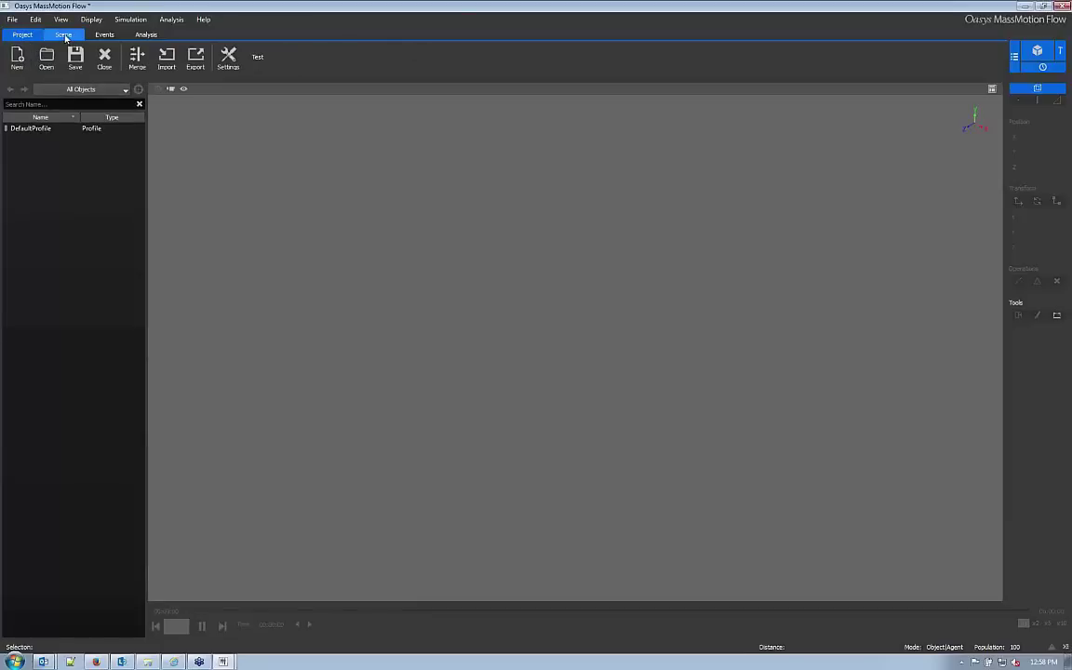
{"action": "left_click", "coordinate": [63, 35]}
{"action": "left_click", "coordinate": [18, 56]}
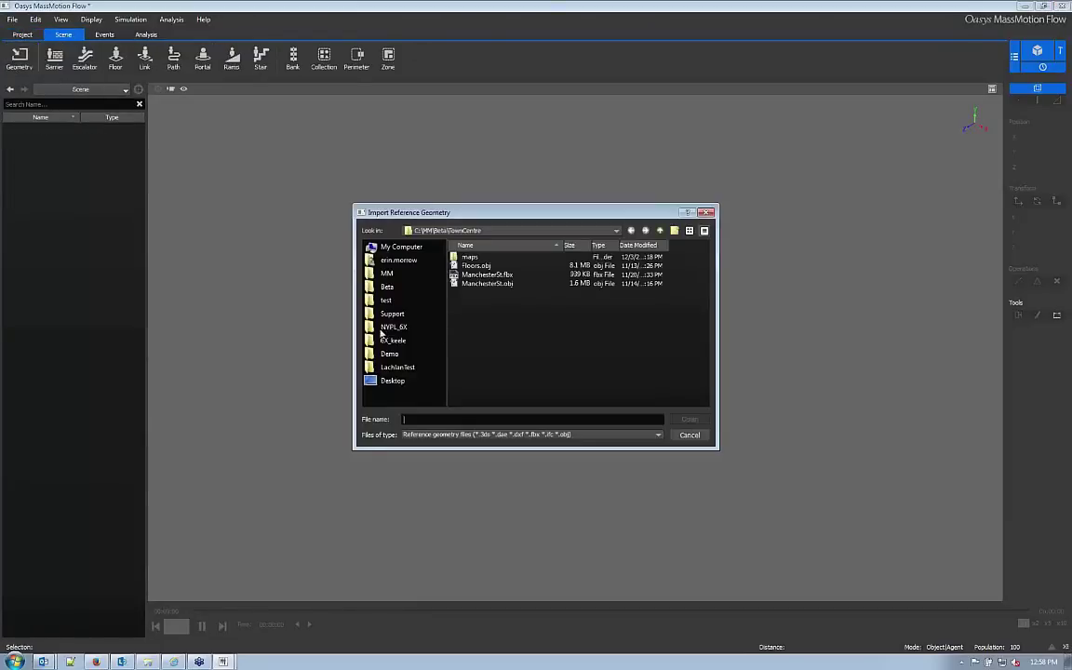
{"action": "left_click", "coordinate": [387, 287]}
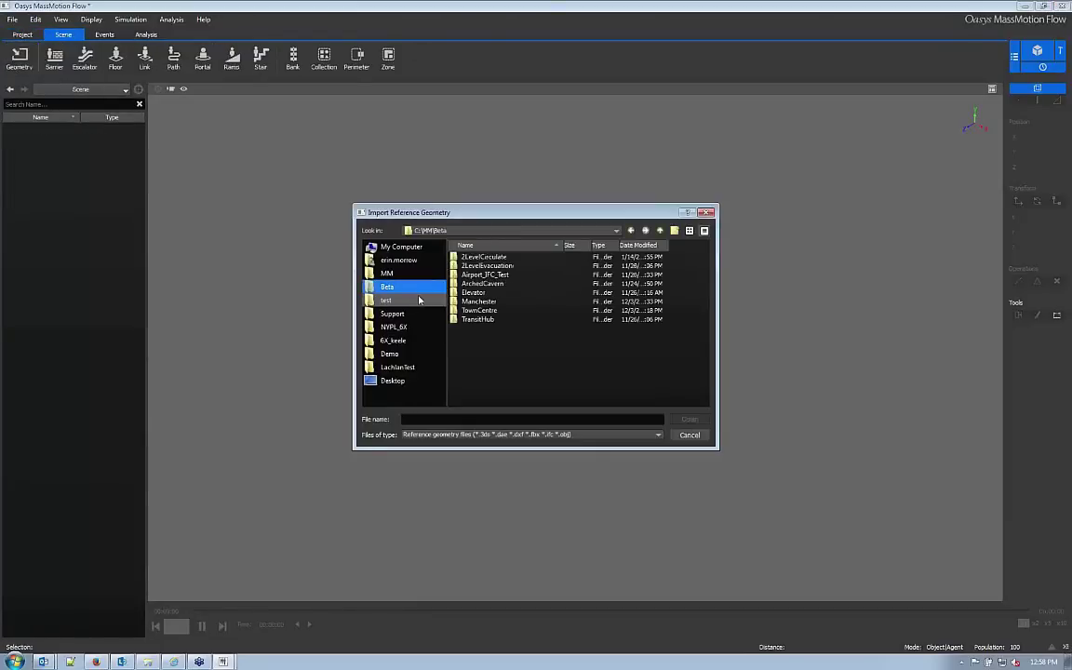
{"action": "double_click", "coordinate": [479, 275]}
{"action": "left_click", "coordinate": [493, 257]}
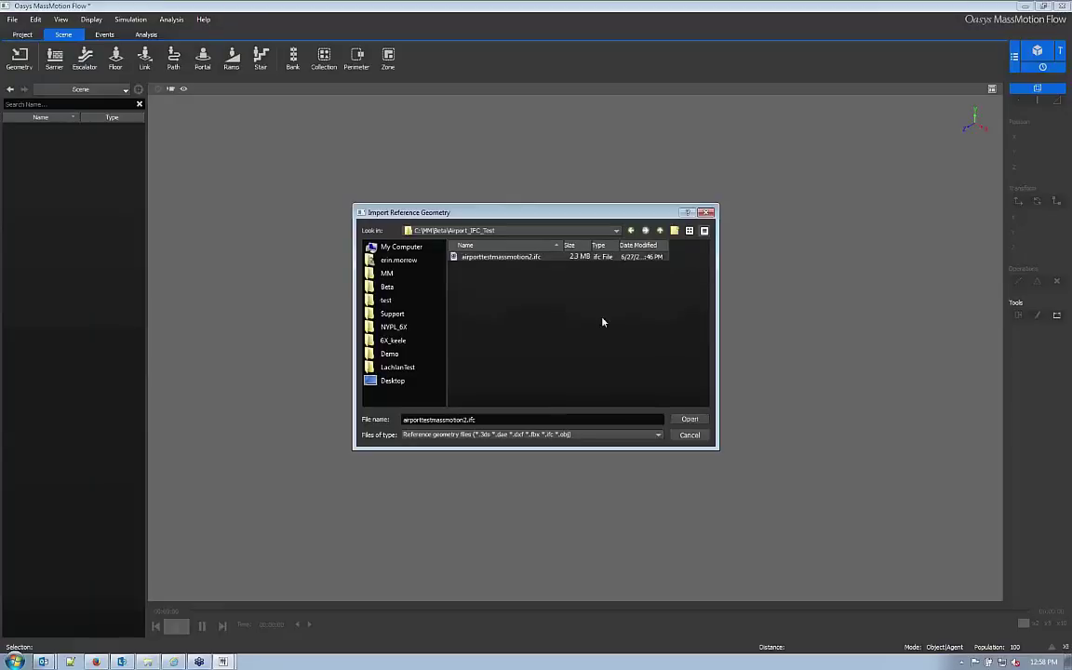
{"action": "left_click", "coordinate": [689, 419]}
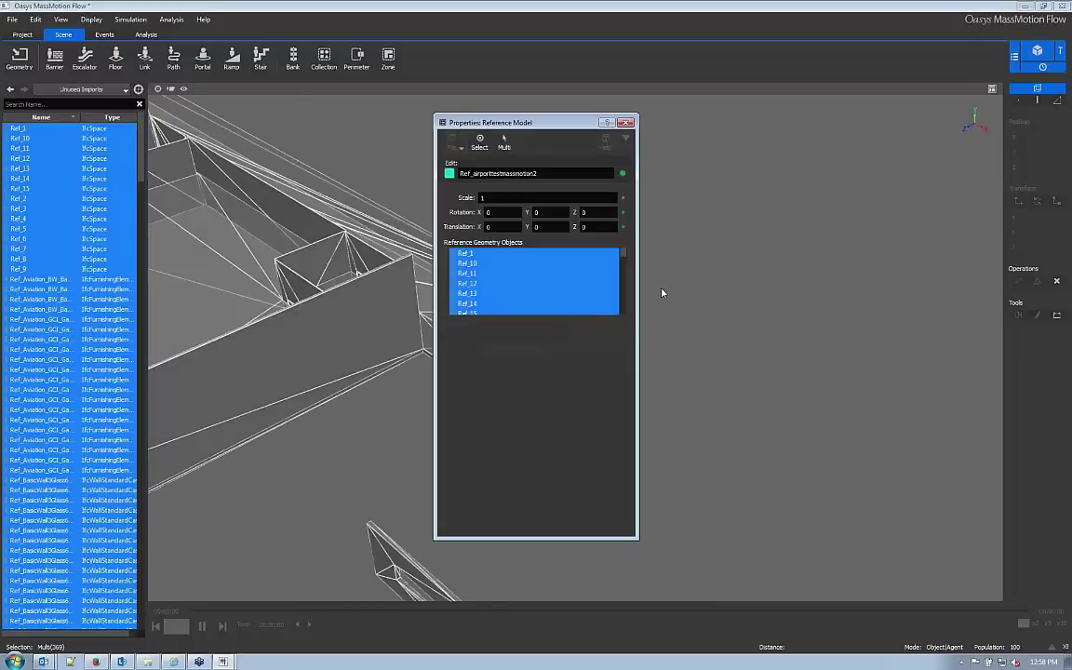
Orbit around the imported Ref_airporttestmassmotion2 model and close its properties panel
{"action": "left_click_drag", "start_coordinate": [568, 130], "coordinate": [805, 143]}
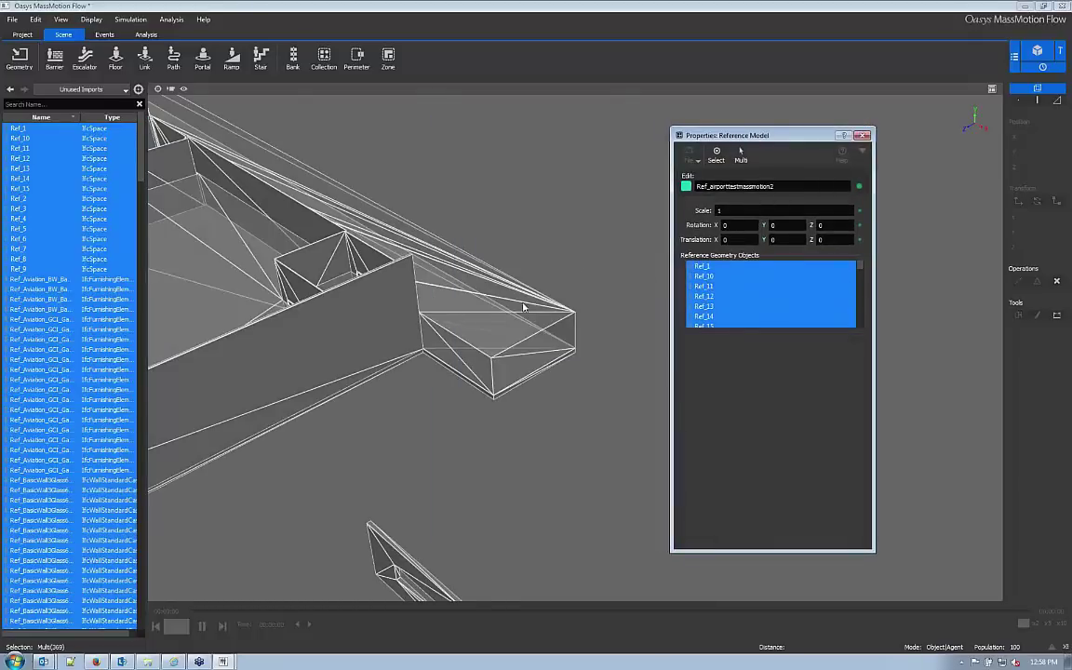
{"action": "scroll", "coordinate": [523, 307], "scroll_direction": "down", "scroll_amount": 4}
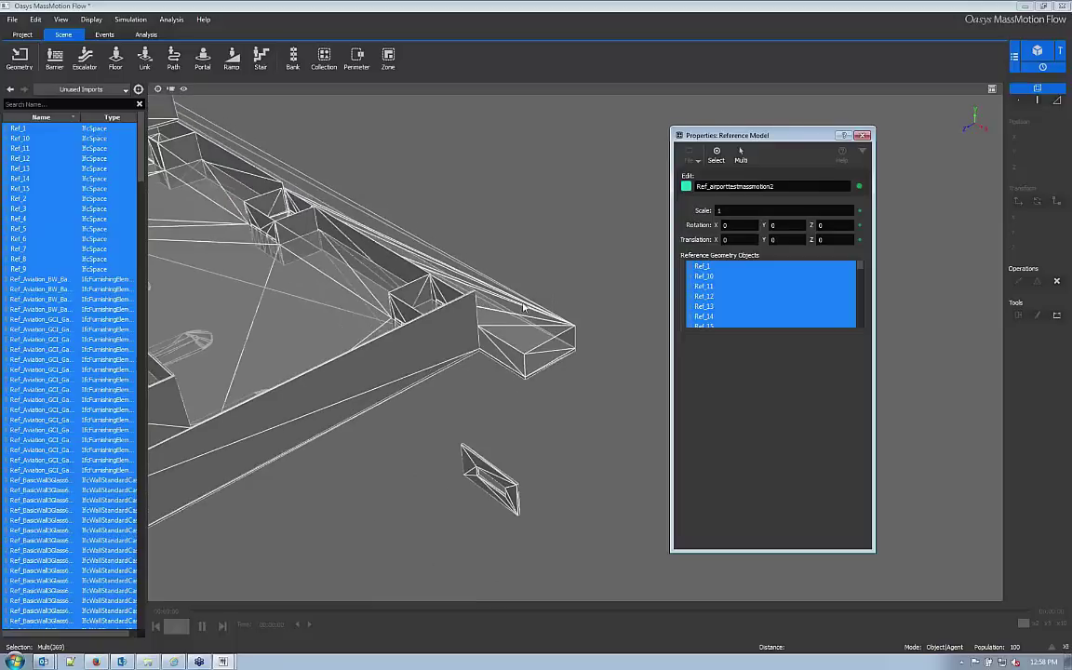
{"action": "scroll", "coordinate": [524, 307], "scroll_direction": "down", "scroll_amount": 3}
{"action": "middle_click_drag", "start_coordinate": [524, 307], "coordinate": [688, 252]}
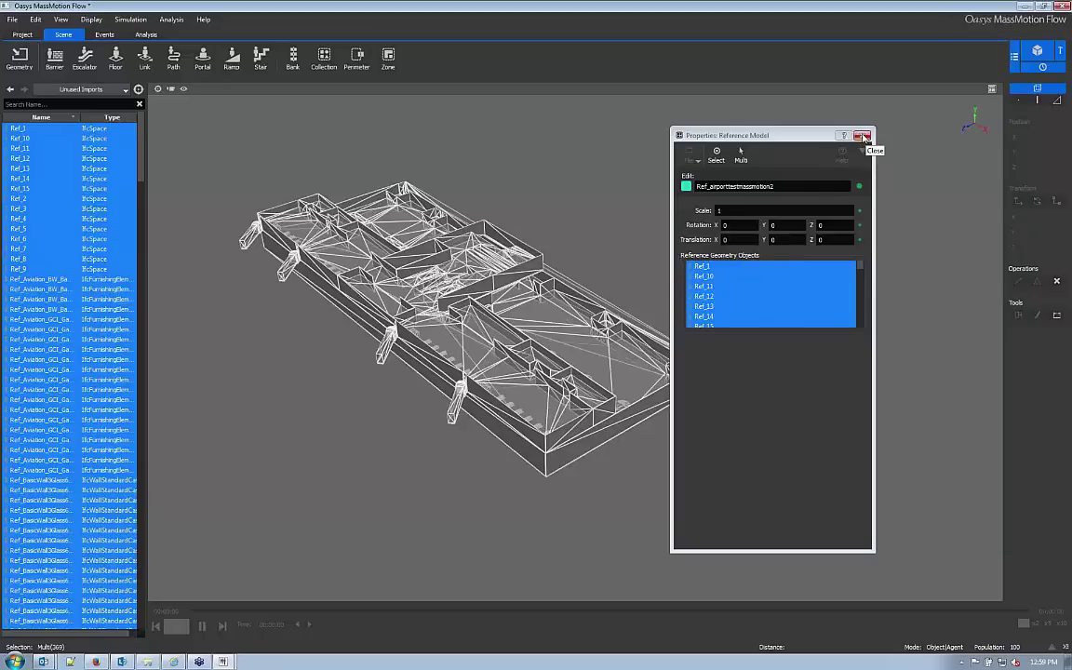
{"action": "left_click", "coordinate": [862, 136]}
Select one interior airport wall and turn it into a barrier with Use to Create > Auto
{"action": "left_click", "coordinate": [698, 271]}
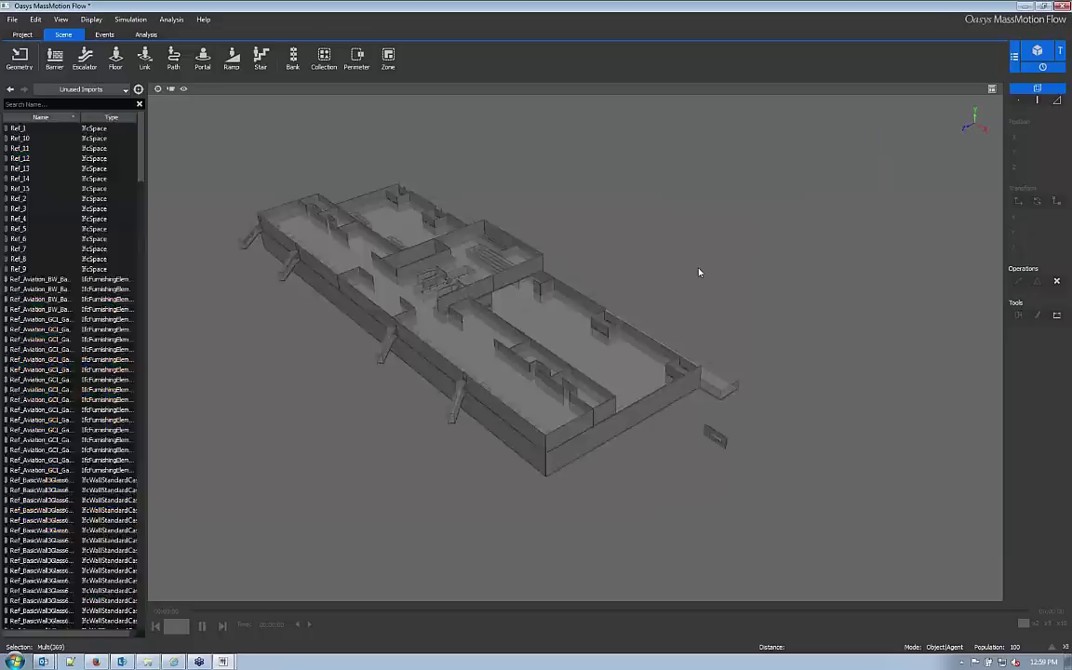
{"action": "mouse_move", "coordinate": [706, 258]}
{"action": "middle_mouse_down"}
{"action": "mouse_move", "coordinate": [598, 302]}
{"action": "mouse_move", "coordinate": [428, 271]}
{"action": "middle_mouse_up"}
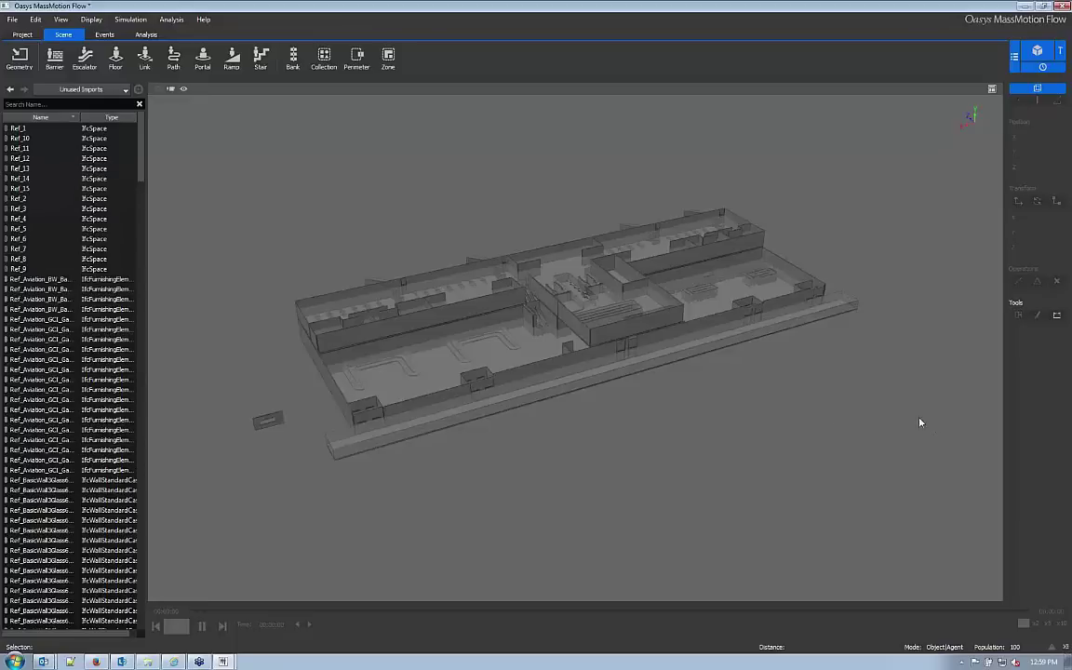
{"action": "left_click", "coordinate": [632, 289]}
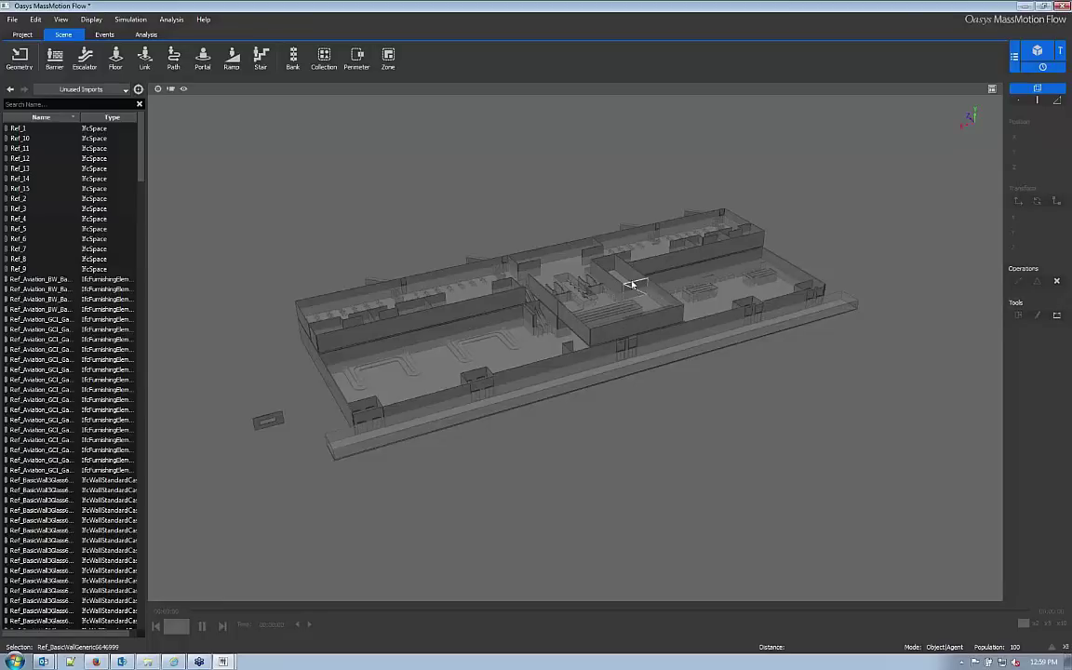
{"action": "scroll", "coordinate": [630, 285], "scroll_direction": "up", "scroll_amount": 2}
{"action": "scroll", "coordinate": [631, 284], "scroll_direction": "up", "scroll_amount": 2}
{"action": "right_click", "coordinate": [679, 252]}
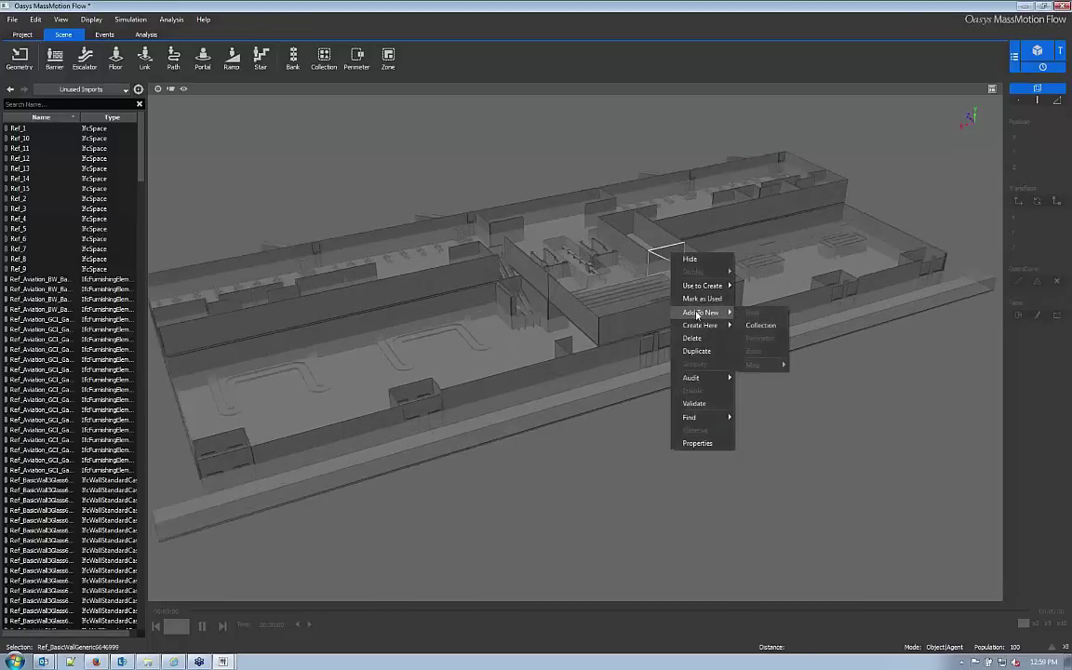
{"action": "mouse_move", "coordinate": [696, 323]}
{"action": "mouse_move", "coordinate": [690, 287]}
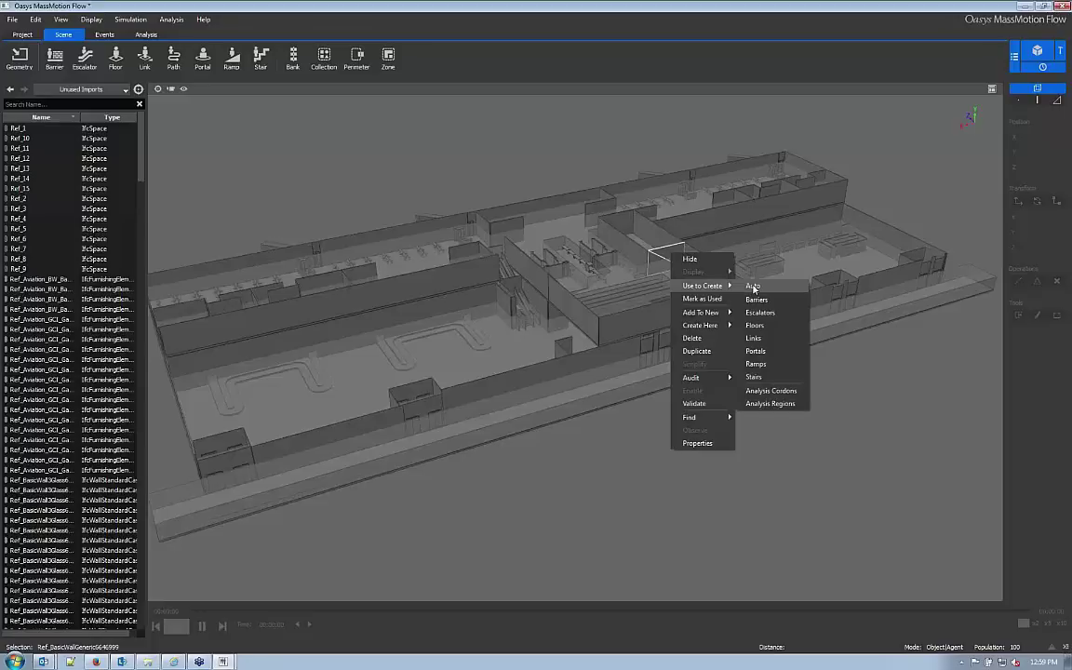
{"action": "left_click", "coordinate": [753, 287]}
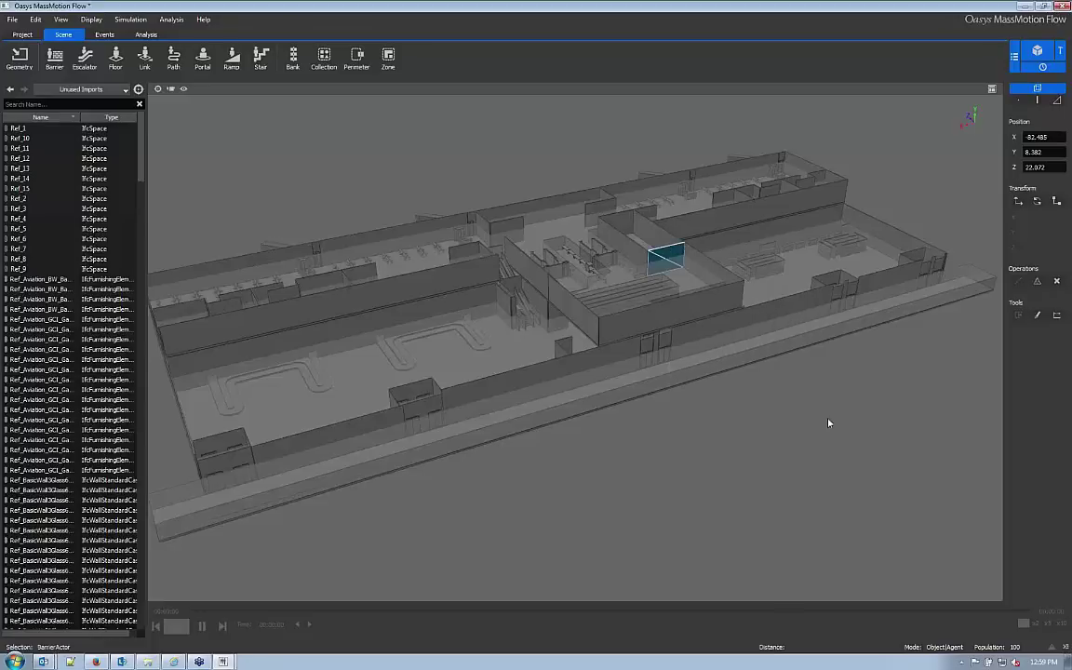
Box-select all of the airport geometry
{"action": "scroll", "coordinate": [828, 422], "scroll_direction": "down", "scroll_amount": 3}
{"action": "left_click_drag", "start_coordinate": [889, 473], "coordinate": [298, 189]}
{"action": "left_click_drag", "start_coordinate": [298, 189], "coordinate": [171, 147]}
Auto-convert the selected geometry, then turn both Ref_GenericModels objects into barriers
{"action": "right_click", "coordinate": [586, 310]}
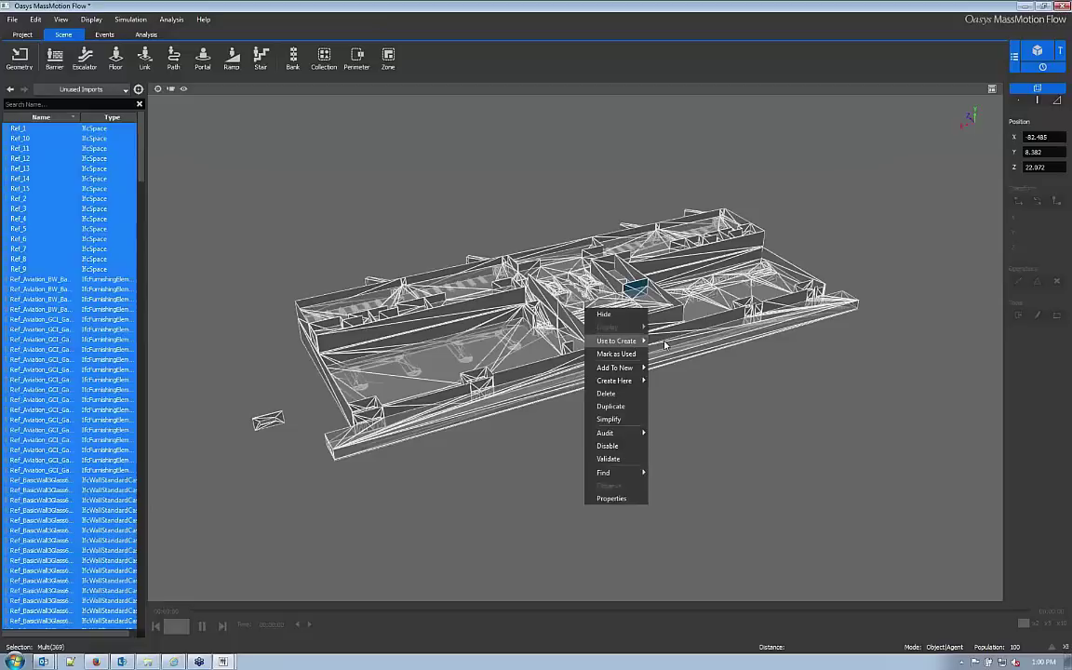
{"action": "left_click", "coordinate": [616, 353]}
{"action": "middle_click_drag", "start_coordinate": [602, 392], "coordinate": [455, 261]}
{"action": "scroll", "coordinate": [595, 378], "scroll_direction": "up", "scroll_amount": 3}
{"action": "left_click", "coordinate": [454, 261]}
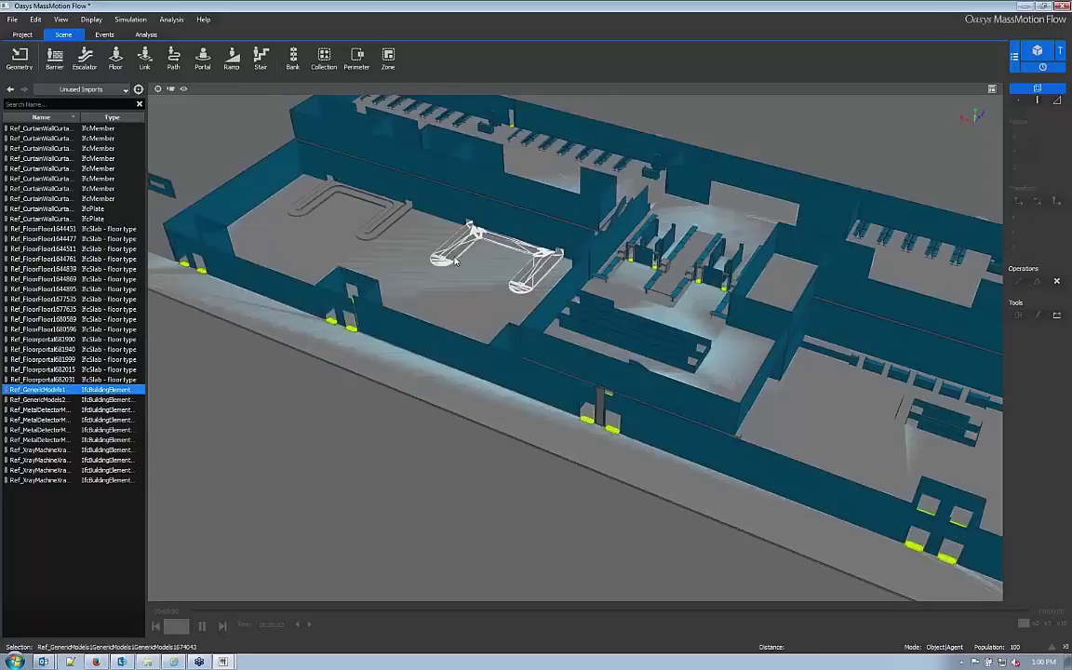
{"action": "left_click", "coordinate": [358, 197], "text": "ctrl"}
{"action": "right_click", "coordinate": [391, 214]}
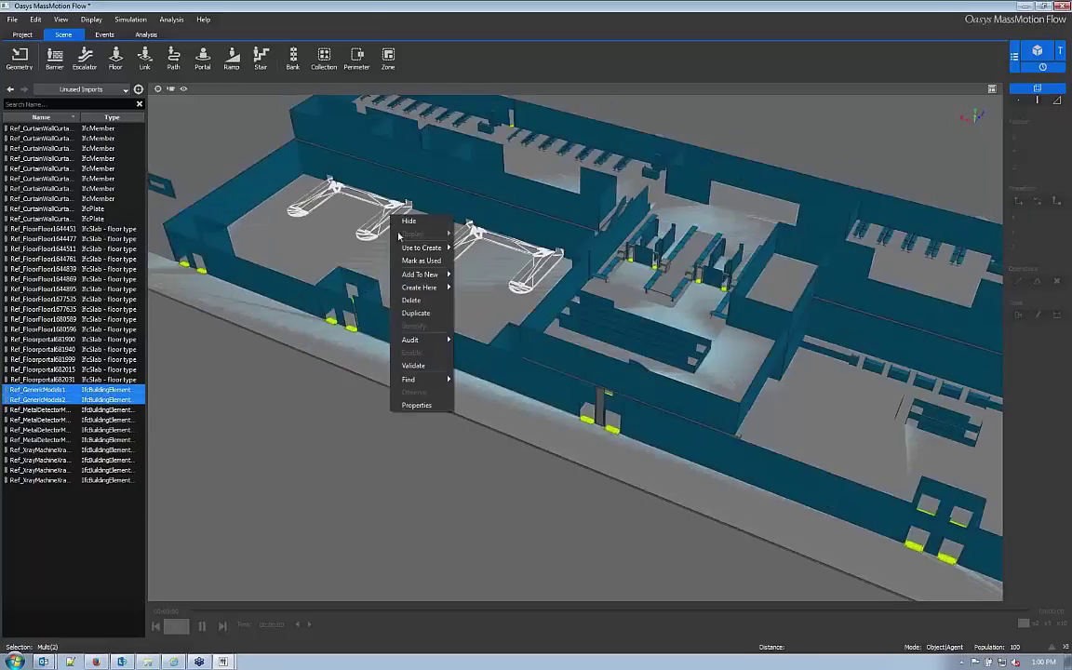
{"action": "mouse_move", "coordinate": [433, 341]}
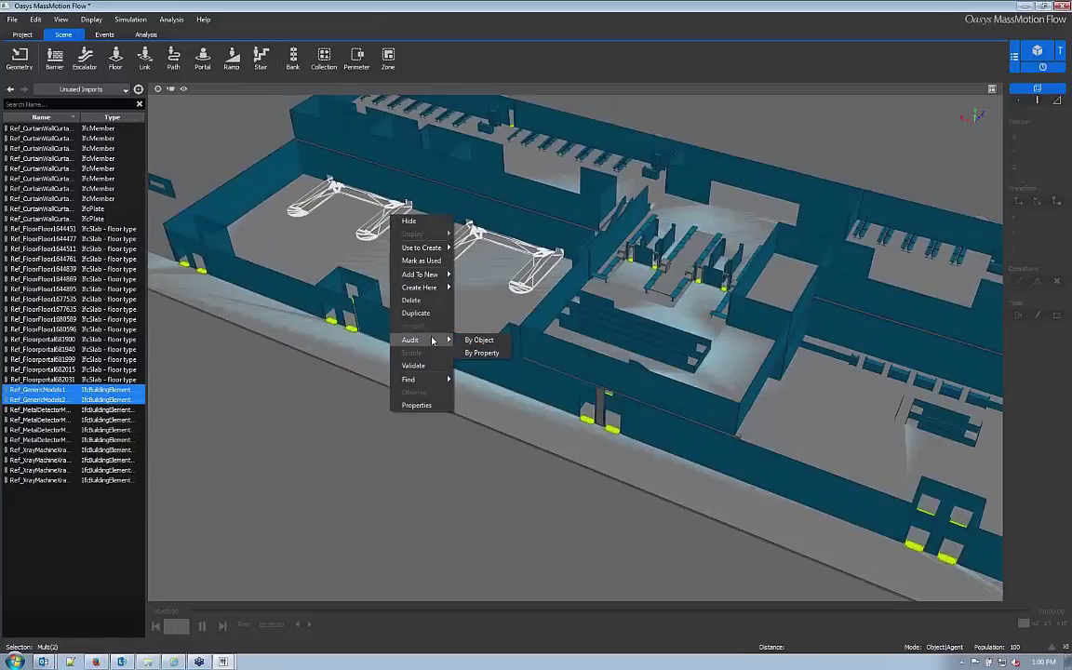
{"action": "mouse_move", "coordinate": [415, 275]}
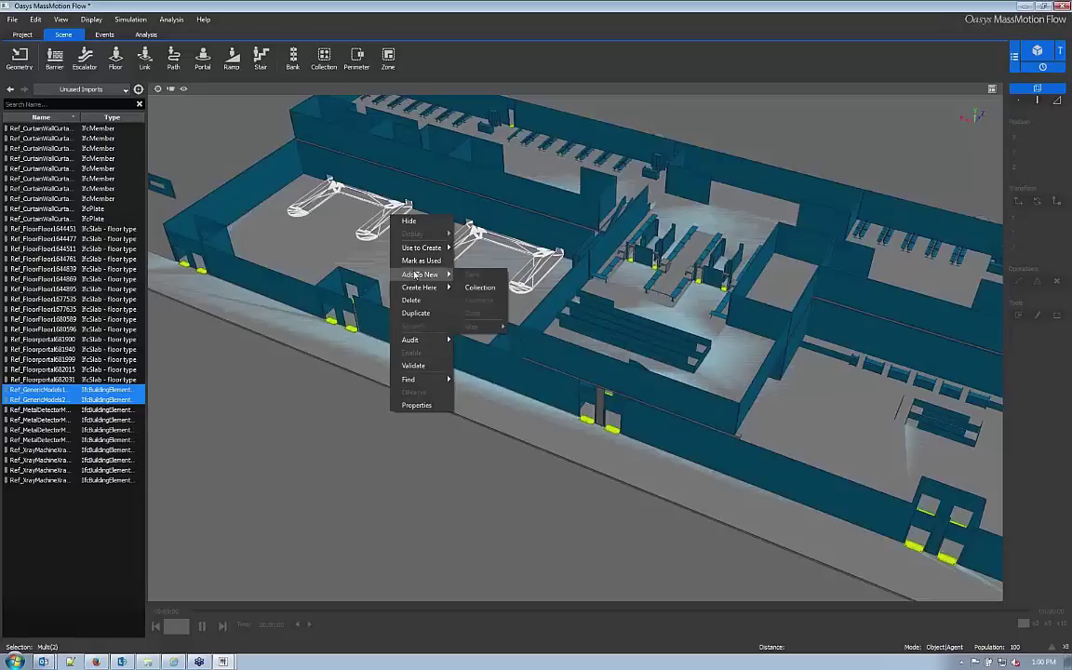
{"action": "mouse_move", "coordinate": [438, 248]}
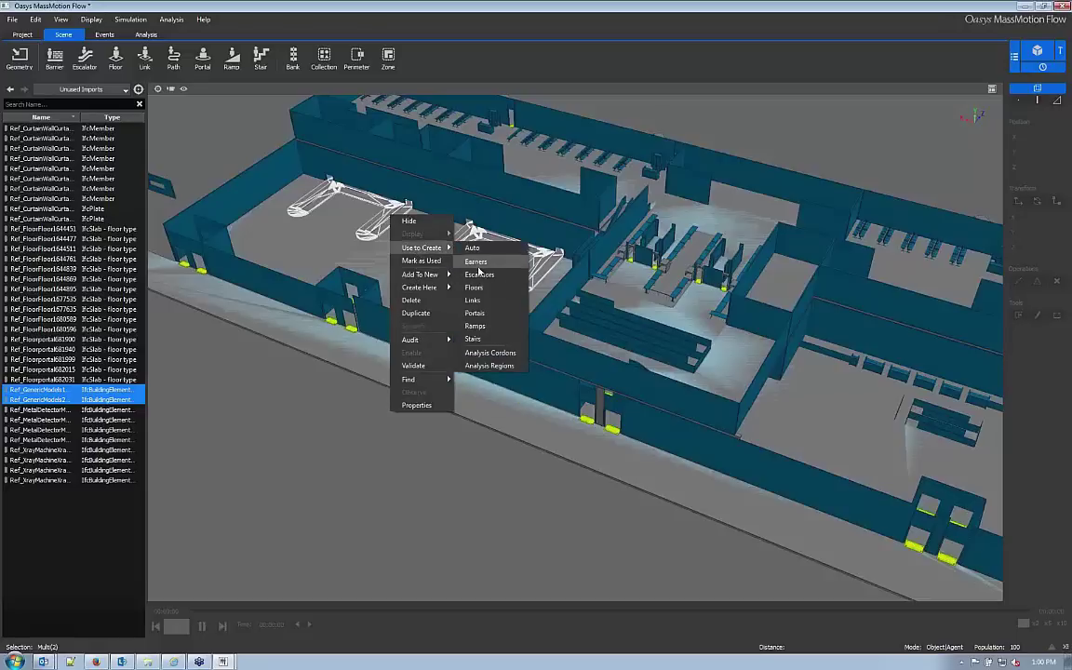
{"action": "left_click", "coordinate": [478, 266]}
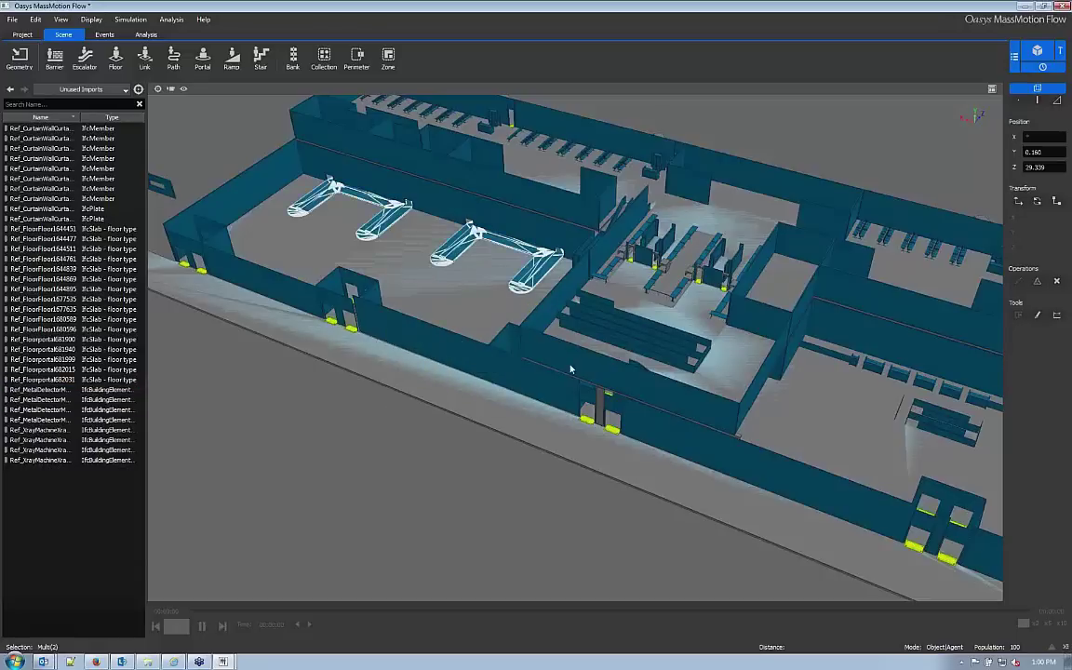
Orbit along the building and select the floor slabs at the escalators
{"action": "scroll", "coordinate": [572, 361], "scroll_direction": "down", "scroll_amount": 3}
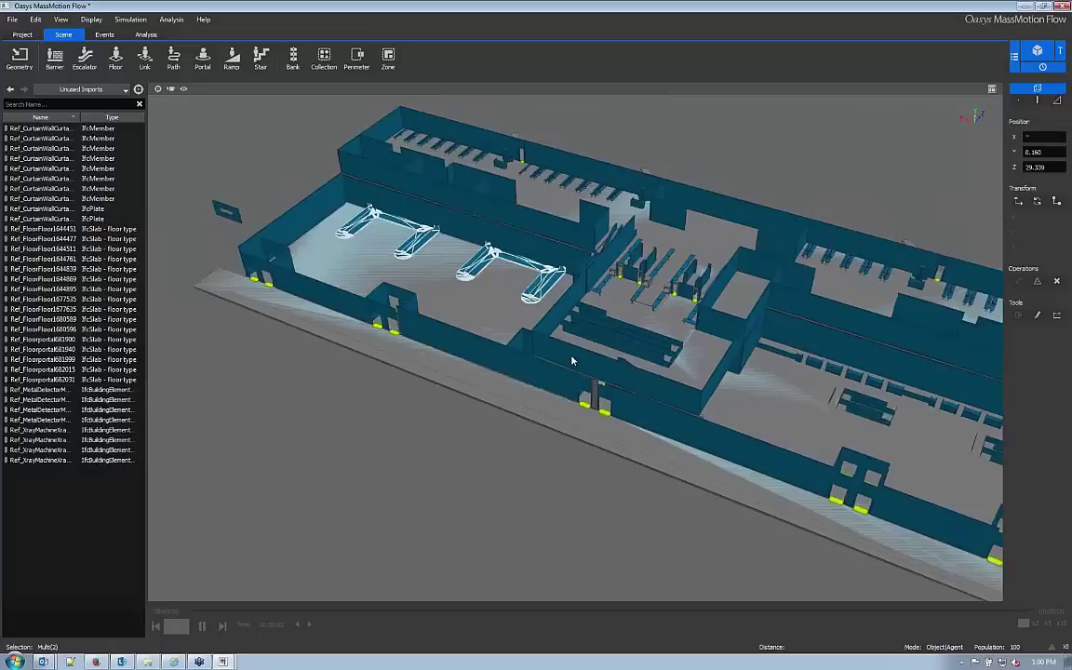
{"action": "middle_click_drag", "start_coordinate": [572, 361], "coordinate": [510, 372]}
{"action": "scroll", "coordinate": [510, 371], "scroll_direction": "up", "scroll_amount": 5}
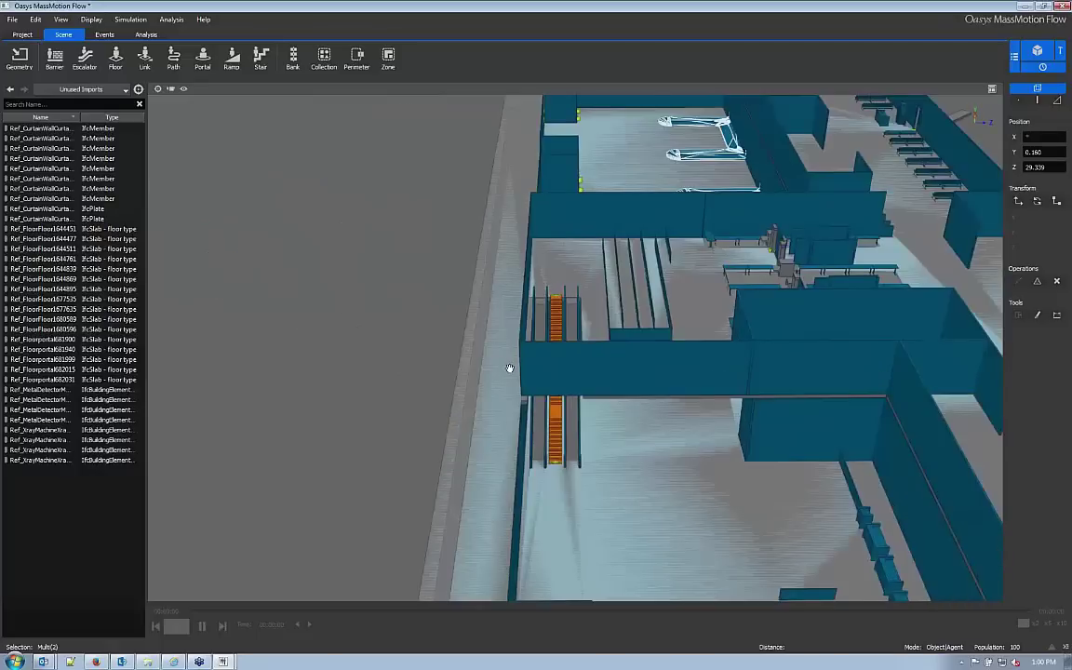
{"action": "left_click", "coordinate": [510, 371]}
{"action": "left_click", "coordinate": [563, 373], "text": "ctrl"}
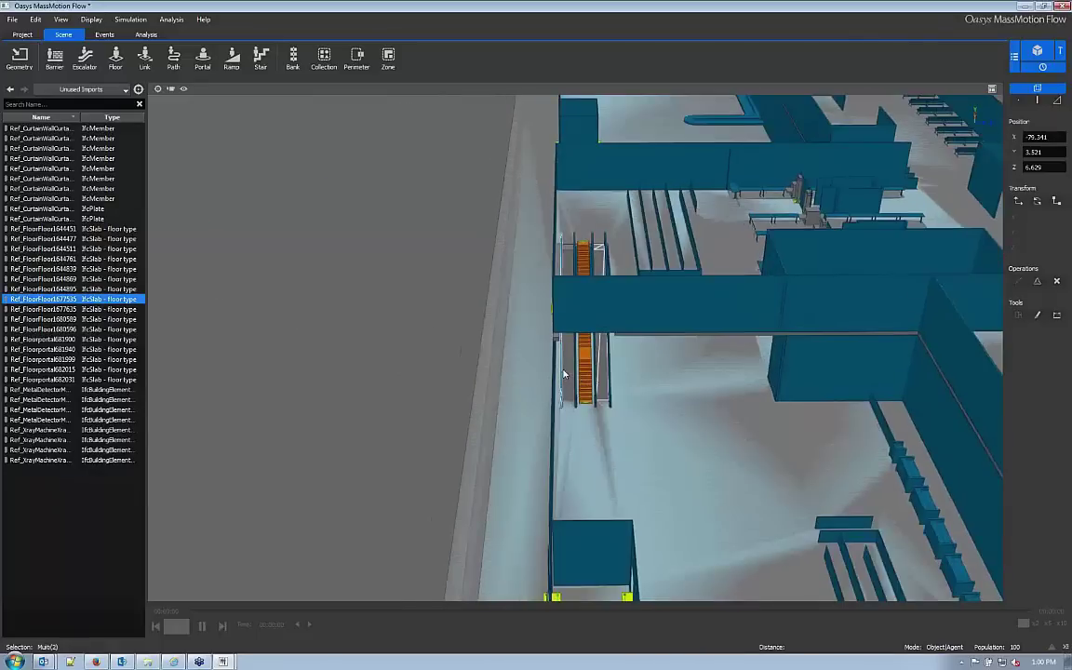
{"action": "left_click", "coordinate": [563, 372]}
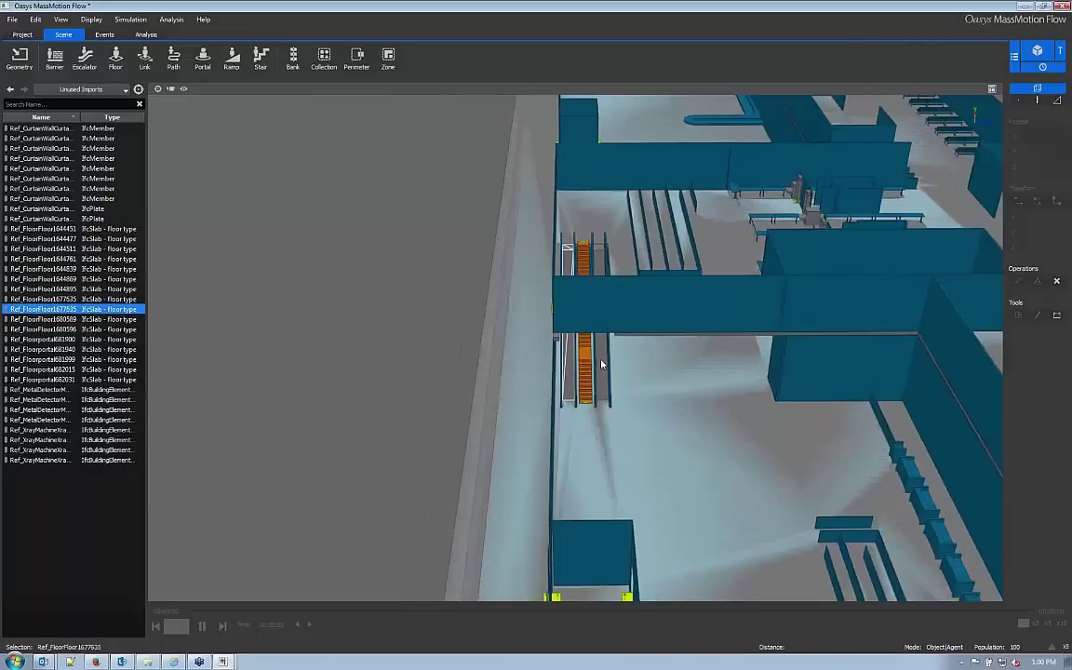
{"action": "left_click", "coordinate": [542, 319], "text": "ctrl"}
{"action": "middle_click_drag", "start_coordinate": [542, 319], "coordinate": [660, 376]}
Turn the four escalator floor slabs into escalators, then select all remaining unused imports
{"action": "left_click", "coordinate": [660, 376], "text": "ctrl"}
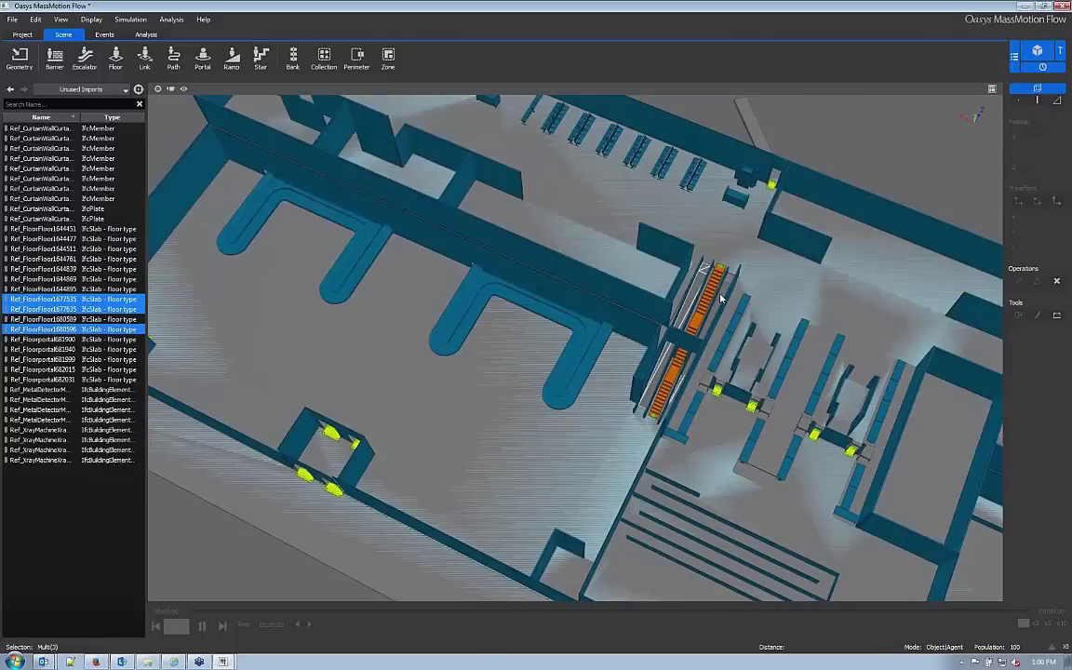
{"action": "left_click", "coordinate": [56, 319], "text": "ctrl"}
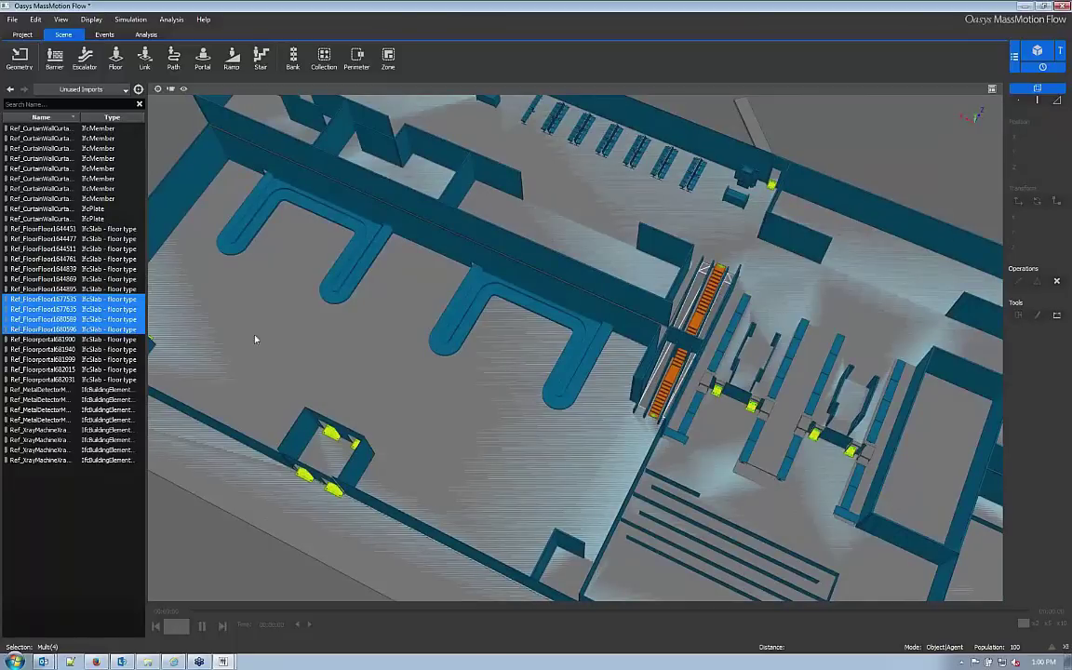
{"action": "right_click", "coordinate": [65, 331]}
{"action": "mouse_move", "coordinate": [119, 361]}
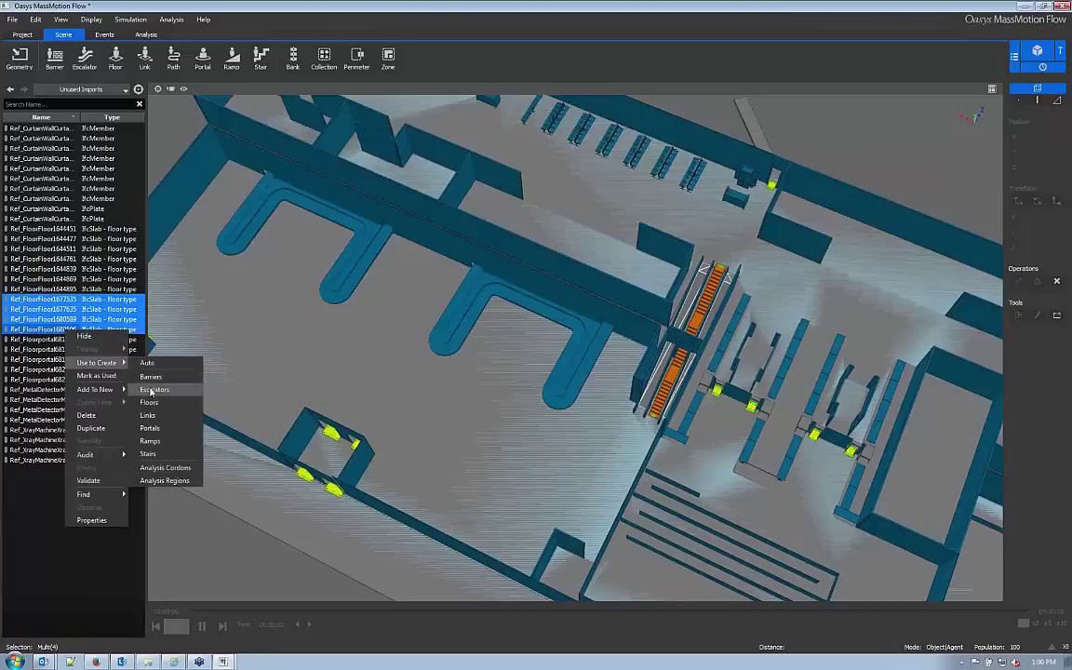
{"action": "left_click", "coordinate": [154, 389]}
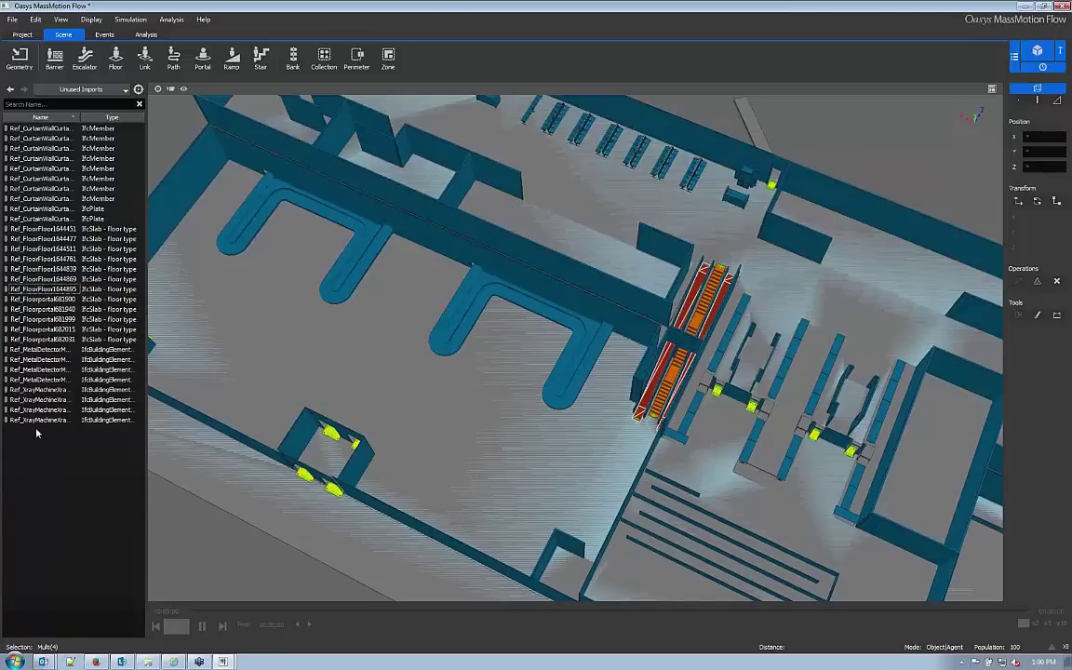
{"action": "left_click_drag", "start_coordinate": [41, 421], "coordinate": [43, 129]}
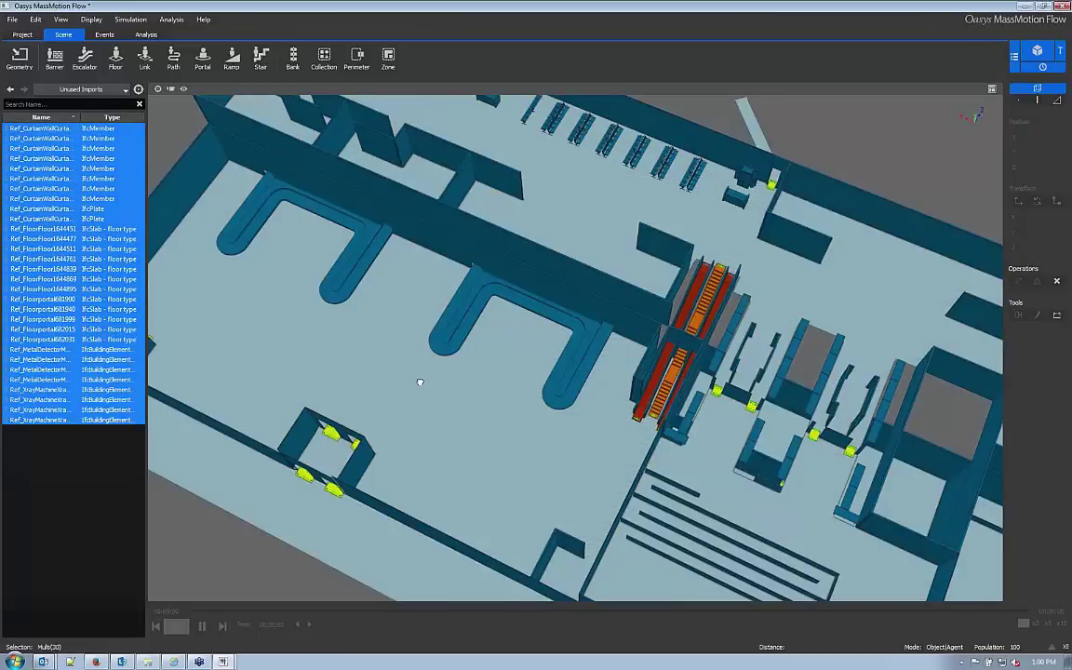
{"action": "middle_click_drag", "start_coordinate": [419, 381], "coordinate": [673, 407]}
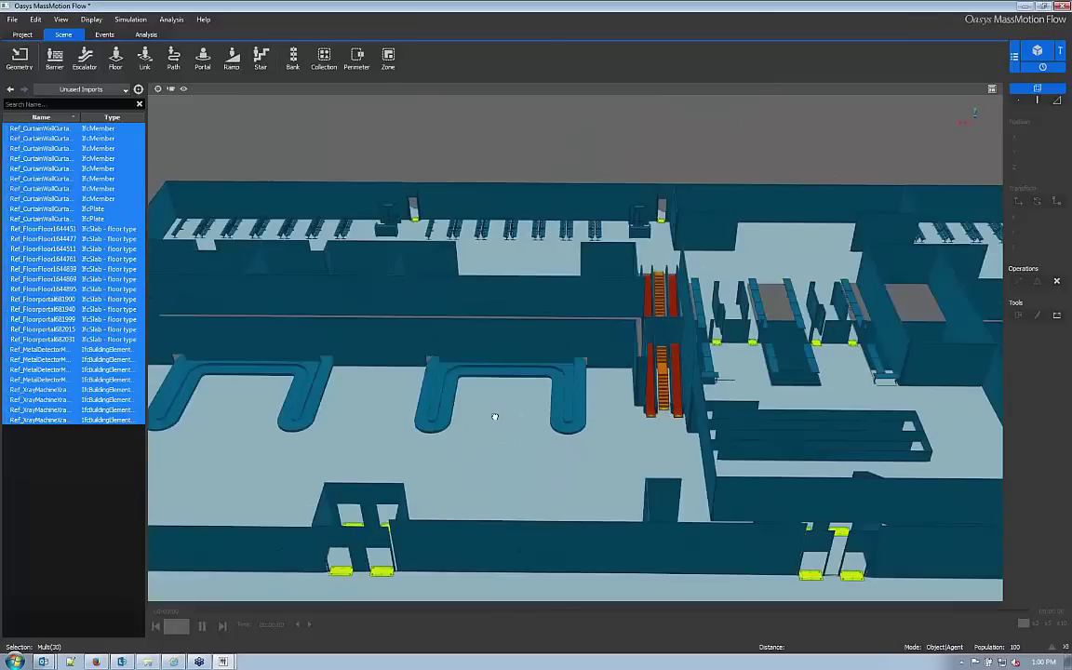
{"action": "middle_click_drag", "start_coordinate": [494, 416], "coordinate": [579, 309]}
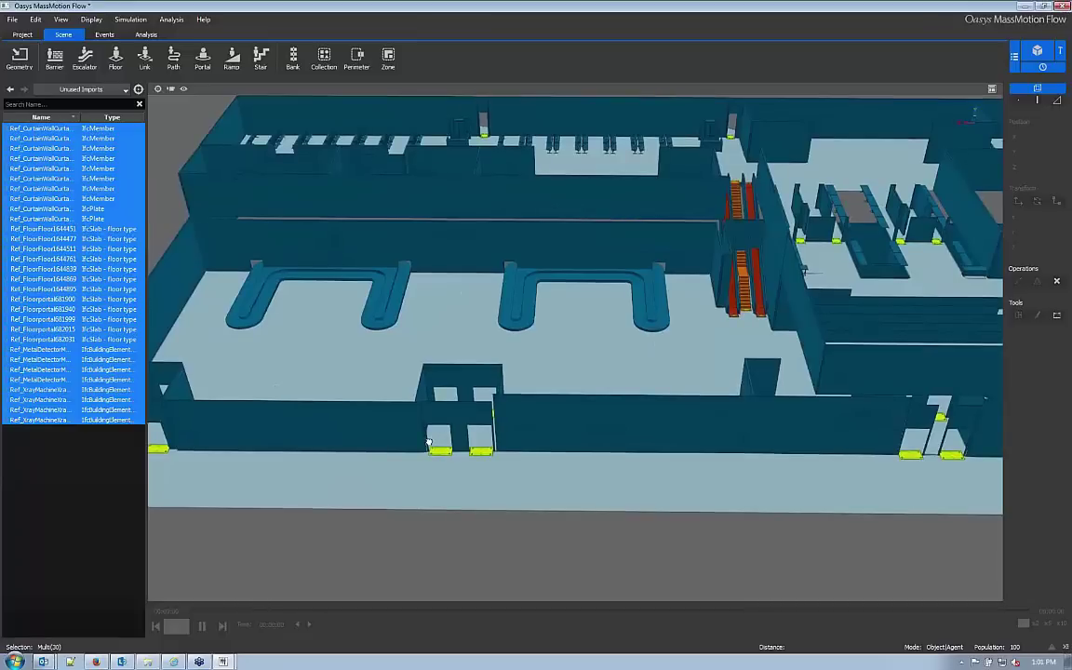
{"action": "middle_click_drag", "start_coordinate": [428, 441], "coordinate": [595, 383]}
{"action": "left_click", "coordinate": [593, 386]}
{"action": "scroll", "coordinate": [591, 387], "scroll_direction": "down", "scroll_amount": 6}
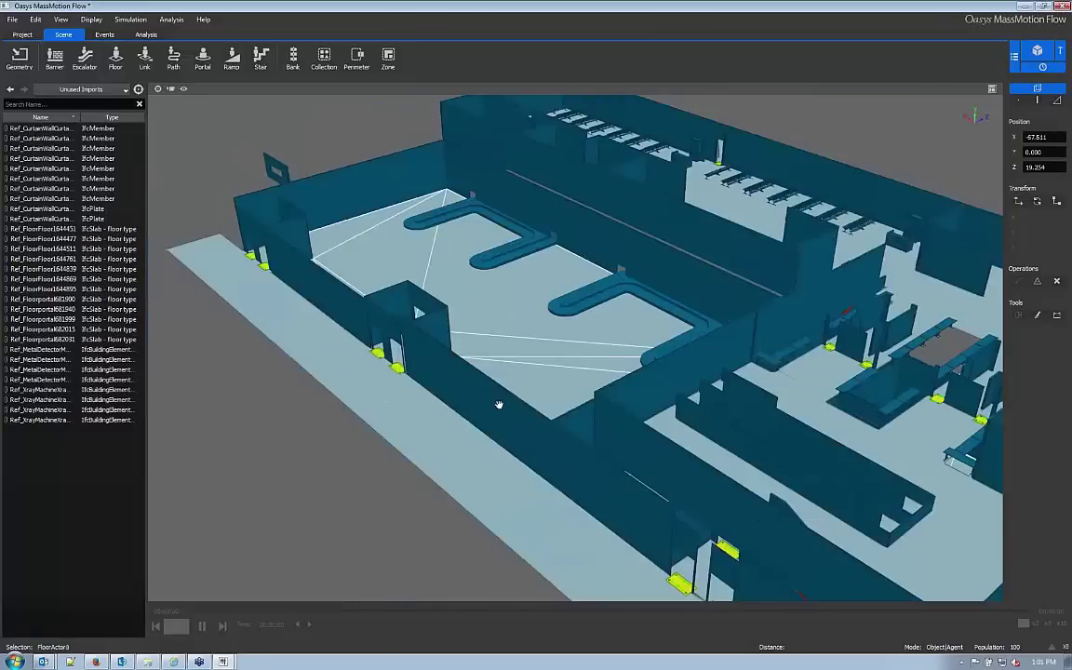
{"action": "middle_click_drag", "start_coordinate": [455, 386], "coordinate": [521, 363]}
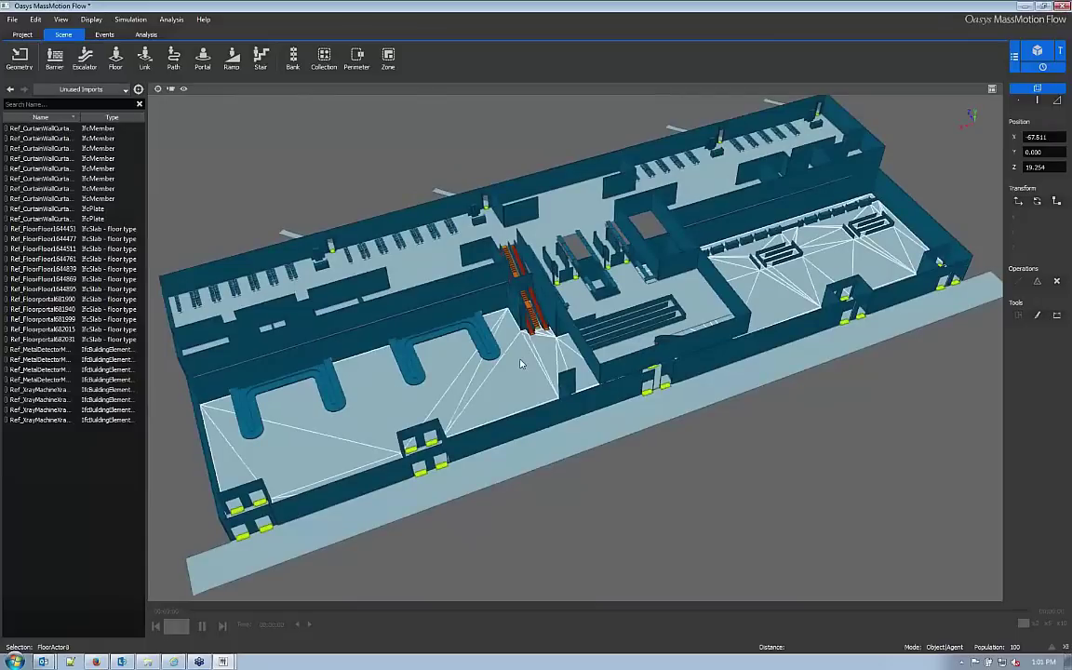
{"action": "left_click", "coordinate": [576, 504]}
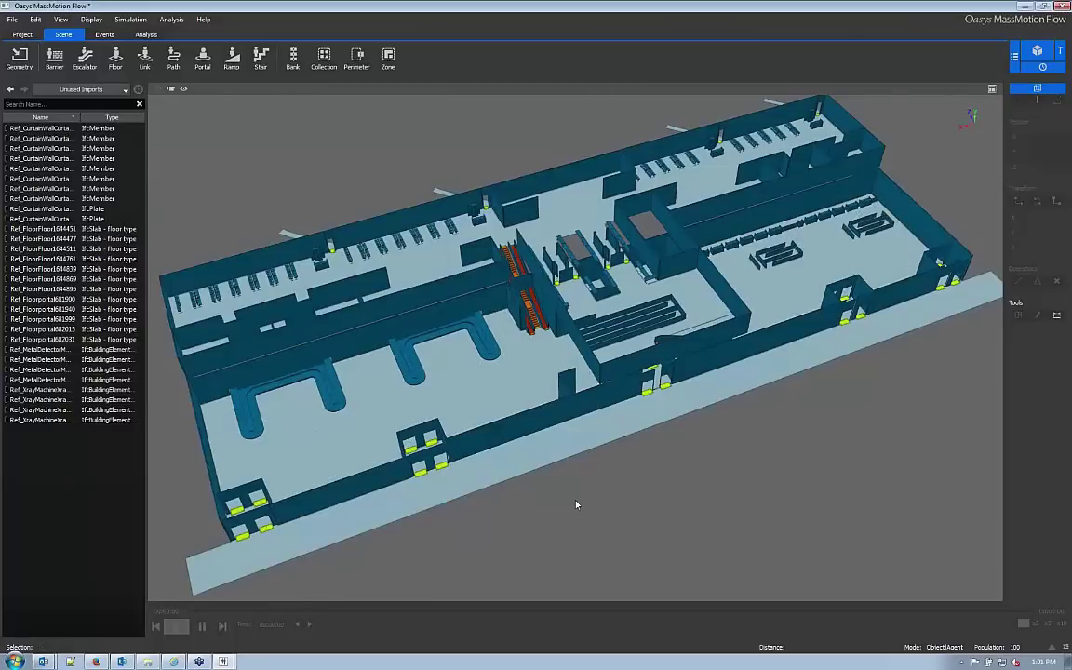